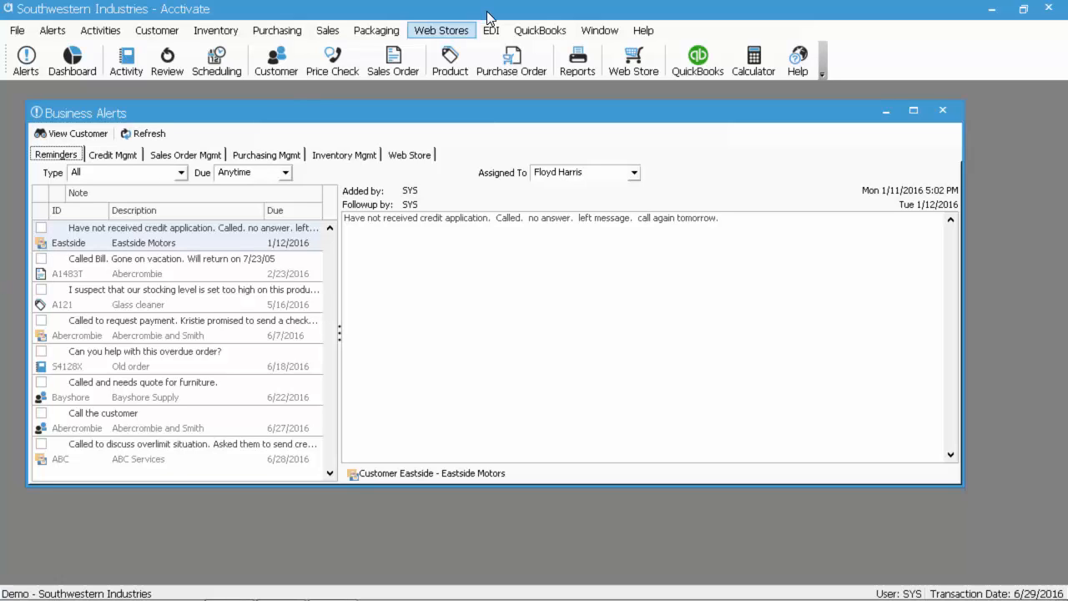
Open the Adams and Company sales order by entering its order number.
left_click(393, 58)
type("a")
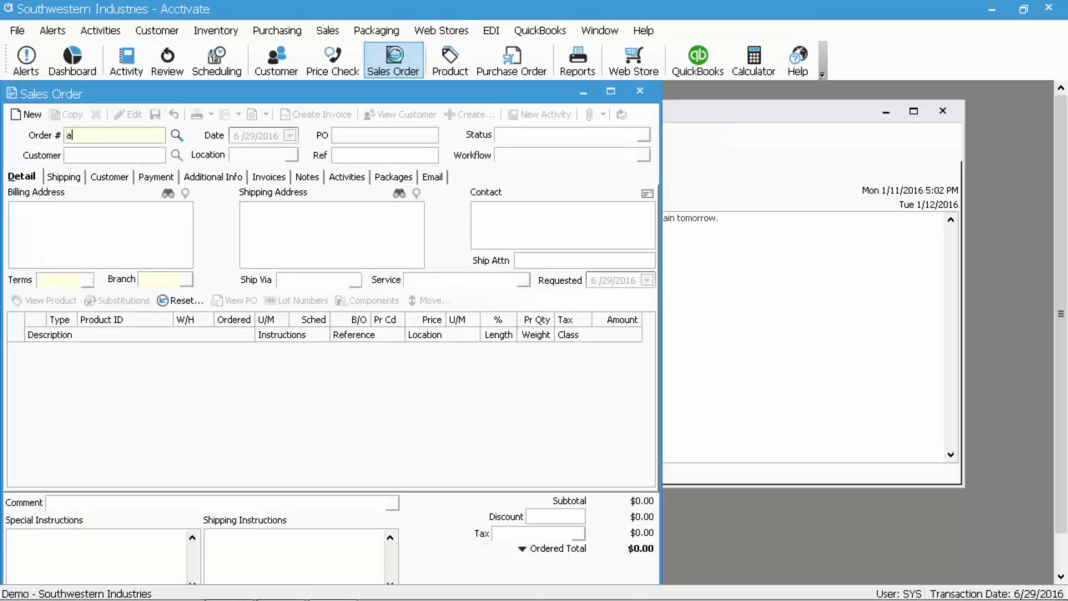
type("1525t")
key("Tab")
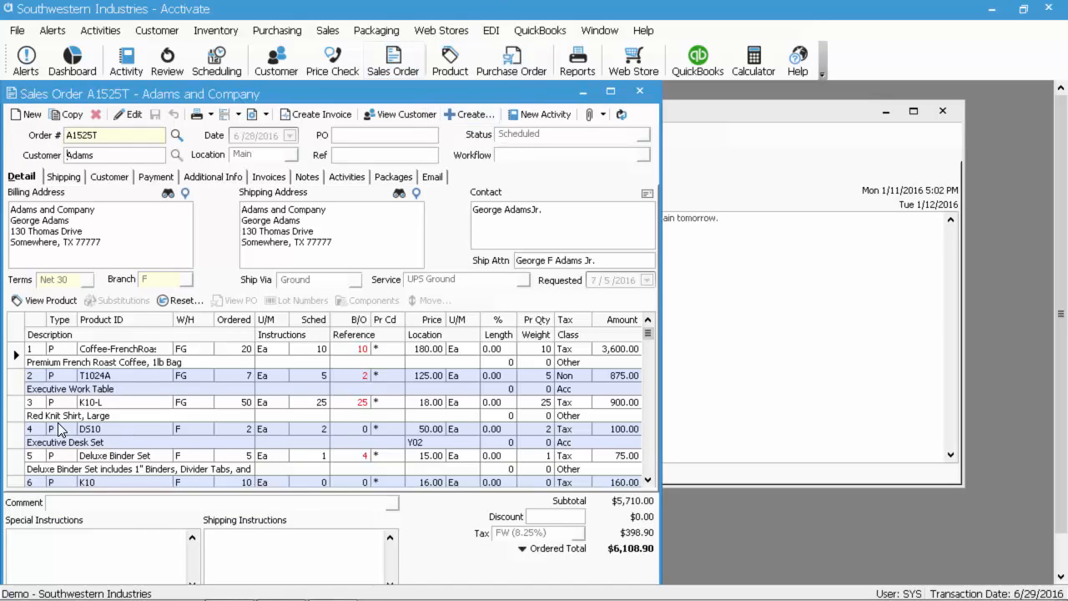
Review the order's product lines, checking the DS10, Deluxe Binder Set and K10 lines for scheduled and backordered quantities.
left_click(197, 357)
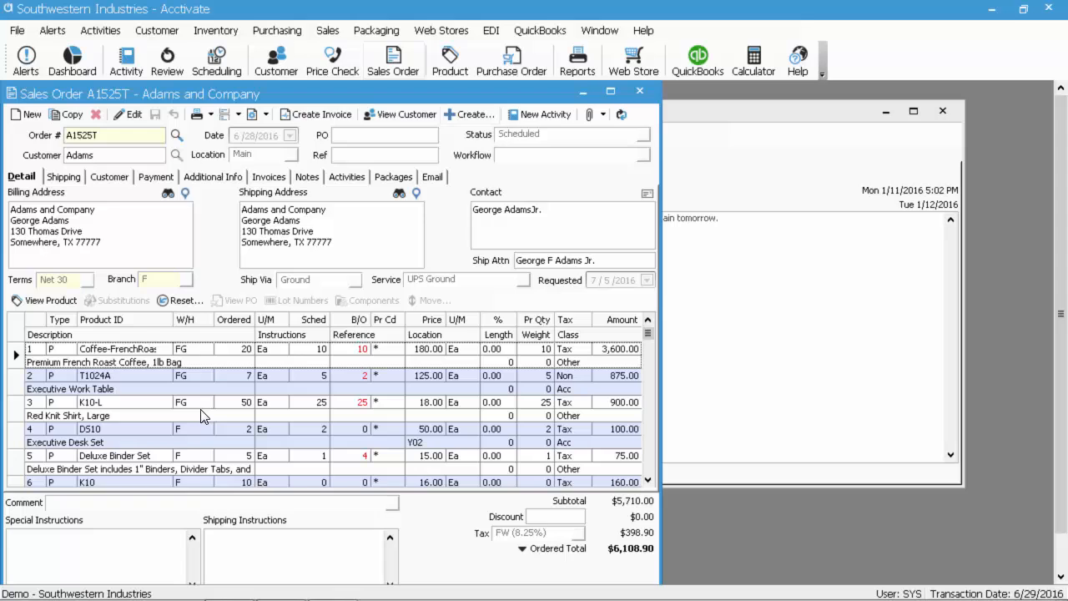
left_click(90, 438)
left_click(96, 466)
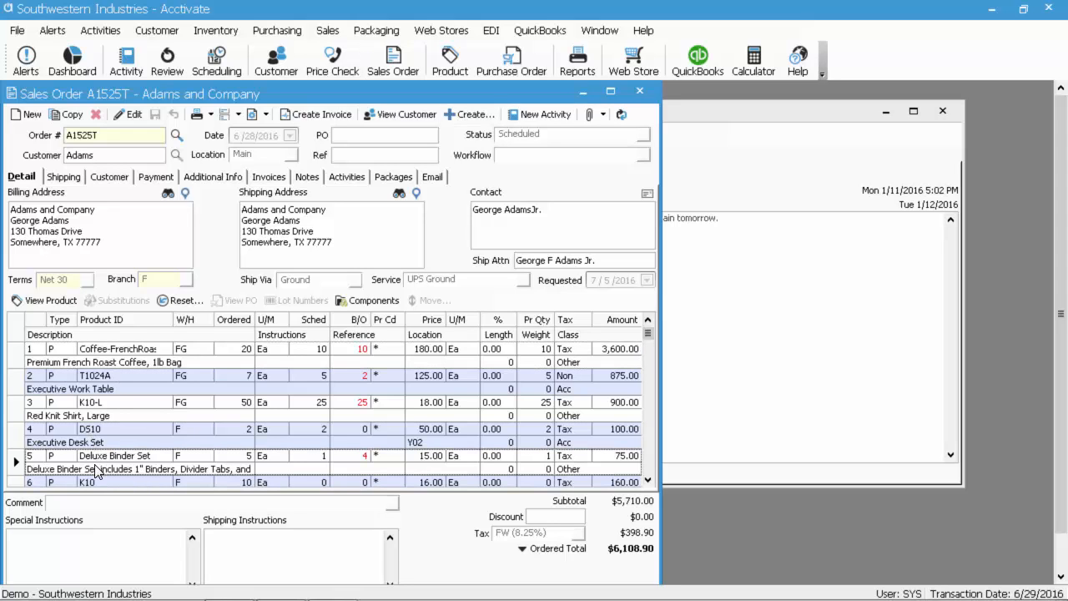
left_click(20, 435)
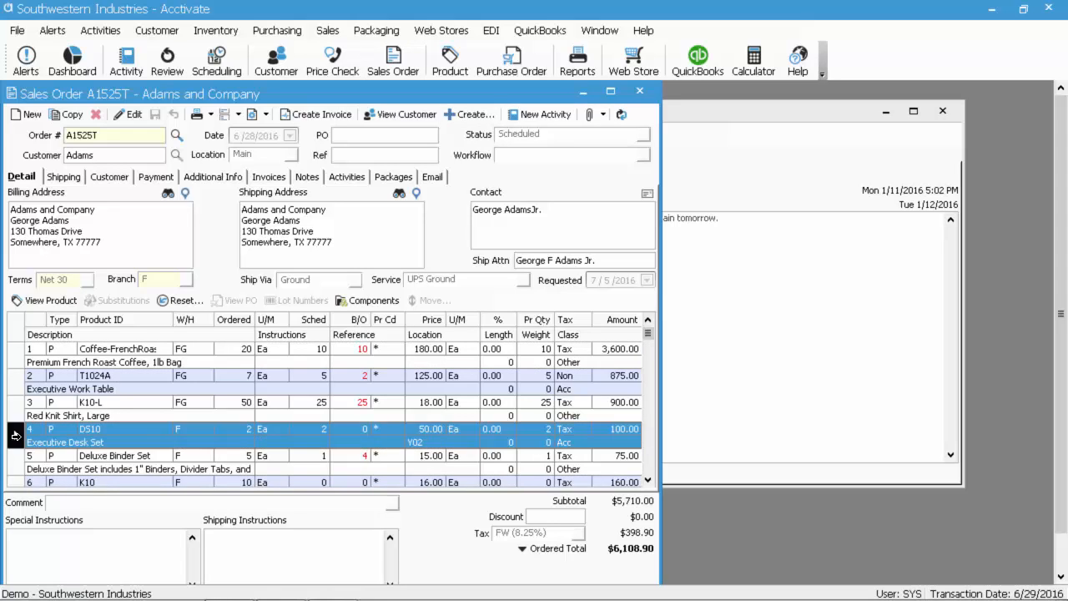
left_click(231, 445)
left_click(202, 460)
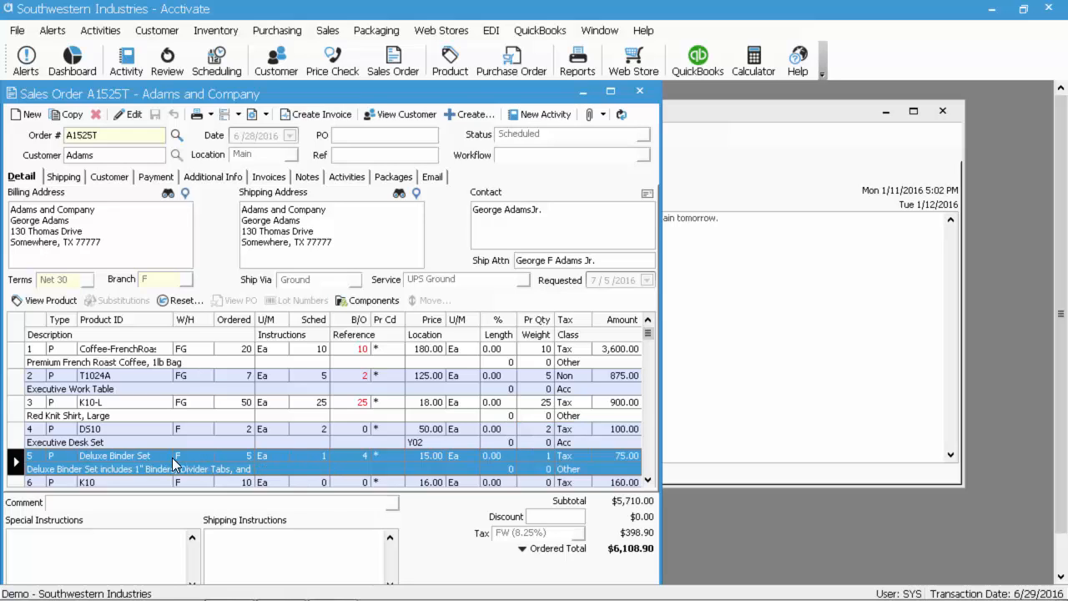
scroll(175, 451, "down", 1)
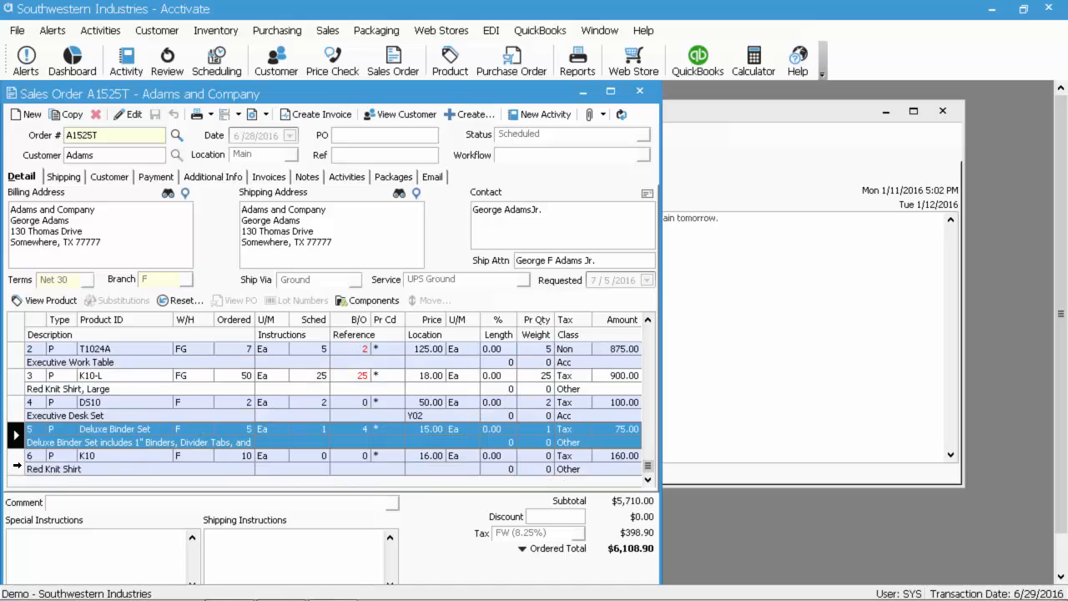
left_click(16, 463)
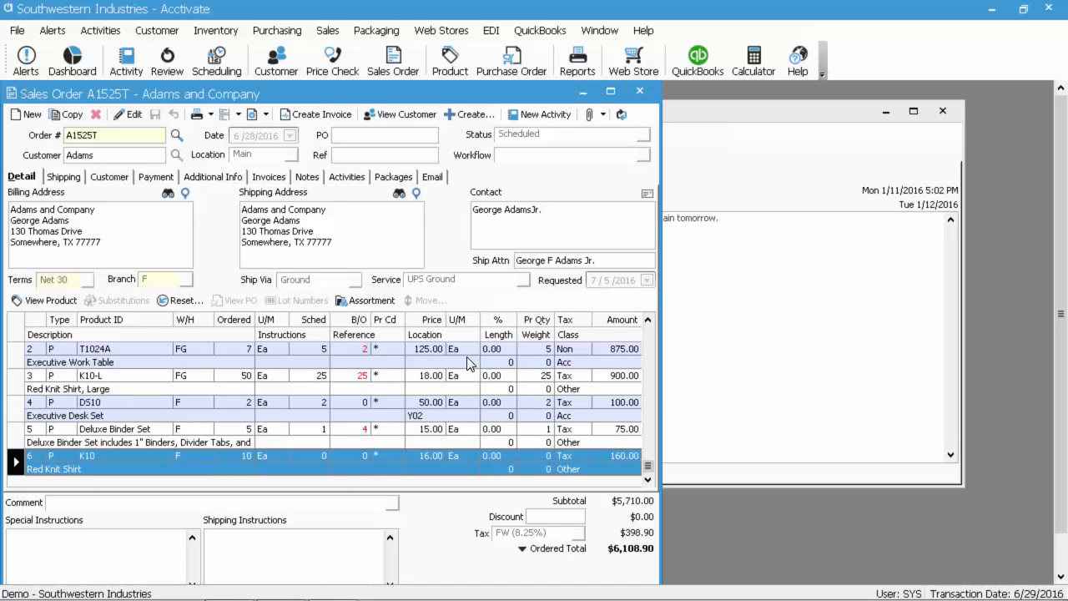
scroll(409, 440, "up", 1)
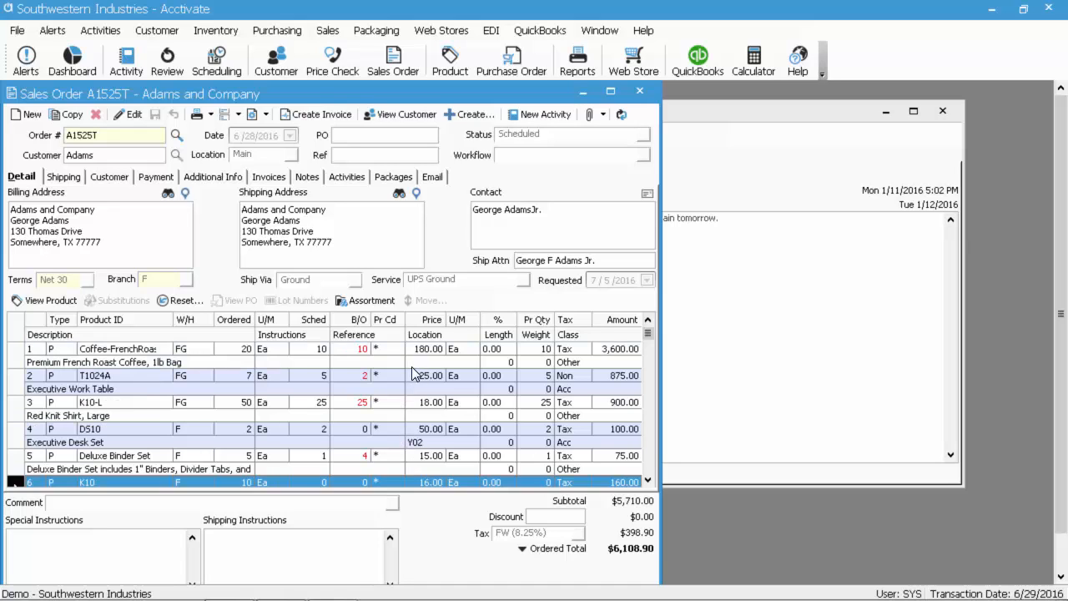
Show the Inventory Mgmt business alerts and move their window aside so the sales order stays partly visible.
left_click(747, 116)
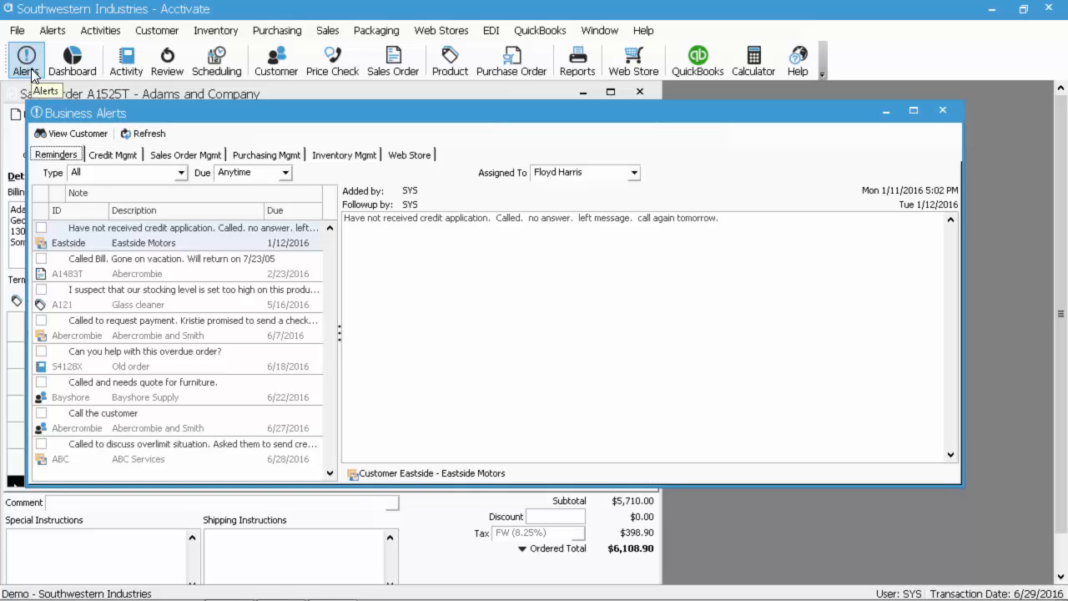
left_click(52, 30)
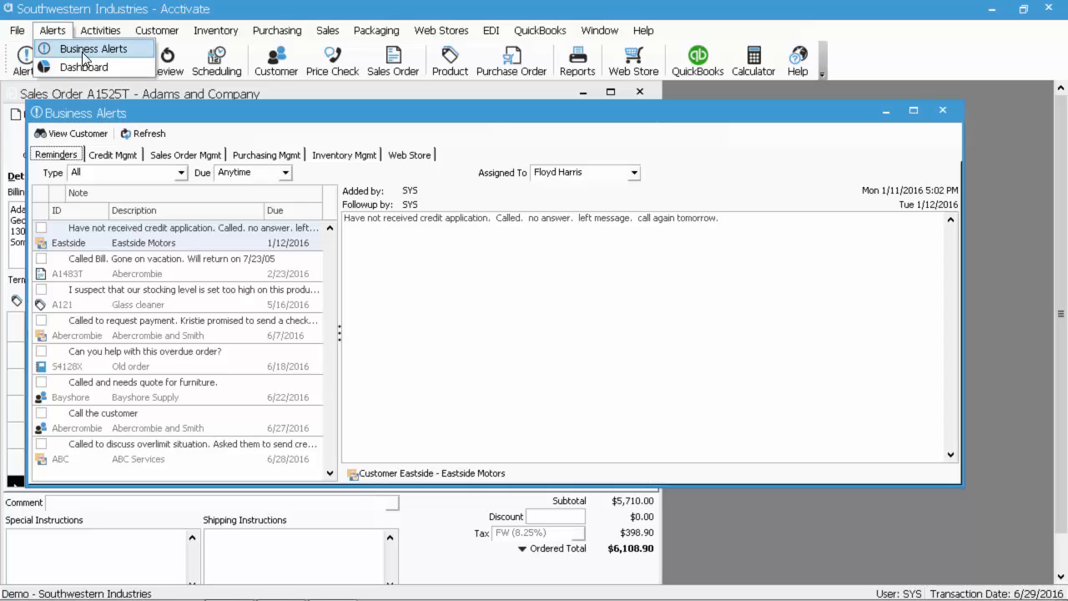
left_click_drag(419, 219, 413, 218)
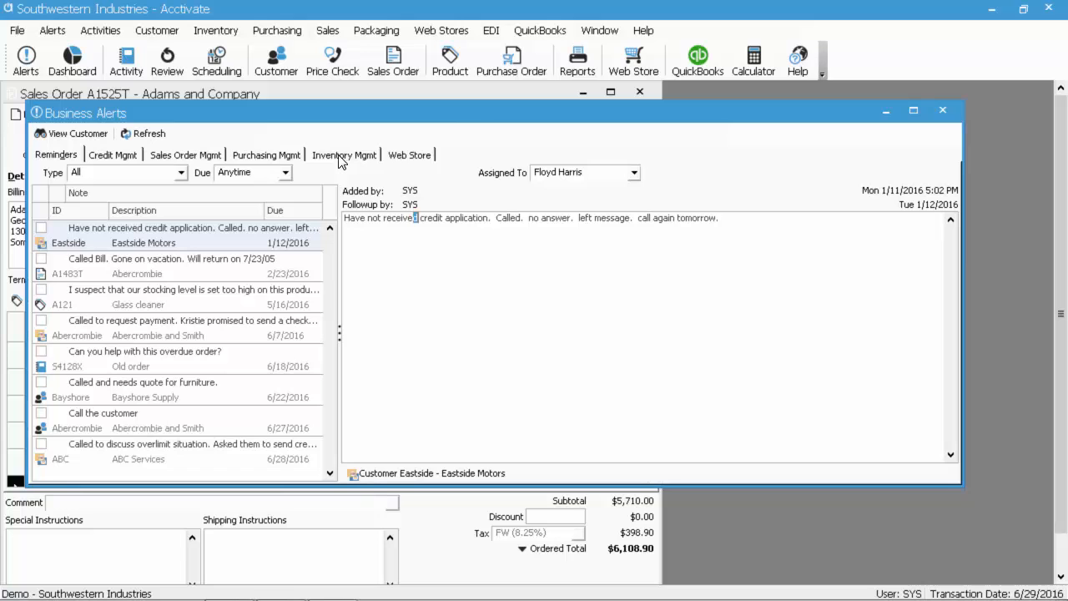
left_click(340, 159)
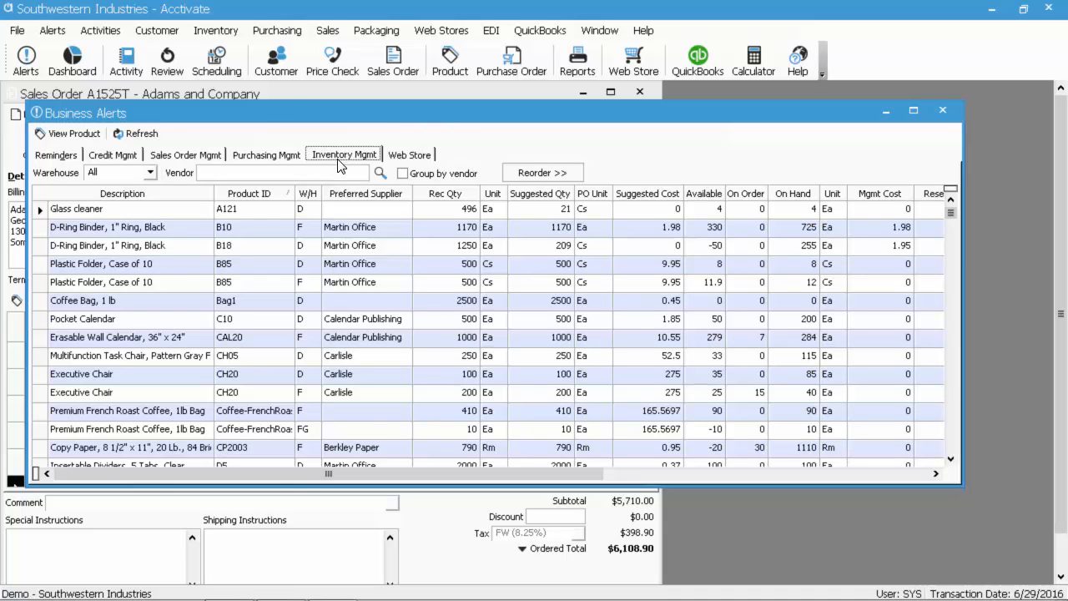
left_click_drag(272, 109, 445, 111)
Inspect the components of the Deluxe Binder Set order line, checking quantities for CP2003, D5-X and D5.
left_click(86, 483)
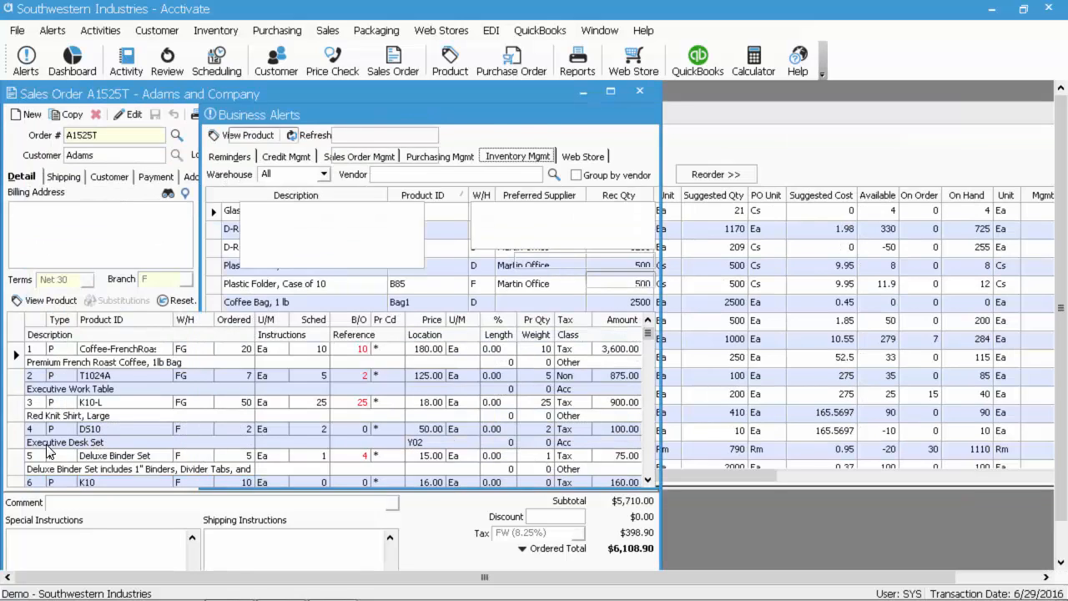
left_click(50, 456)
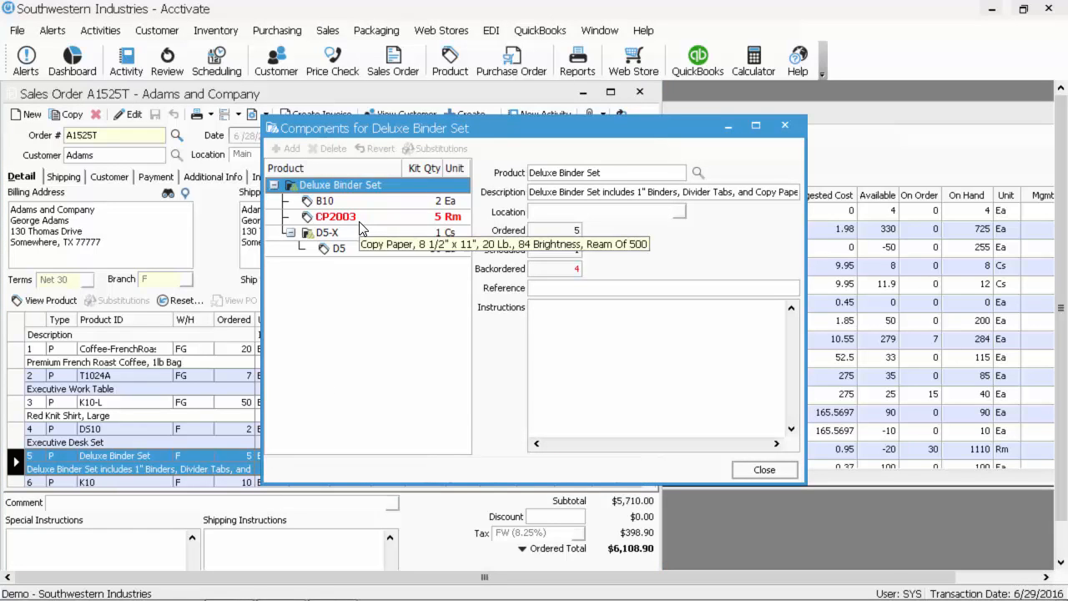
left_click(359, 222)
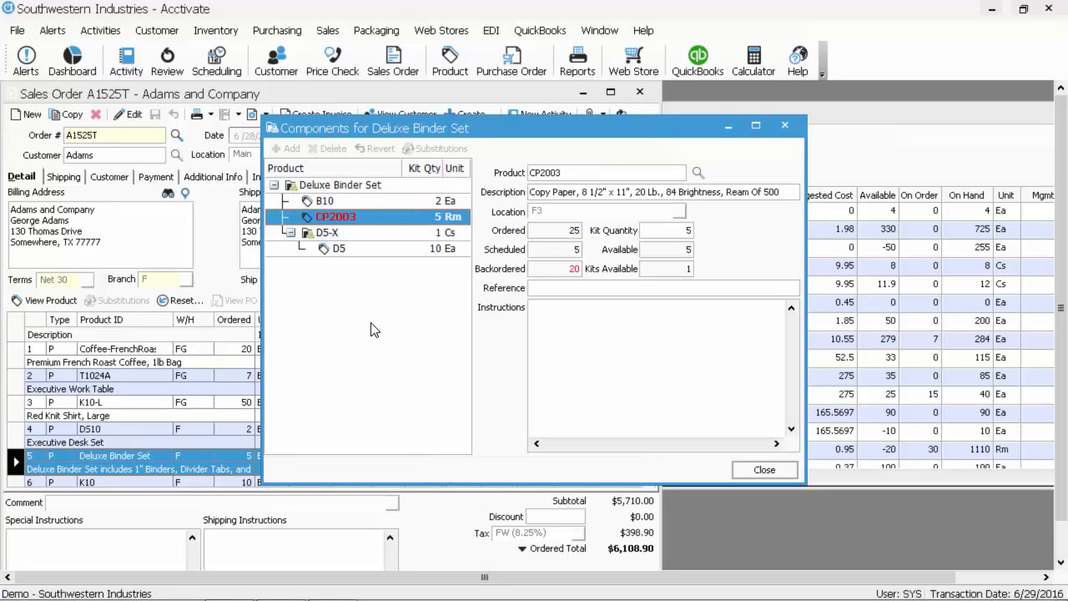
left_click(407, 186)
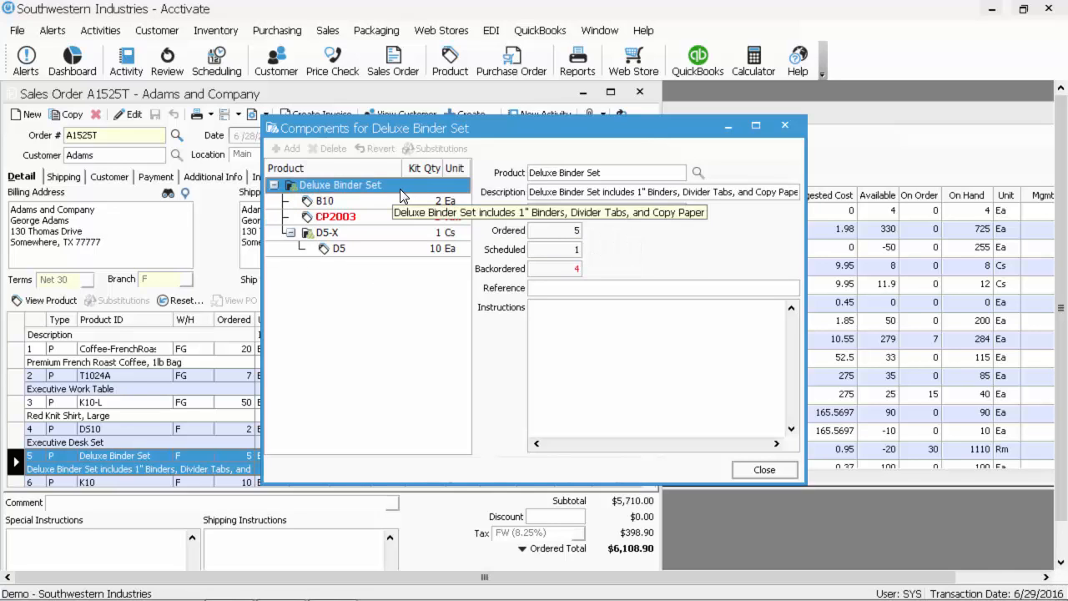
left_click(375, 240)
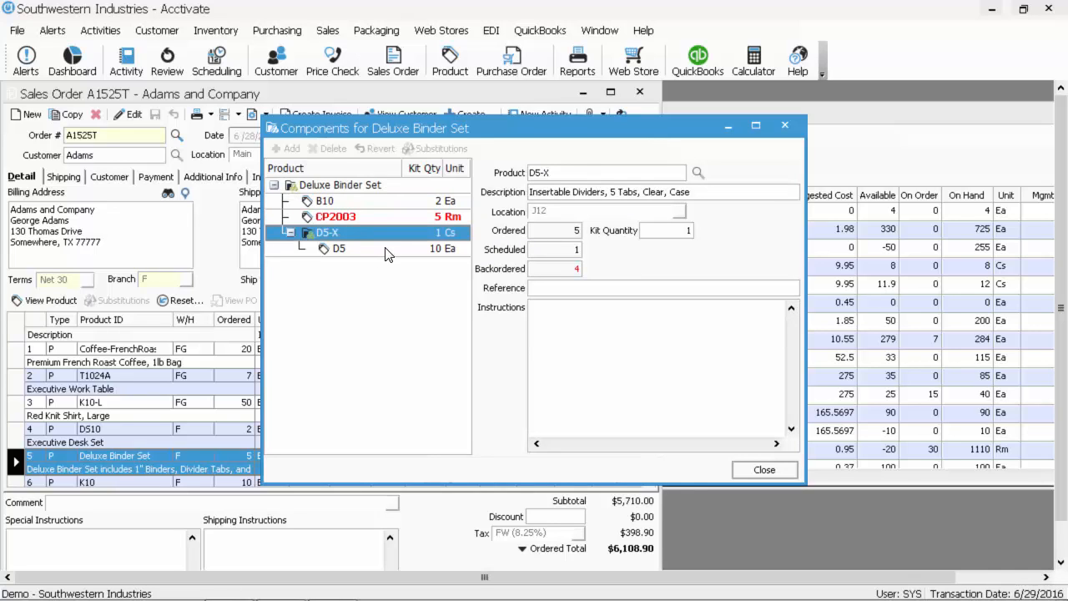
left_click(386, 250)
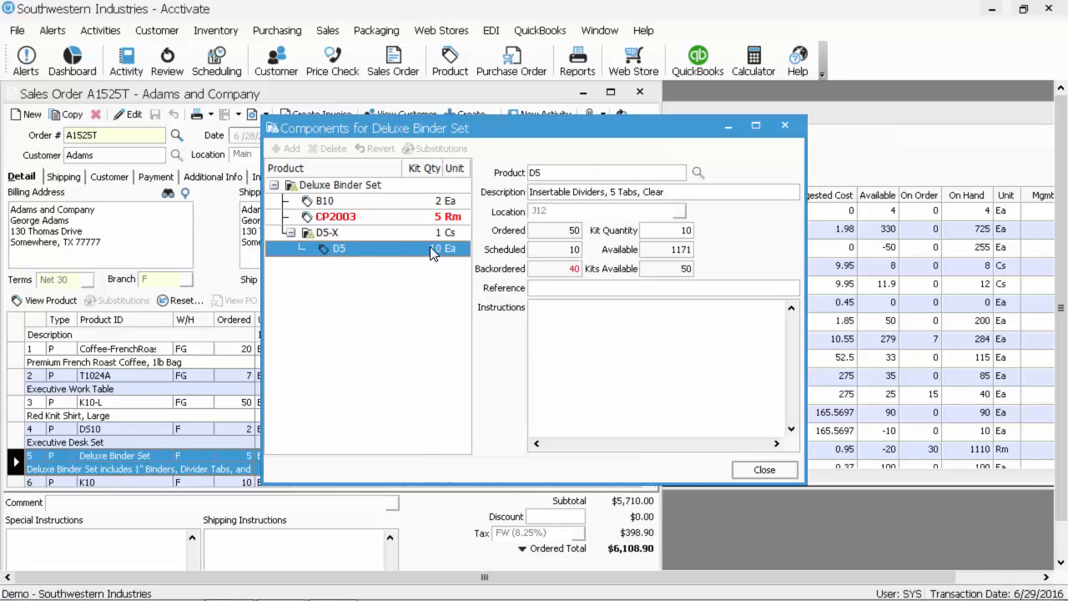
left_click(351, 218)
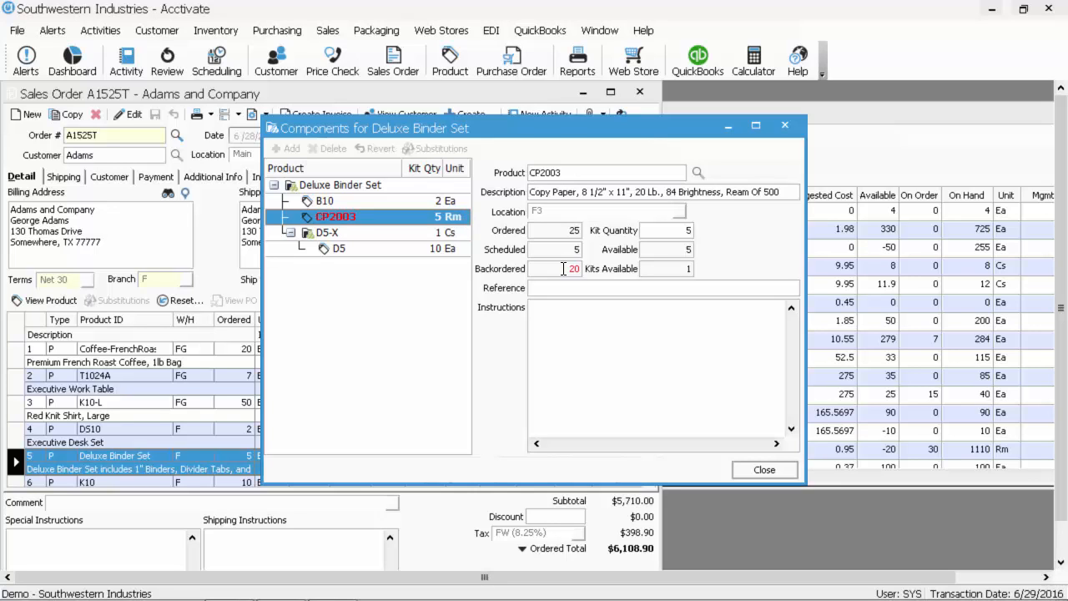
left_click(761, 471)
Find the CP2003 copy paper alert for warehouse F in the inventory alerts and open its product record.
left_click(676, 114)
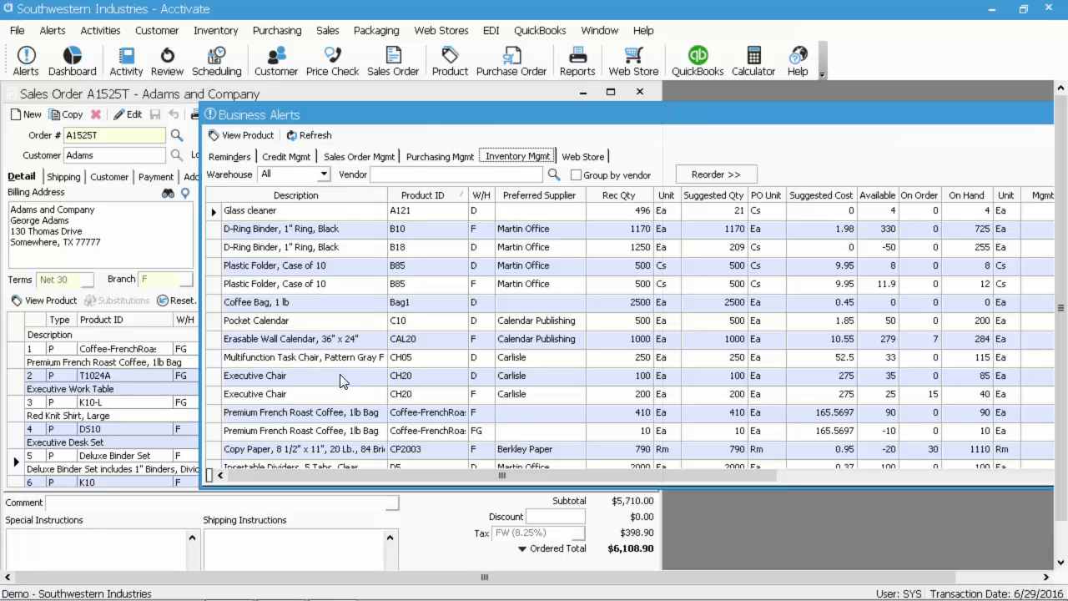
left_click(250, 451)
scroll(348, 374, "down", 1)
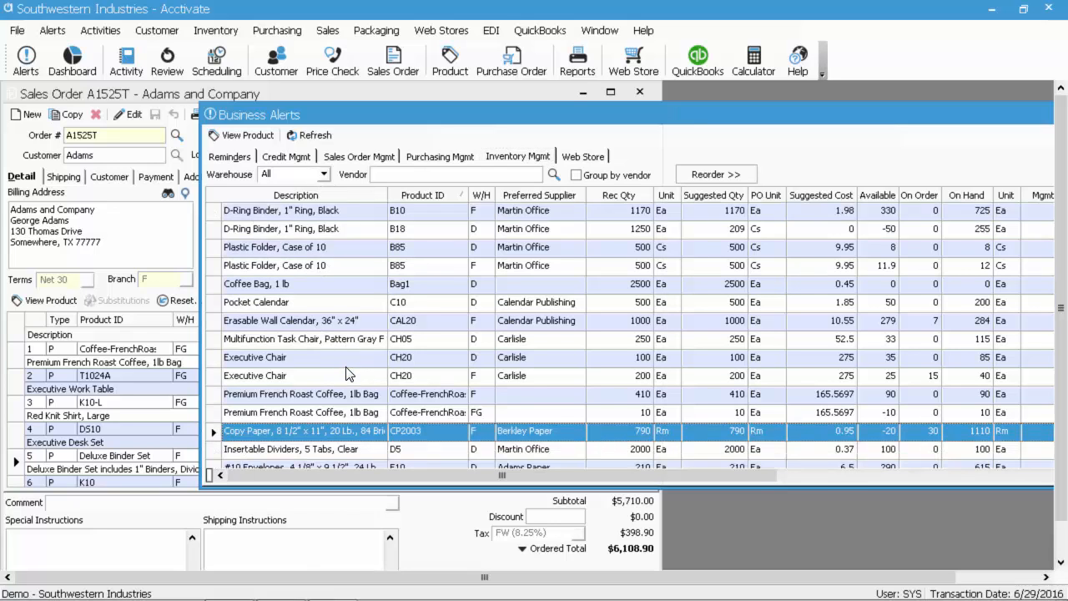
scroll(349, 374, "down", 5)
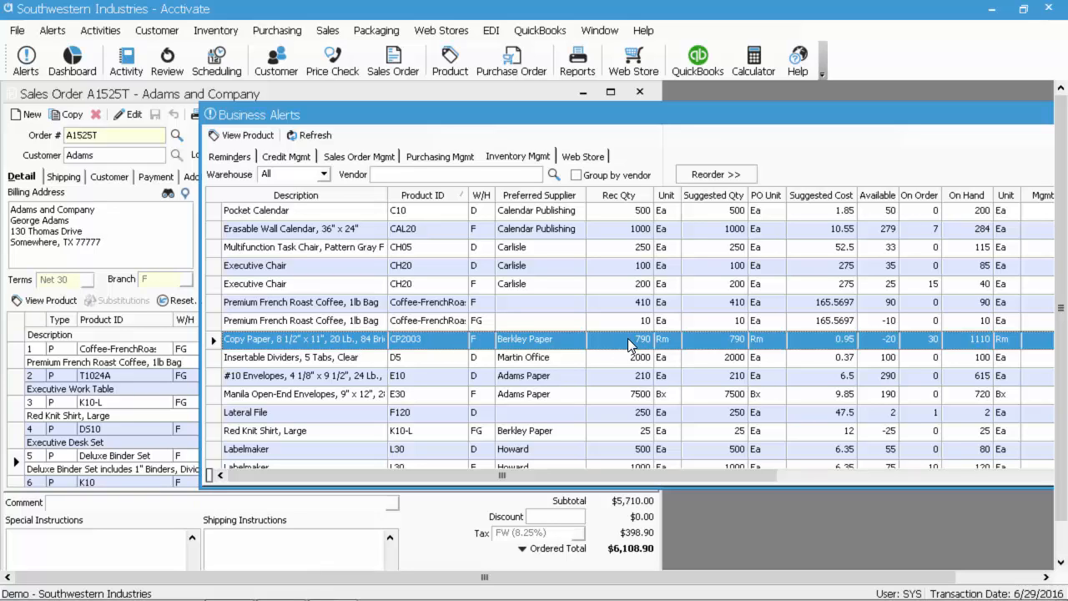
double_click(428, 340)
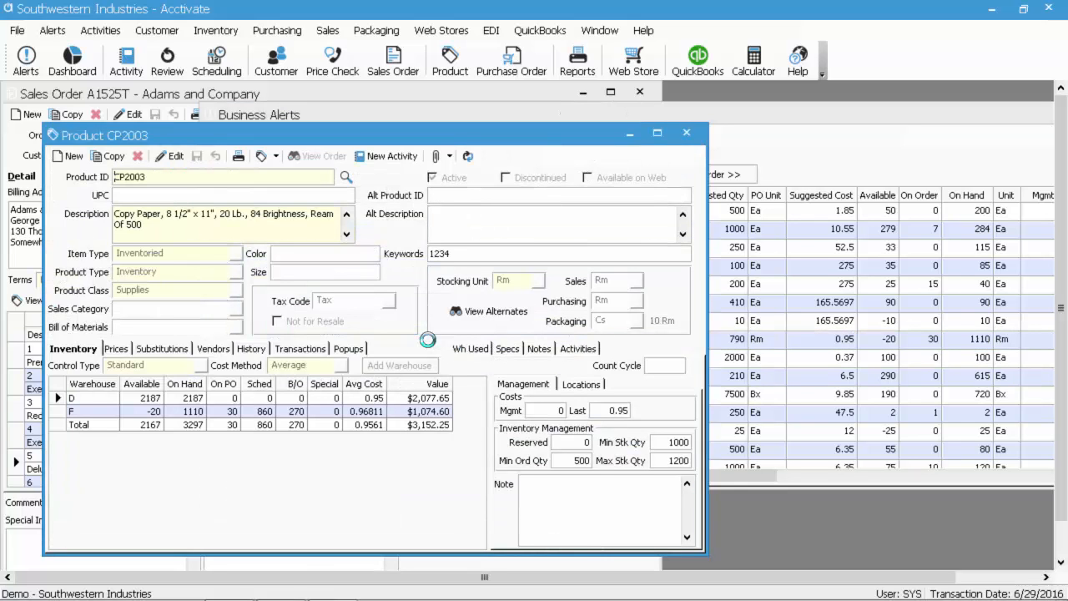
Examine CP2003's warehouse F stock levels, including available, on PO and scheduled quantities and the minimum and maximum stock settings.
left_click(57, 412)
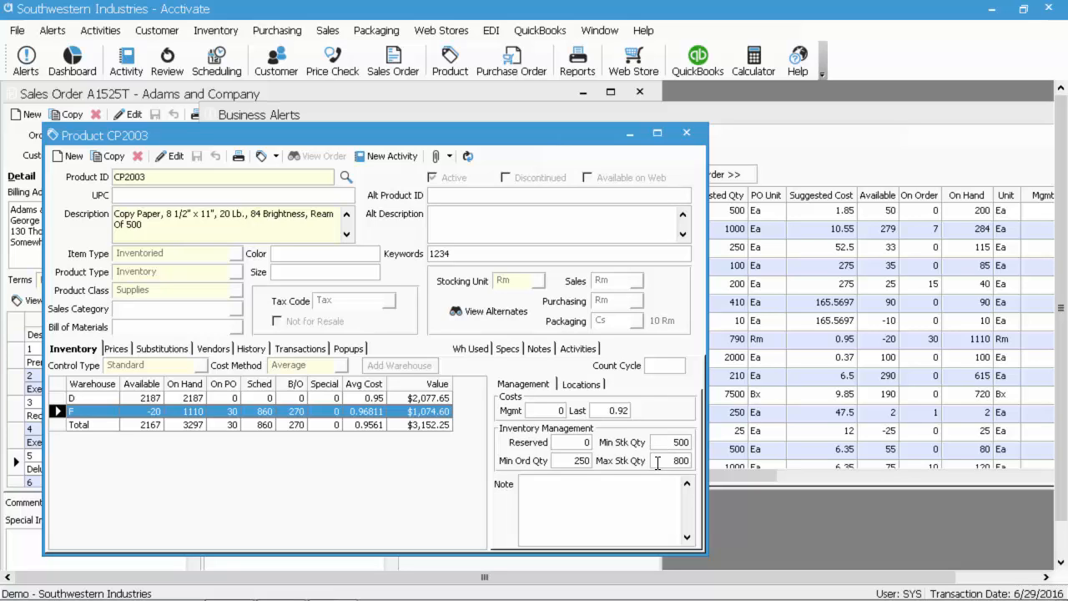
left_click(197, 416)
left_click(140, 415)
left_click(140, 413)
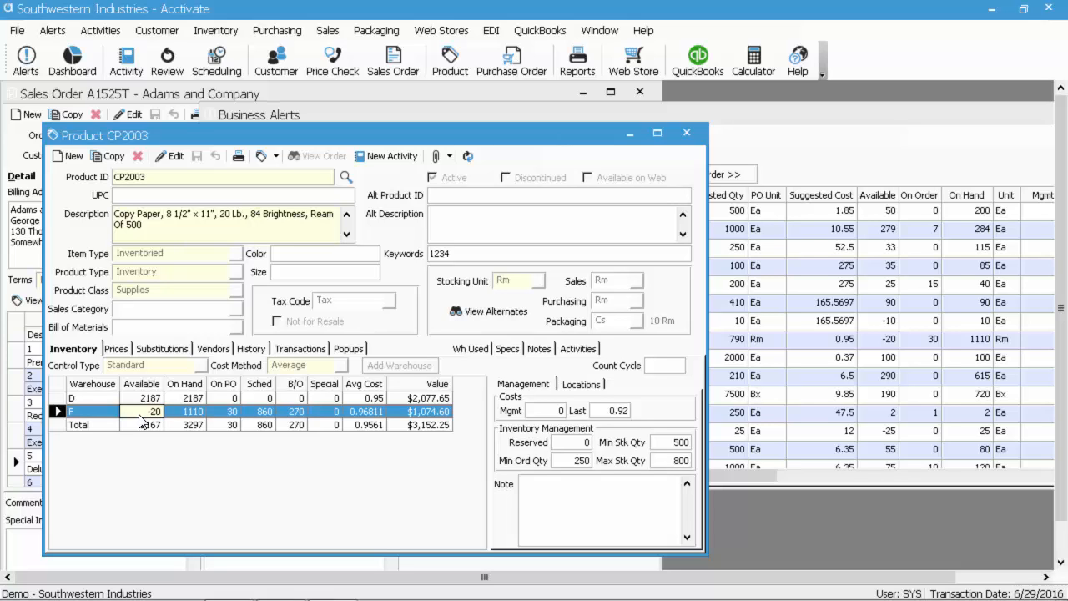
left_click(214, 419)
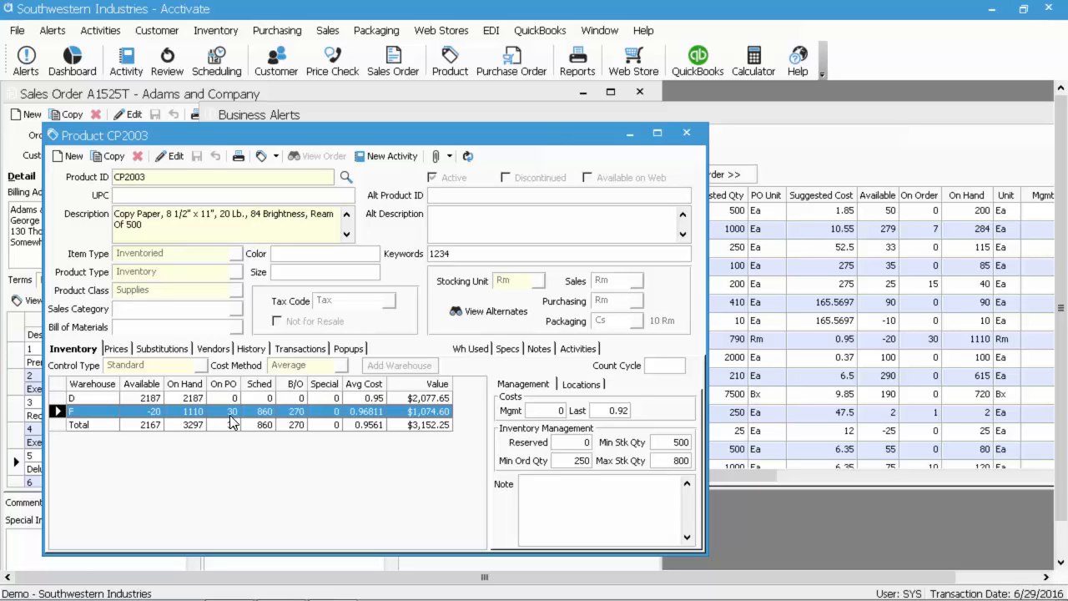
left_click(231, 413)
left_click(265, 413)
Compare the suggested reorder quantity for CP2003 with its product record, and close the record.
left_click(733, 361)
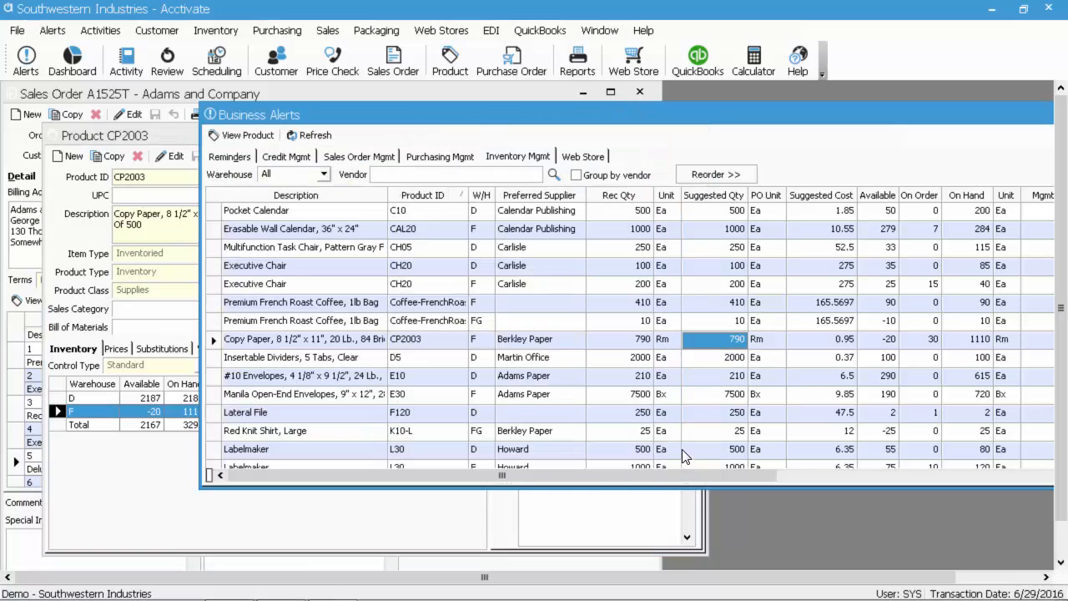
left_click(152, 504)
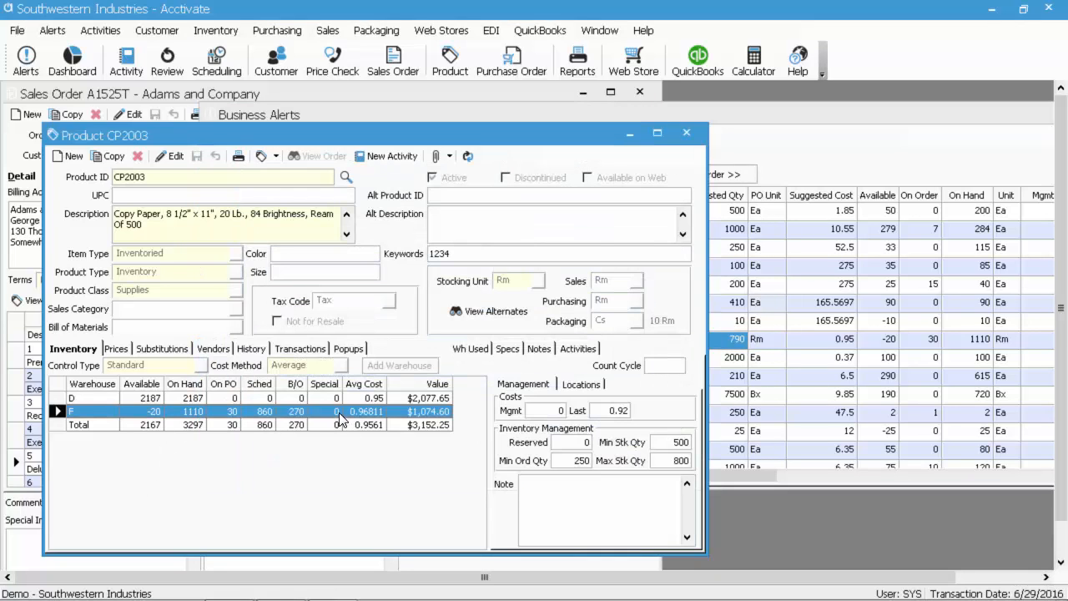
left_click(420, 112)
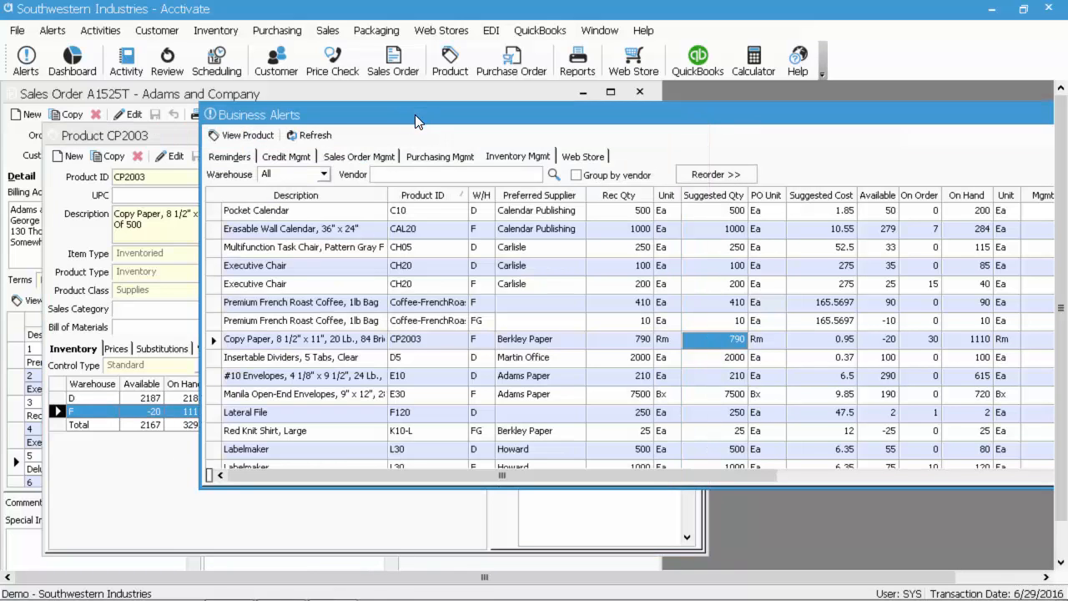
left_click(158, 137)
left_click(689, 134)
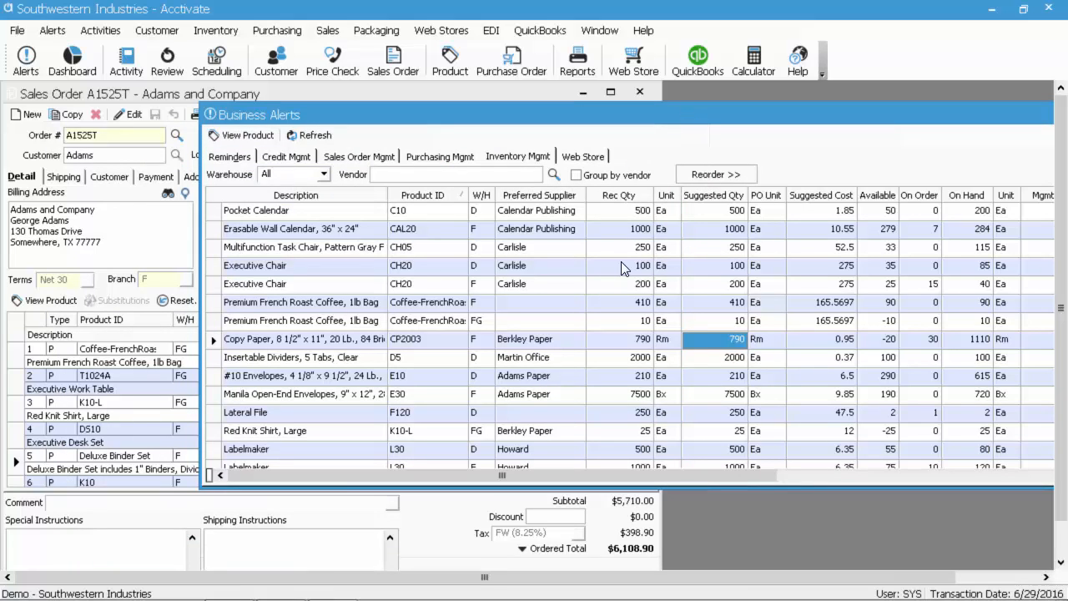
Filter the inventory alerts to the FG Finished Goods warehouse and move the alerts window off the order's quantity columns.
left_click(323, 174)
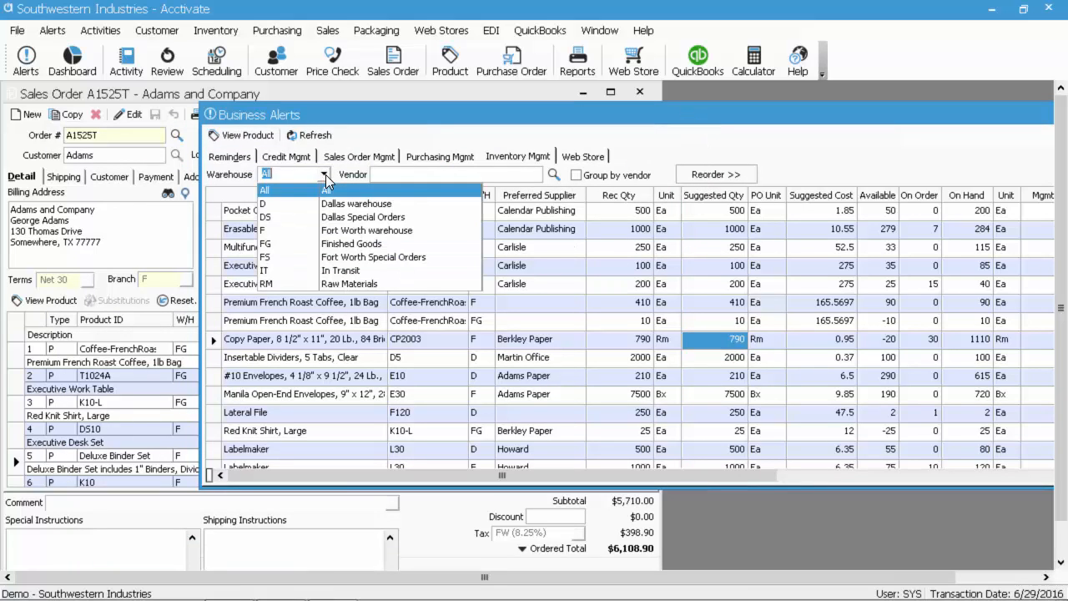
left_click(294, 243)
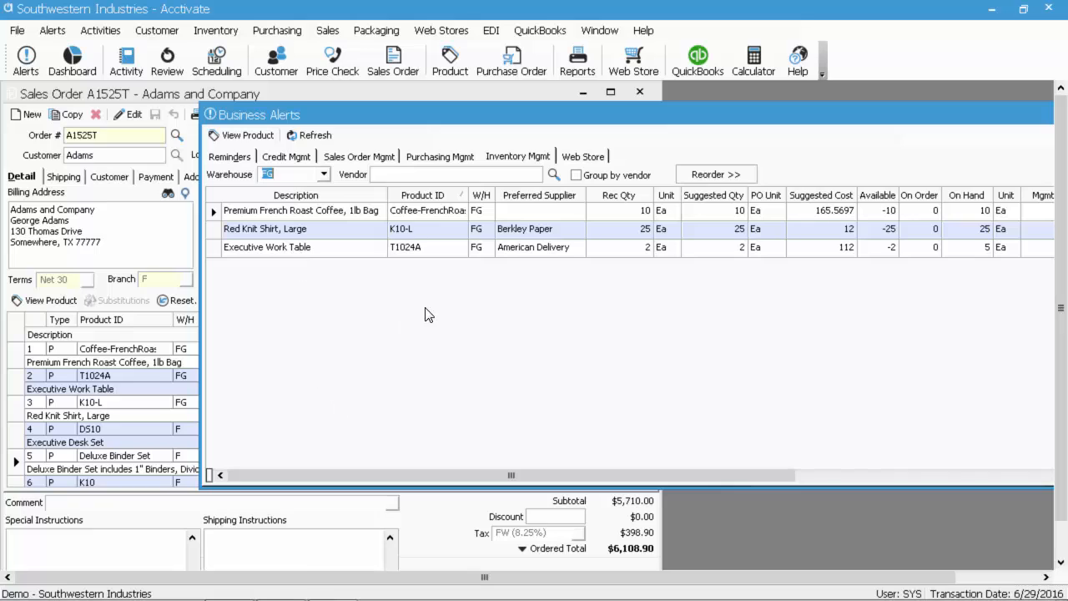
left_click(458, 213)
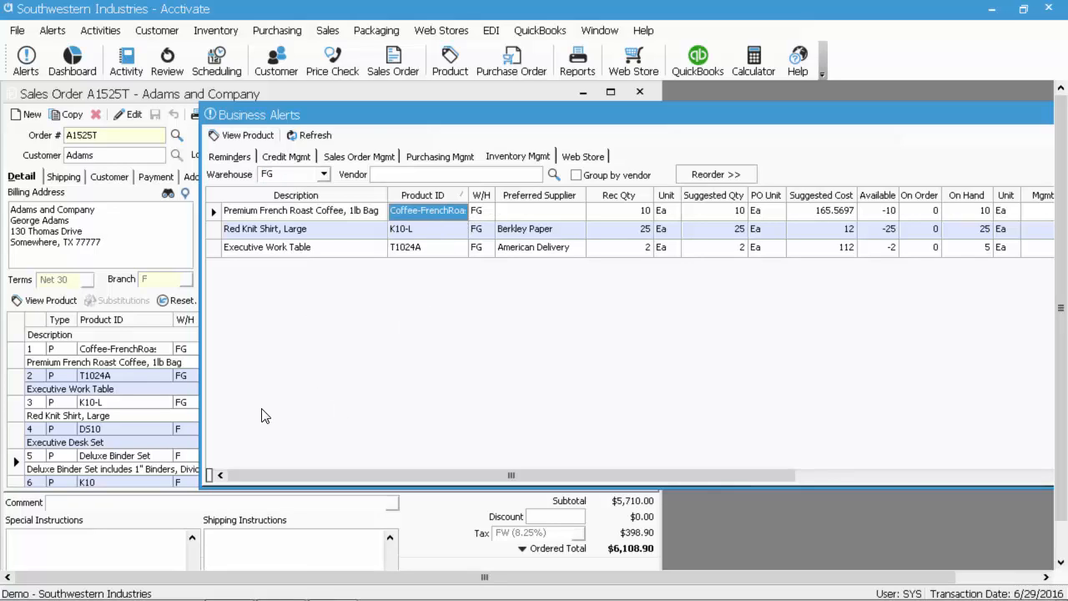
left_click_drag(348, 116, 565, 125)
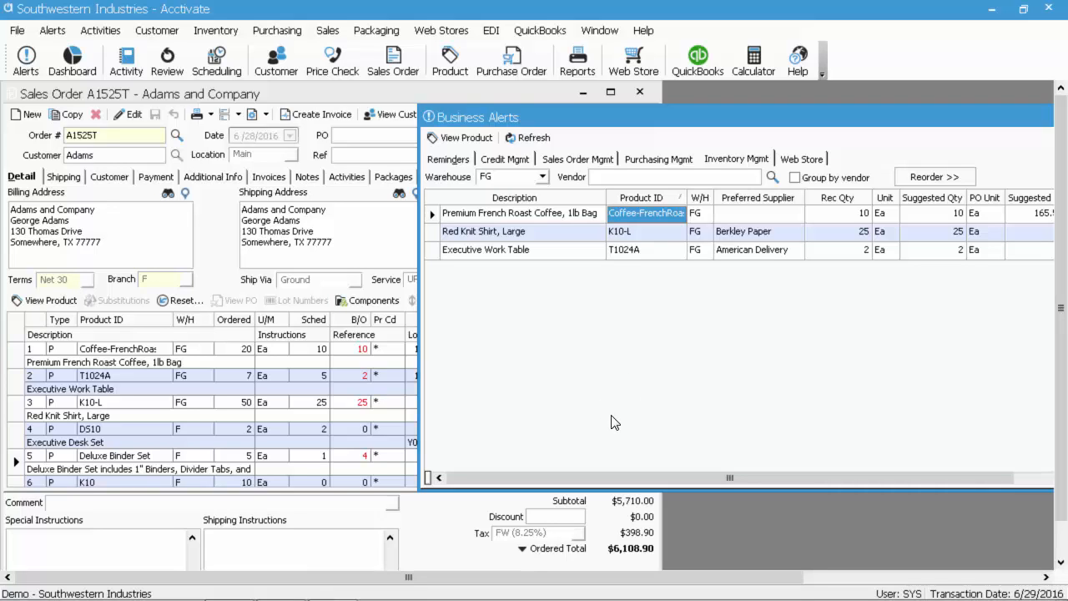
Filter the inventory alerts to the RM Raw Materials warehouse and open the product record of the table leg TL1024.
left_click(542, 178)
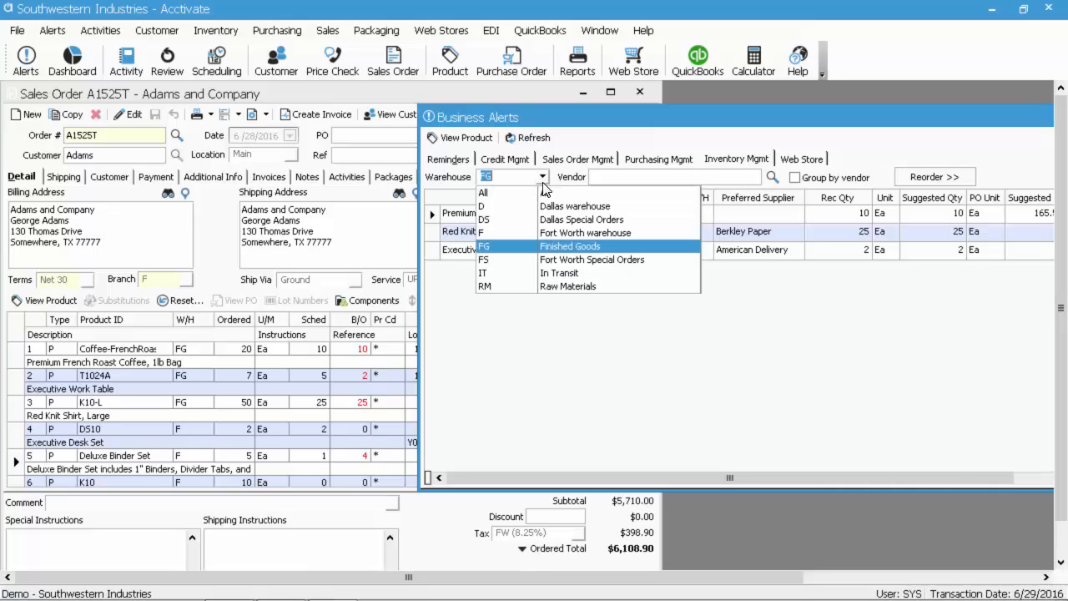
left_click(507, 287)
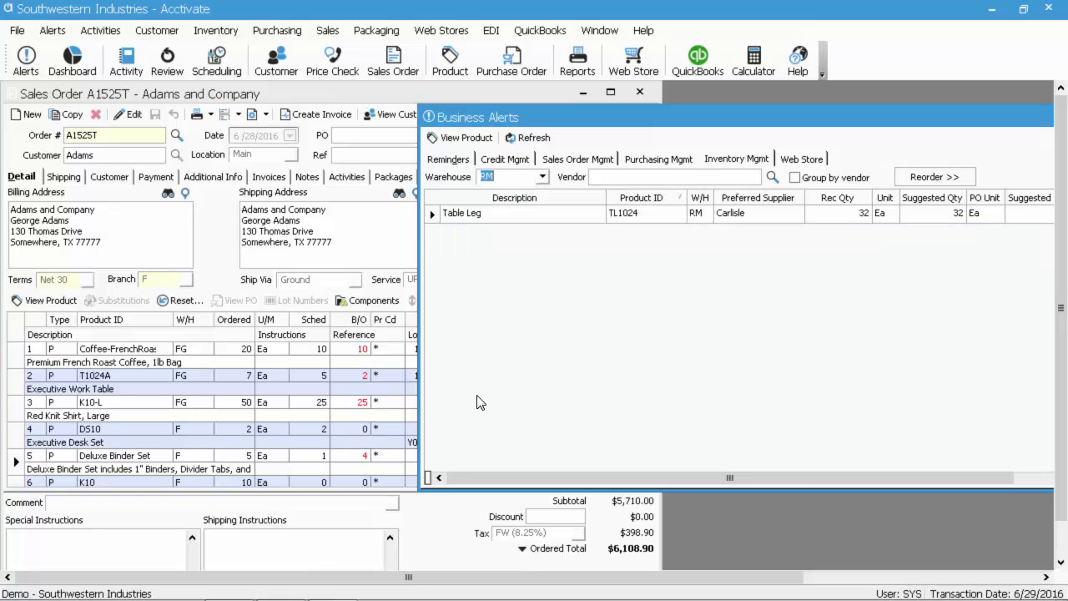
left_click(532, 216)
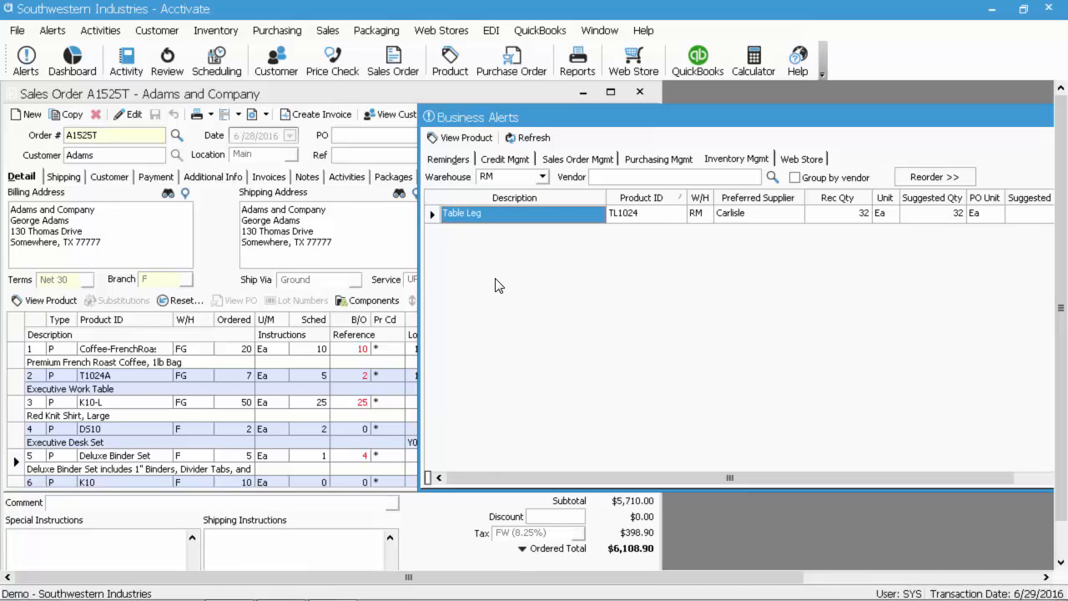
double_click(649, 218)
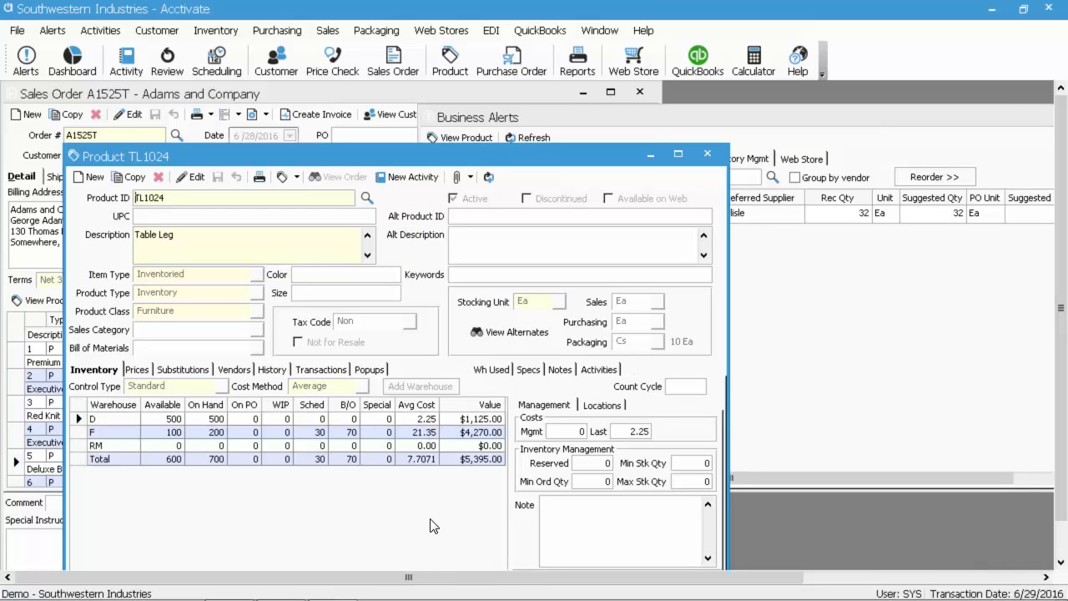
Review TL1024's stock levels and minimum and maximum quantities in warehouse RM, and return the alerts to the FG Finished Goods warehouse.
left_click(79, 445)
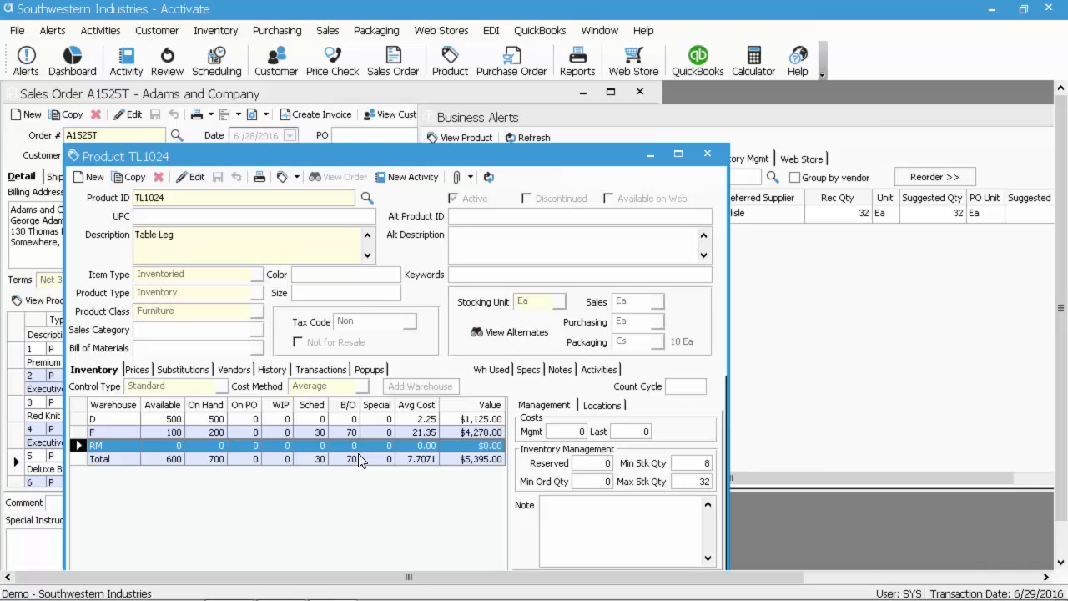
left_click(708, 154)
left_click(543, 176)
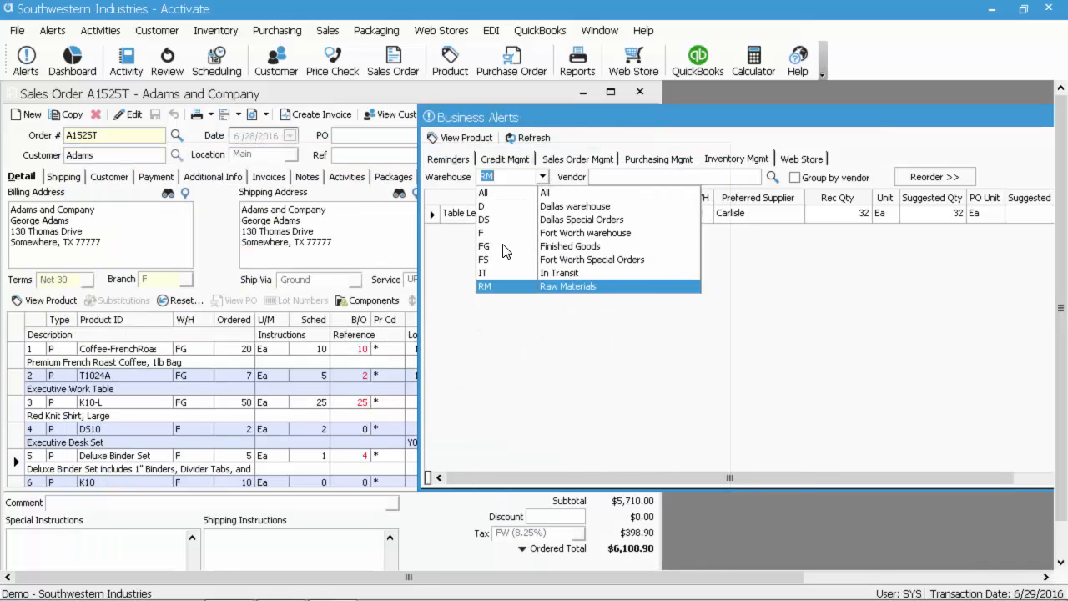
left_click(503, 246)
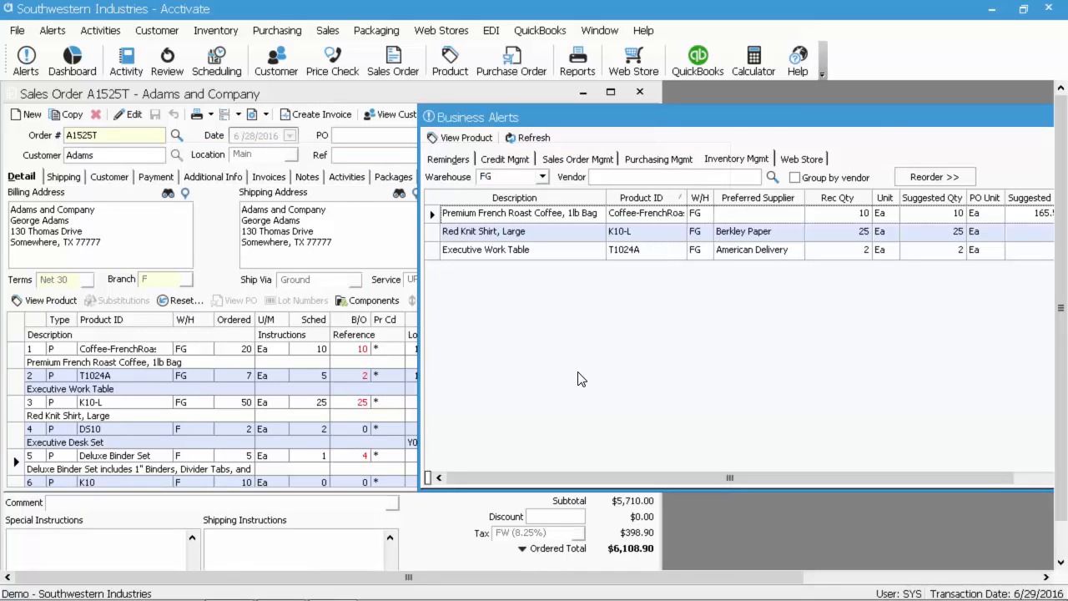
Open Inventory Assemblies and start a new assembly work order session.
left_click(215, 32)
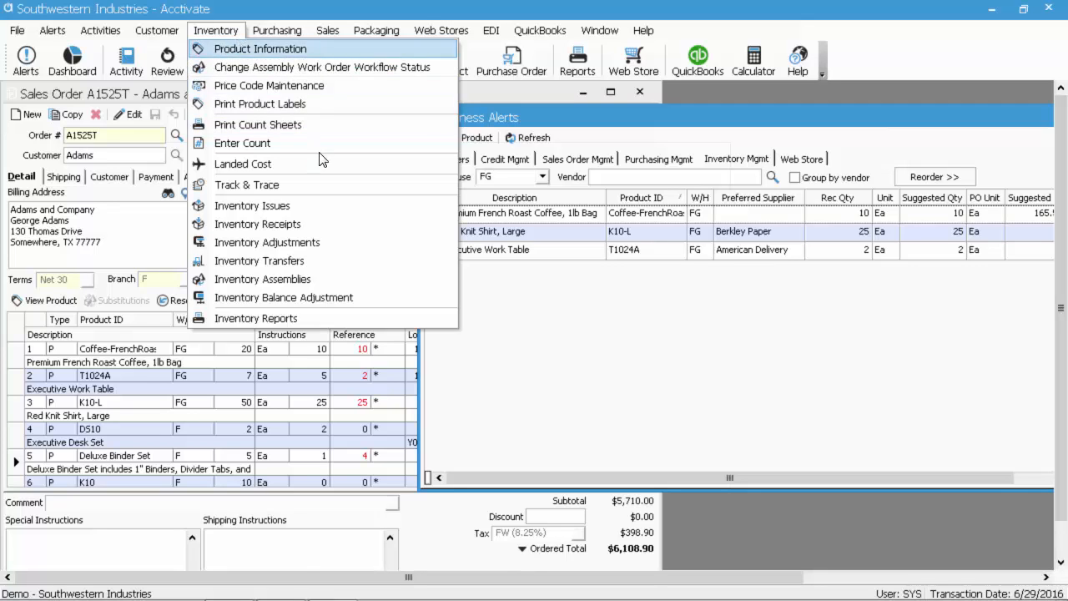
left_click(331, 280)
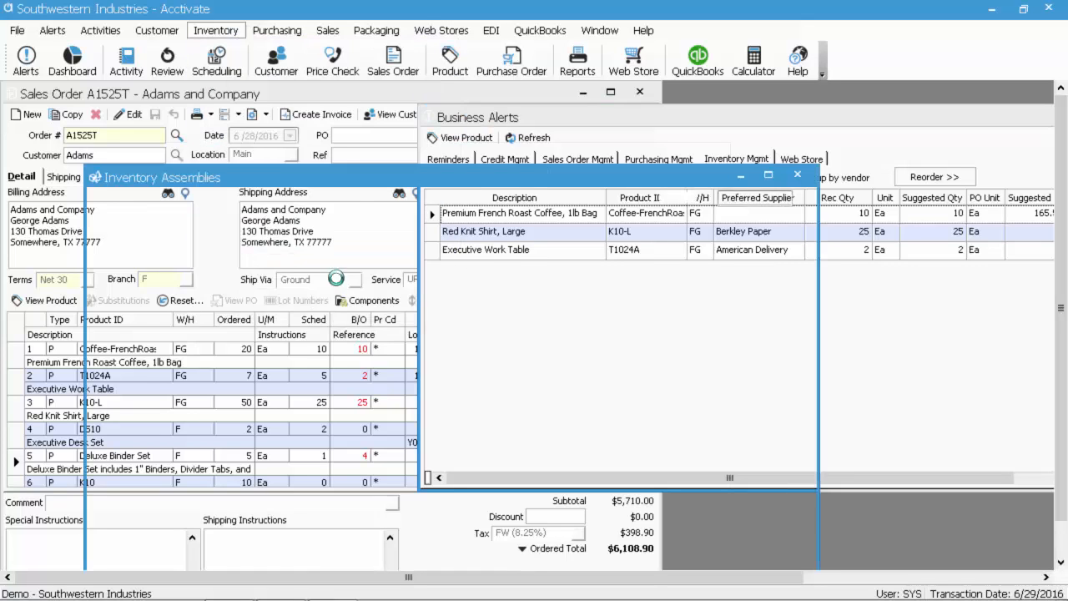
left_click_drag(547, 180, 497, 147)
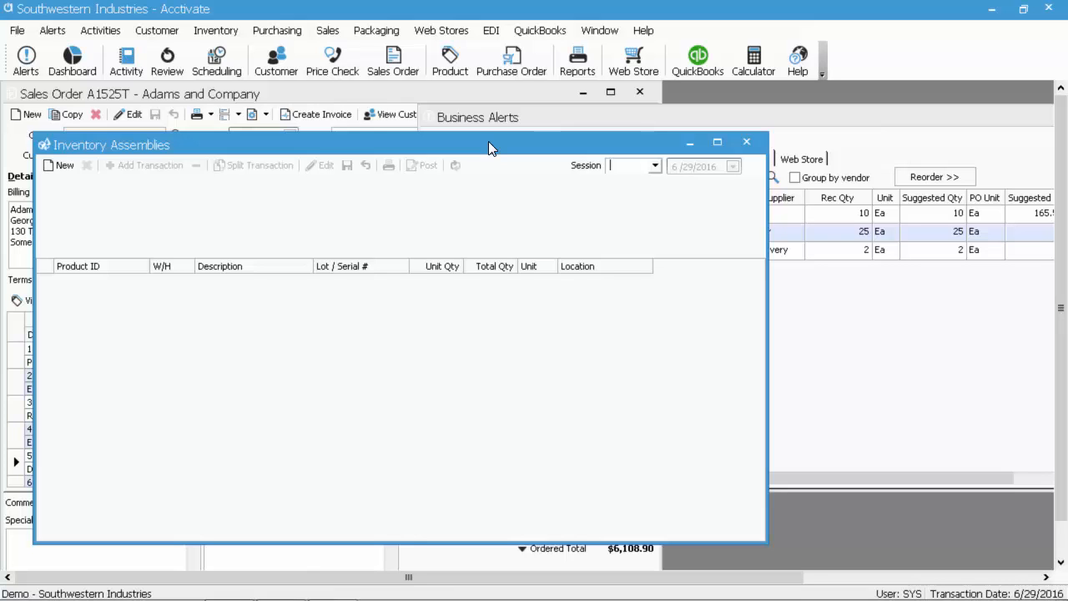
left_click(61, 166)
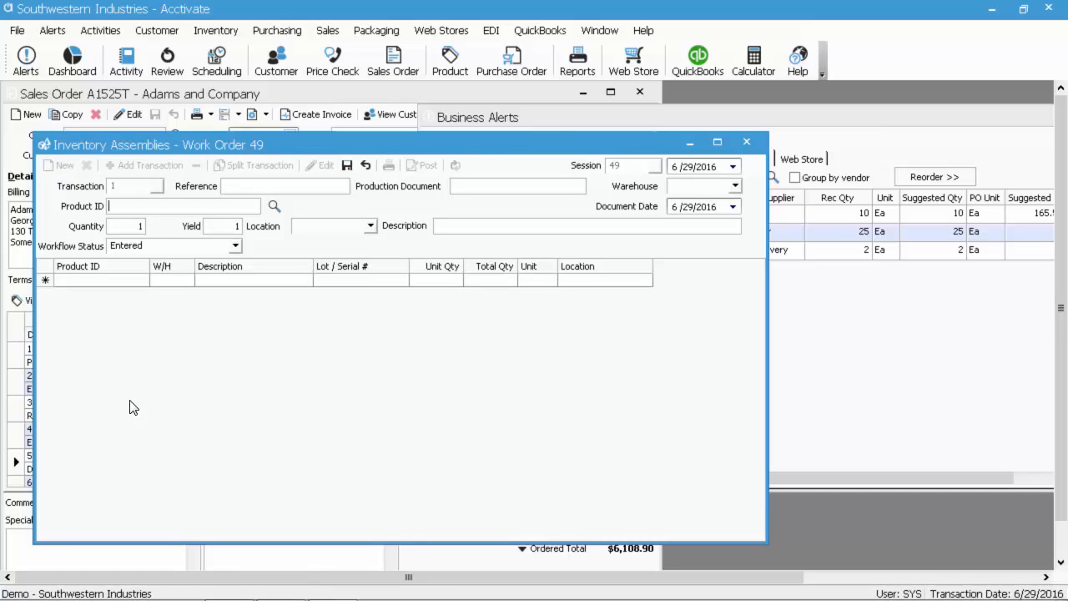
Look up products available in Finished Goods without a search term and choose the Executive Work Table T1024A for the work order.
left_click(275, 207)
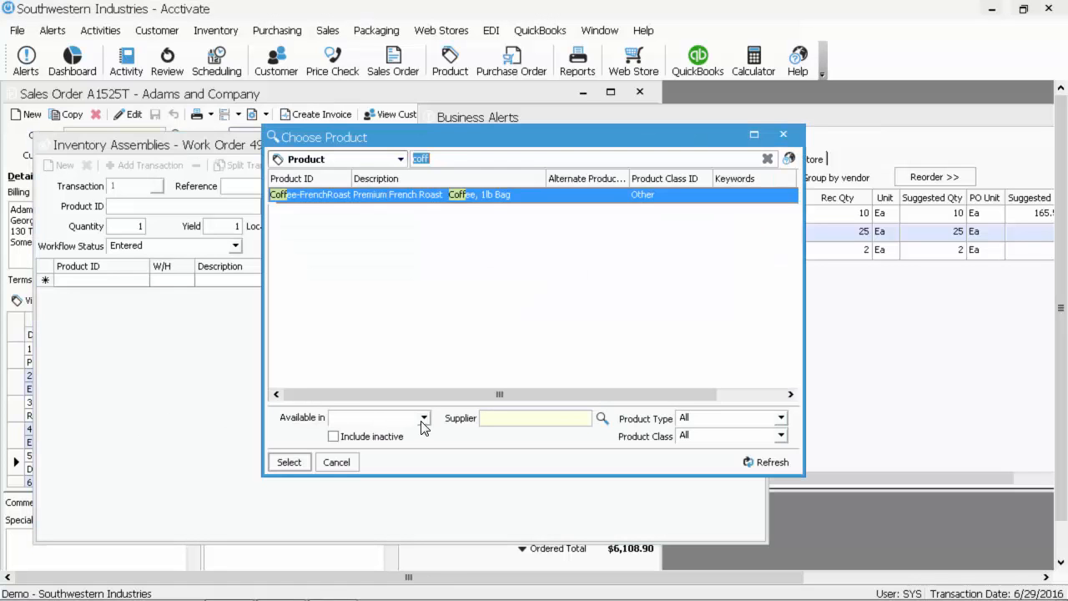
left_click(423, 418)
left_click(373, 501)
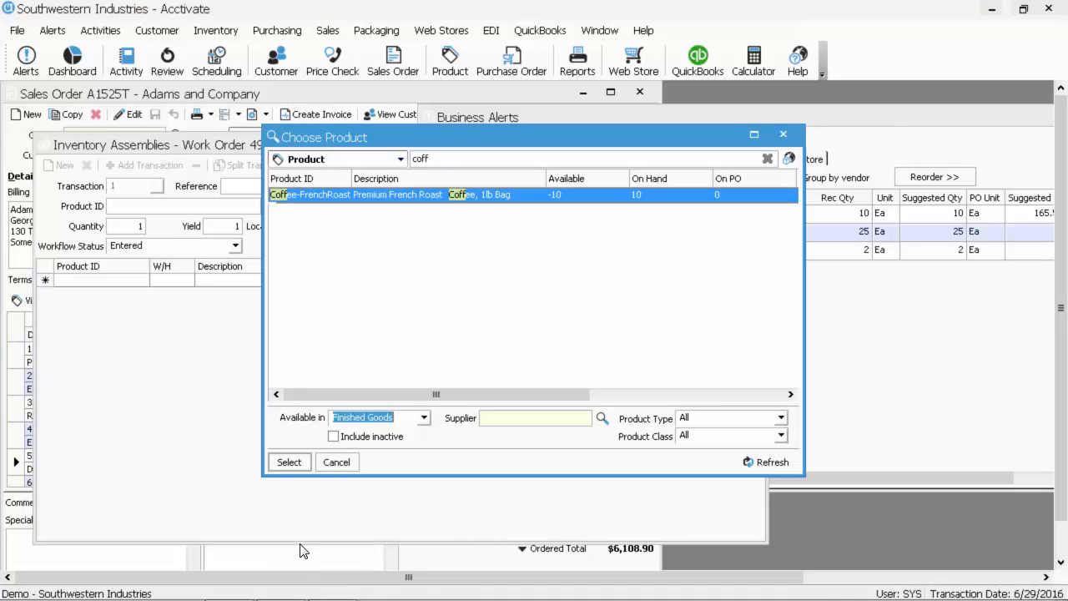
double_click(476, 158)
key("BackSpace")
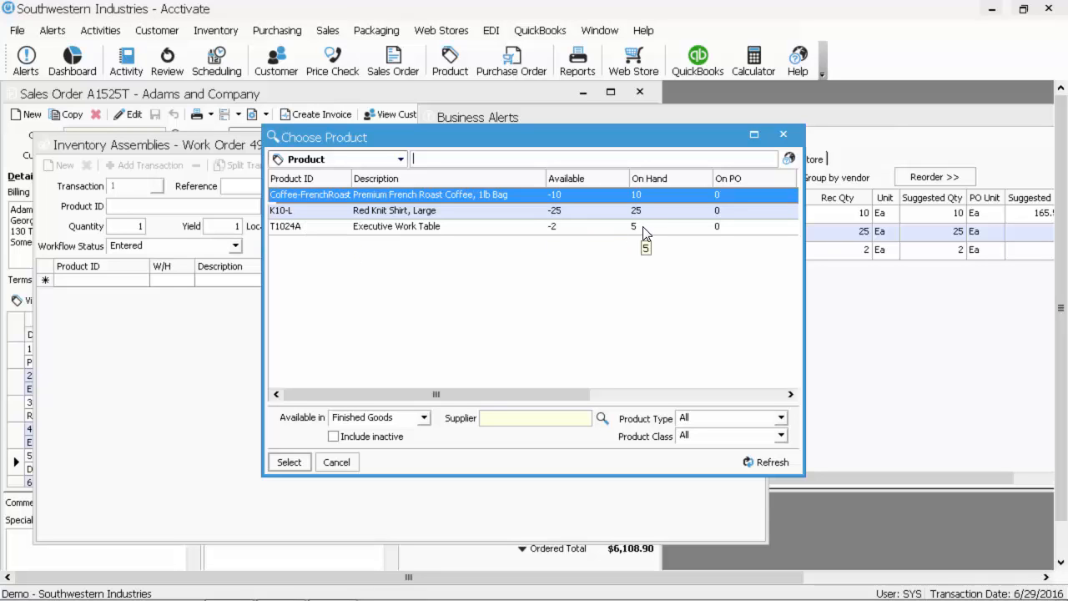
double_click(366, 227)
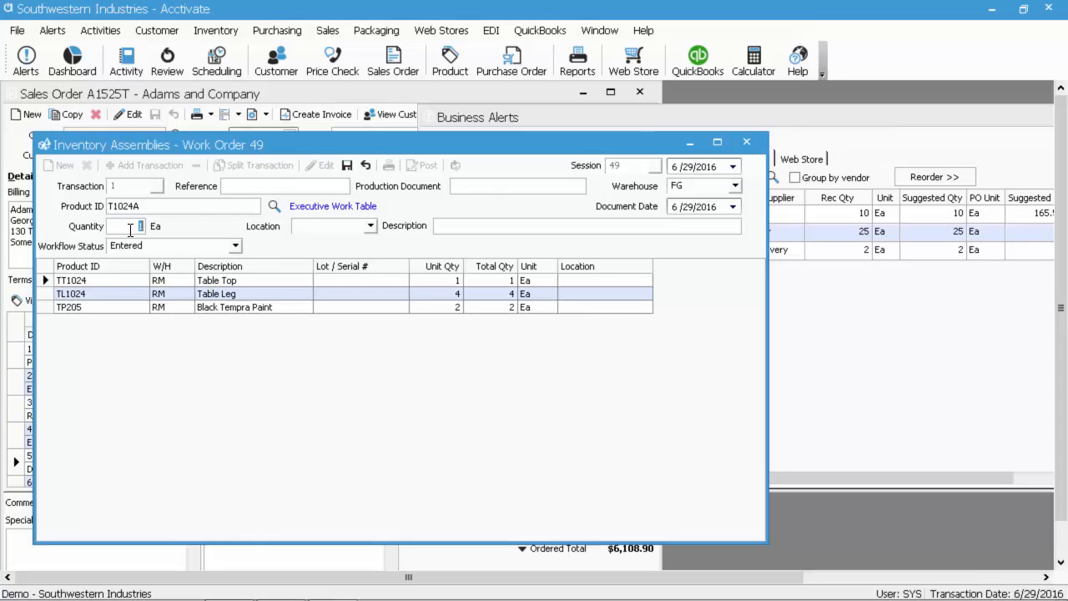
Set the T1024A assembly quantity to 5 and save the transaction.
type("8")
type("5")
key("Tab")
left_click(348, 166)
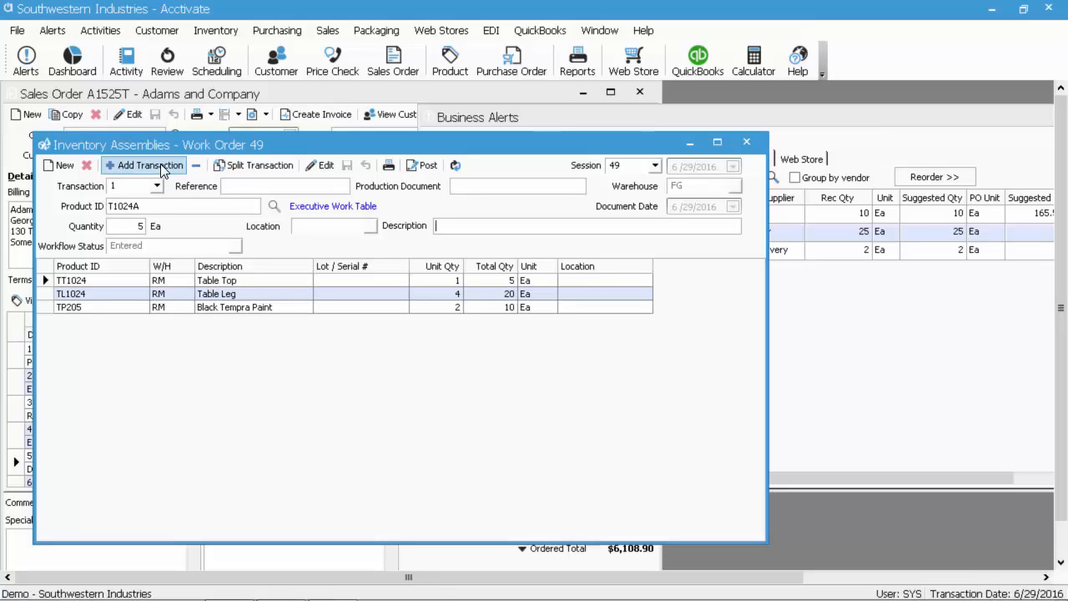
Add a second transaction to the work order for Coffee-FrenchRoast with a quantity of 12, and save it.
left_click(161, 166)
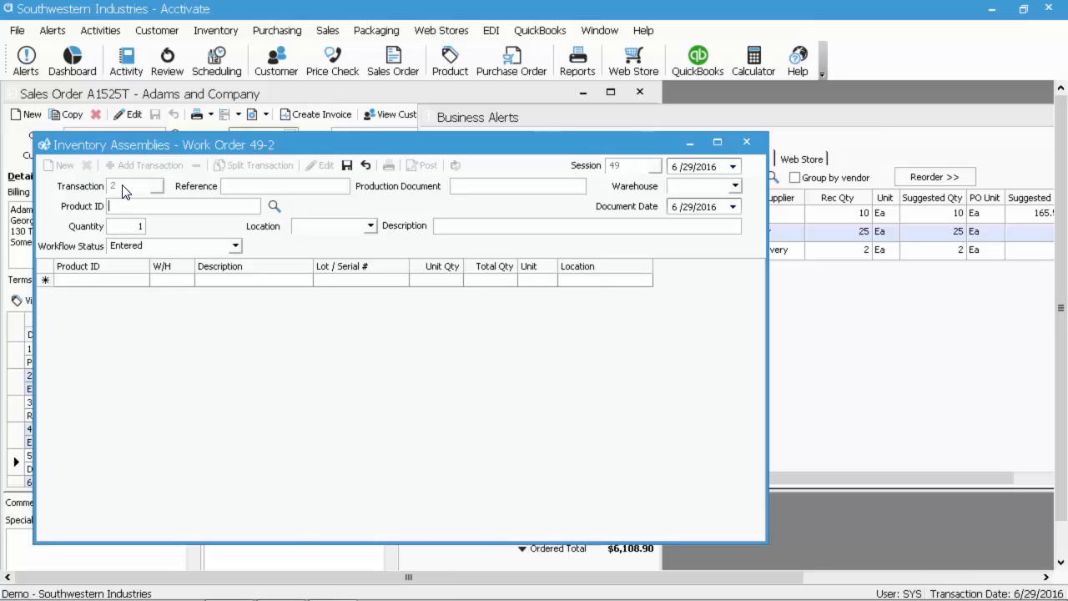
left_click(274, 208)
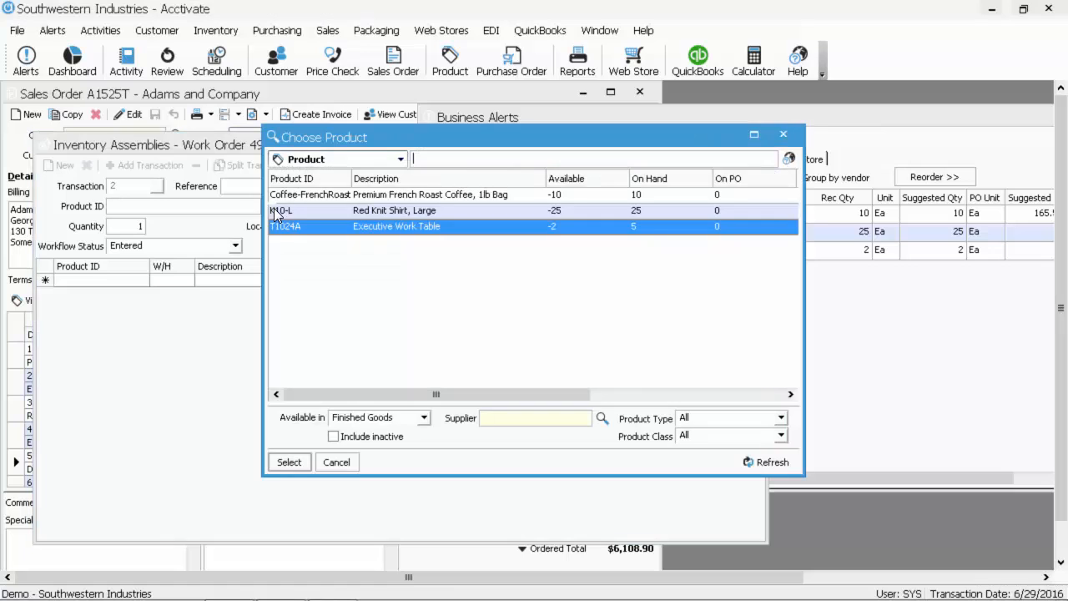
double_click(387, 194)
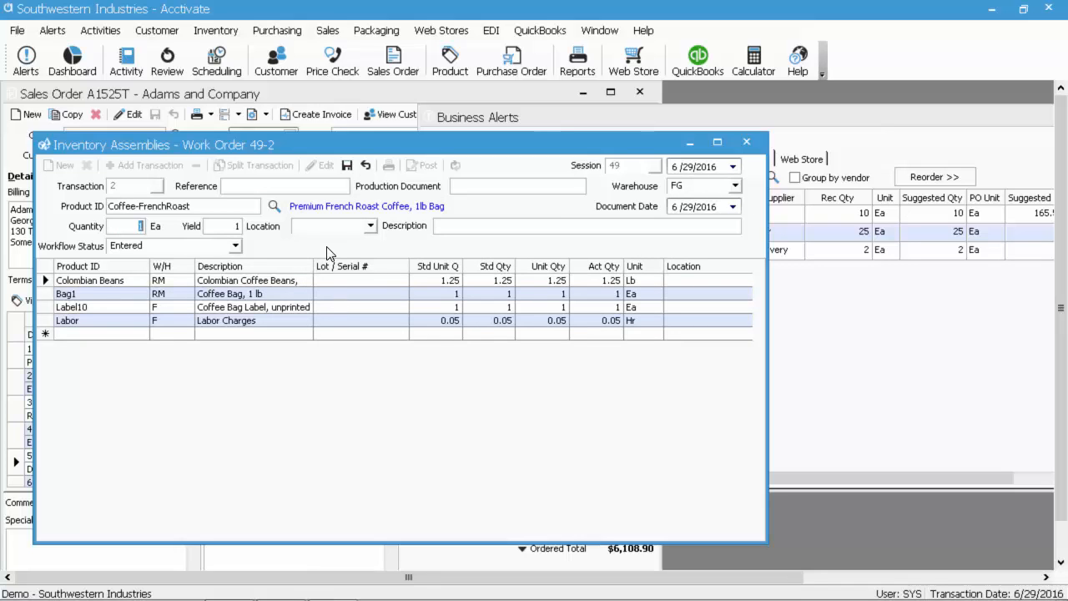
type("12")
key("Tab")
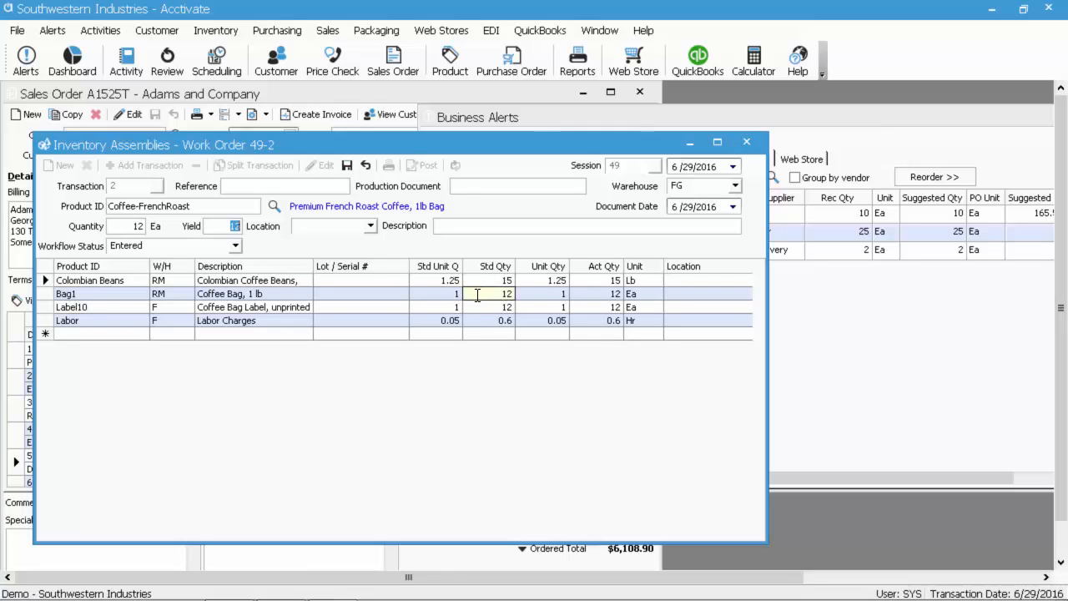
left_click(347, 168)
Add a third transaction to the work order for the large red knit shirt K10-L with a quantity of 30, and save it.
left_click(142, 165)
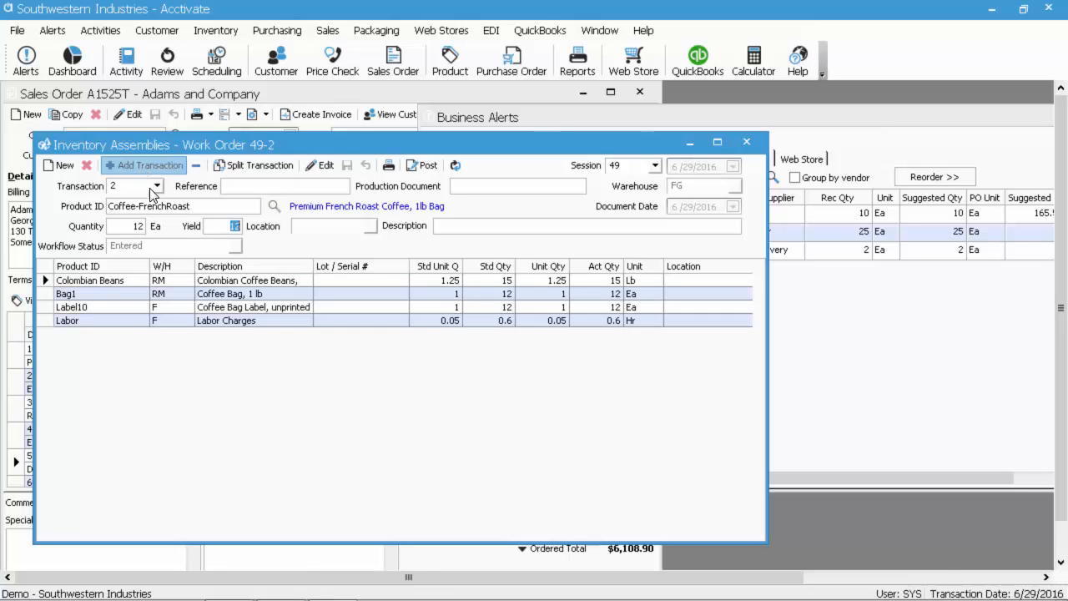
left_click(273, 207)
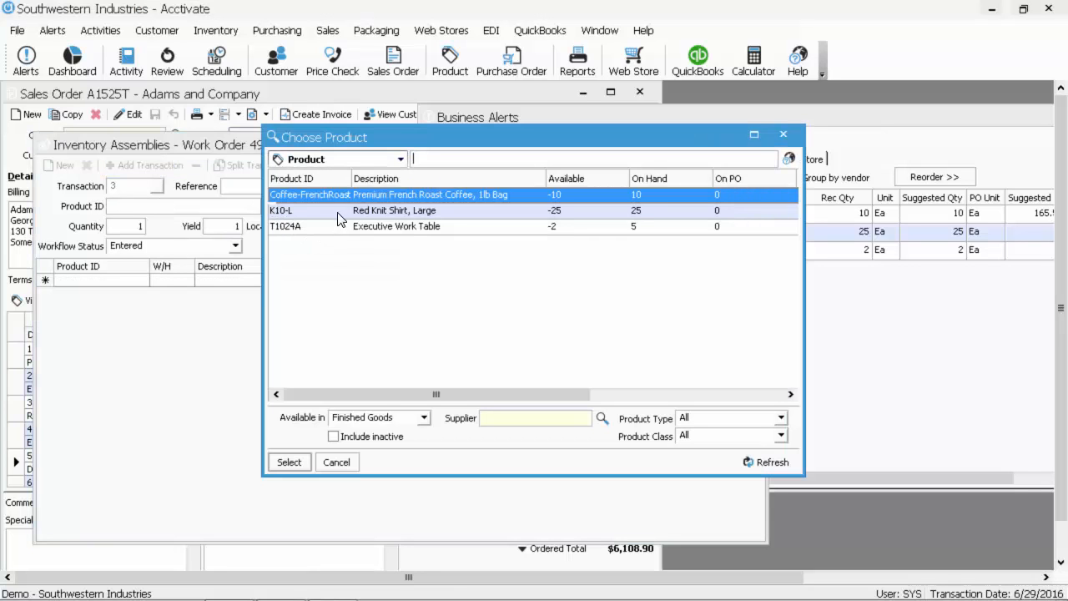
double_click(383, 211)
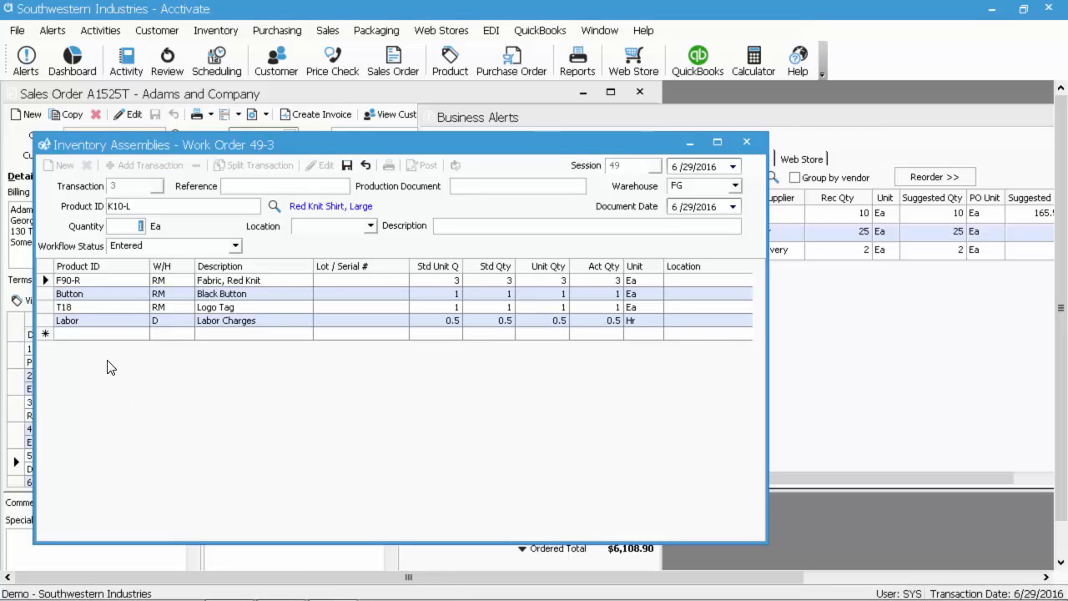
type("30")
key("Tab")
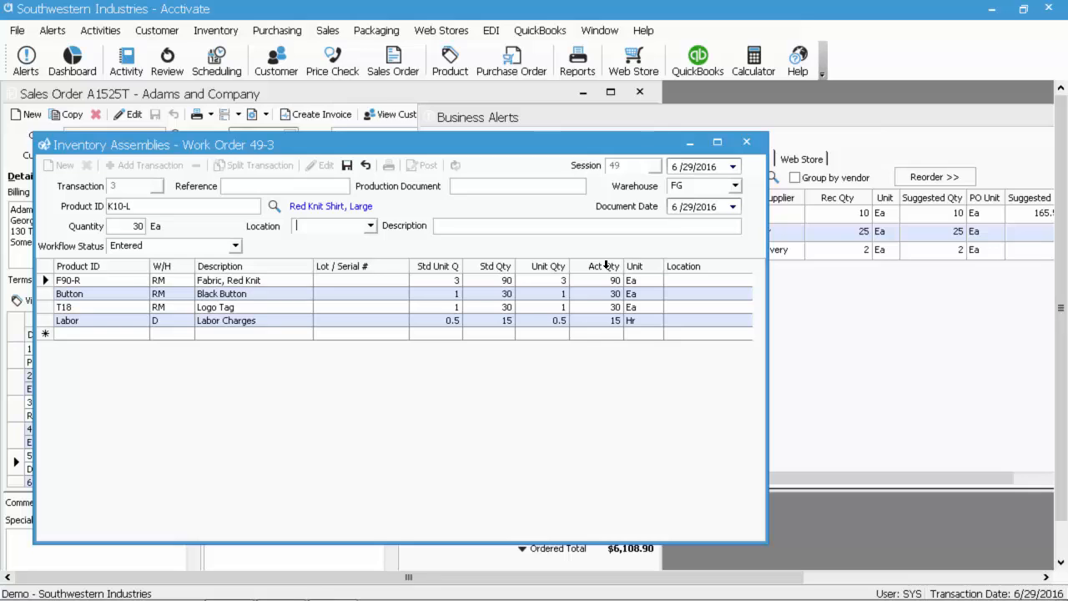
left_click(347, 166)
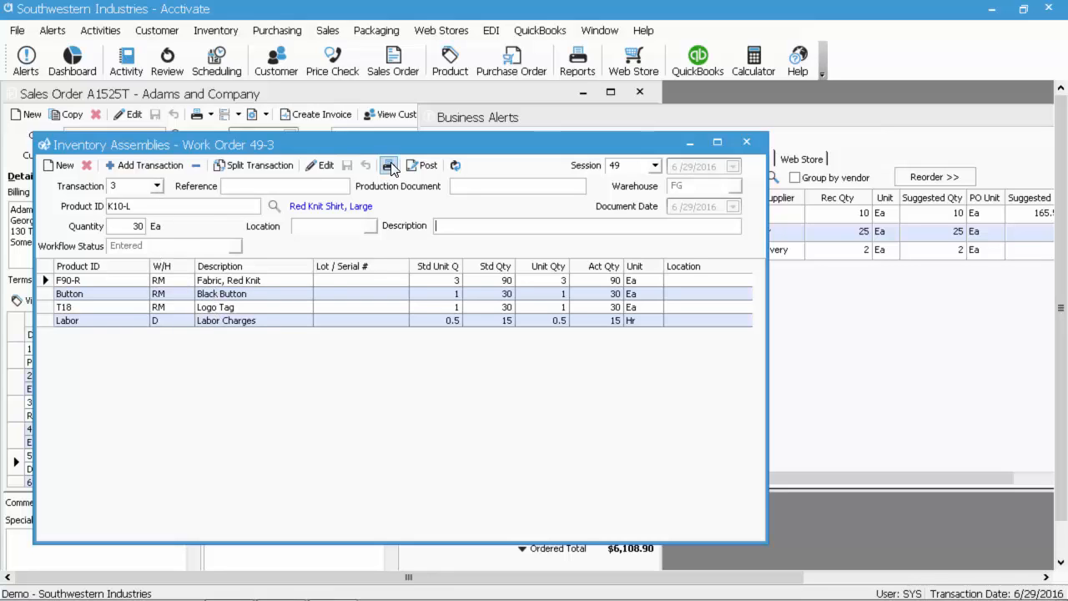
Edit the K10-L transaction, try the Completed and Entered workflow statuses, and save it with the status Scheduled.
left_click(317, 165)
left_click(237, 247)
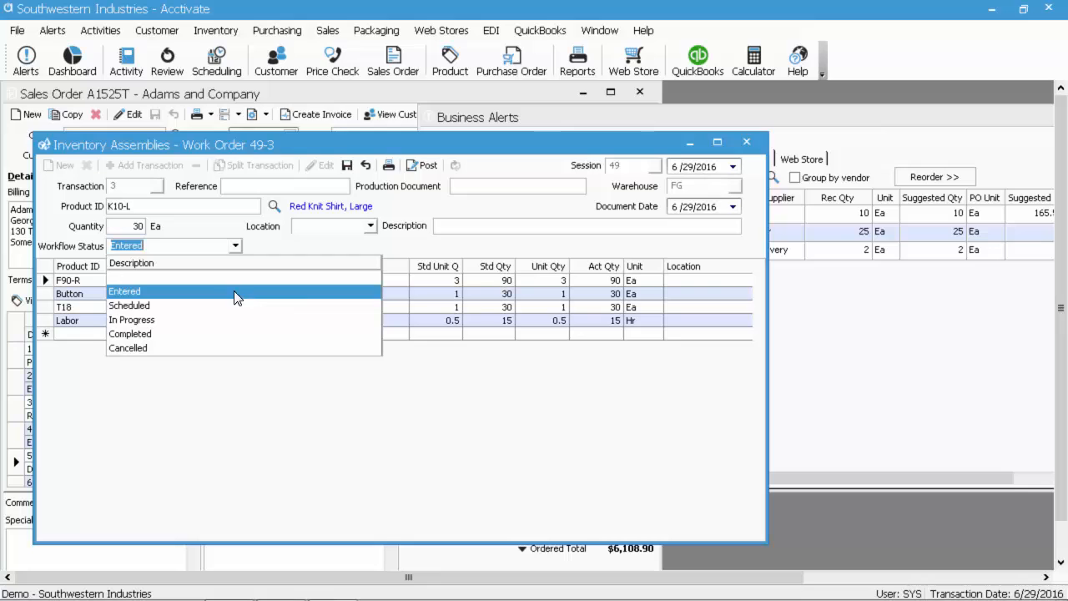
left_click(144, 334)
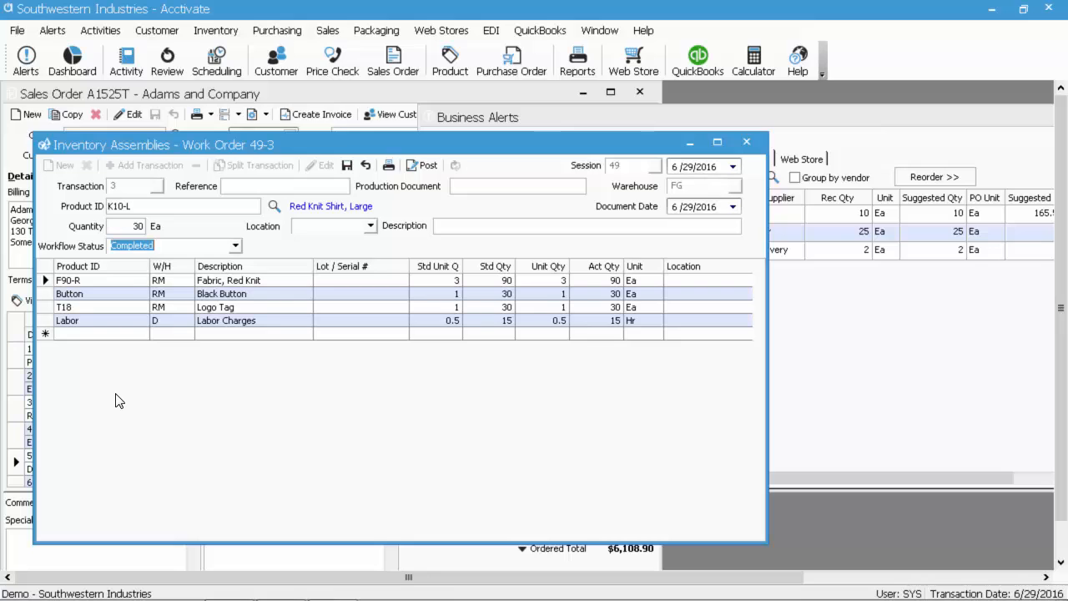
left_click(236, 246)
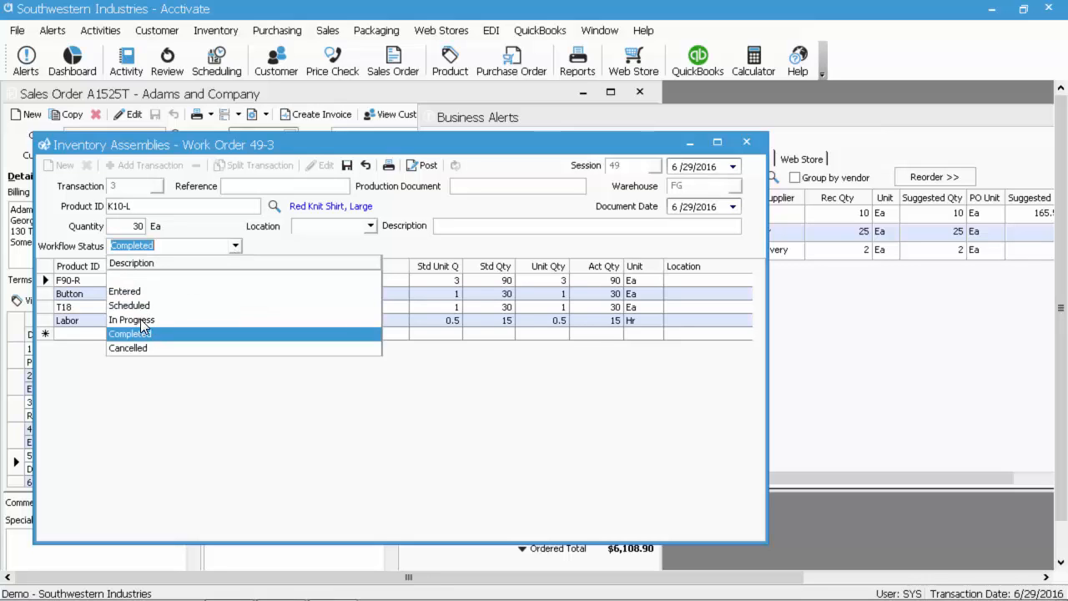
left_click(126, 291)
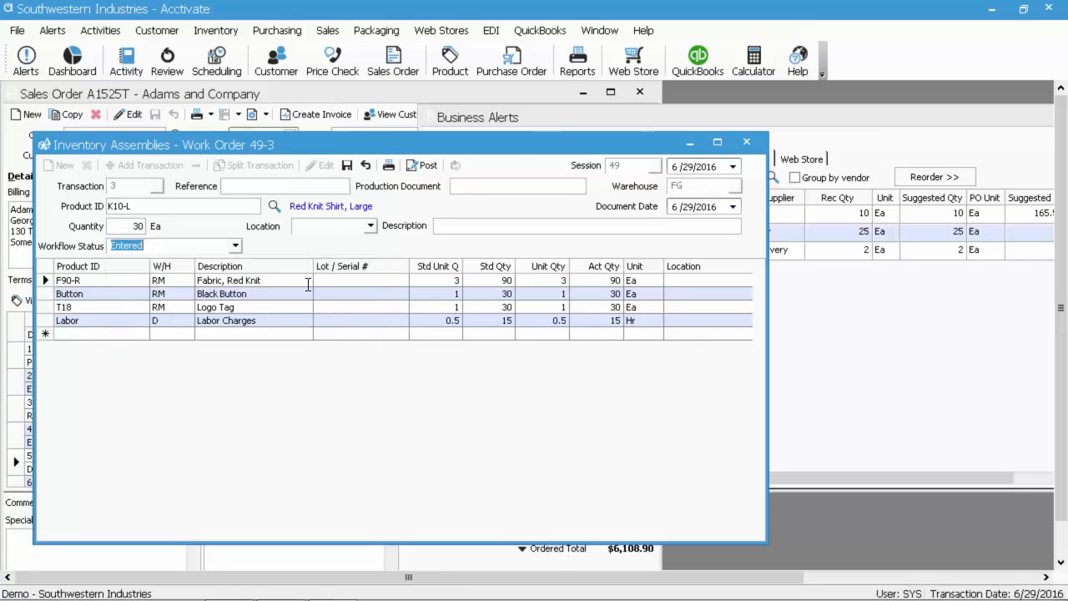
left_click(237, 246)
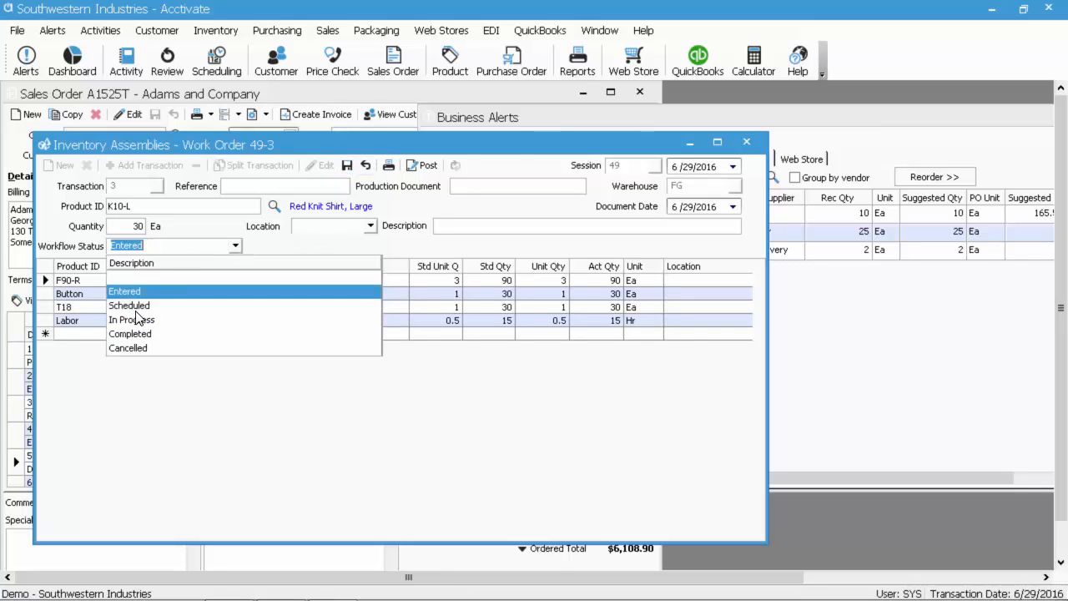
left_click(133, 305)
left_click(347, 166)
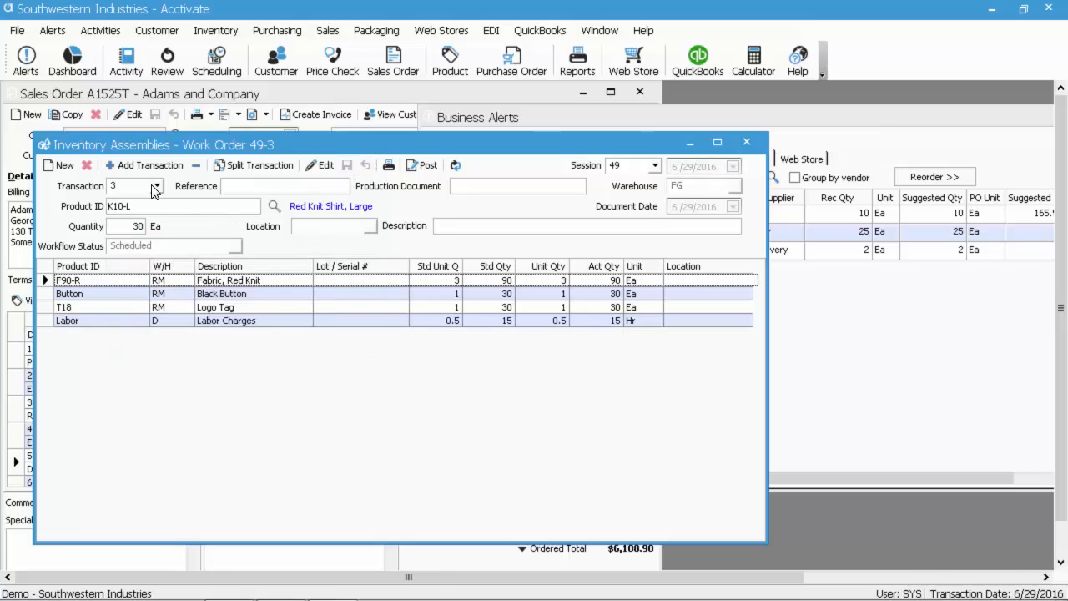
Switch to transaction 1 for T1024A, set its workflow status to In Progress, and save it.
left_click(154, 187)
left_click(159, 215)
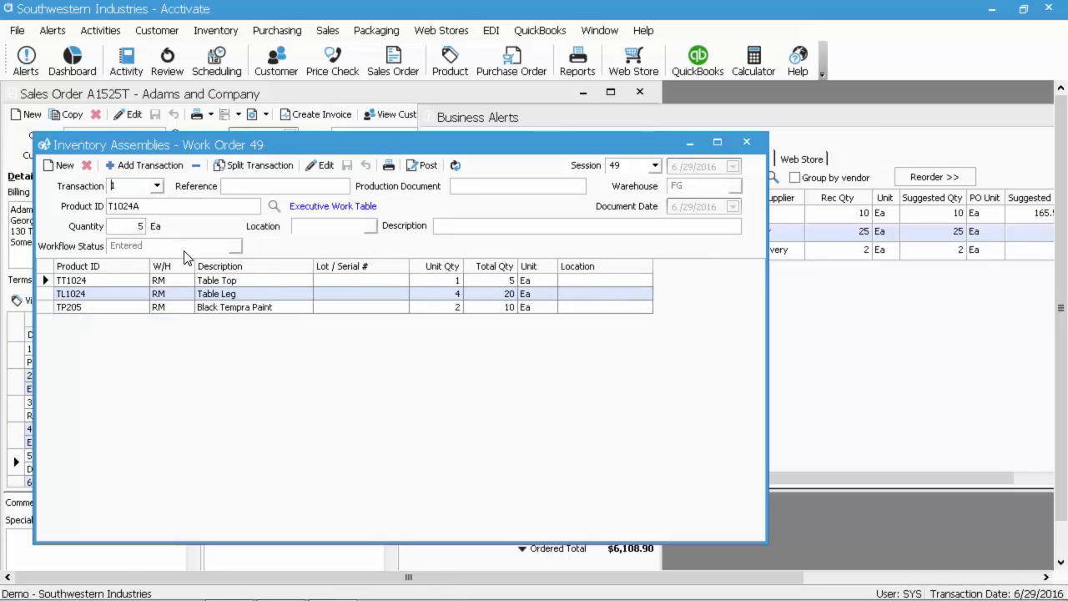
left_click(315, 165)
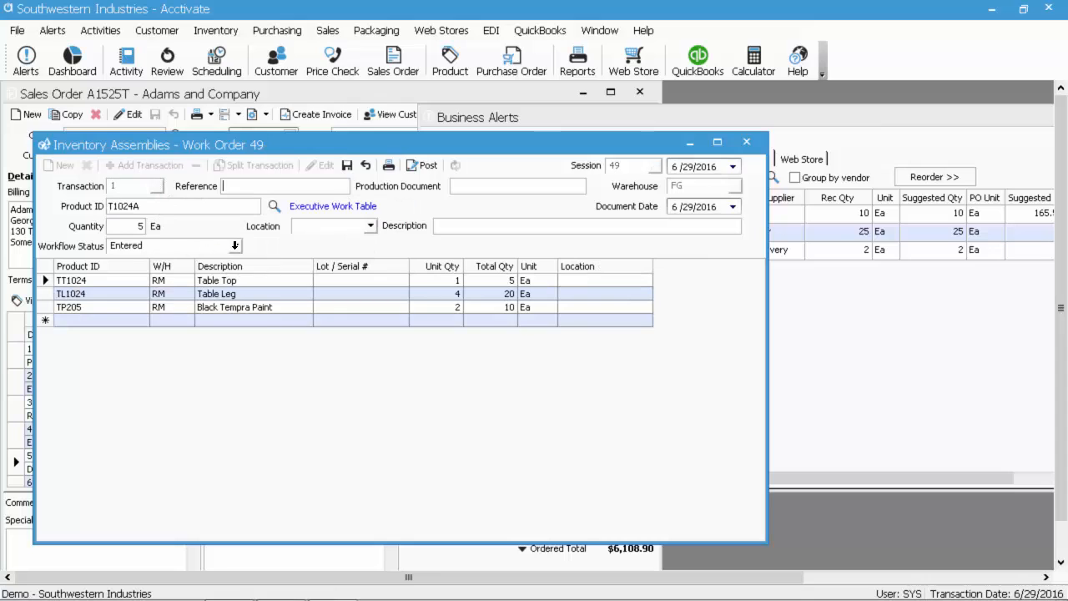
left_click(234, 245)
left_click(154, 319)
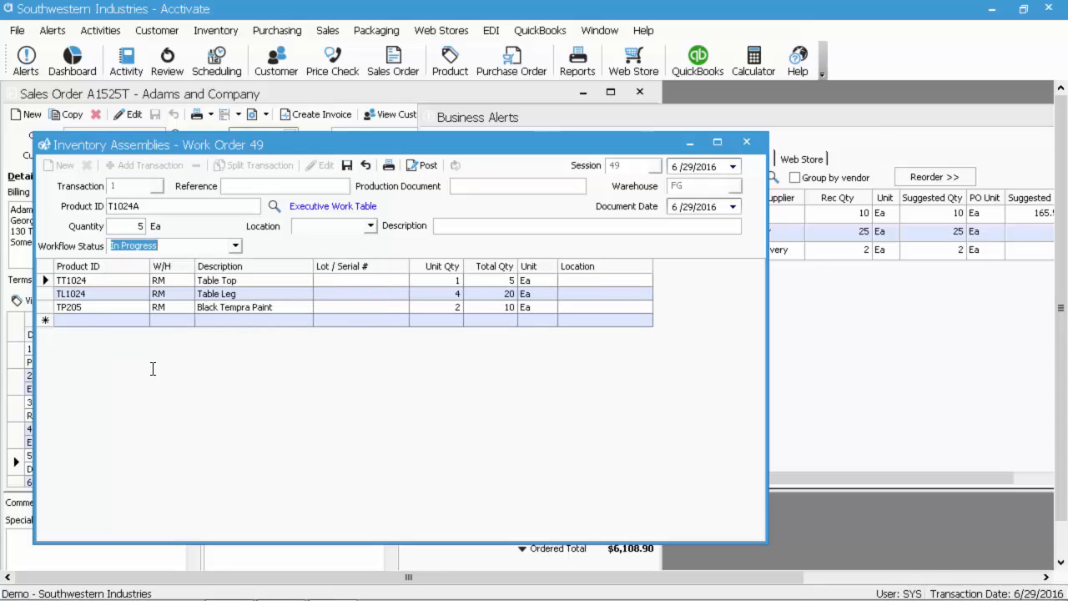
left_click(347, 165)
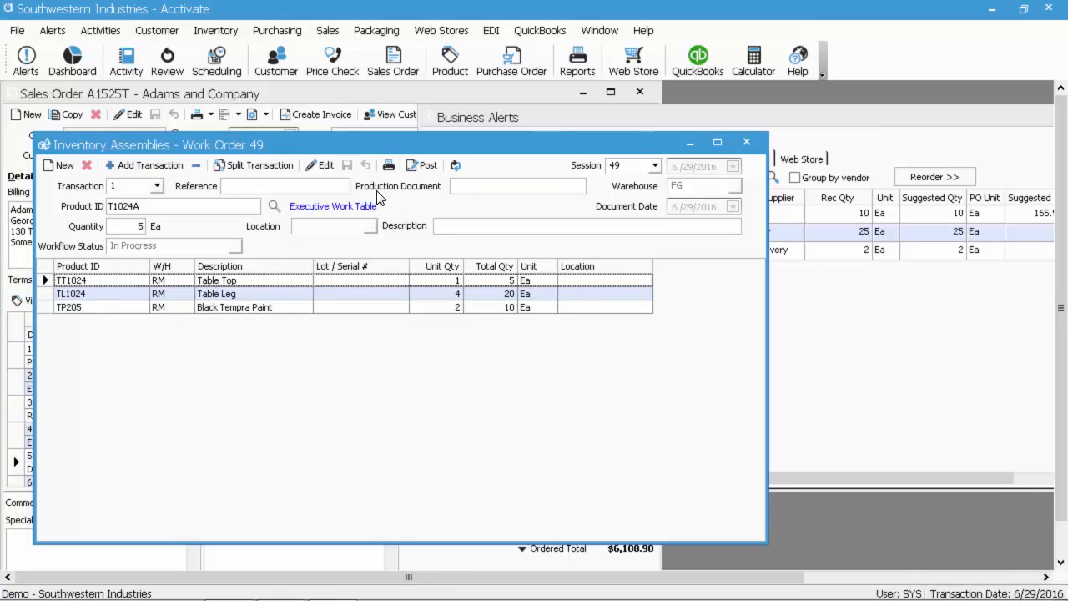
Preview the Inventory Assembly Work Order report for session 49, look through all its pages, and close the preview.
left_click(389, 165)
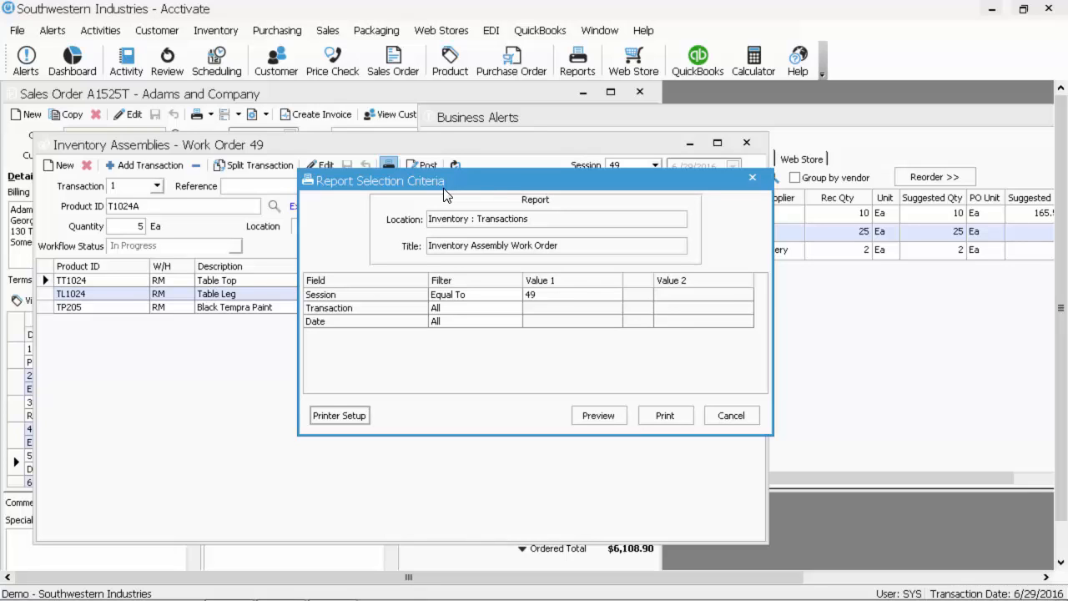
left_click(596, 417)
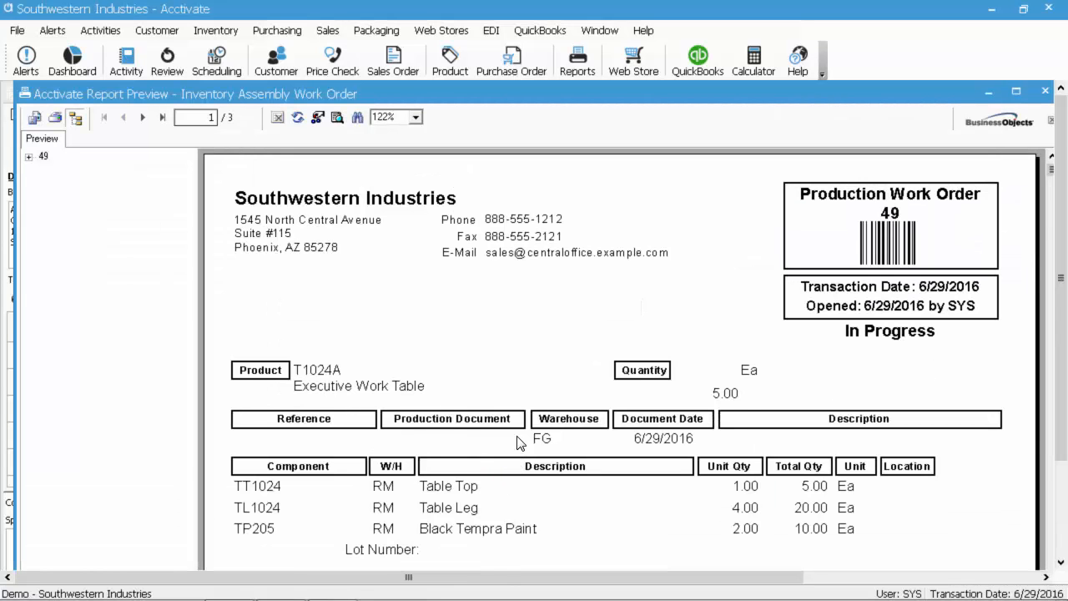
scroll(574, 366, "down", 3)
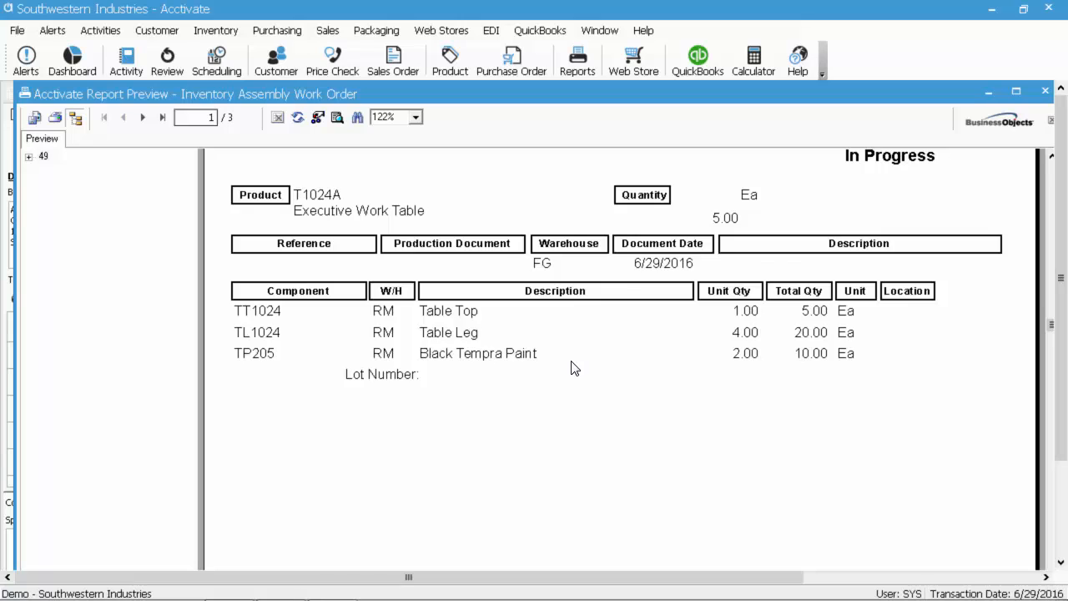
scroll(572, 367, "up", 3)
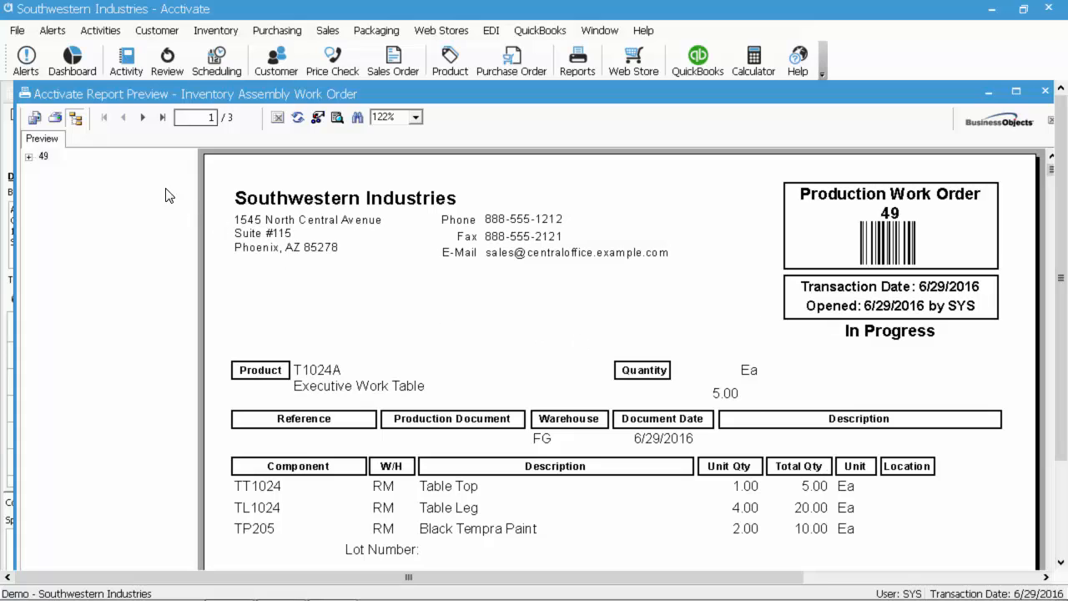
left_click(143, 118)
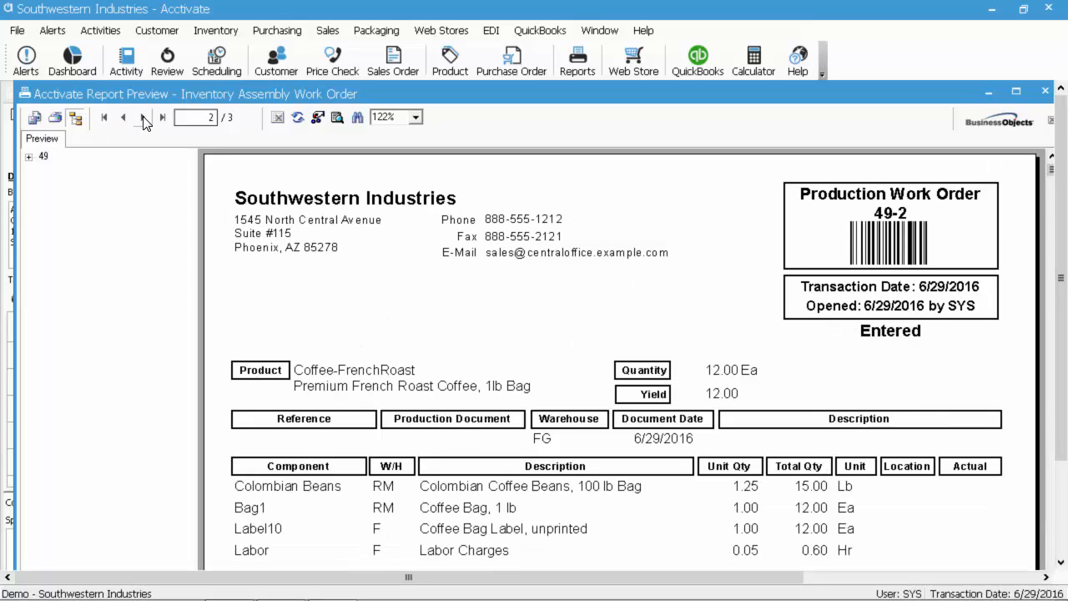
left_click(143, 117)
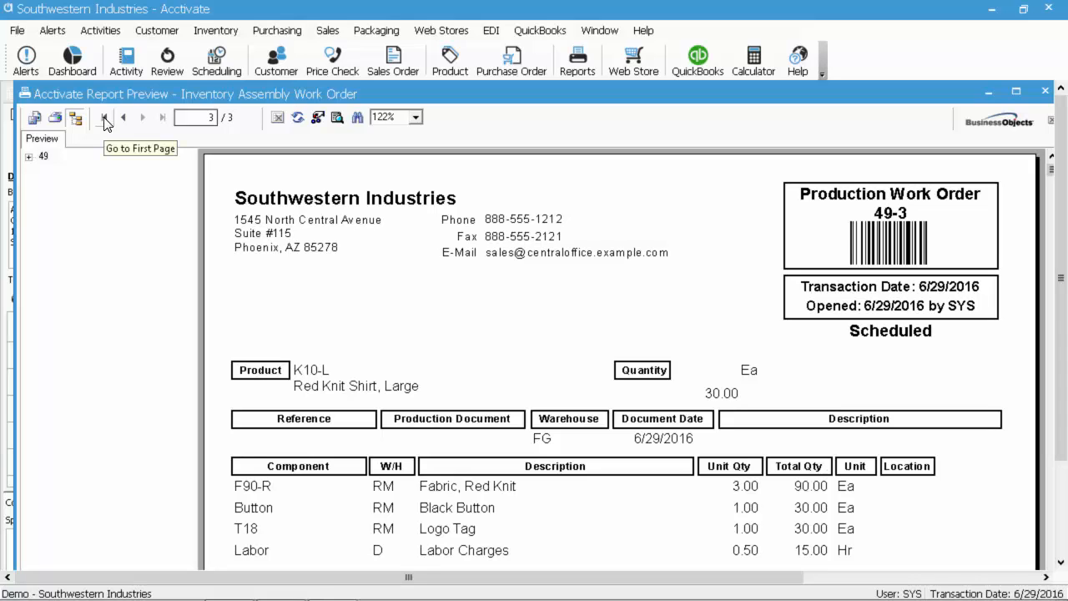
left_click(104, 117)
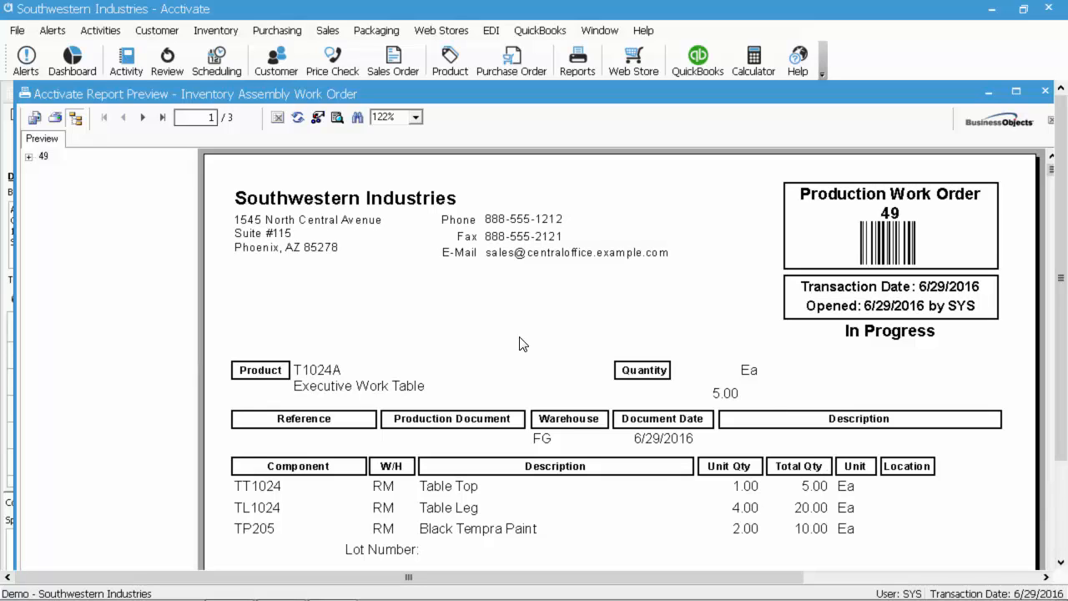
scroll(583, 461, "down", 3)
scroll(583, 461, "down", 3)
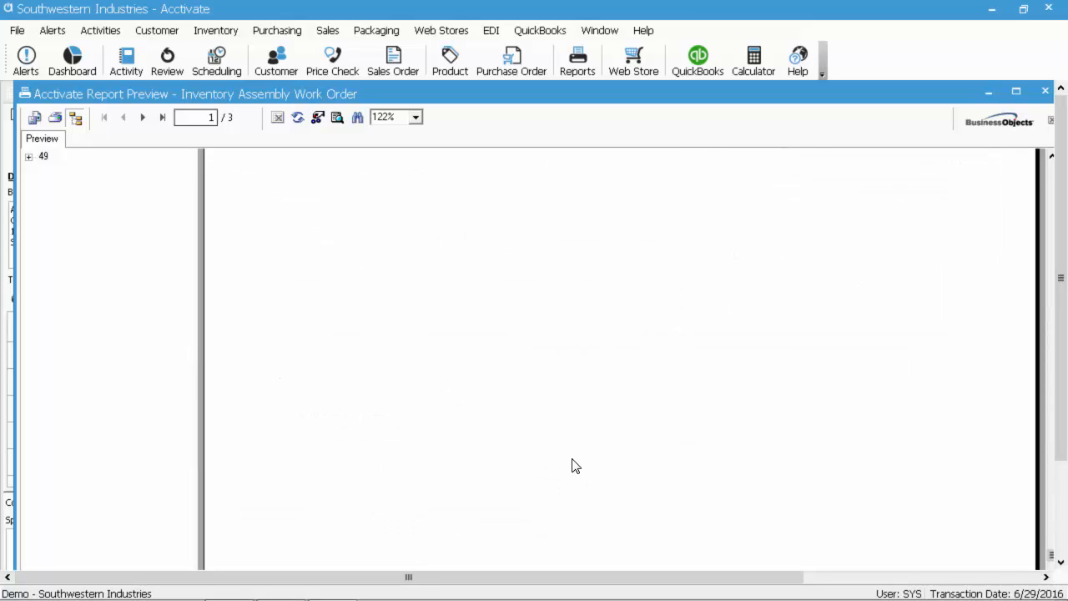
scroll(576, 466, "up", 6)
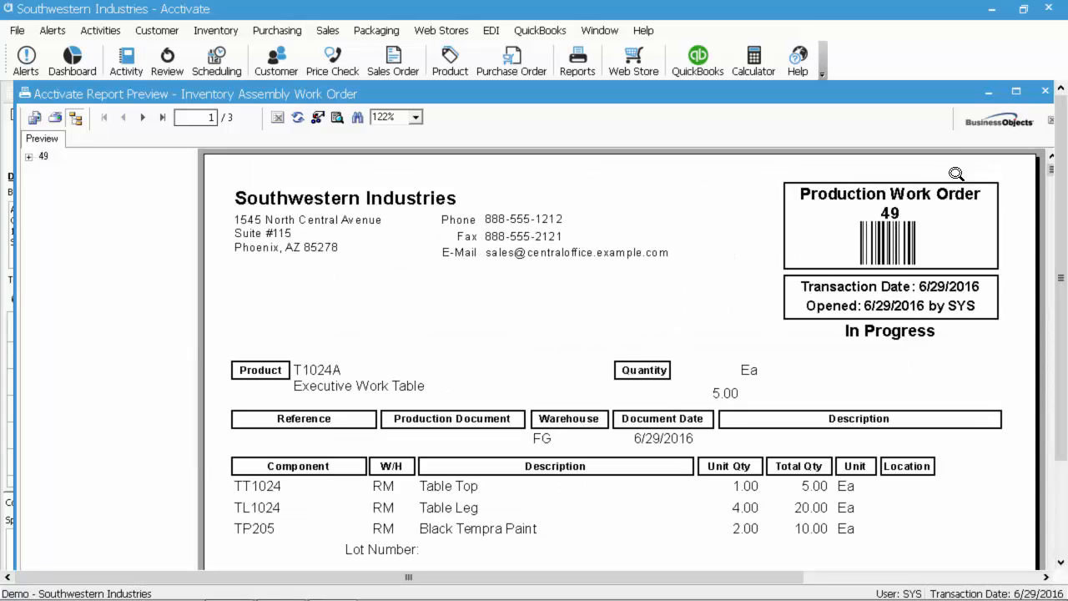
left_click(1045, 92)
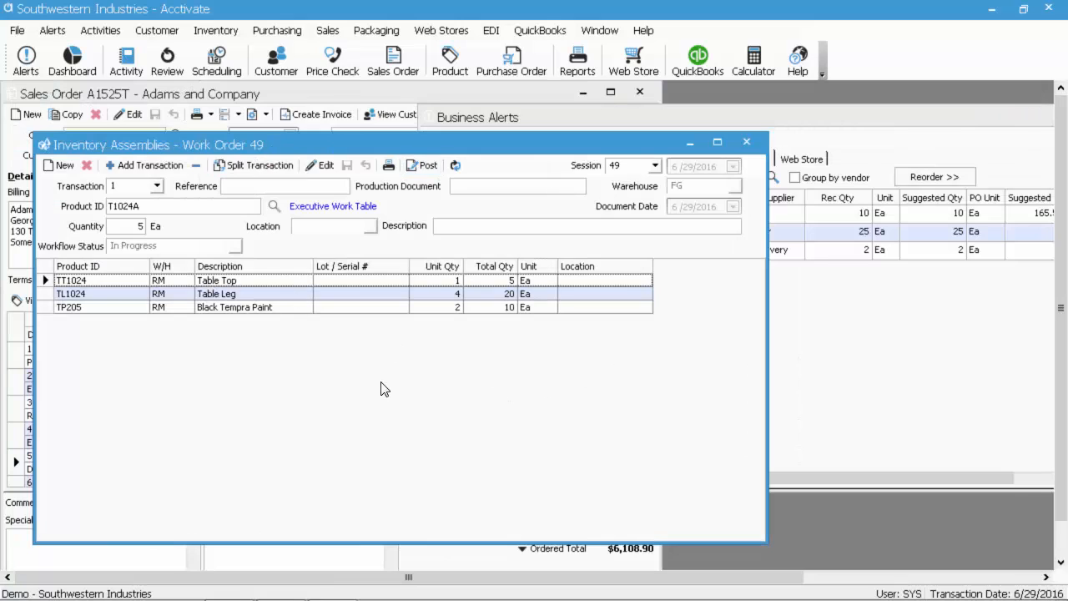
Refresh the inventory management alerts, filter them to warehouse RM, and compare them with the component quantities on the T1024A work order.
left_click(864, 408)
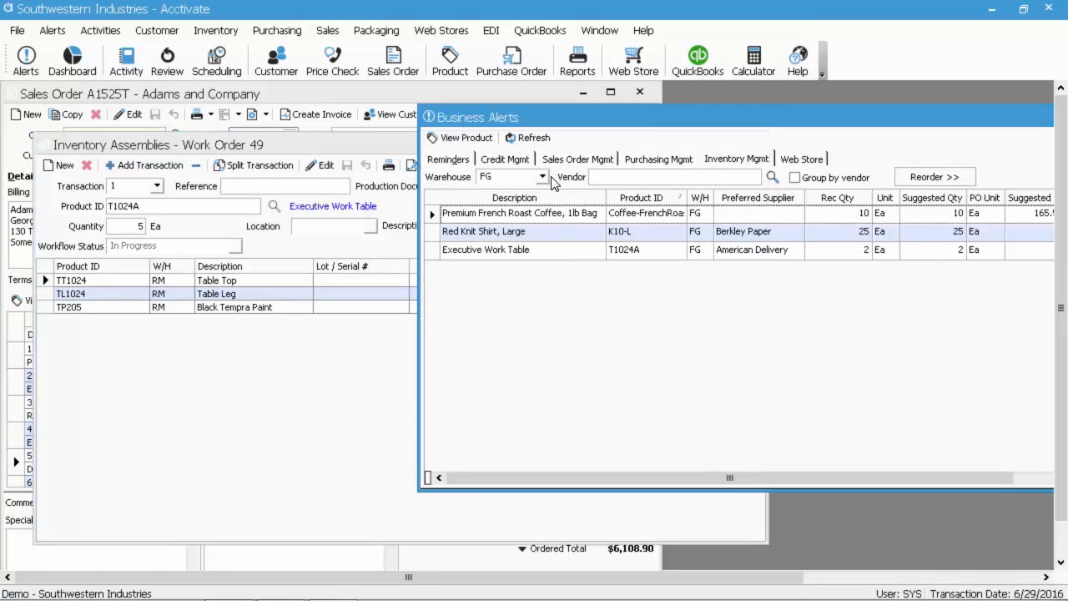
left_click(529, 138)
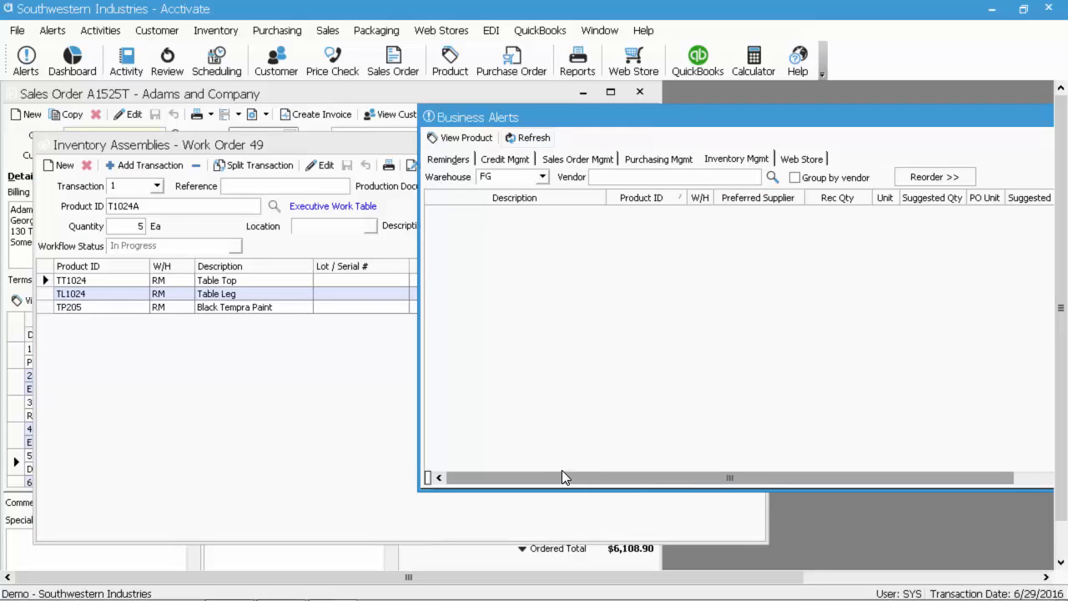
left_click(543, 177)
left_click(505, 286)
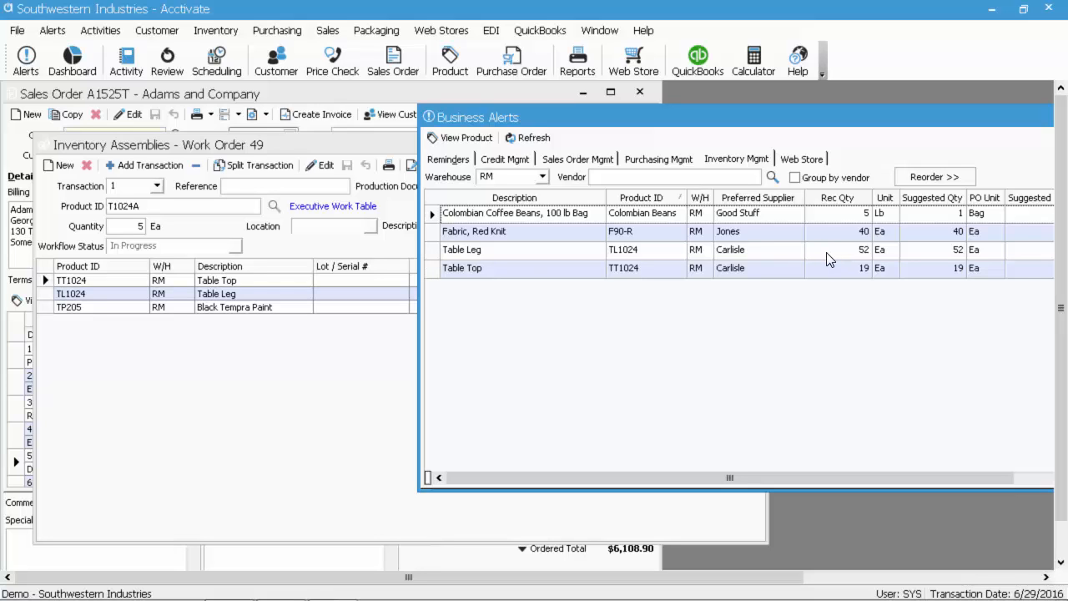
left_click(318, 430)
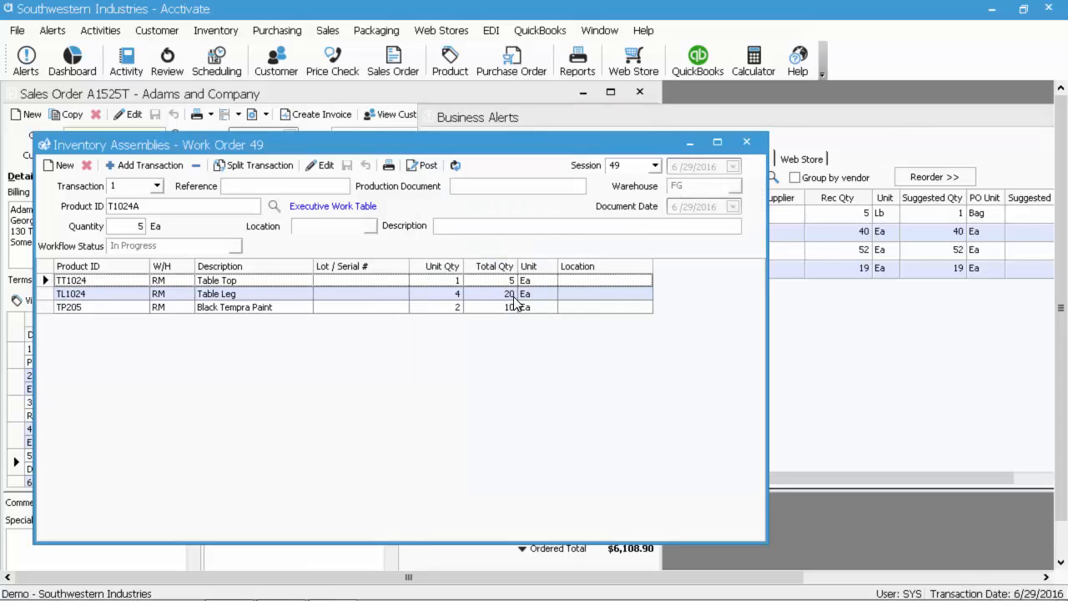
left_click(873, 391)
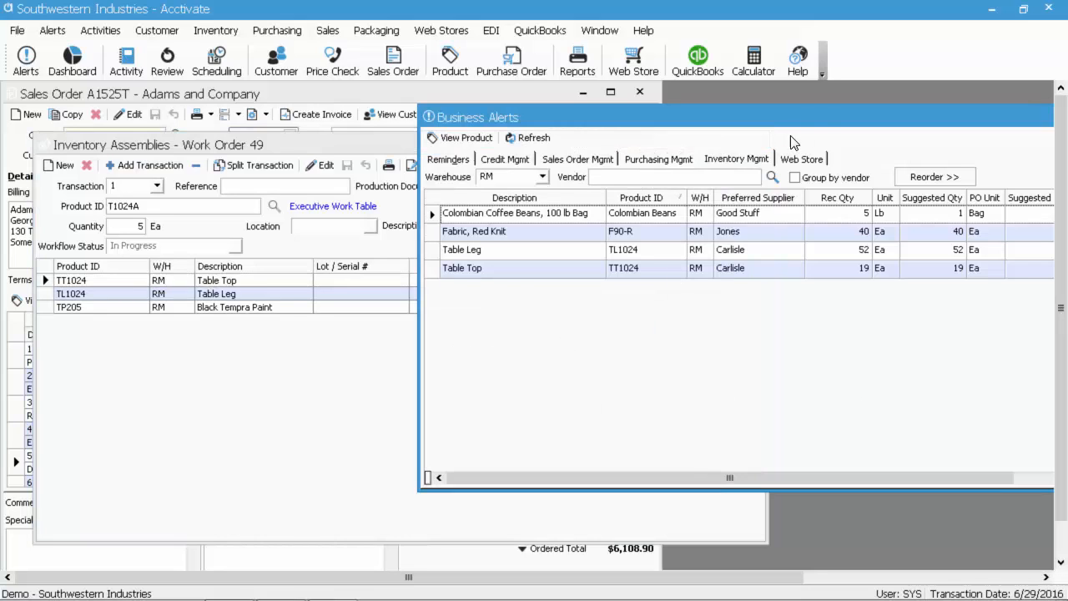
Start reordering from the RM warehouse alerts and reposition the Business Alerts window so its reorder columns are in view.
left_click_drag(812, 113, 761, 119)
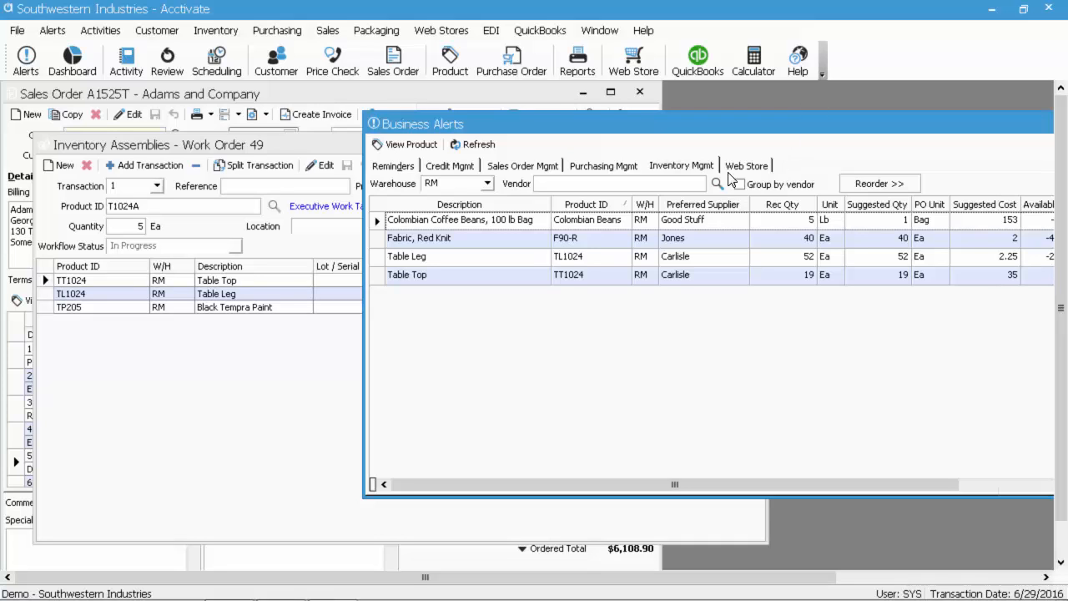
left_click(880, 185)
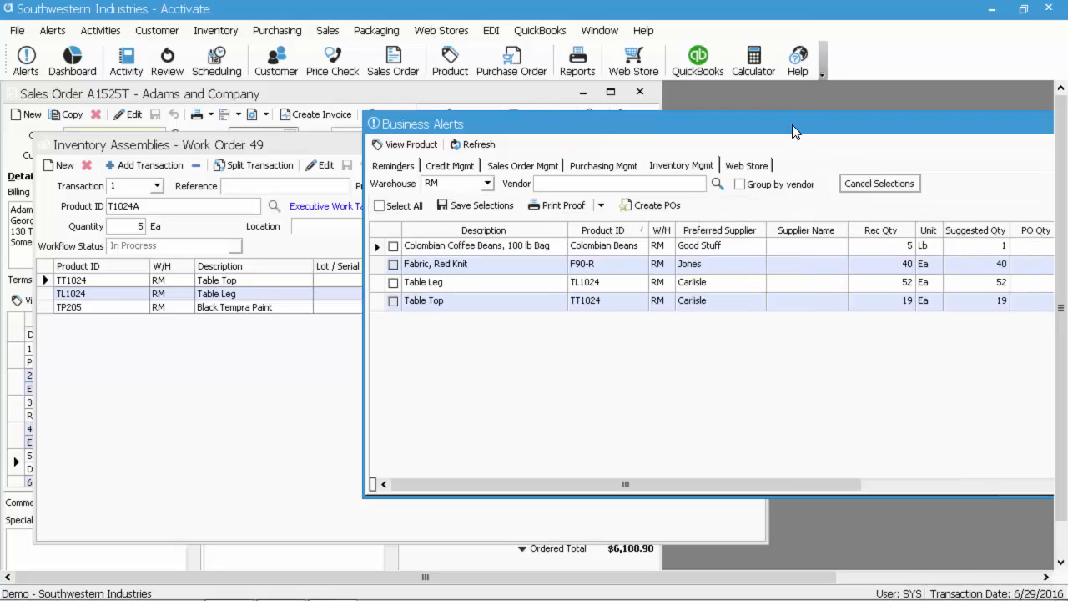
left_click_drag(789, 125, 448, 136)
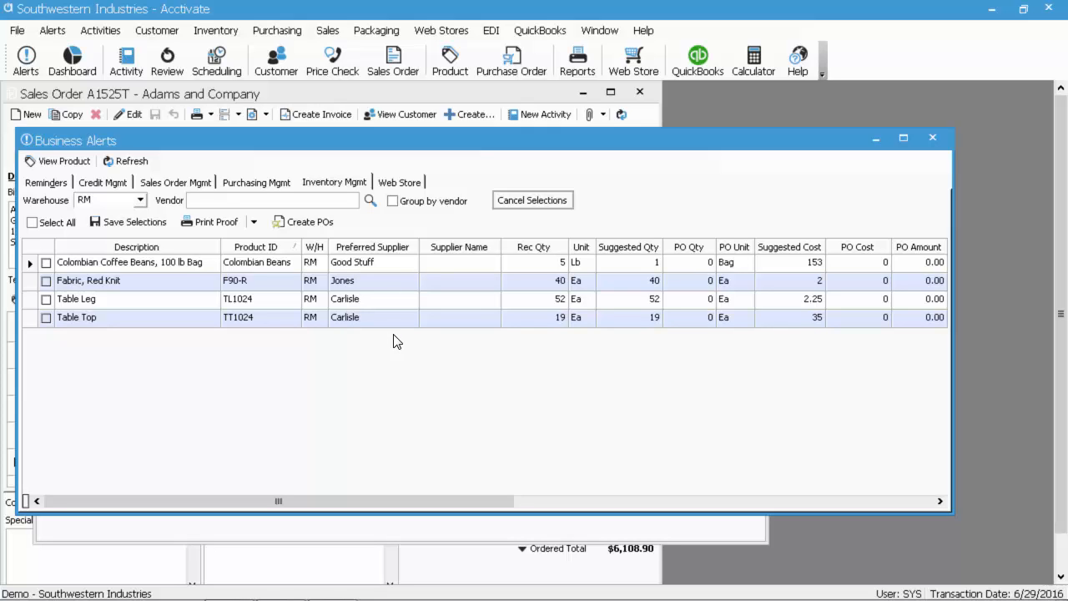
Check the available supplier names for the Colombian coffee beans, table leg, red knit fabric and table top.
left_click(493, 261)
left_click(493, 265)
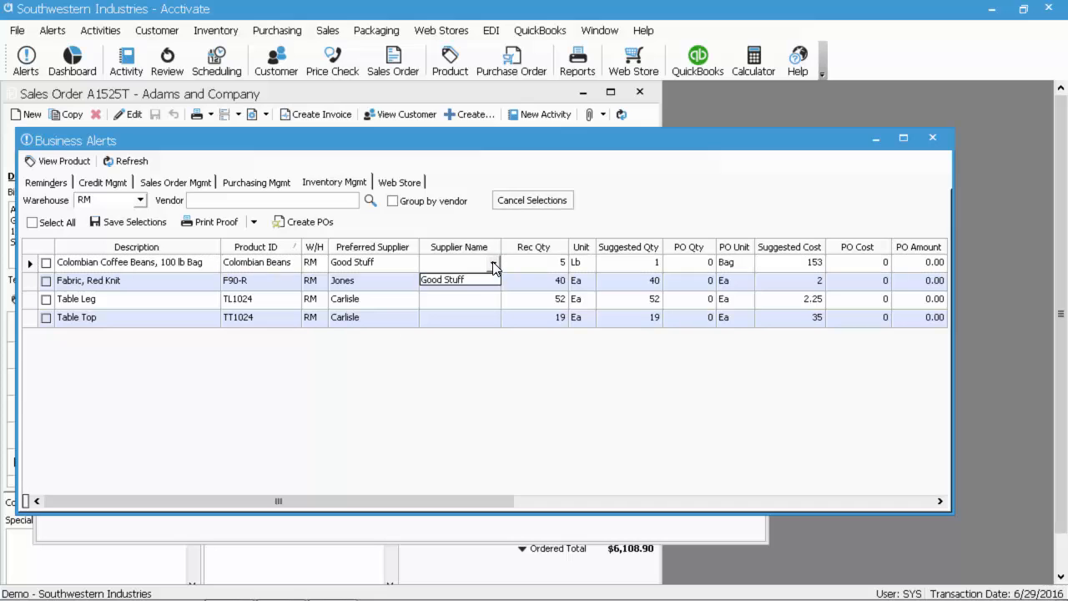
left_click(472, 301)
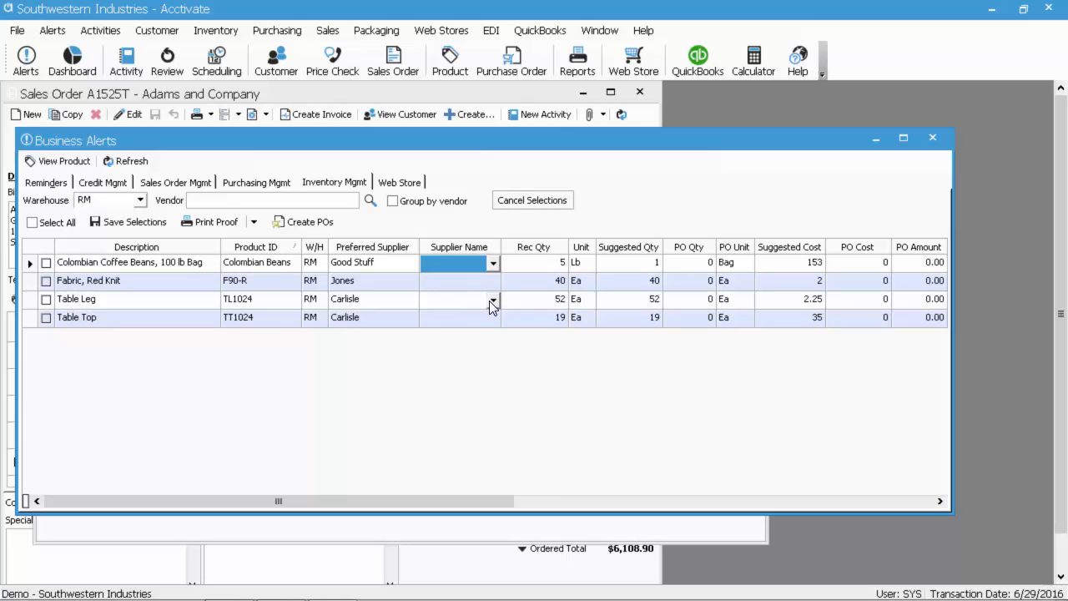
left_click(493, 307)
left_click(463, 279)
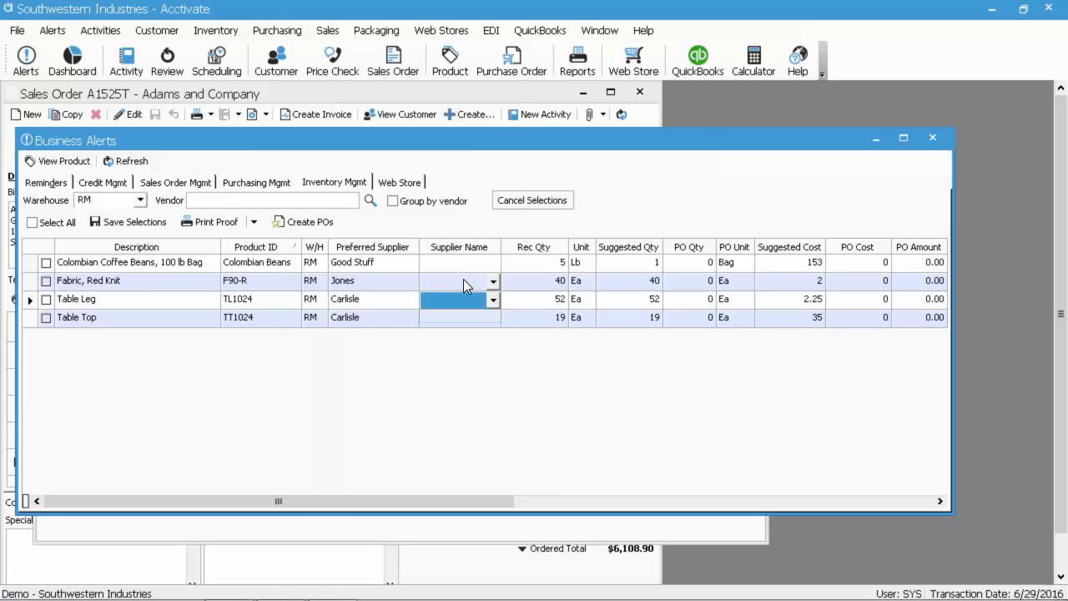
left_click(494, 284)
left_click(463, 318)
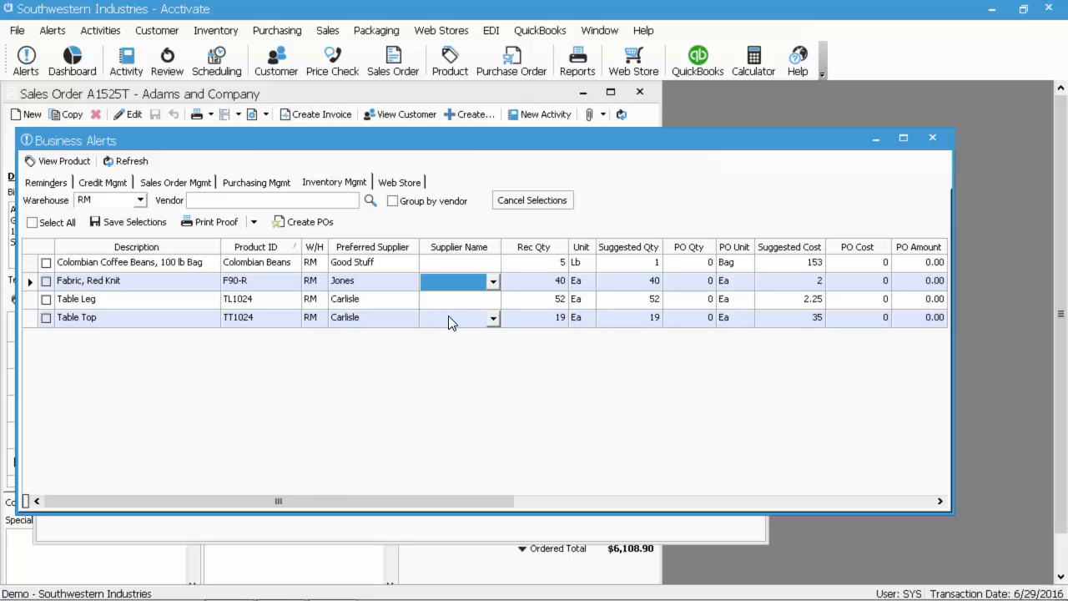
left_click(493, 319)
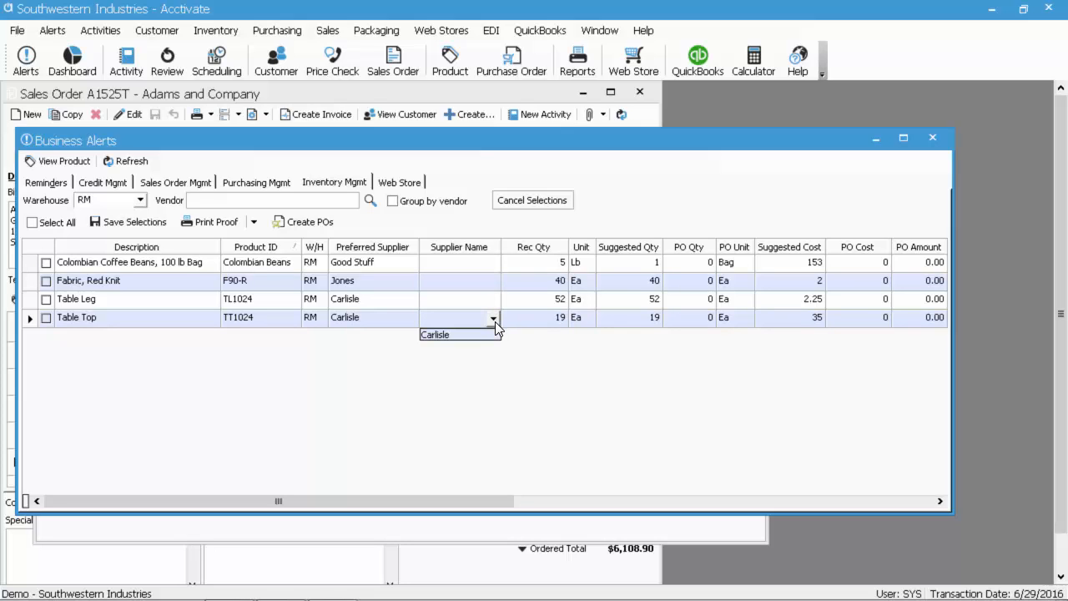
left_click(442, 317)
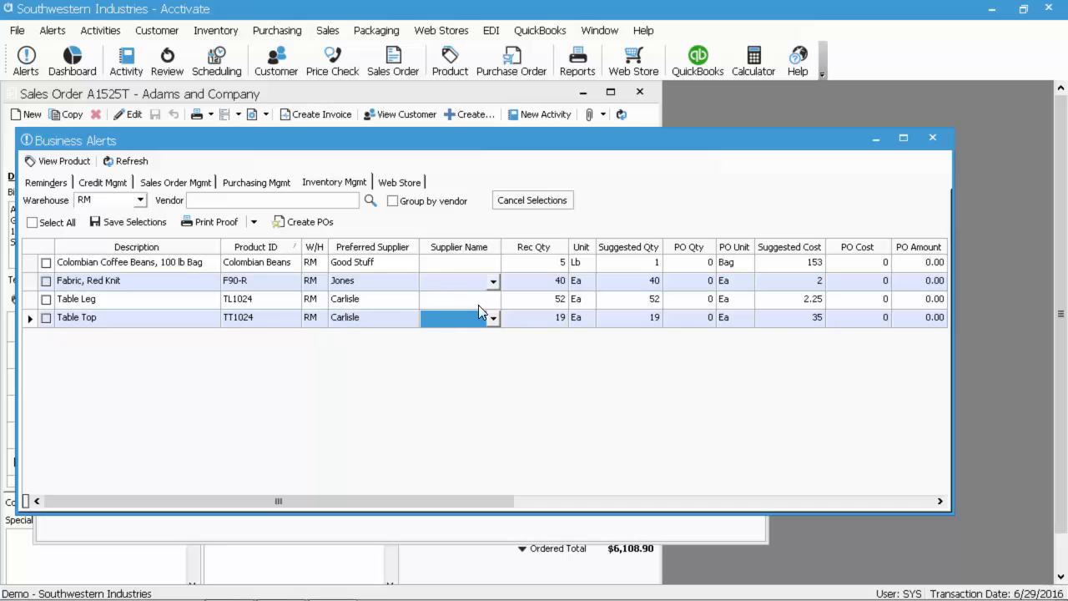
Group the reorder list by vendor and inspect the products listed under Carlisle and Good Stuff.
left_click(400, 206)
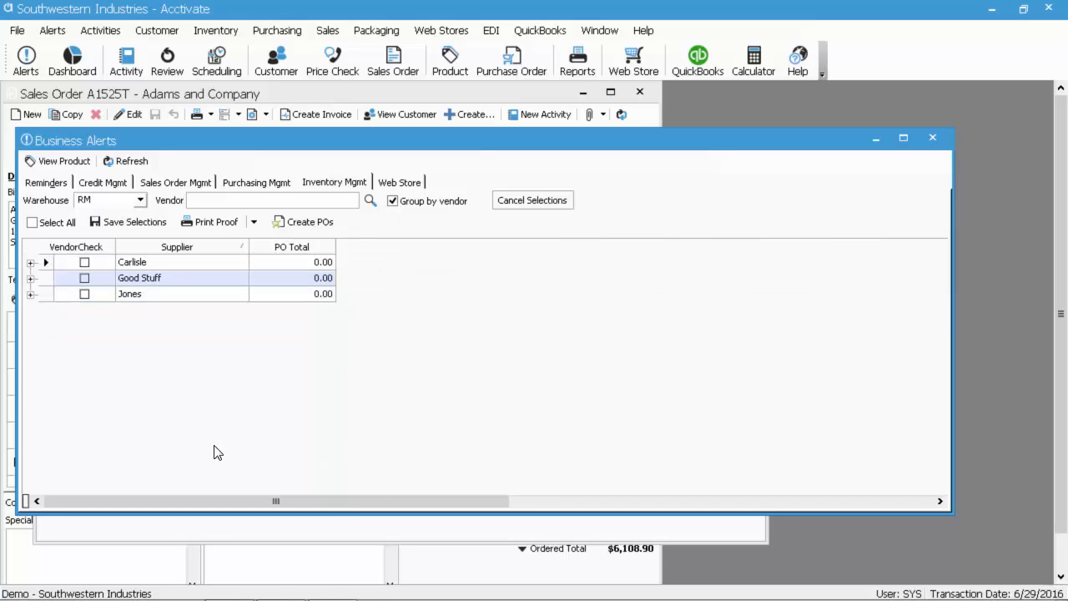
left_click(30, 263)
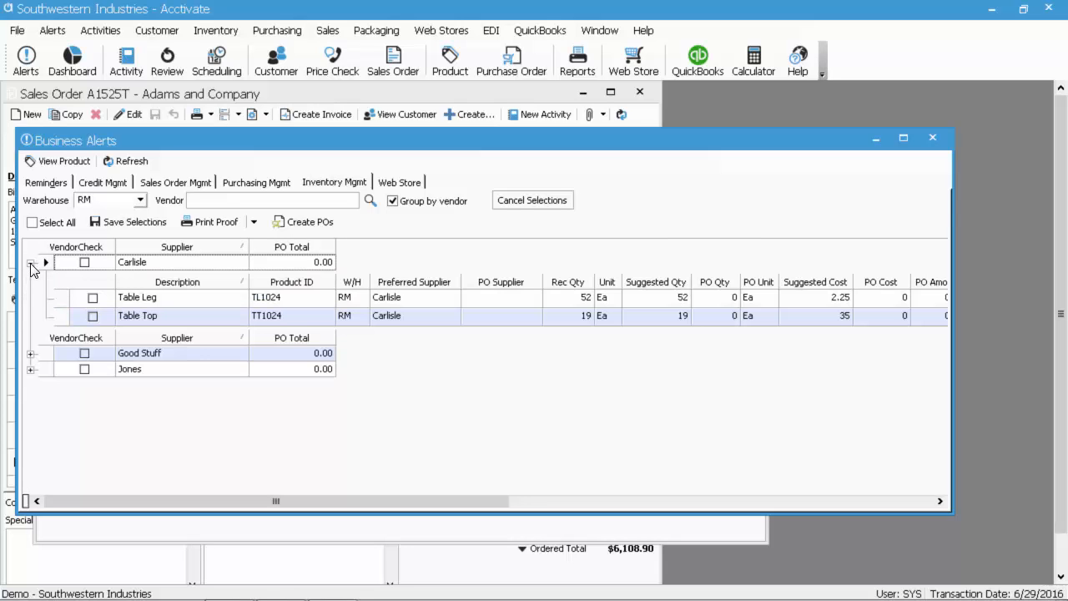
left_click(30, 353)
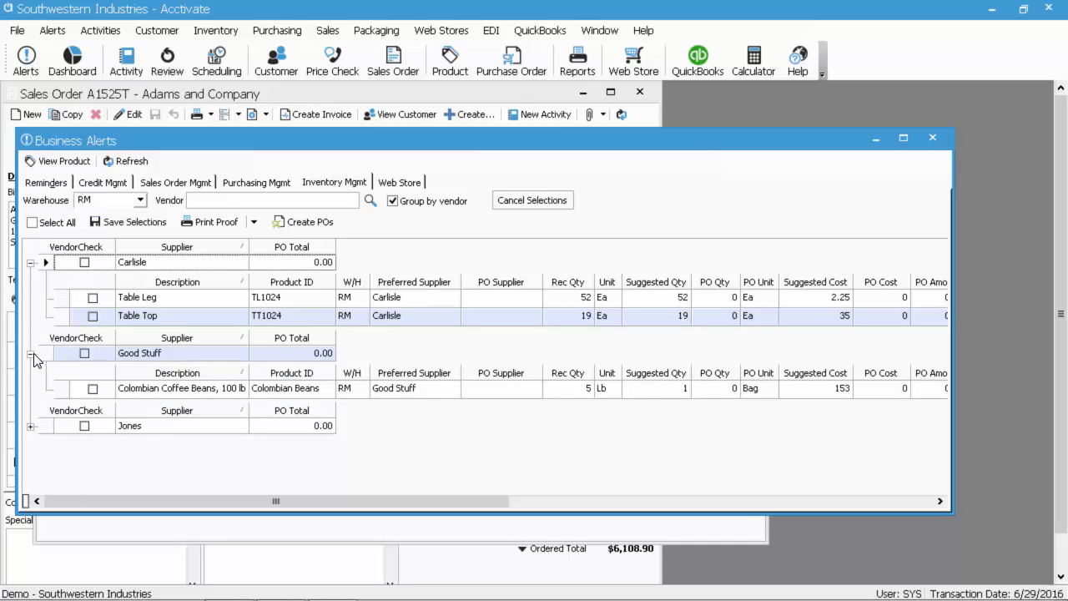
left_click(31, 263)
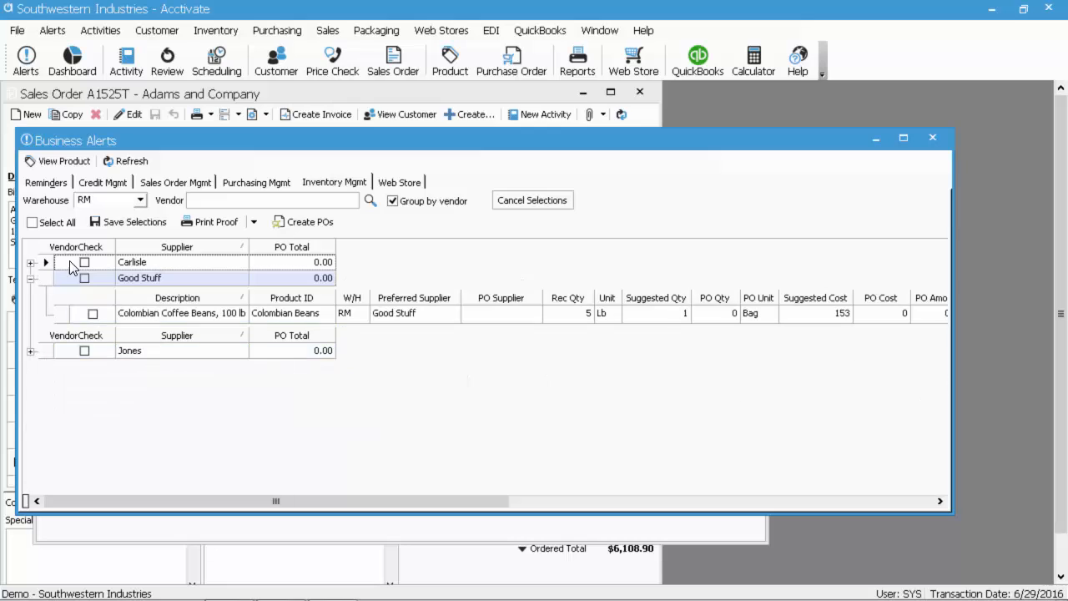
Select the vendors Carlisle, Good Stuff and Jones for reordering, showing the product details under Jones.
left_click(84, 262)
left_click(84, 278)
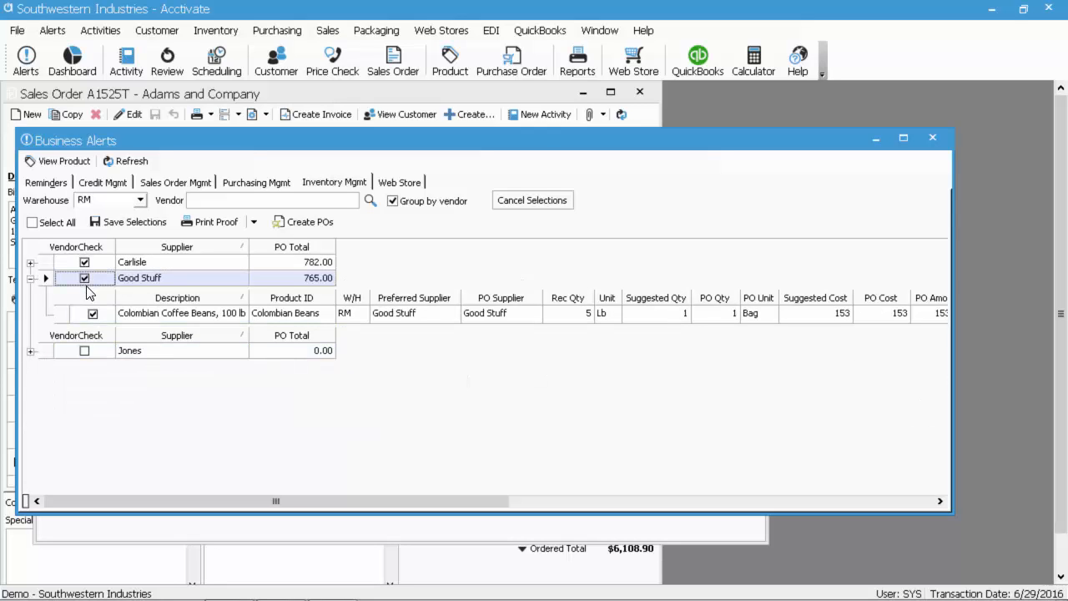
left_click(30, 351)
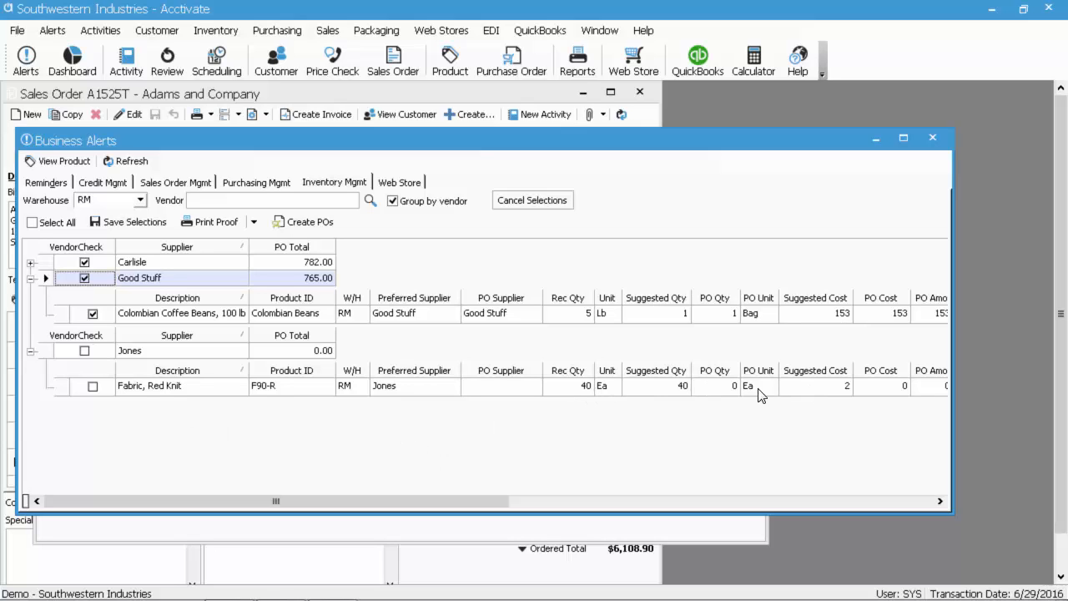
left_click(84, 351)
Set the PO quantity of the red knit fabric F90-R to 50.
left_click(714, 386)
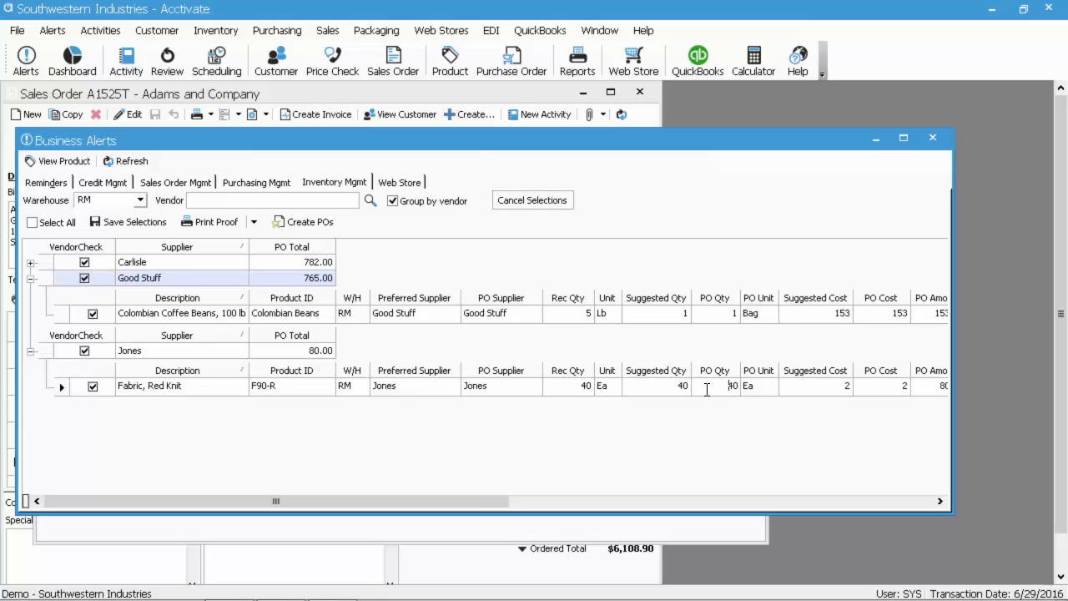
left_click_drag(728, 386, 754, 393)
type("50")
Save the reorder selections and create the purchase orders for the selected vendors.
left_click(126, 222)
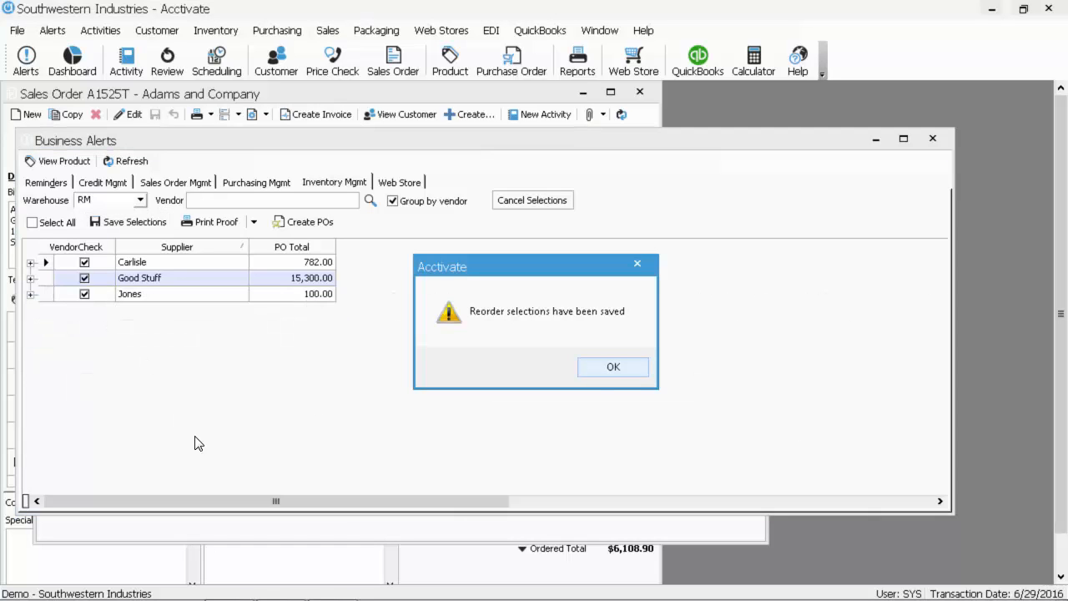
left_click(636, 372)
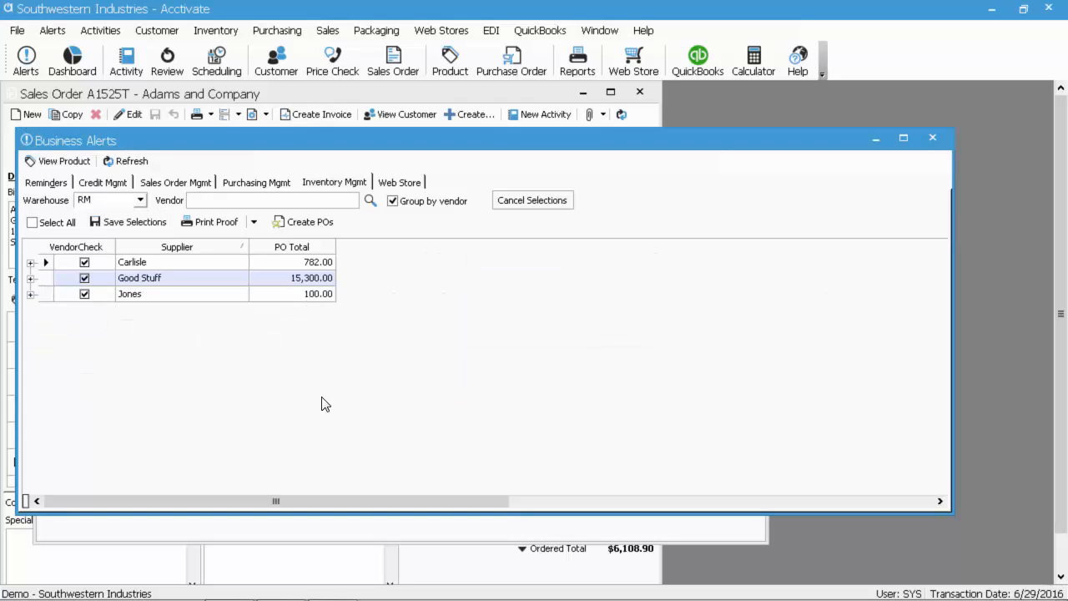
left_click(304, 221)
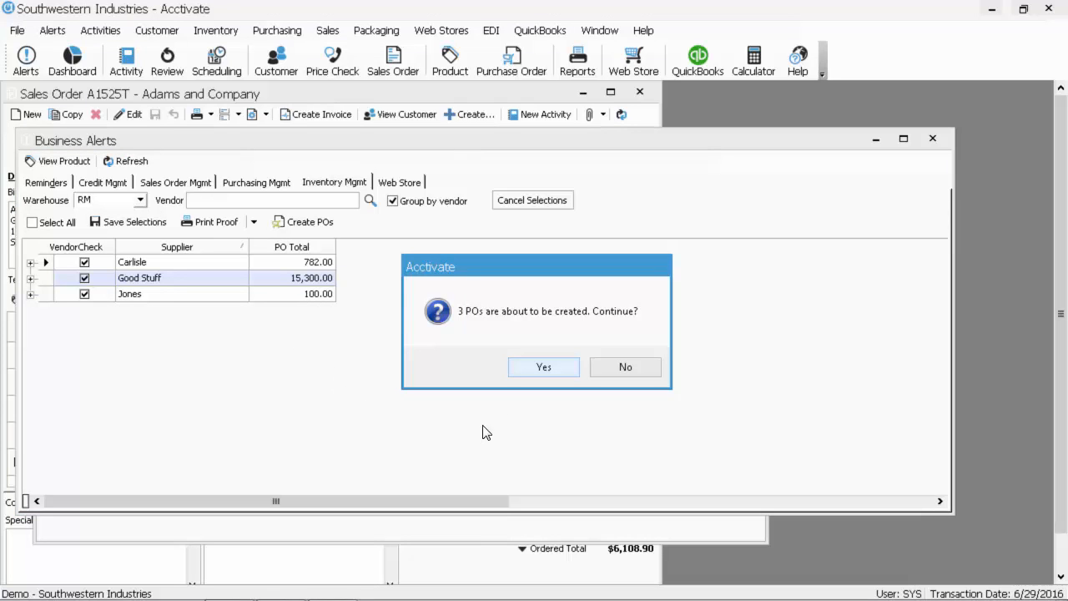
left_click(540, 372)
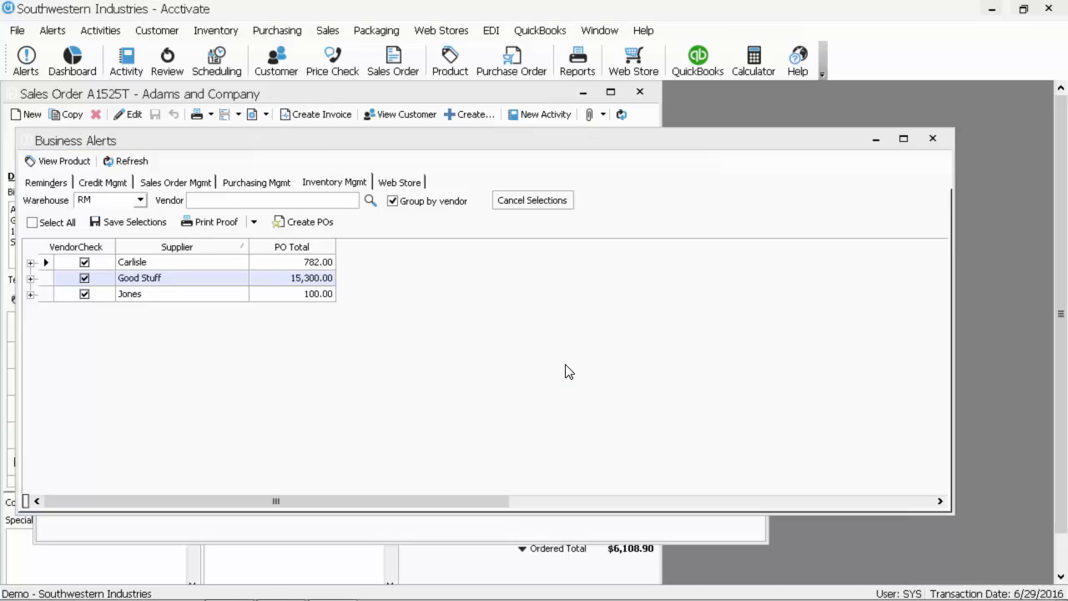
Ungroup the reorder list by vendor and refresh it, and list the open purchase orders by entered date, newest first.
left_click(646, 372)
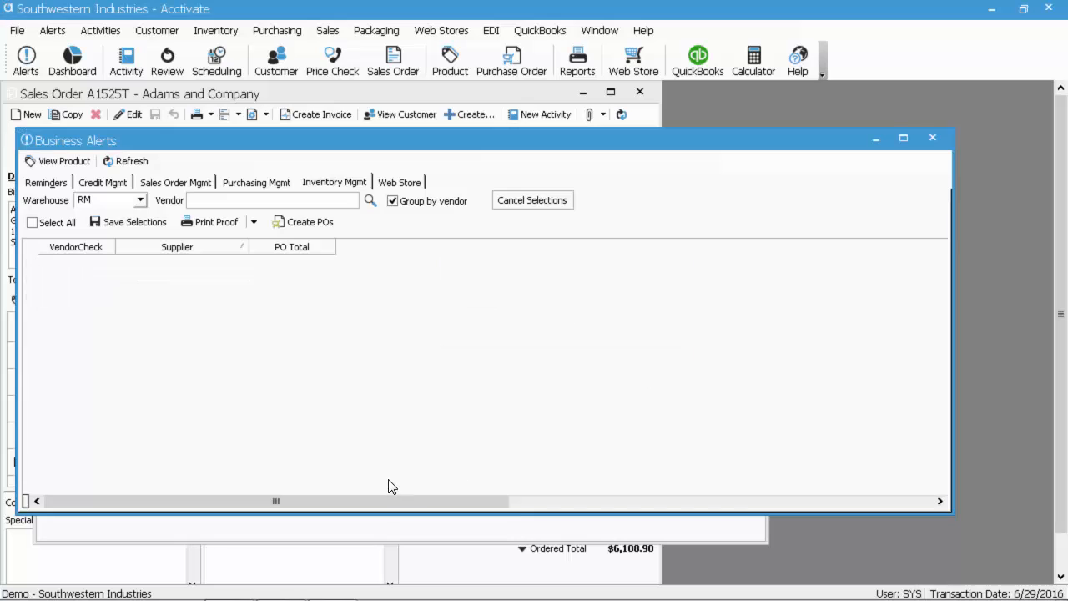
left_click(394, 203)
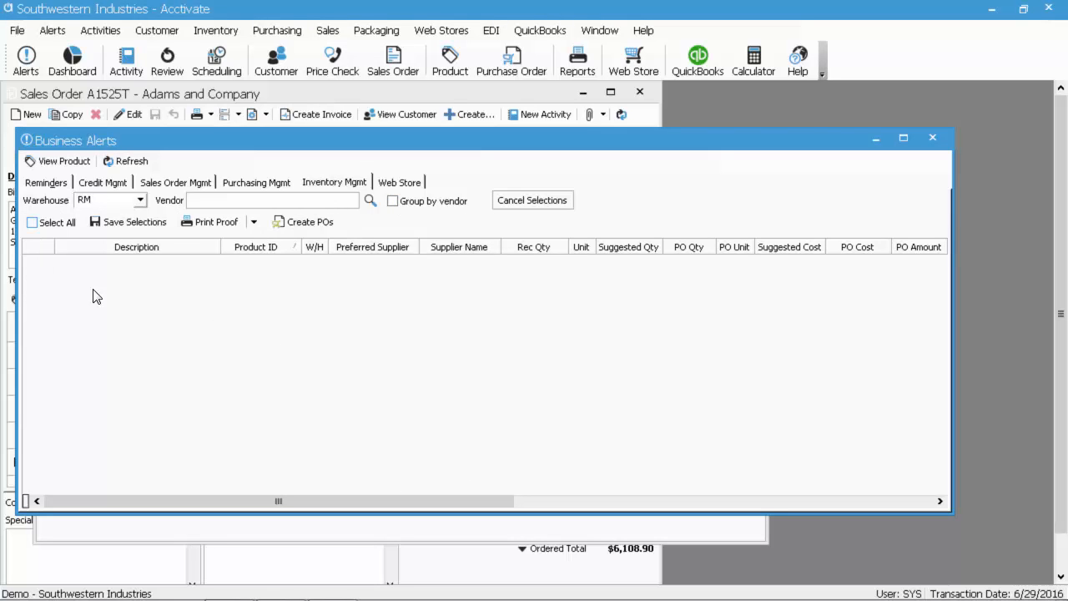
left_click(122, 159)
left_click(243, 185)
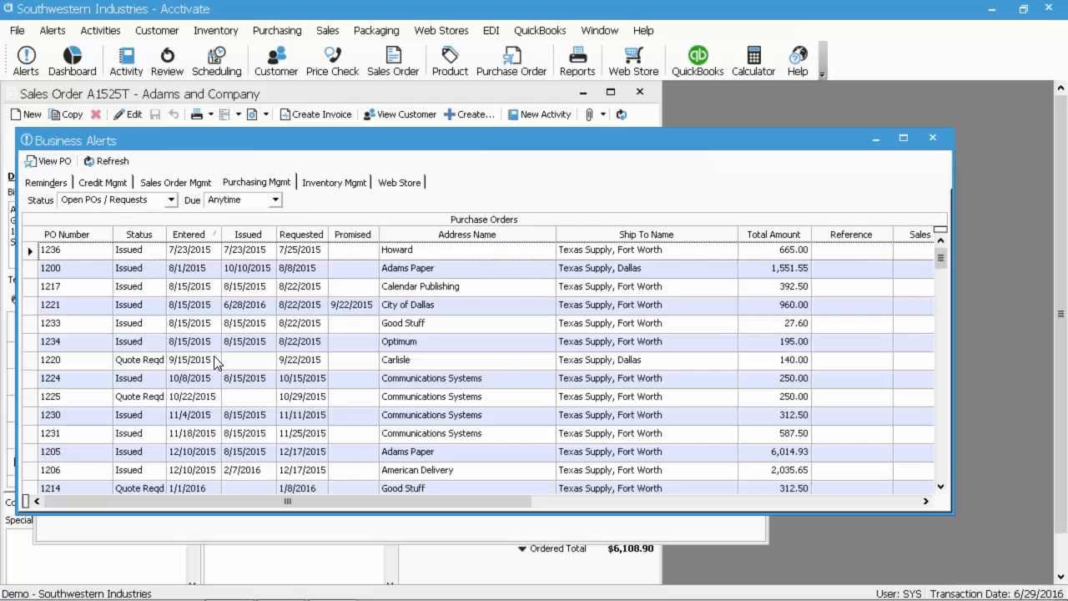
left_click(198, 237)
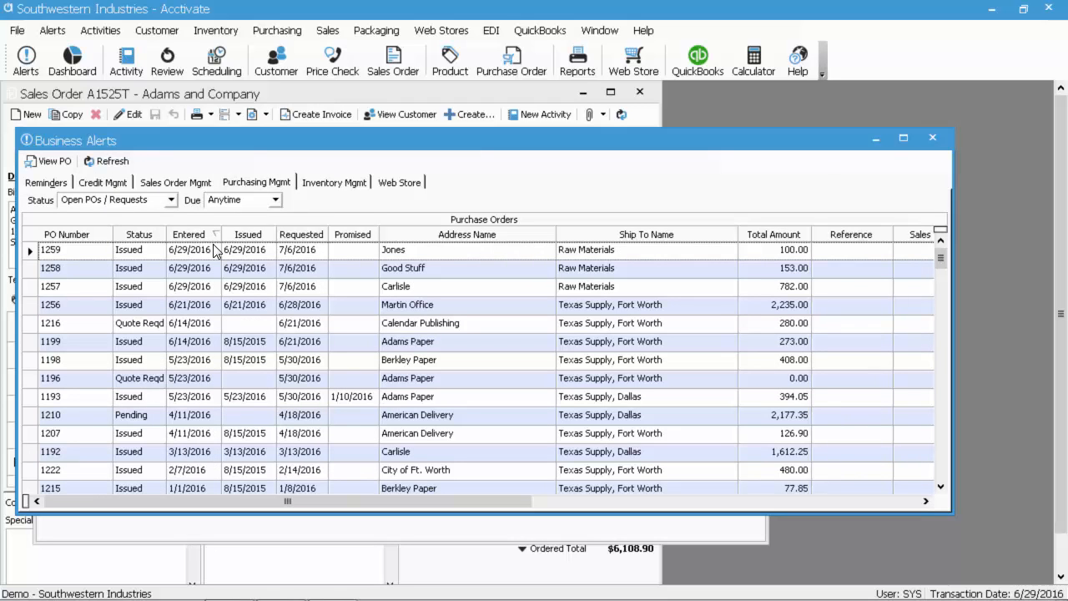
Open the newest Carlisle purchase order, receive its table legs and table tops in full, and save the inventory receipt.
left_click(76, 287)
double_click(76, 287)
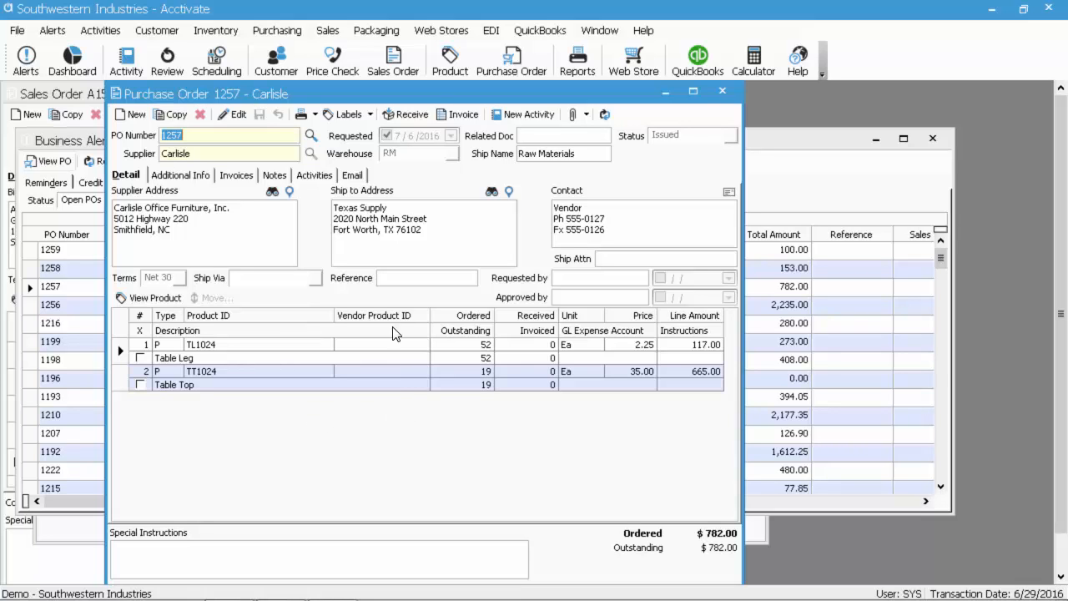
left_click(406, 115)
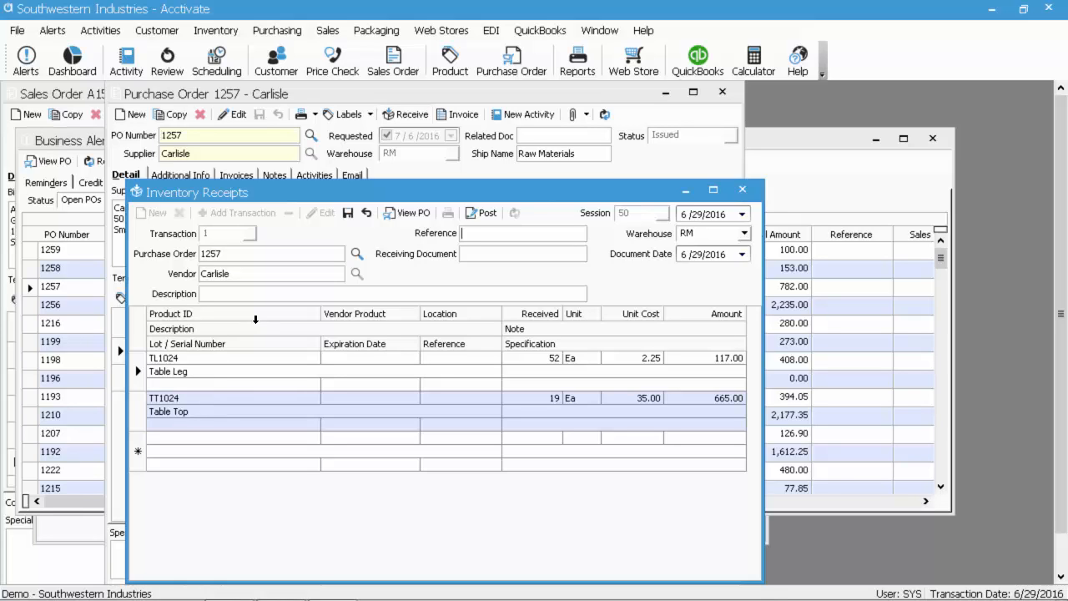
left_click(348, 214)
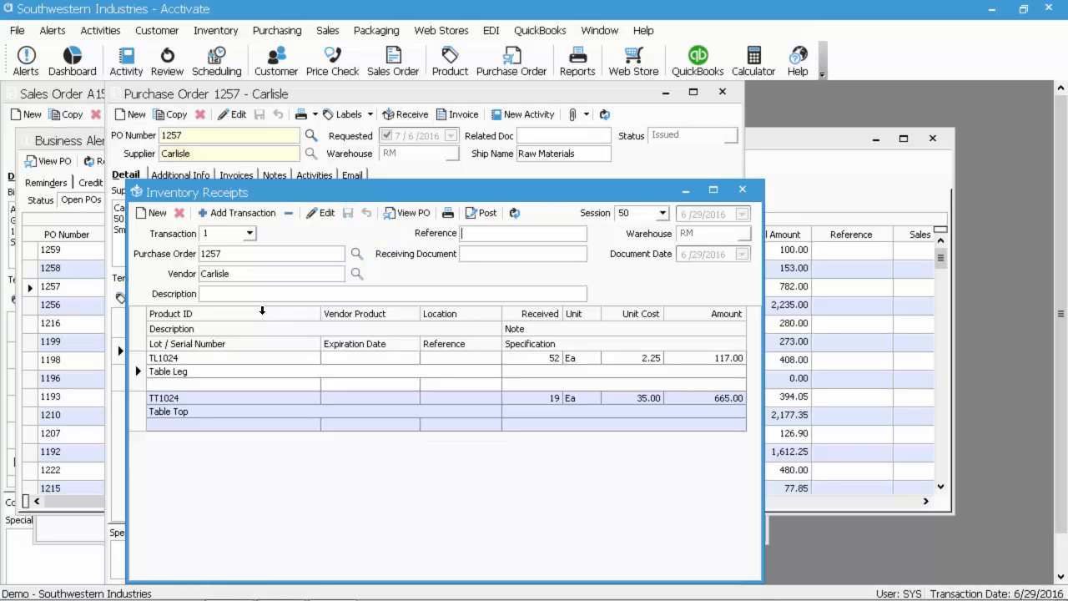
Add a receipt transaction for the newest Good Stuff purchase order with its Colombian Beans line, and save it.
left_click(231, 215)
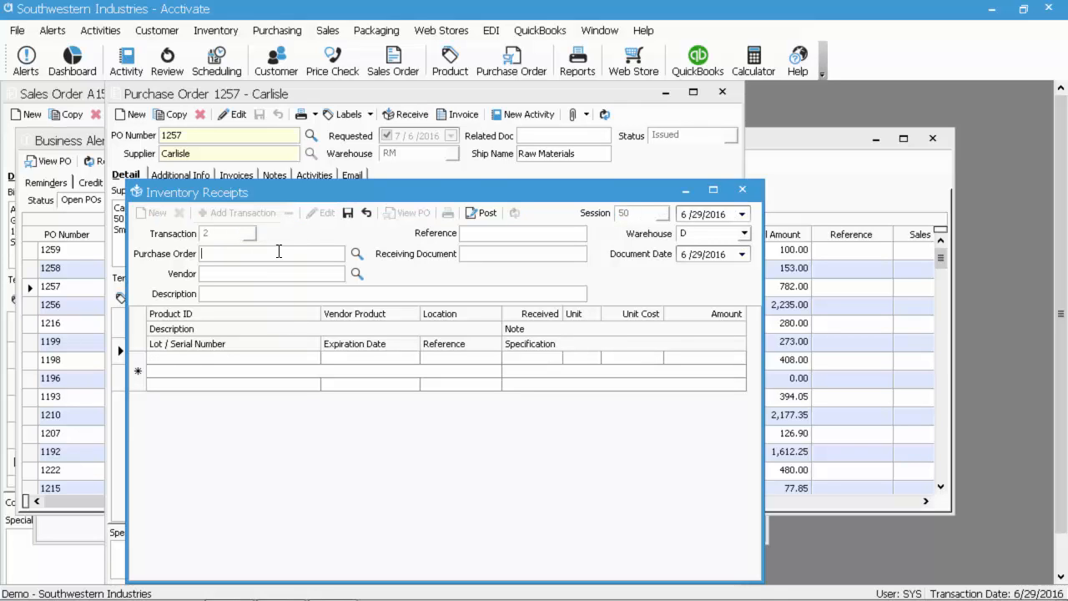
type("1258")
key("Tab")
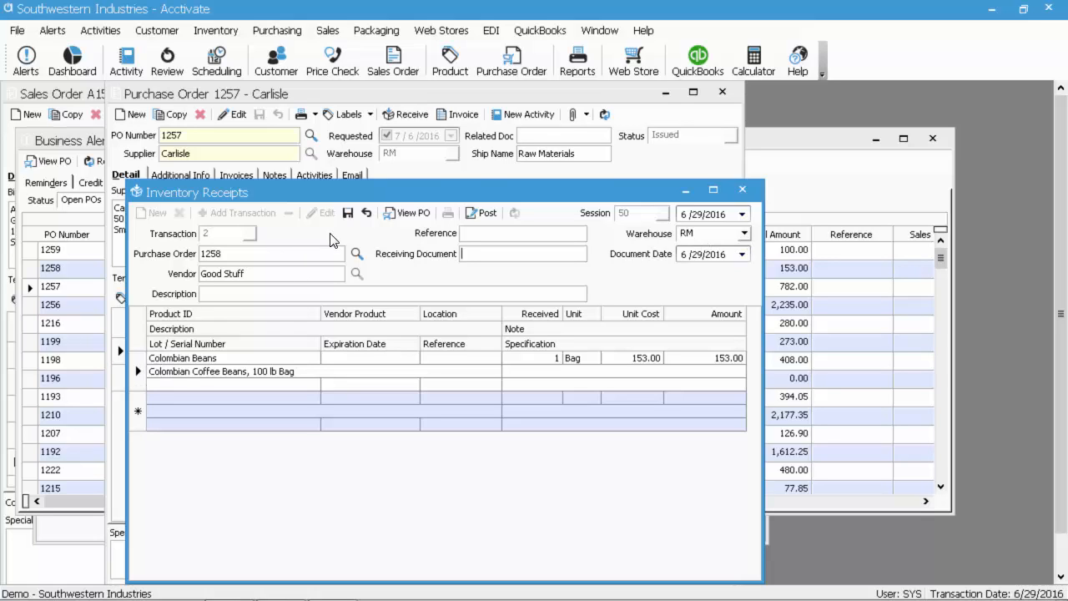
left_click(348, 213)
Add a receipt transaction for the newest Jones purchase order with the red knit fabric F90-R, and save it.
left_click(250, 214)
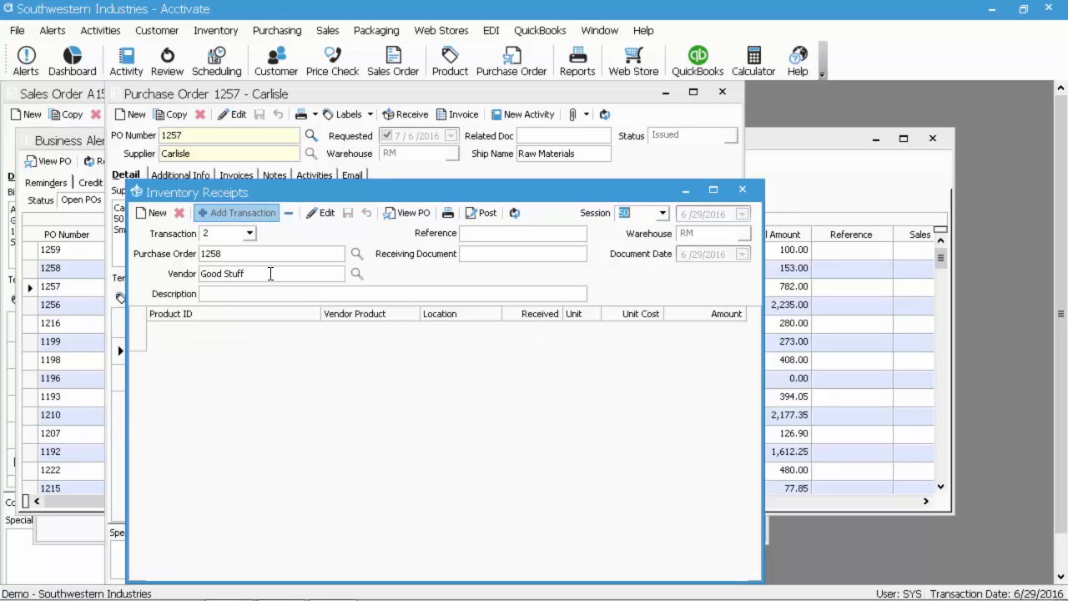
left_click(244, 253)
type("12")
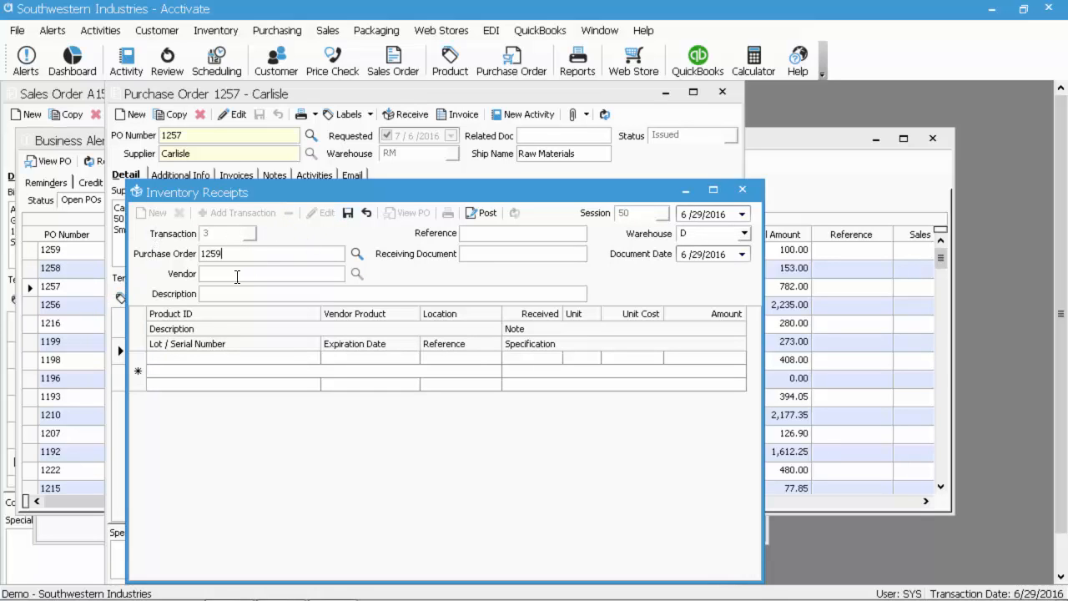
key("Tab")
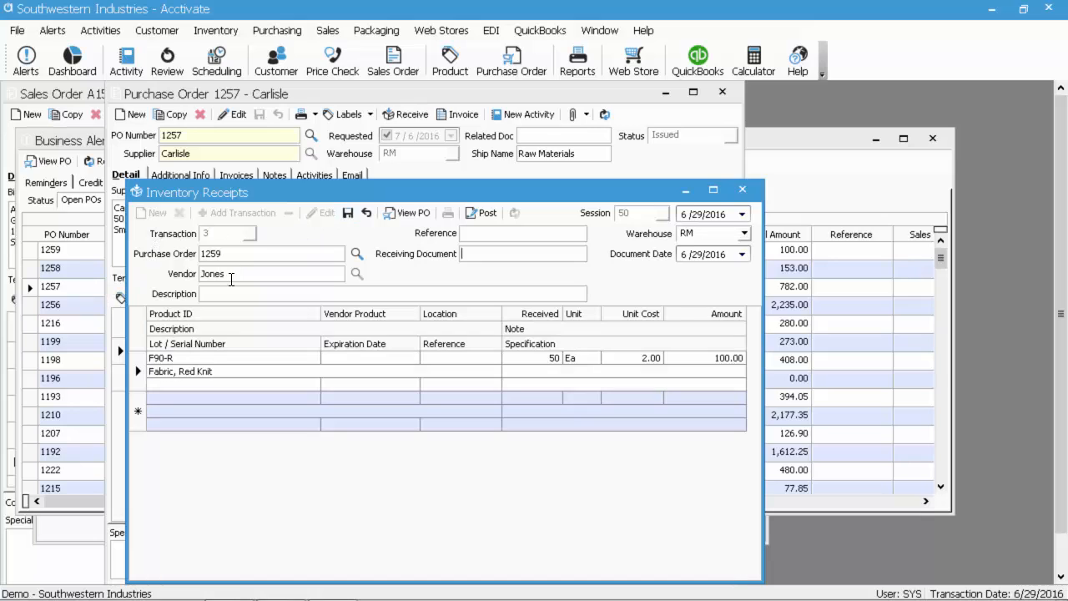
left_click(348, 212)
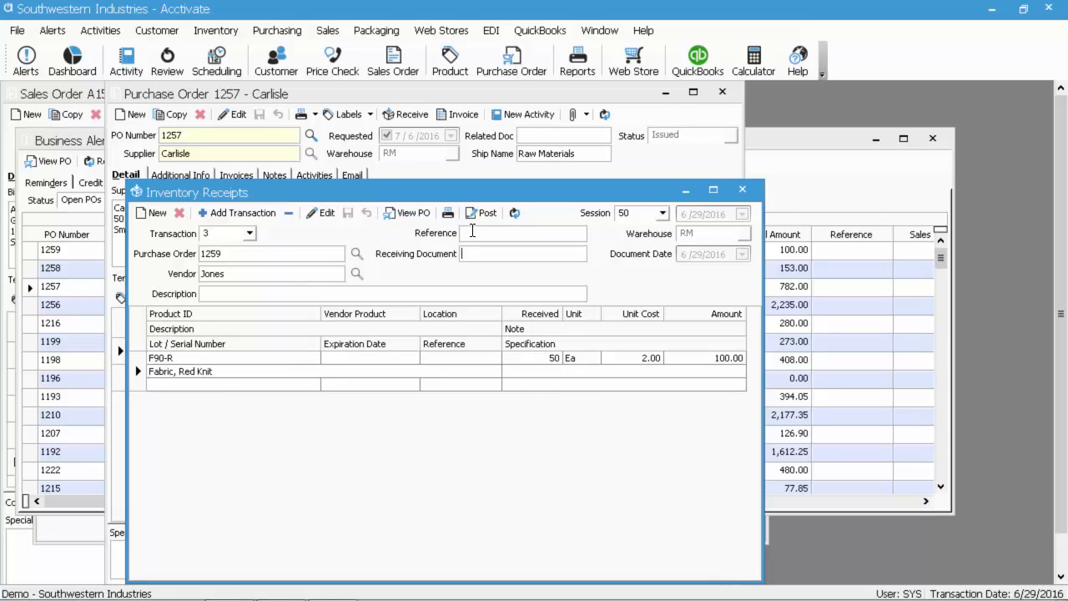
Post the inventory receipt session and preview its Inventory Receipts report.
left_click(481, 212)
left_click(537, 367)
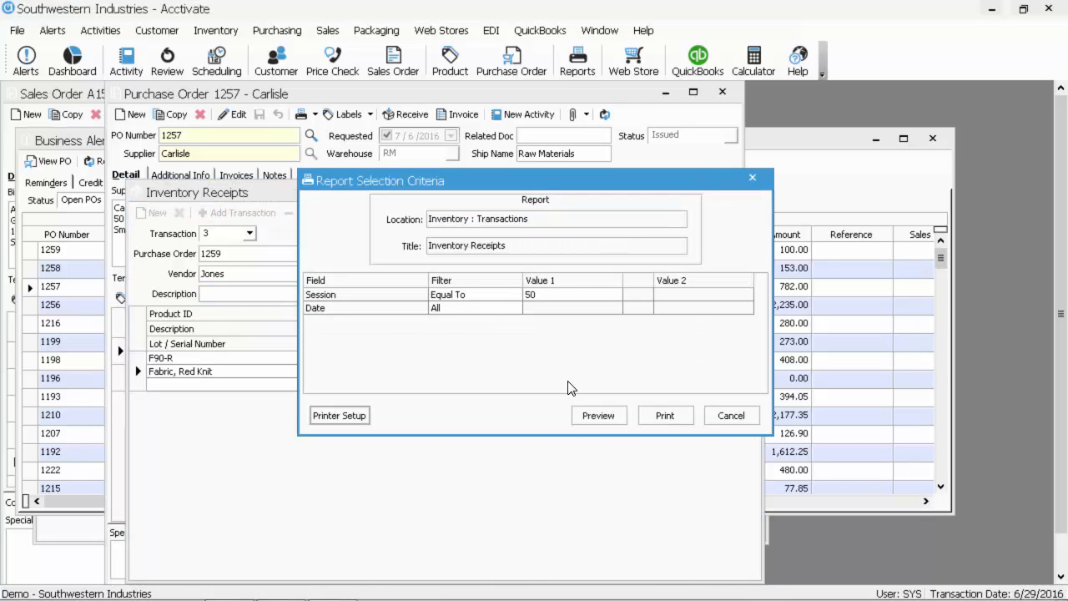
left_click(597, 415)
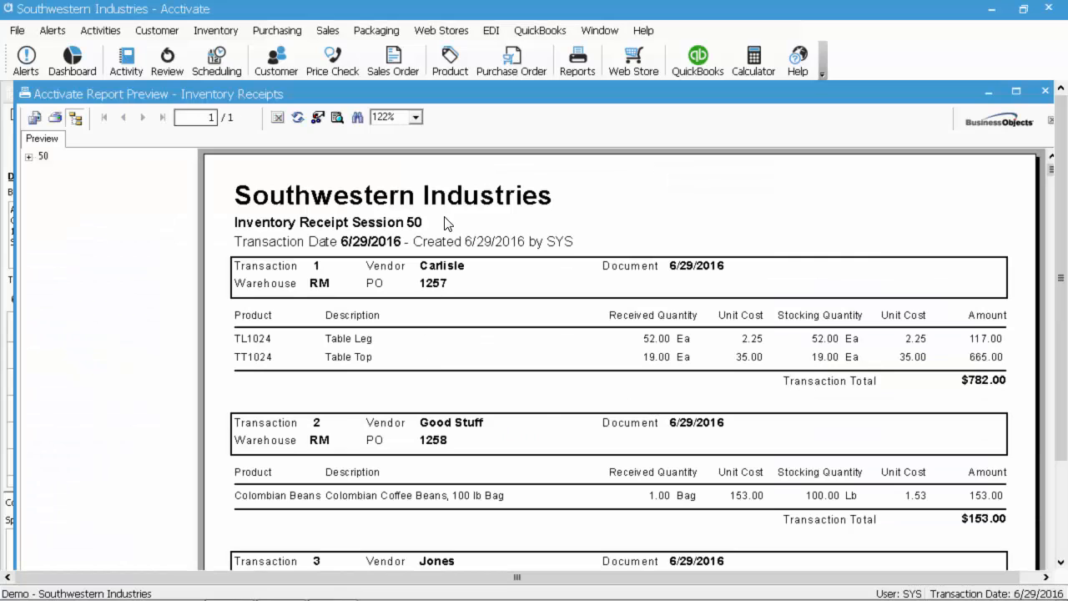
Examine the vendor transactions and session total in the receipts report, and close the report, receipts and purchase order windows.
left_click(405, 226)
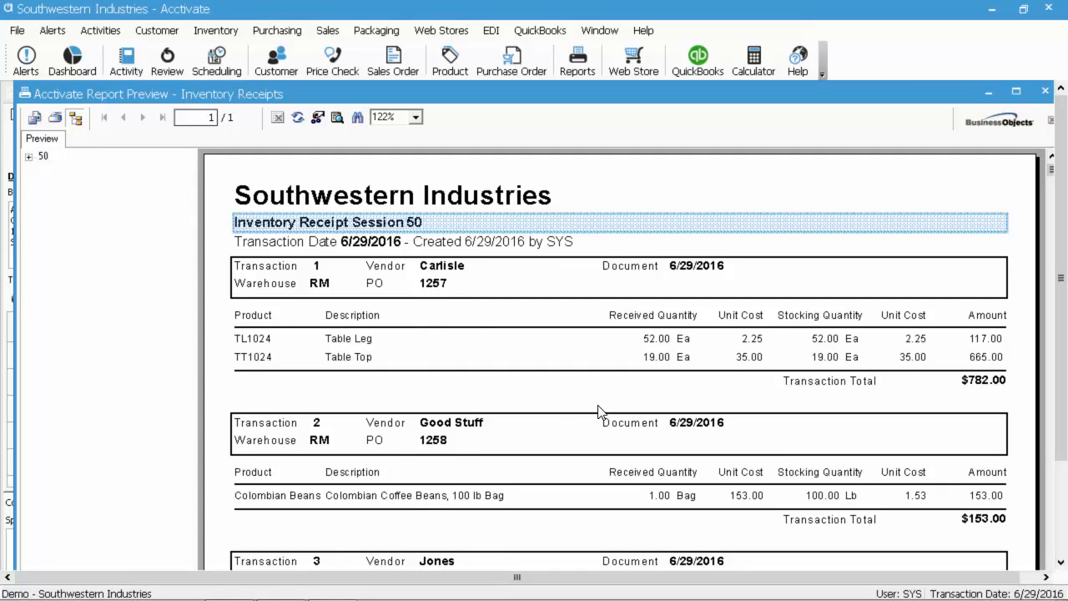
left_click(480, 272)
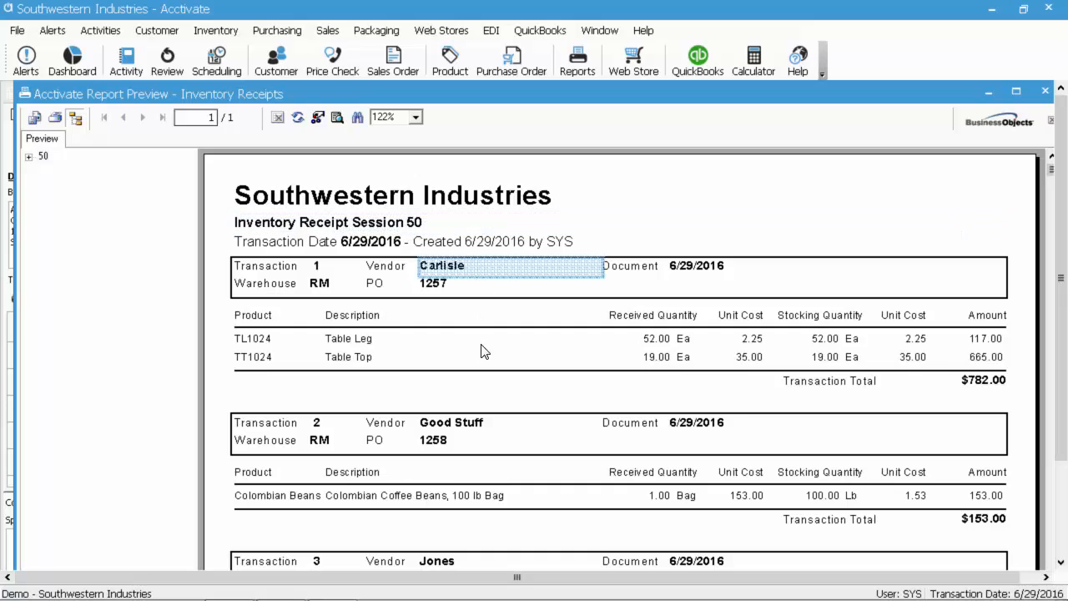
left_click(441, 284)
left_click(458, 441)
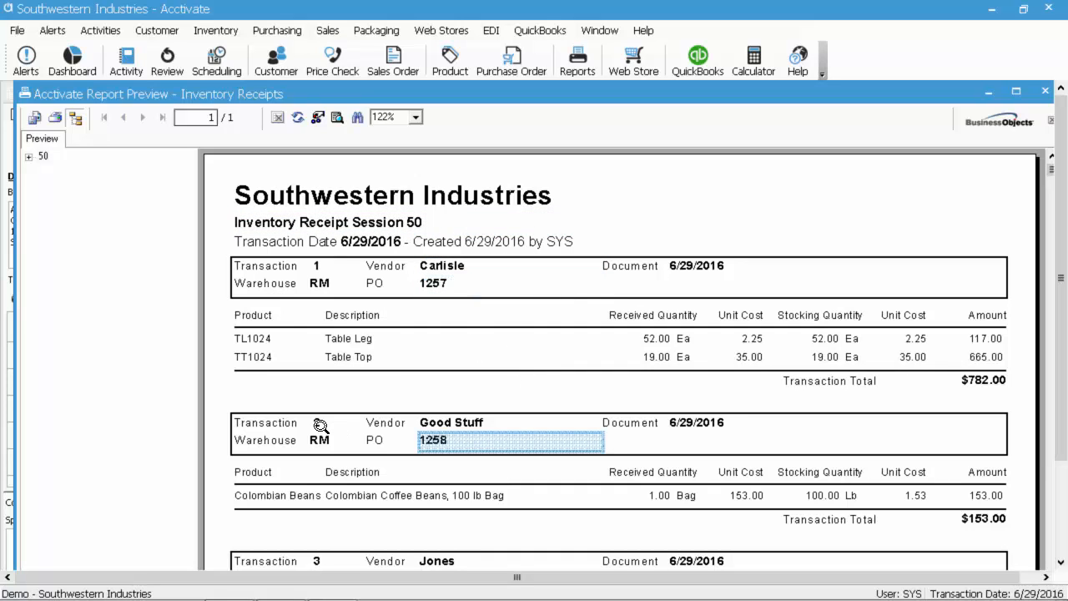
left_click(318, 423)
scroll(501, 420, "down", 3)
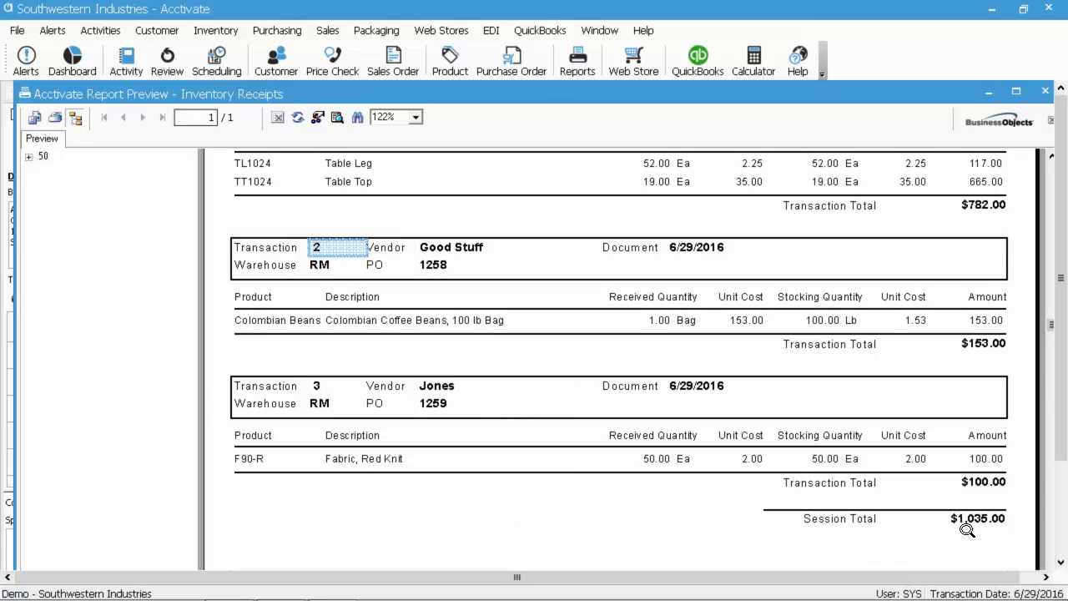
scroll(936, 534, "up", 3)
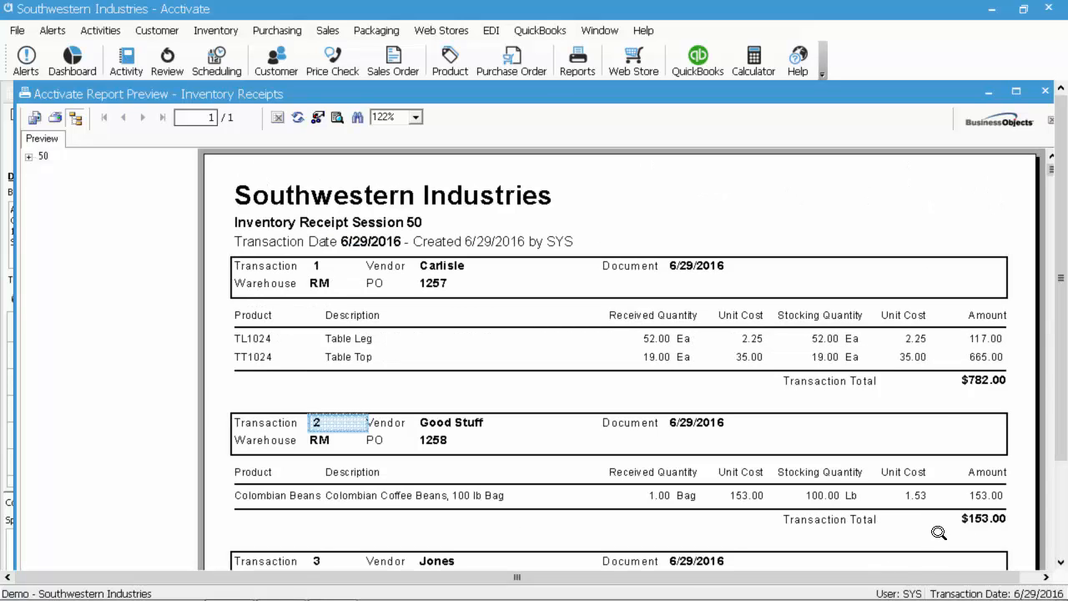
left_click(1045, 91)
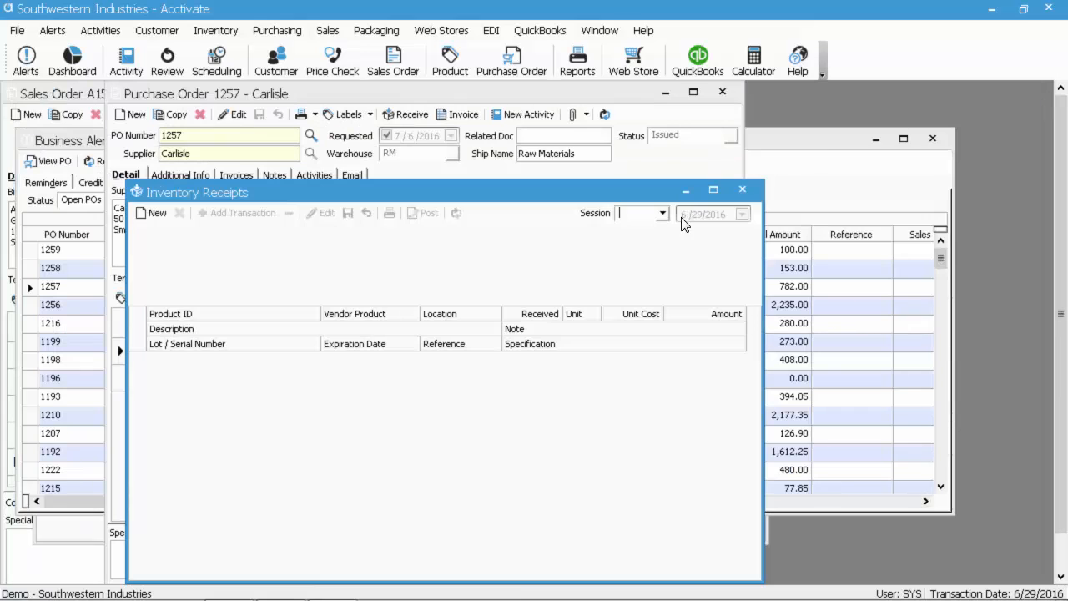
left_click(742, 189)
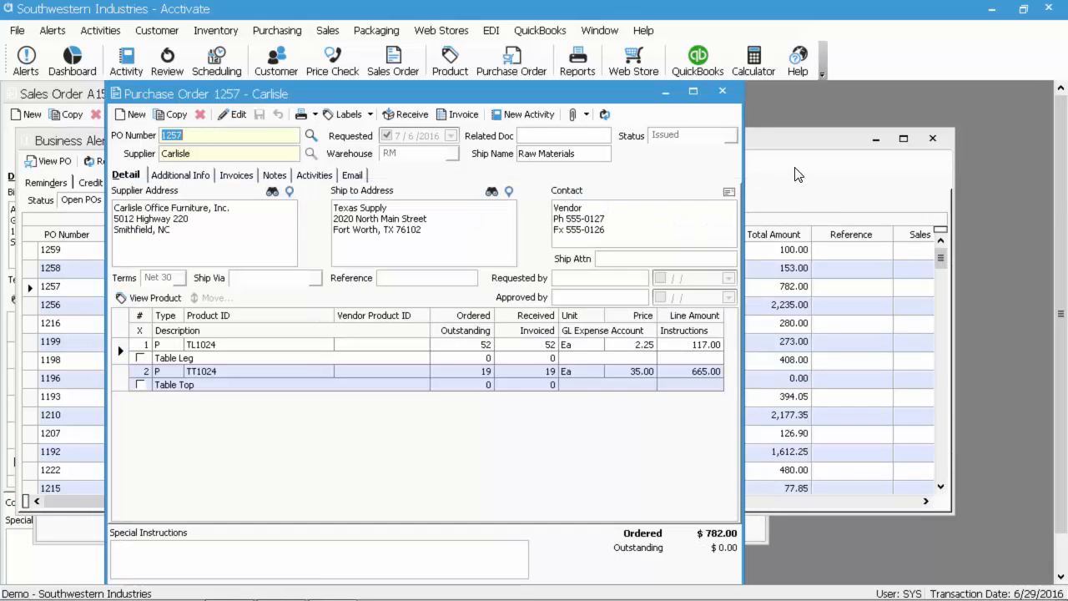
left_click(723, 90)
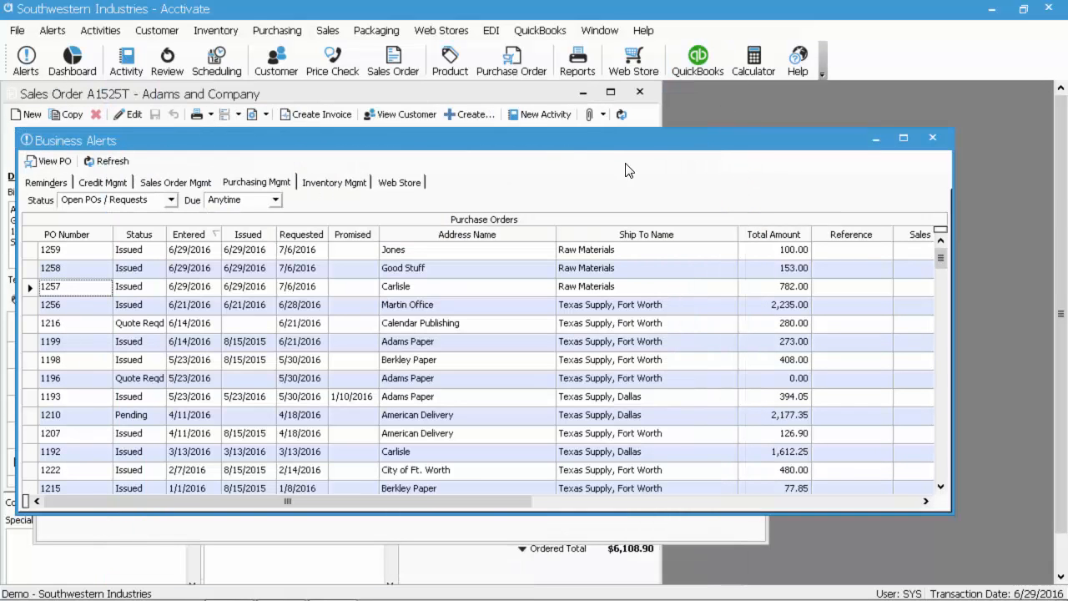
Examine the reorder suggestions for the Fort Worth warehouse (F), including product CP2003, and close the business alerts.
left_click_drag(578, 145, 778, 132)
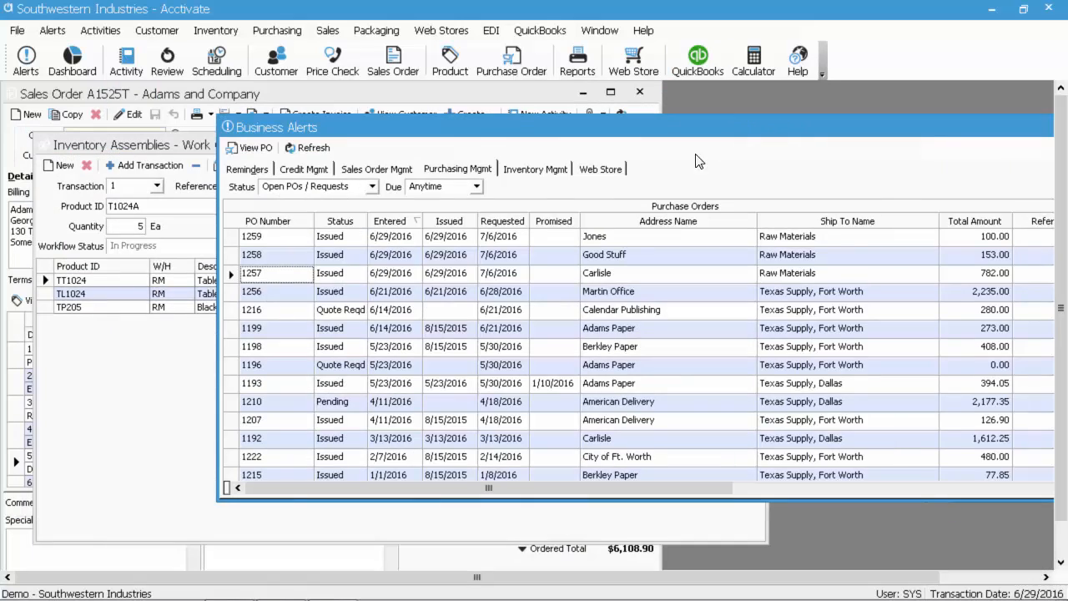
left_click(547, 170)
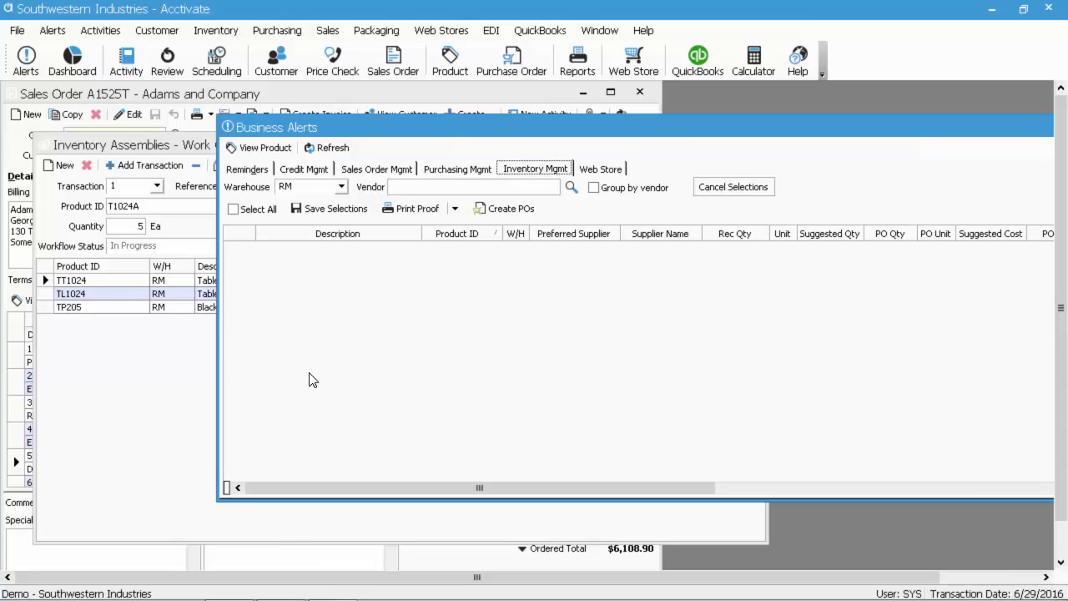
left_click(341, 187)
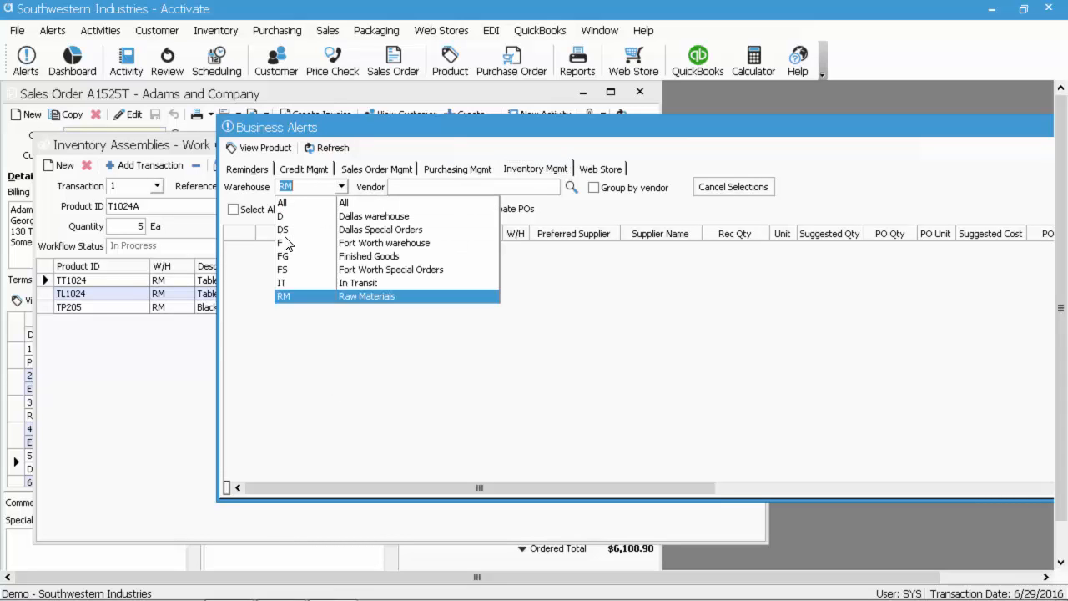
left_click(285, 243)
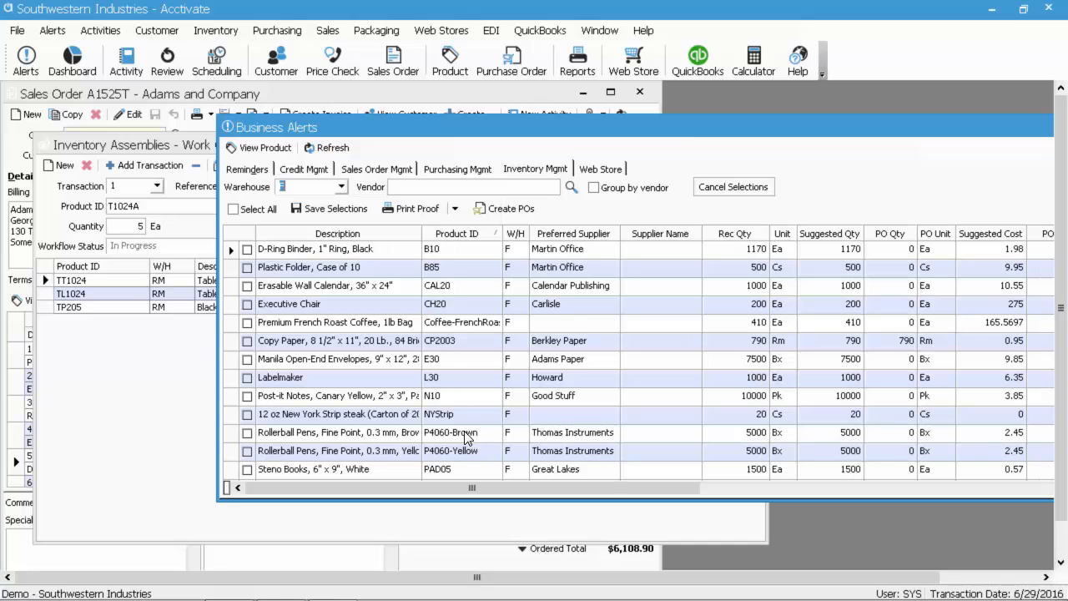
left_click(458, 287)
left_click(458, 338)
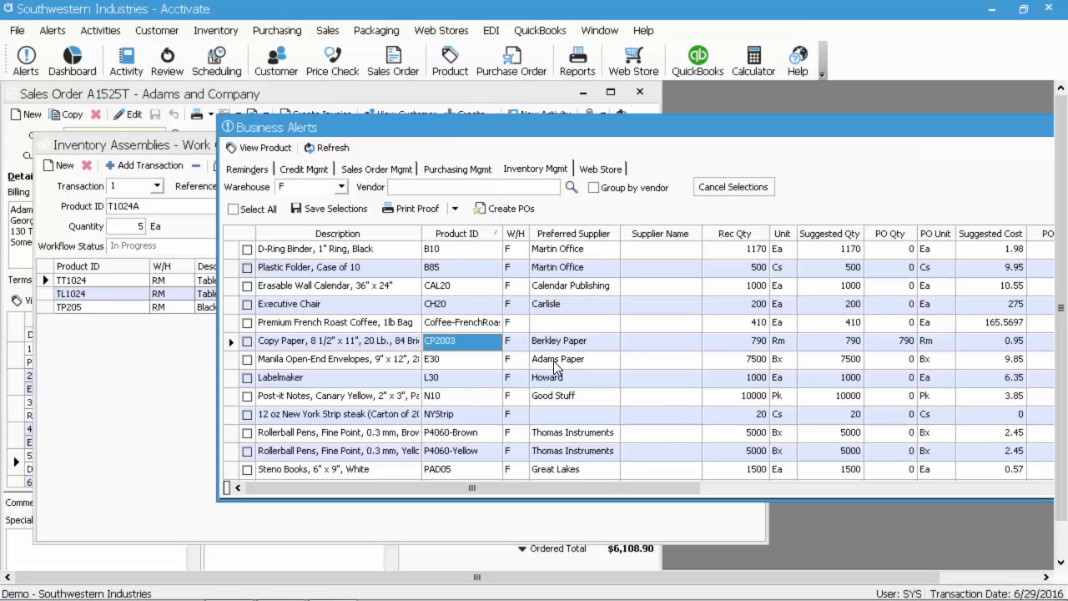
left_click_drag(920, 125, 775, 138)
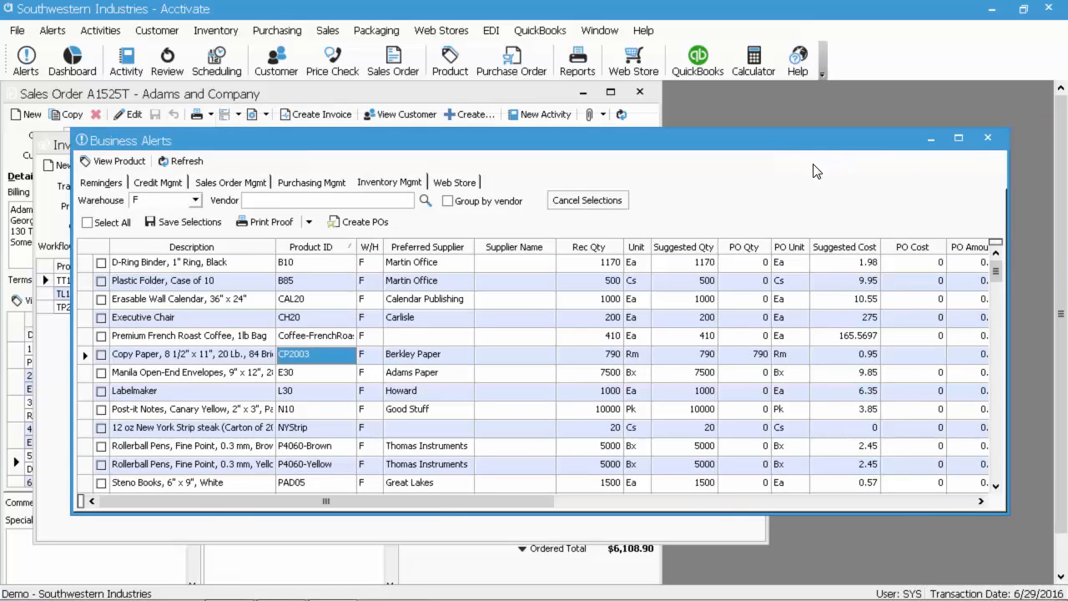
left_click(988, 139)
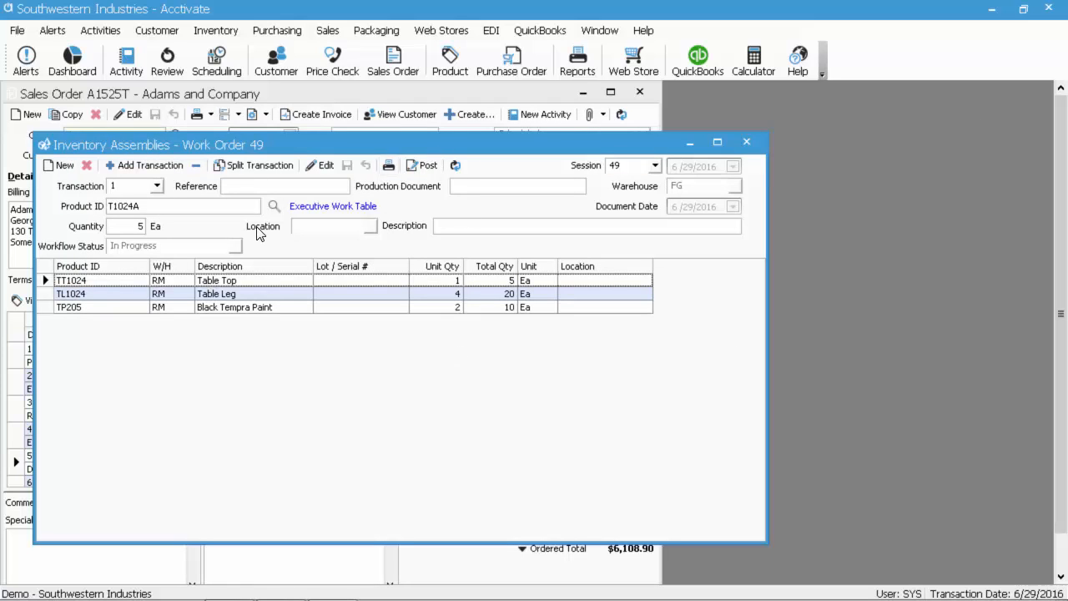
Edit assembly transaction 2 for Coffee-FrenchRoast and set its yield to 10.
left_click(156, 186)
left_click(183, 230)
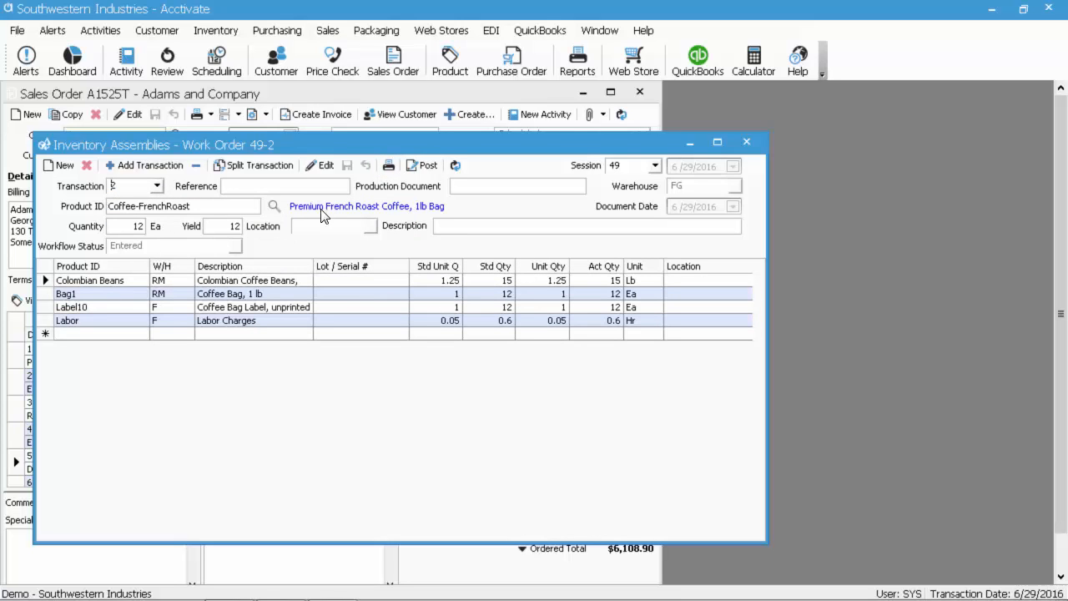
left_click(321, 167)
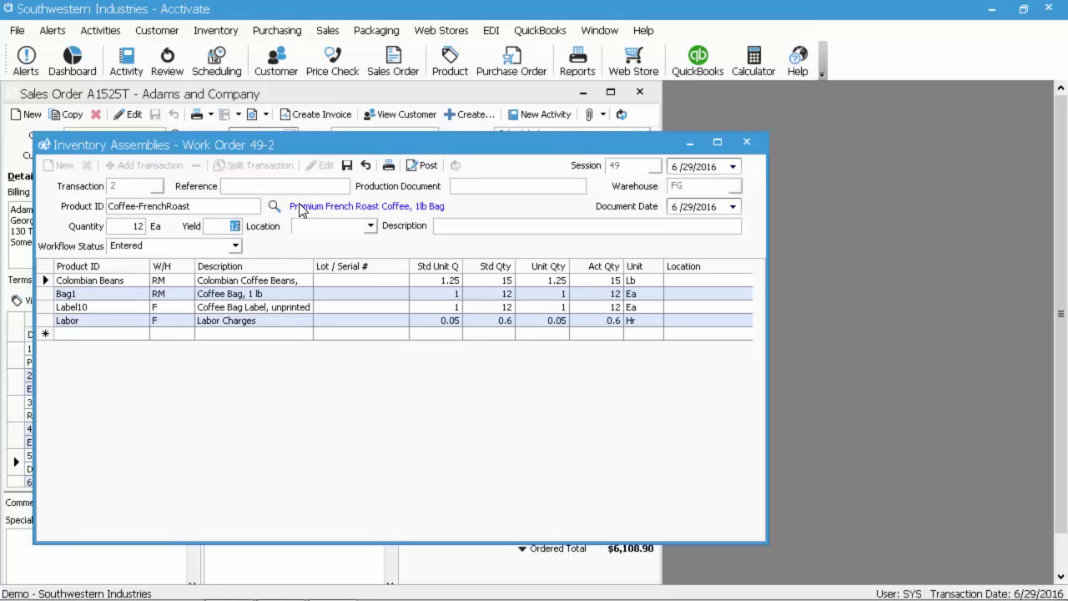
type("10")
Set the actual quantity of Colombian Beans to 14 lb and of Labor to 0.8 hr, and save the coffee work order.
left_click(599, 282)
left_click_drag(590, 281, 632, 284)
type("14")
key("Tab")
left_click(596, 324)
type(".8")
key("Tab")
left_click(586, 323)
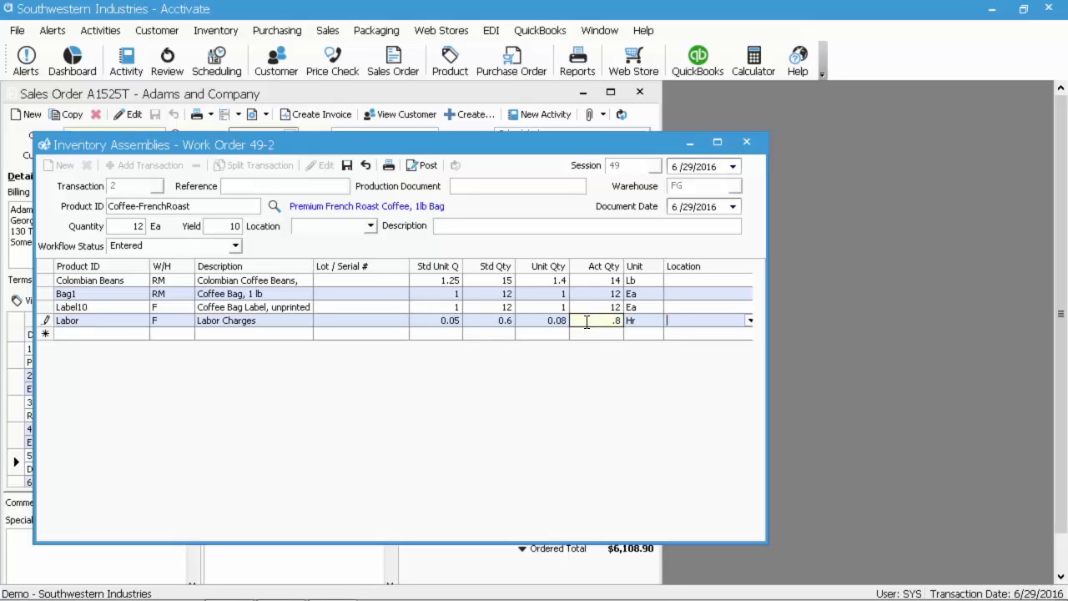
left_click(347, 166)
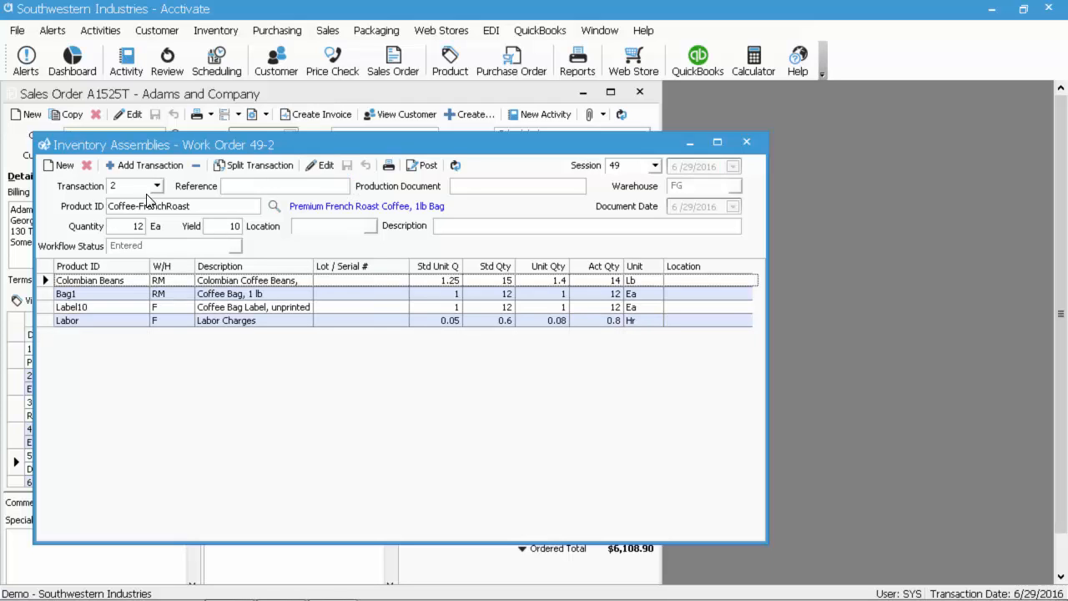
Edit assembly transaction 3 for K10-L, set the actual quantity of fabric F90-R to 93 and Labor to 18 hr, and save it.
left_click(157, 186)
left_click(155, 242)
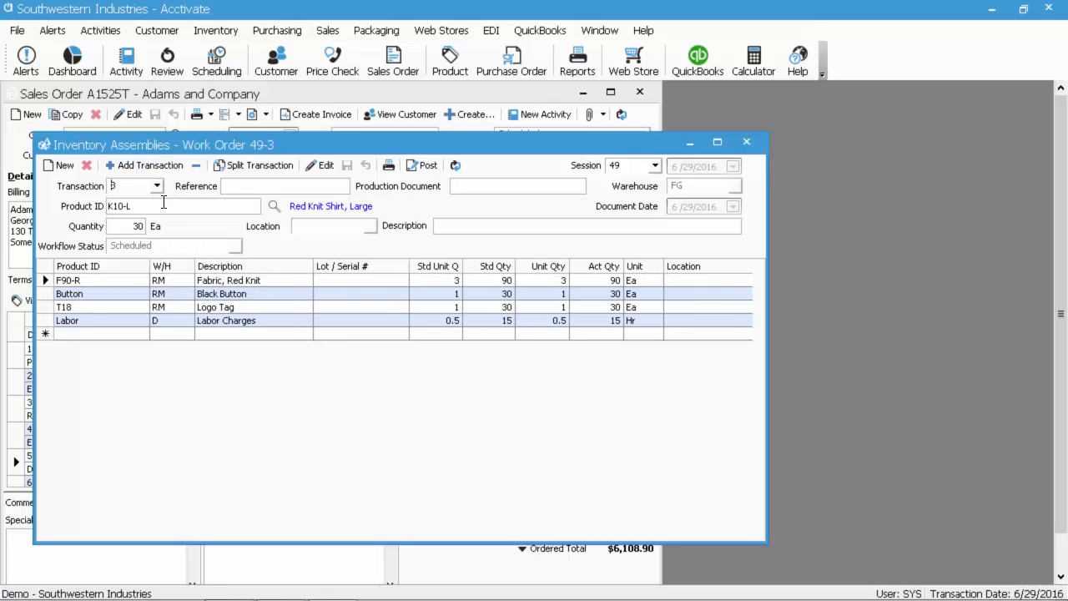
left_click(321, 166)
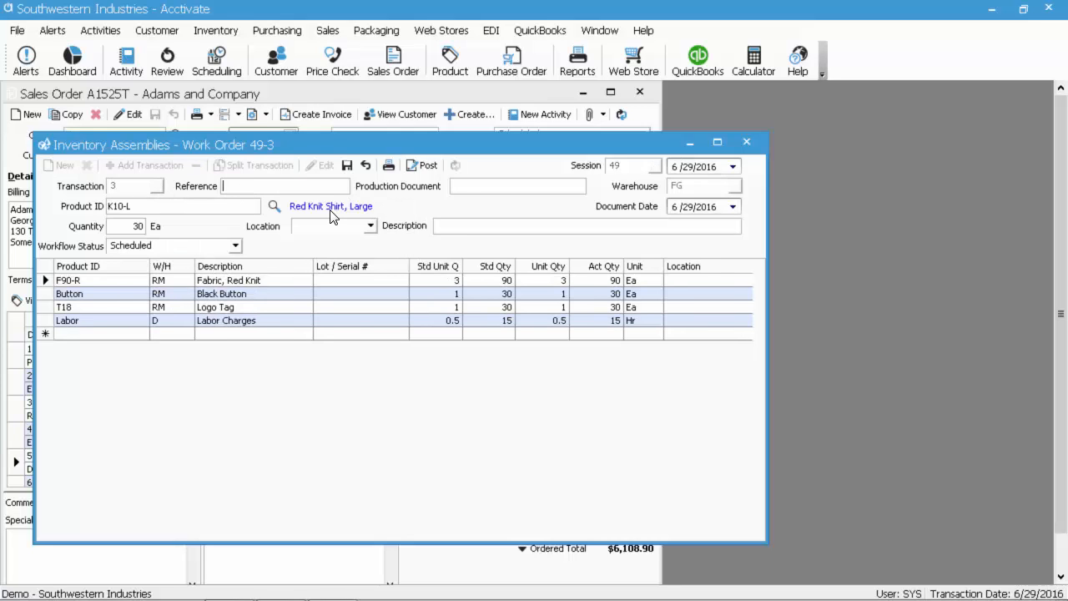
left_click(615, 280)
type("93")
key("Tab")
left_click(596, 322)
type("18")
key("Tab")
left_click(347, 166)
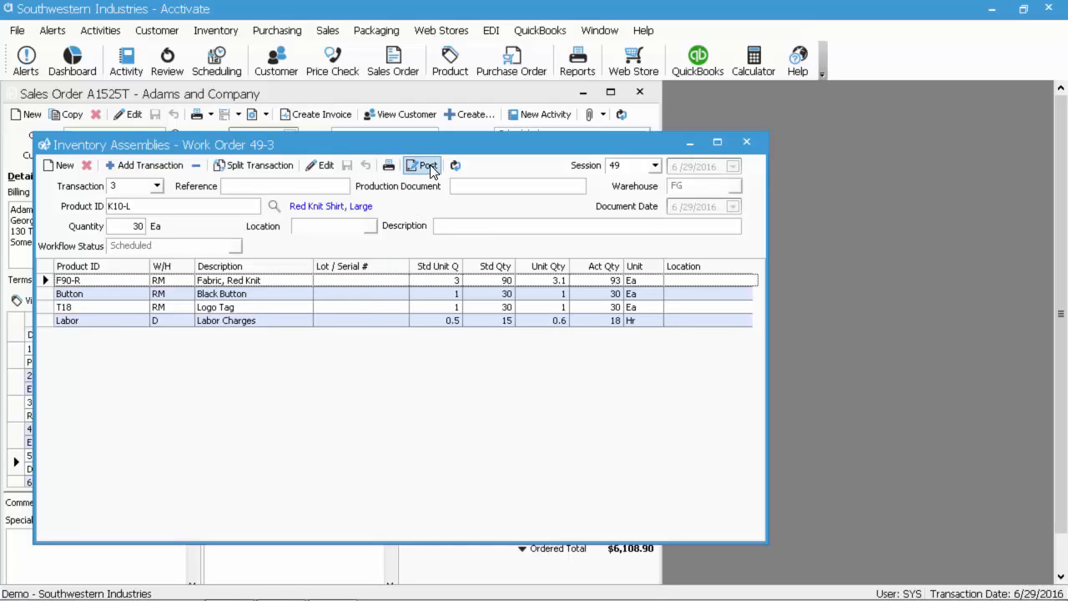
Set the workflow status of the K10-L work order to Completed and save it.
left_click(323, 165)
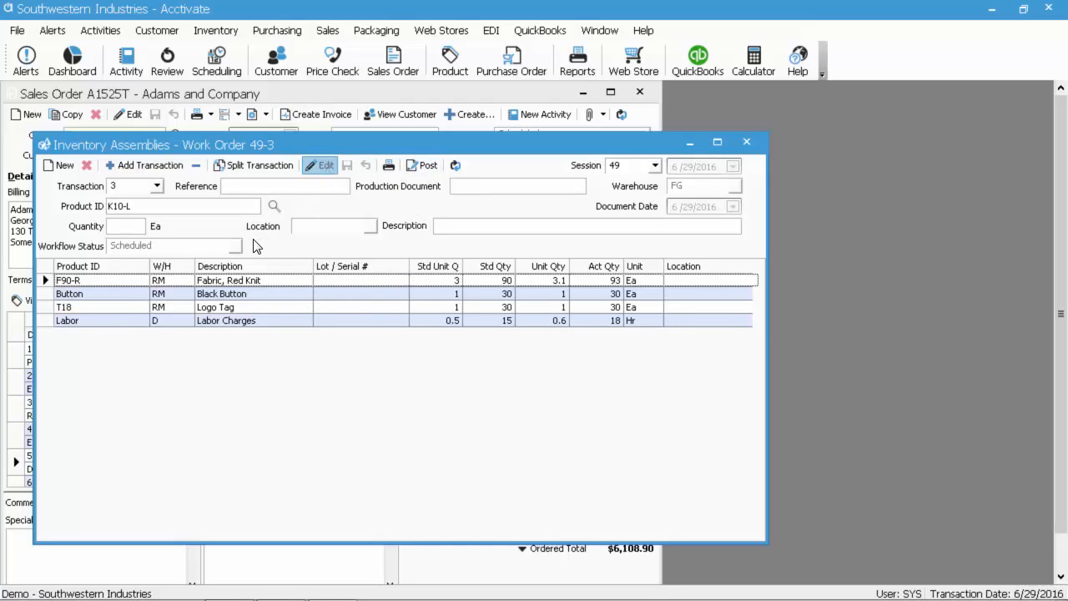
left_click(236, 247)
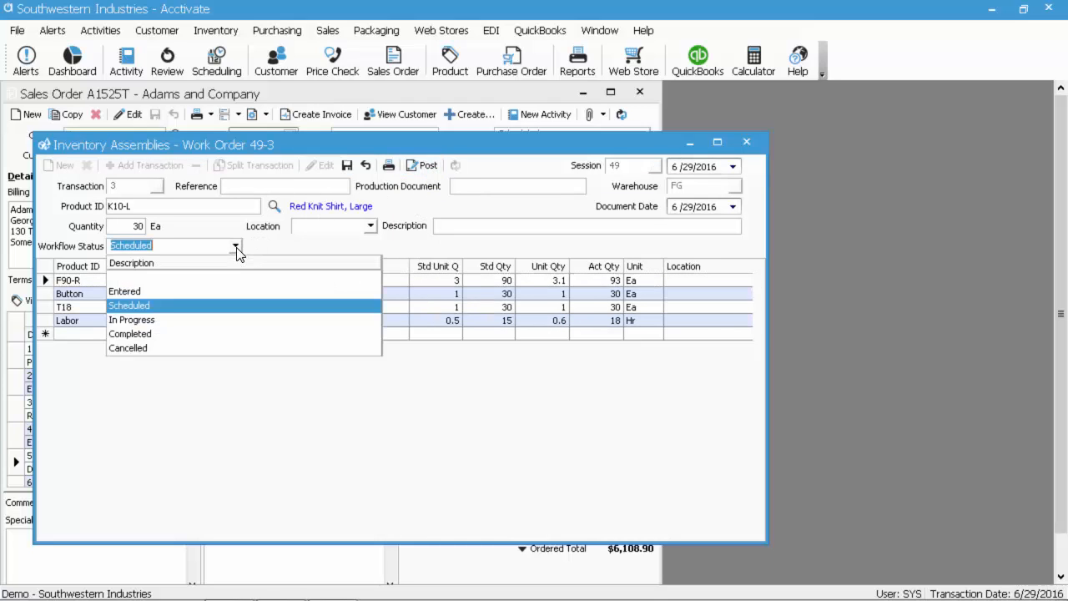
left_click(131, 335)
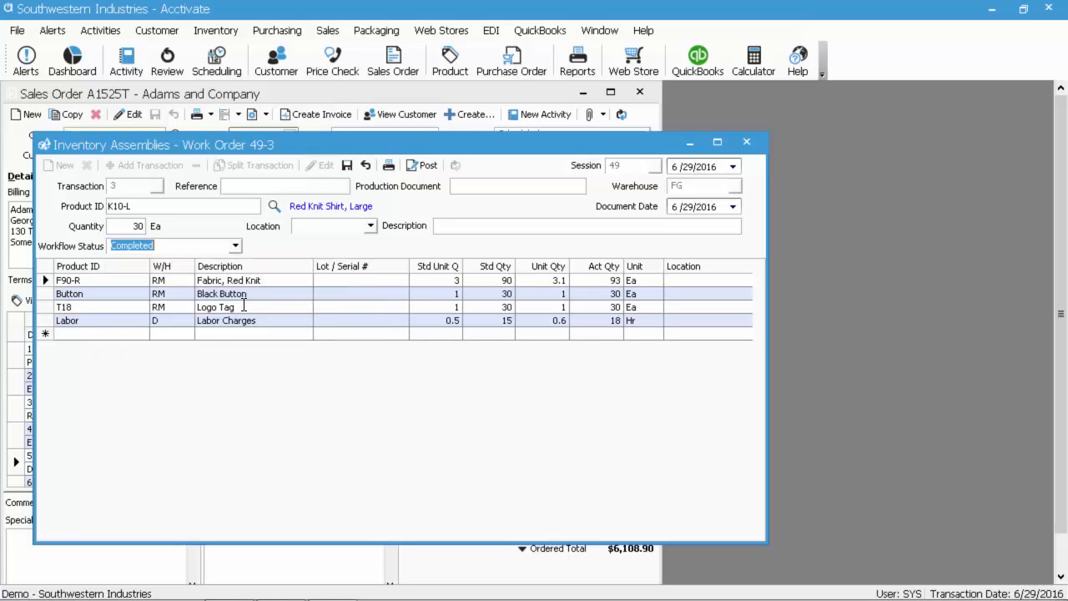
left_click(347, 165)
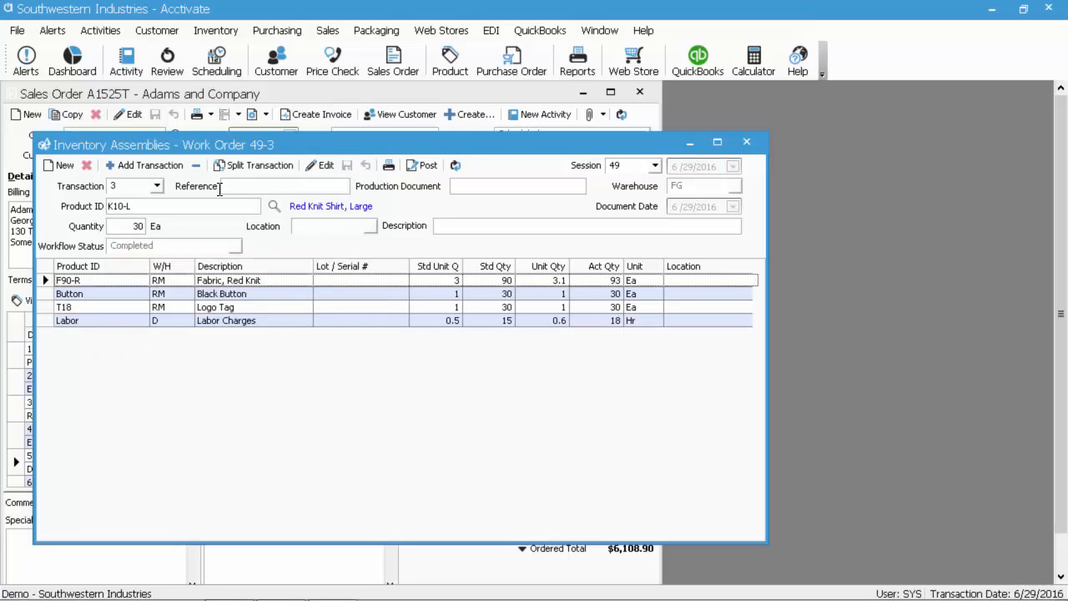
Set the workflow status of transaction 2, Coffee-FrenchRoast, to Completed and save the work order.
left_click(157, 185)
left_click(154, 230)
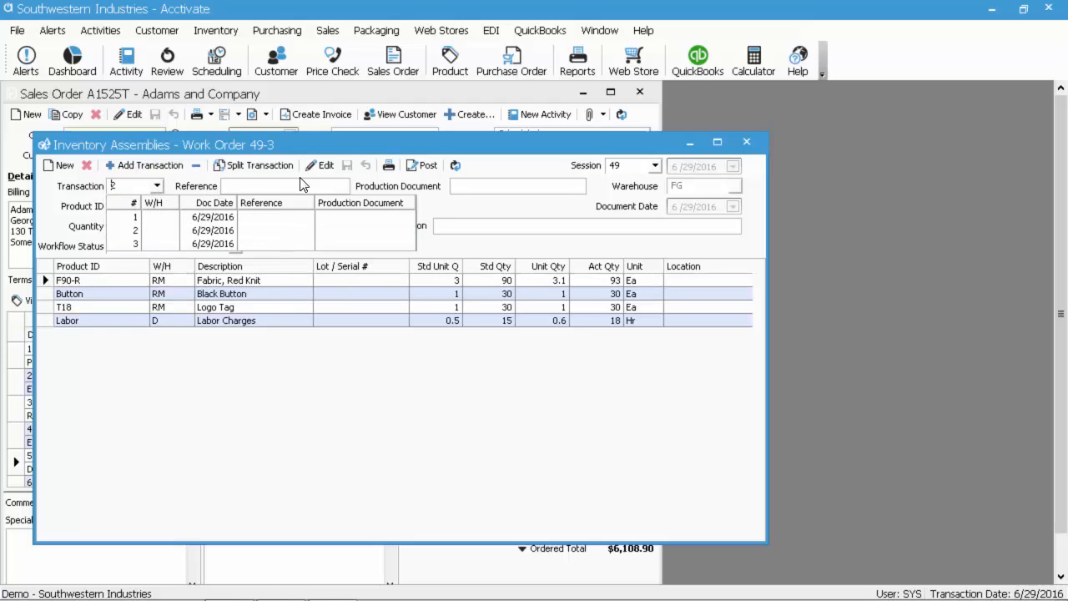
left_click(323, 165)
left_click(236, 246)
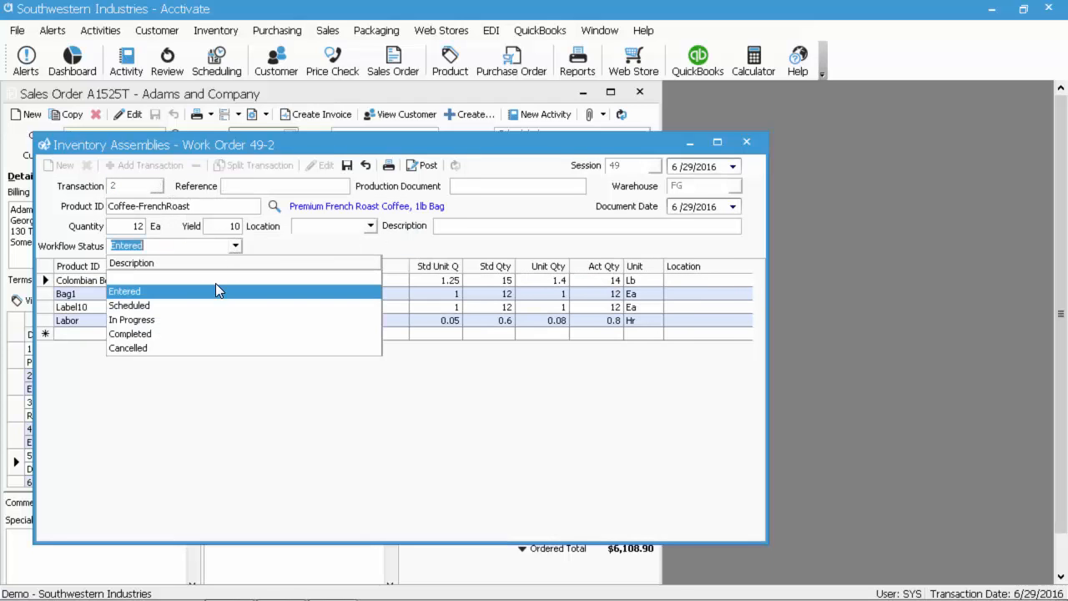
left_click(153, 333)
left_click(347, 165)
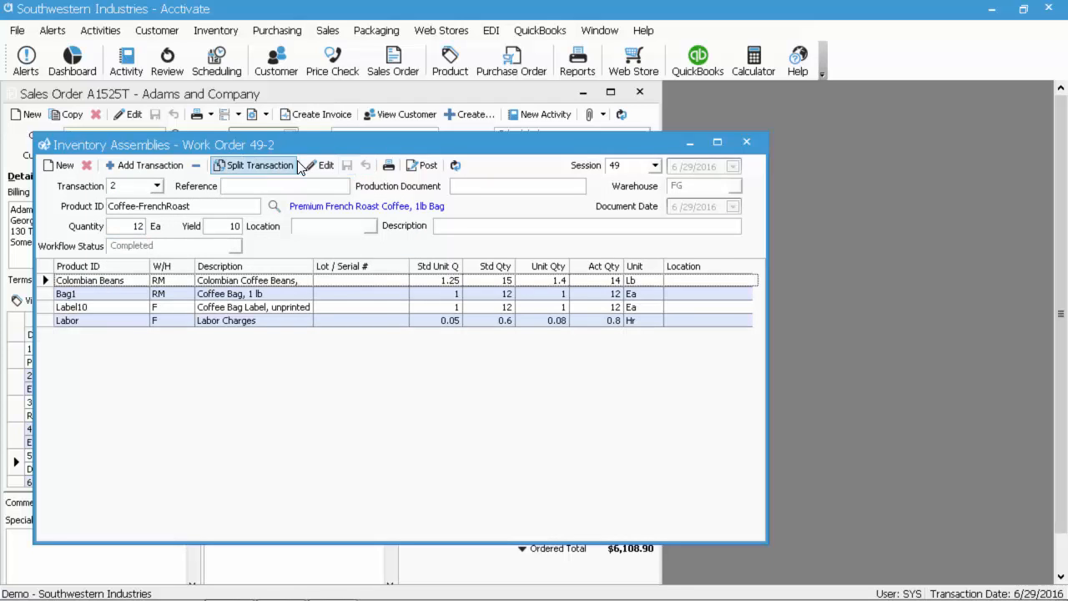
Set transaction 1, T1024A, to Completed, assign lot 1987 to the Black Tempra Paint, and save the work order.
left_click(157, 185)
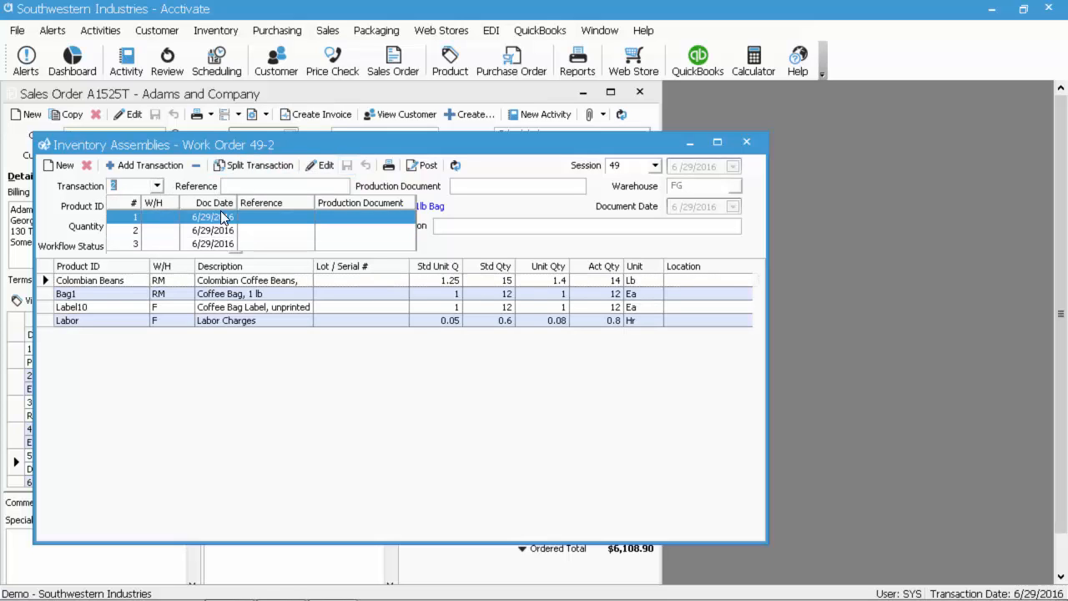
left_click(158, 214)
left_click(323, 166)
left_click(236, 246)
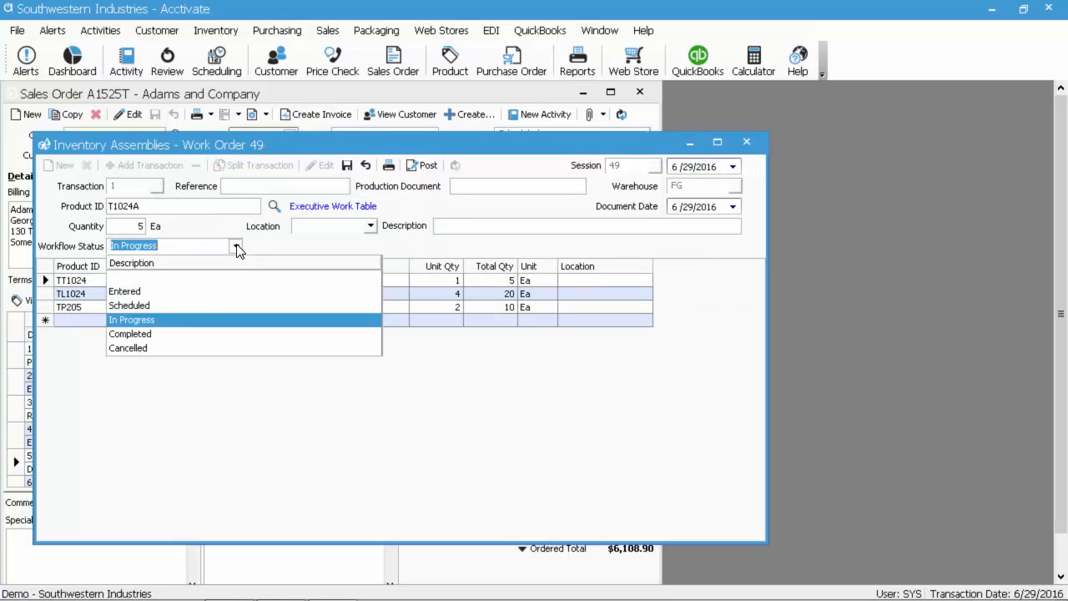
left_click(157, 338)
left_click(359, 307)
left_click(402, 307)
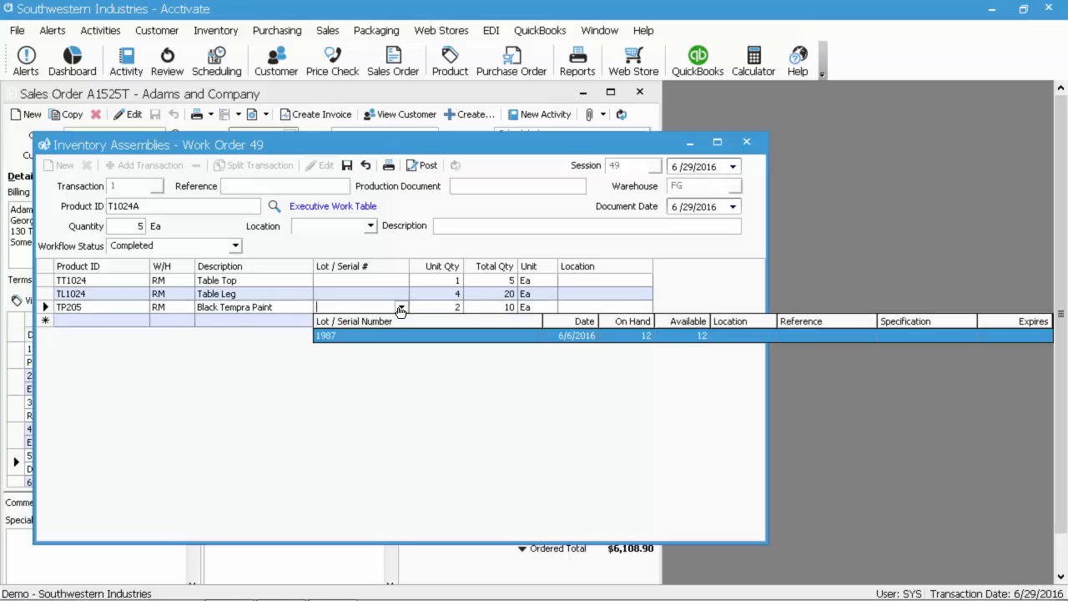
left_click(464, 335)
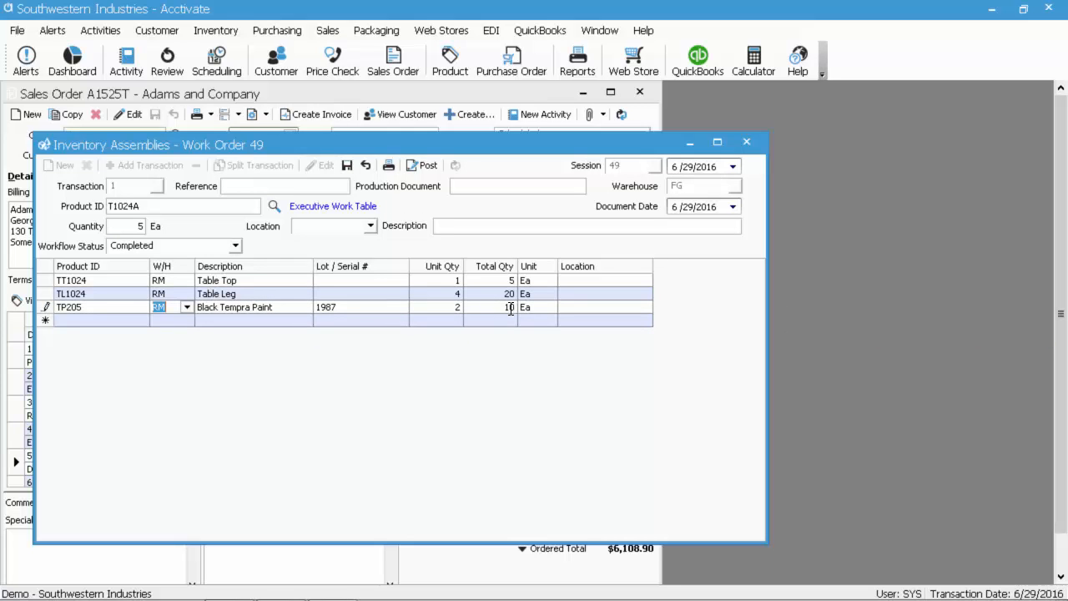
left_click(346, 165)
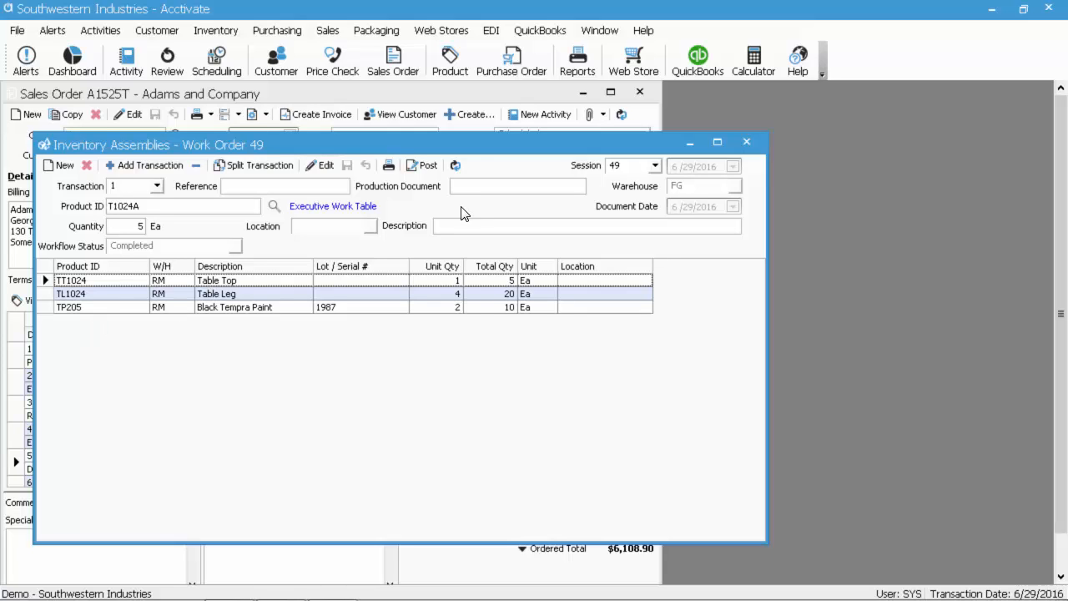
Post assembly session 49 and preview its Inventory Assembly report.
left_click(424, 166)
left_click(514, 374)
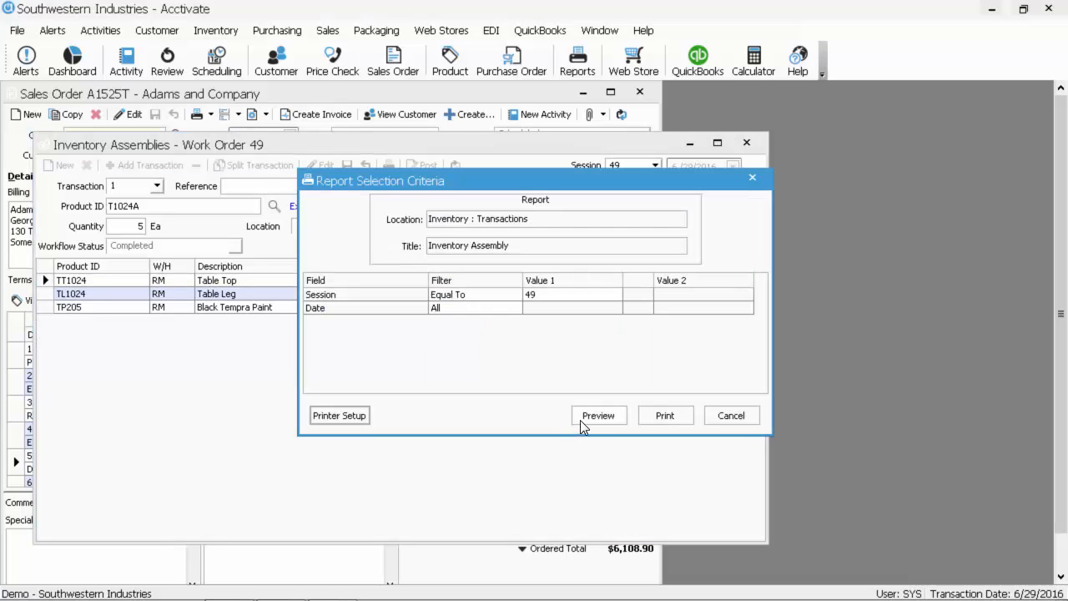
left_click(582, 417)
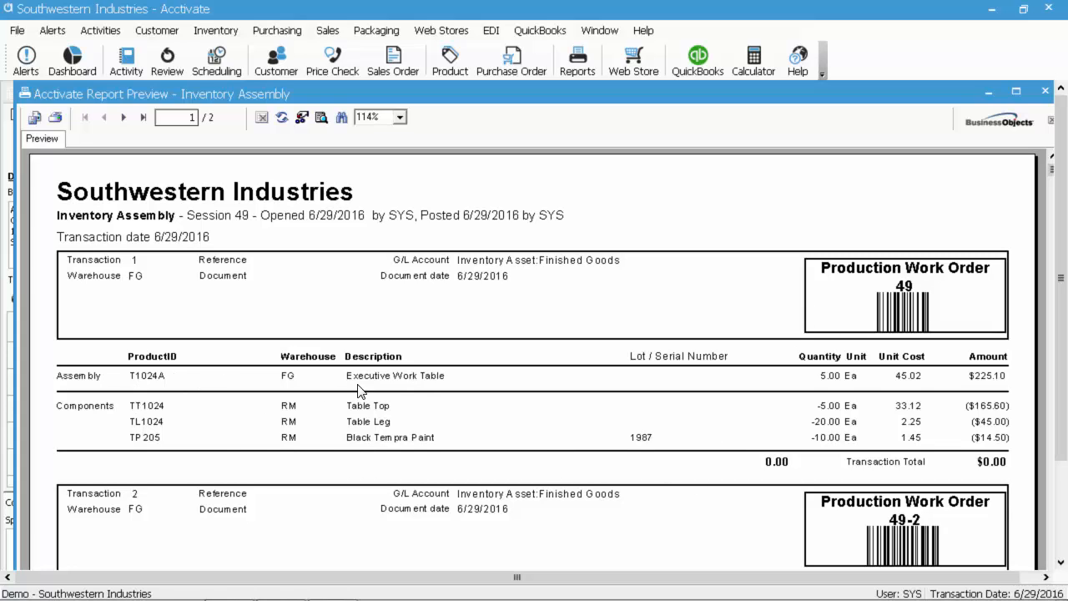
Examine the Executive Work Table's unit costs, amounts and transaction total, and the French Roast Coffee's cost variances in the report.
left_click(819, 381)
left_click(903, 378)
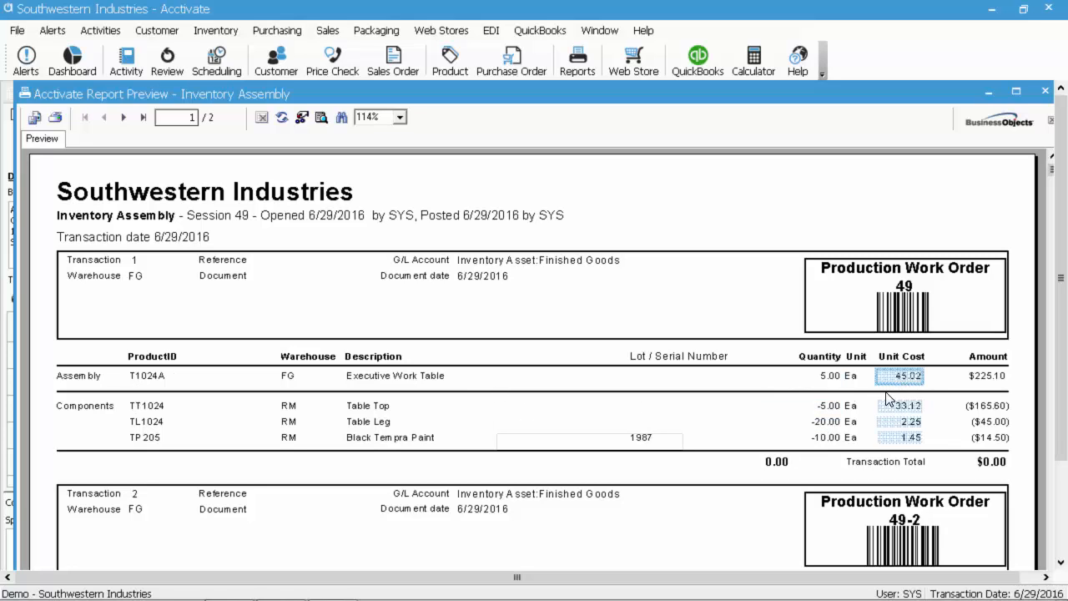
left_click(943, 381)
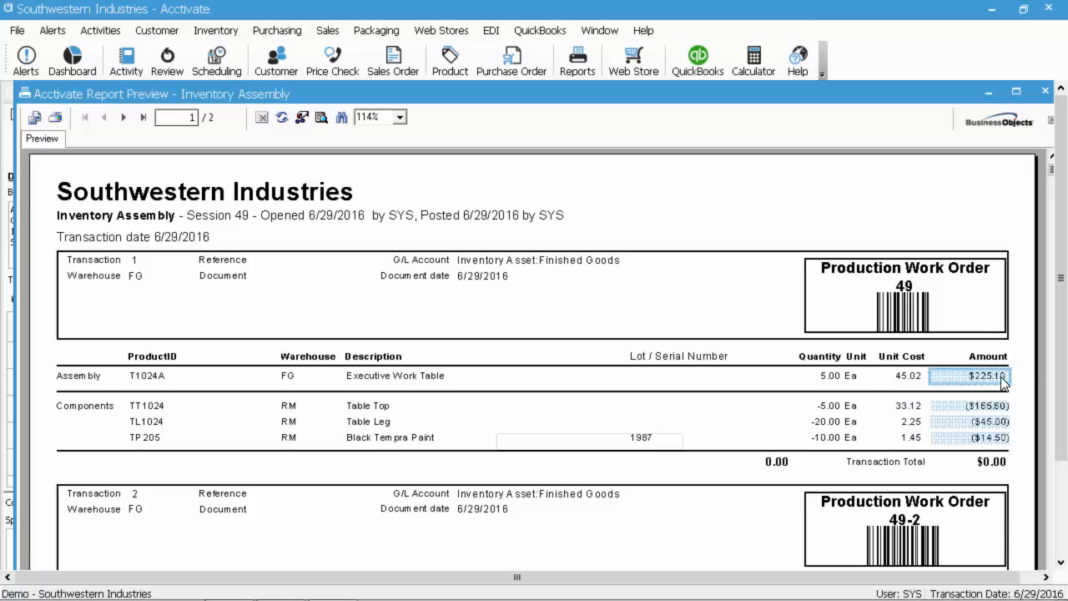
left_click(1025, 383)
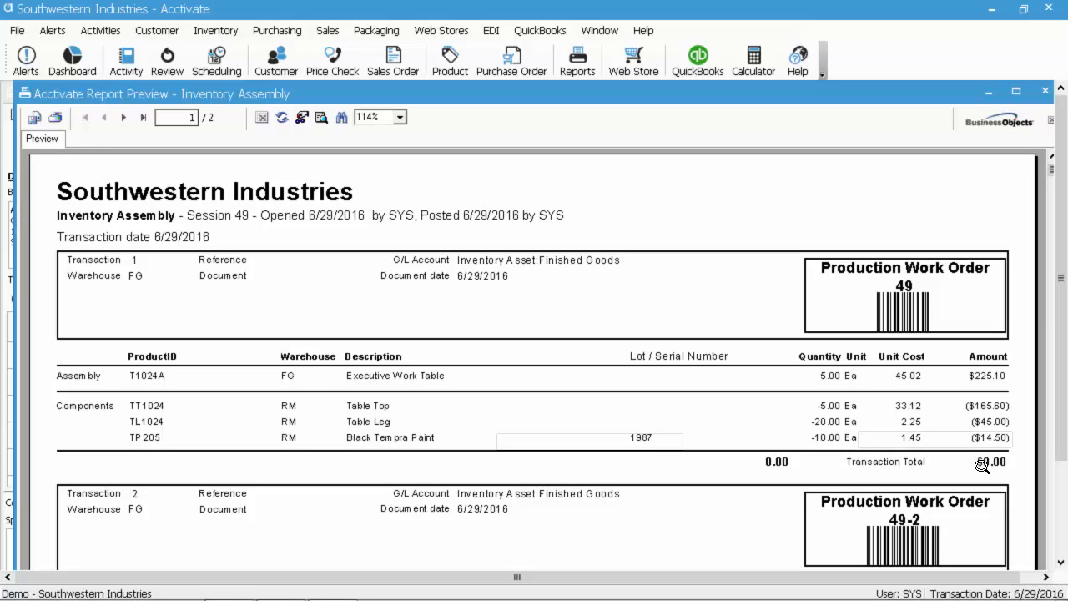
left_click(1022, 463)
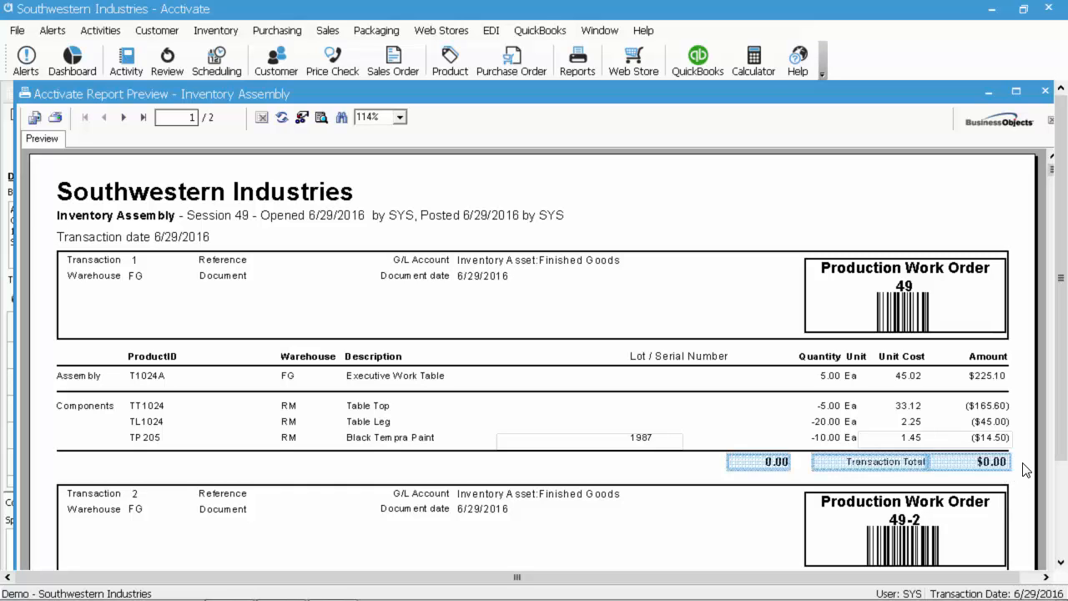
scroll(1024, 470, "down", 5)
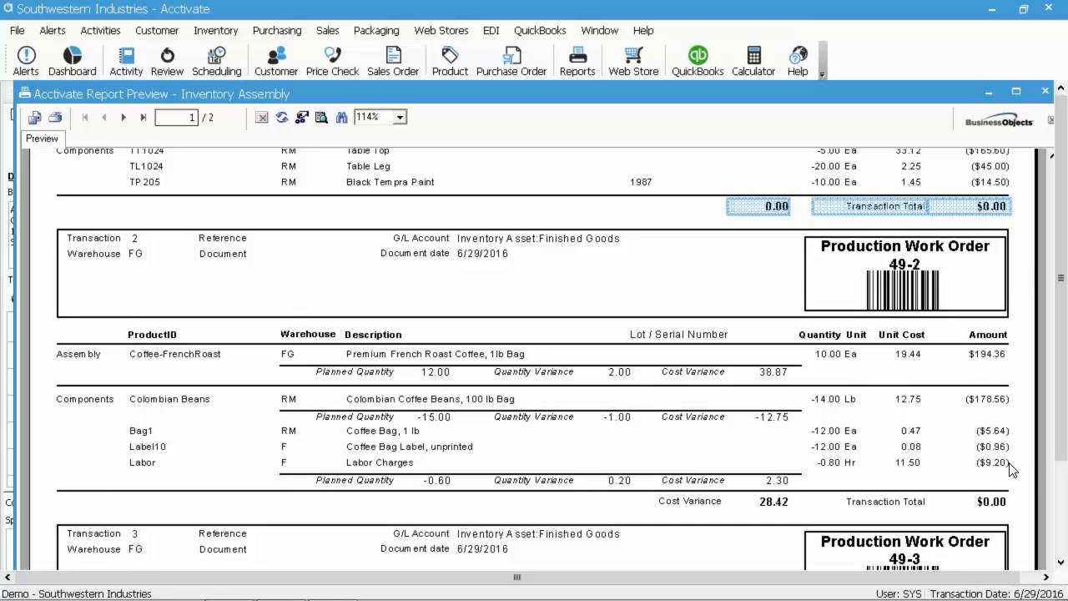
left_click(143, 117)
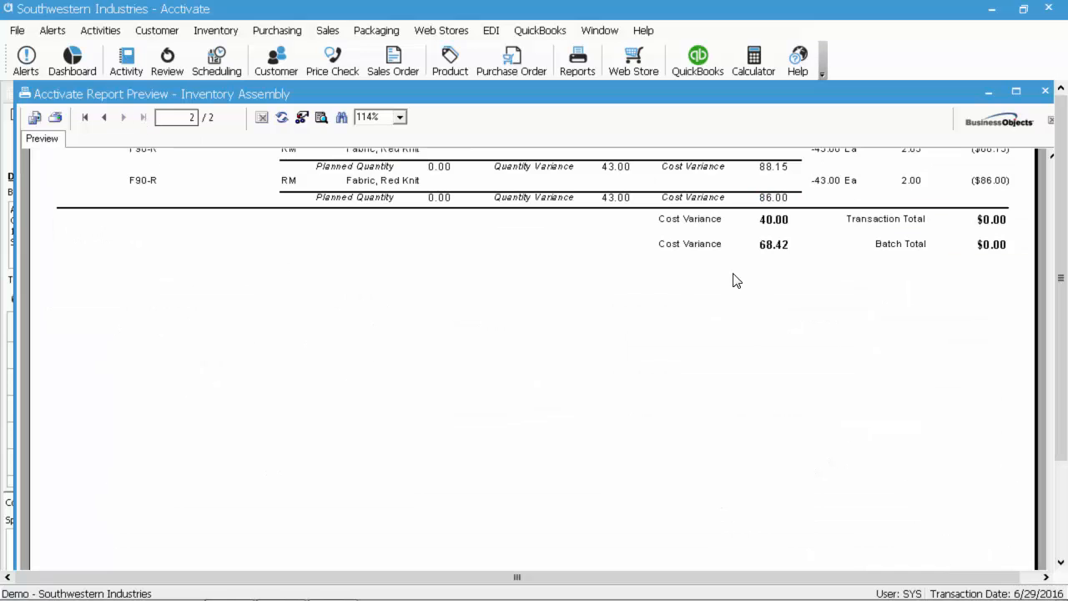
left_click(87, 121)
scroll(584, 425, "up", 3)
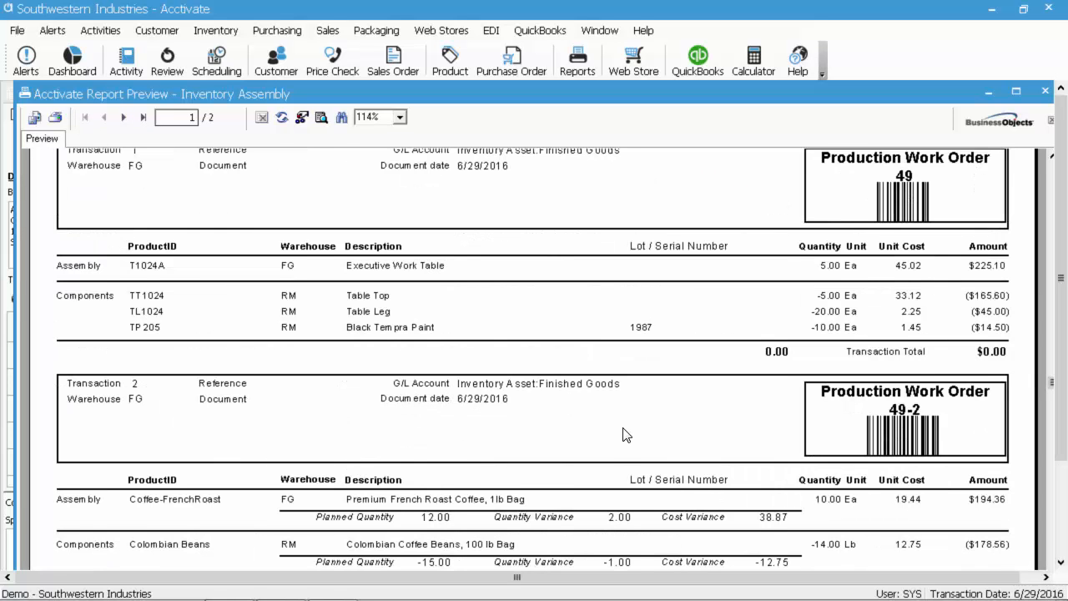
scroll(574, 412, "up", 3)
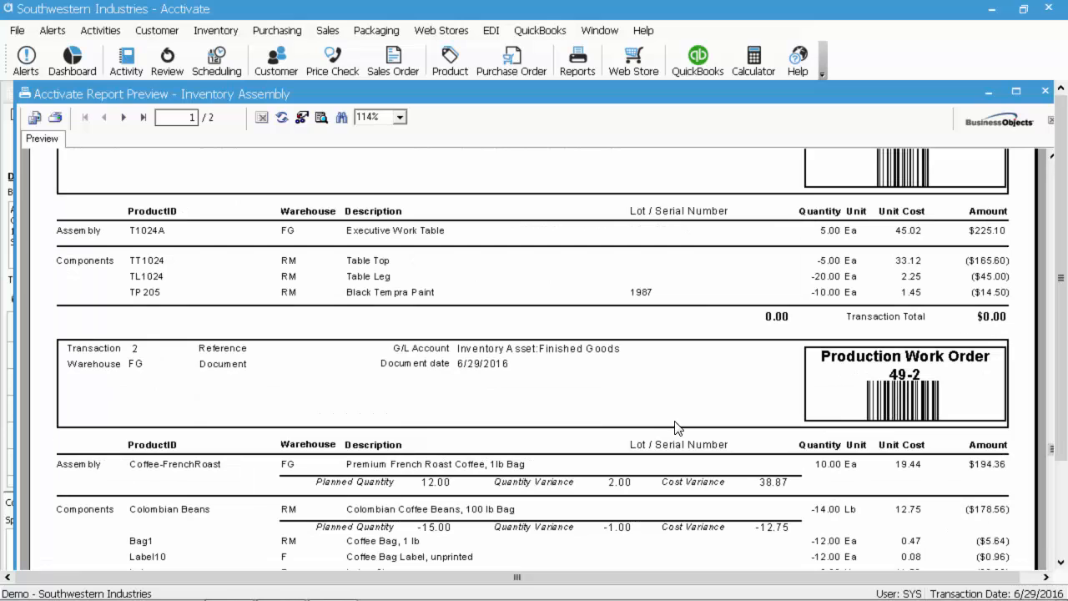
scroll(676, 427, "down", 3)
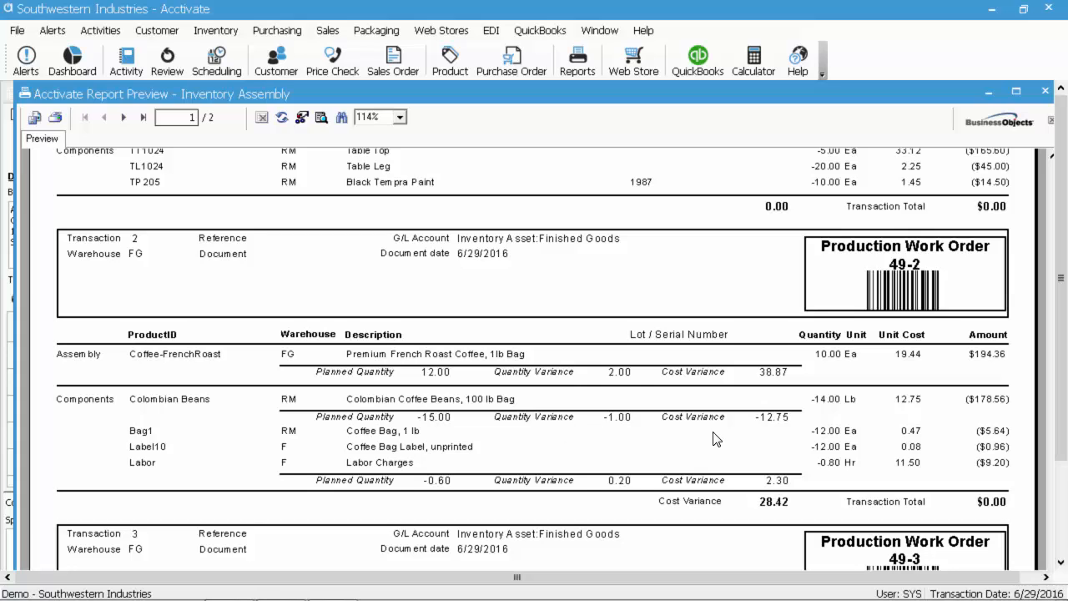
left_click(770, 420)
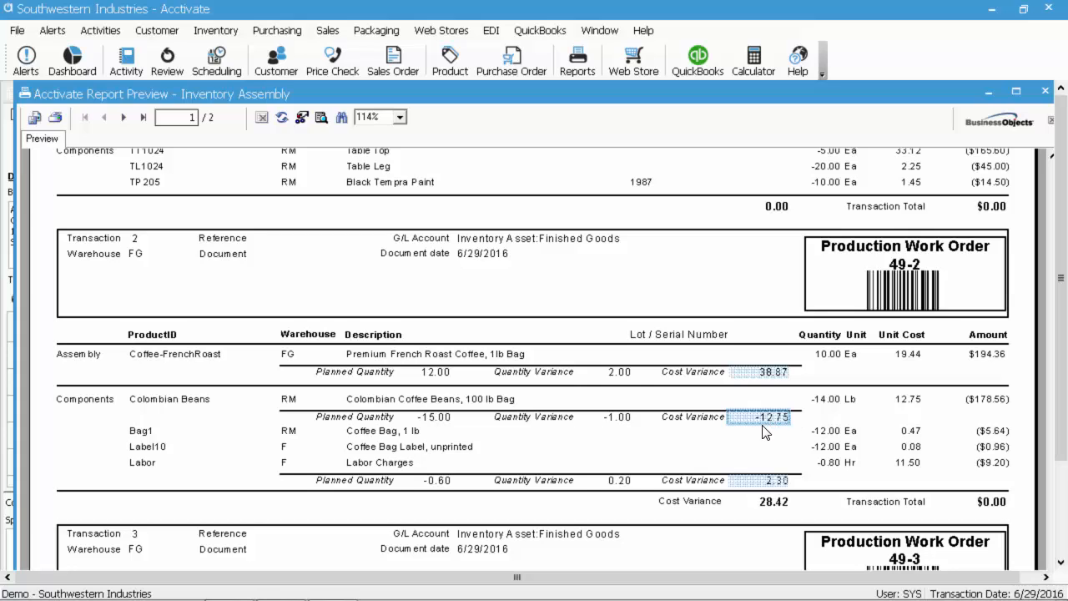
left_click(782, 435)
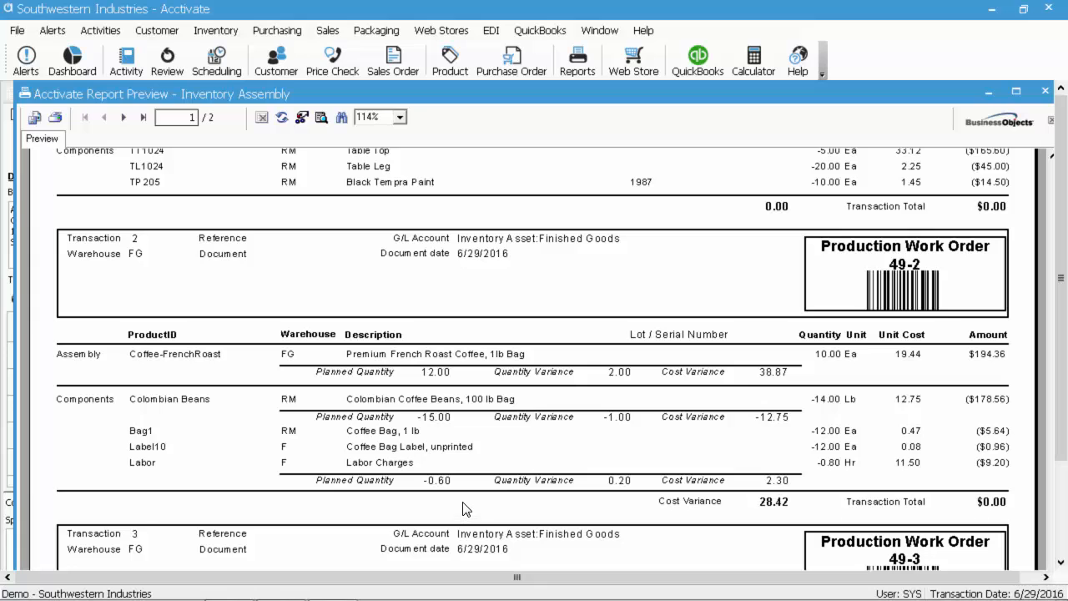
Examine the K10-L shirt's labor warehouse and unit cost on page 2, and close the report and the Inventory Assemblies window.
left_click(128, 120)
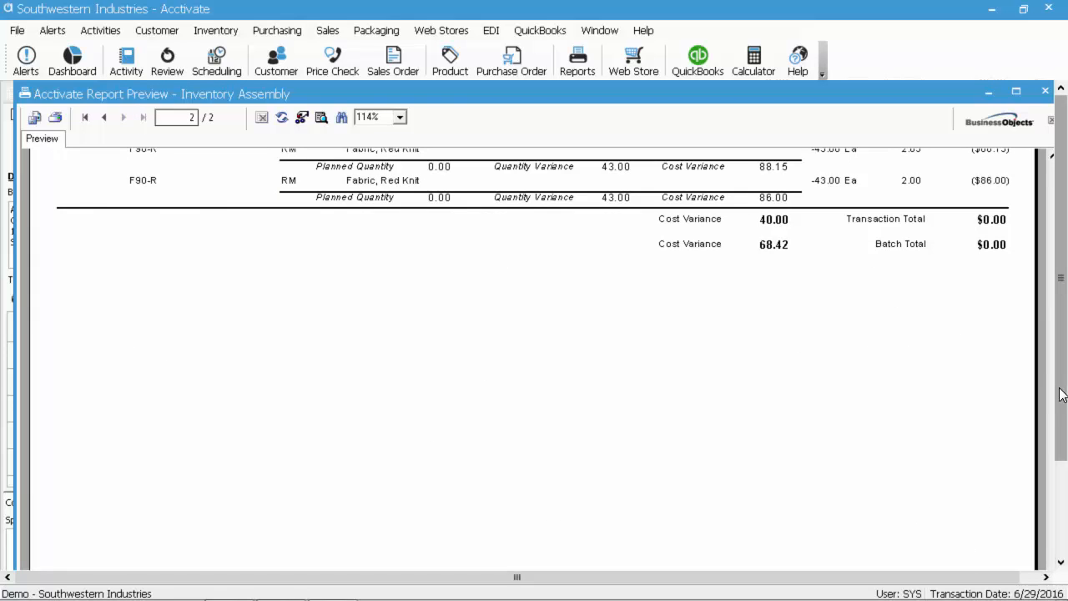
scroll(1051, 357, "up", 5)
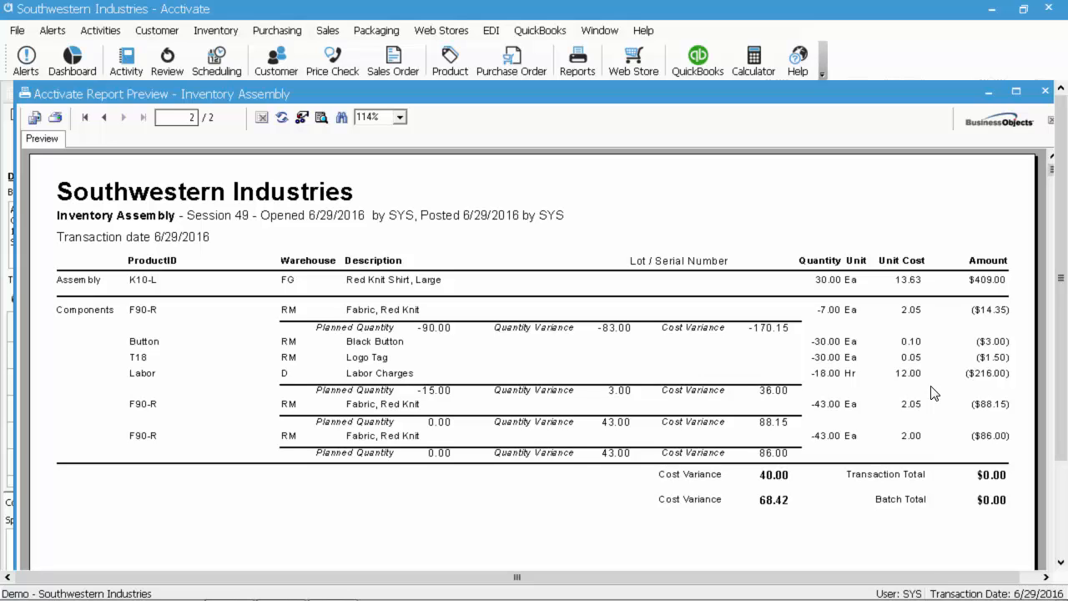
left_click(284, 375)
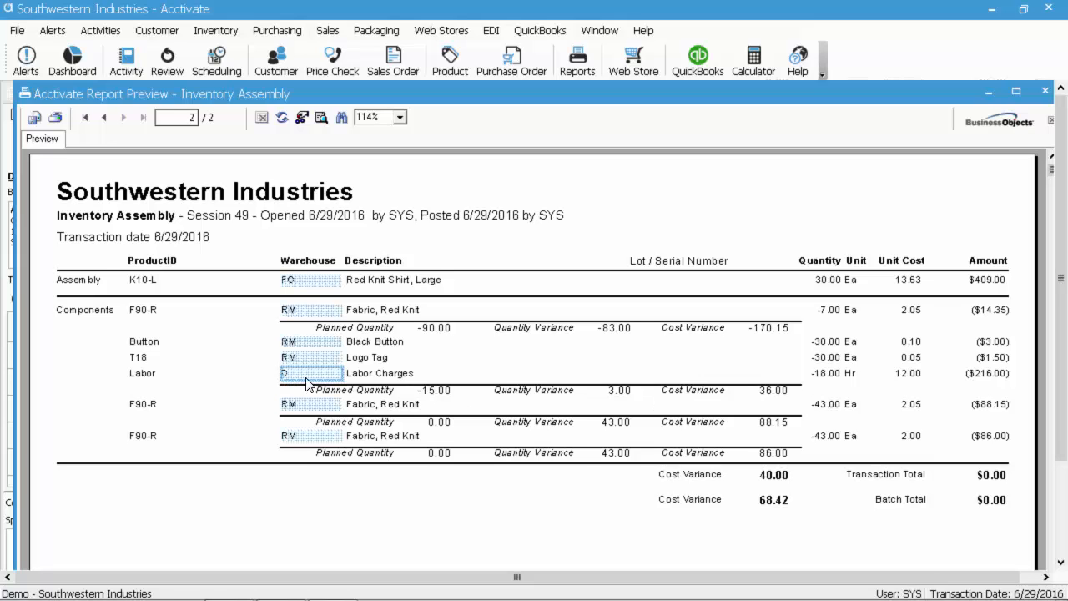
left_click(250, 380)
left_click(922, 382)
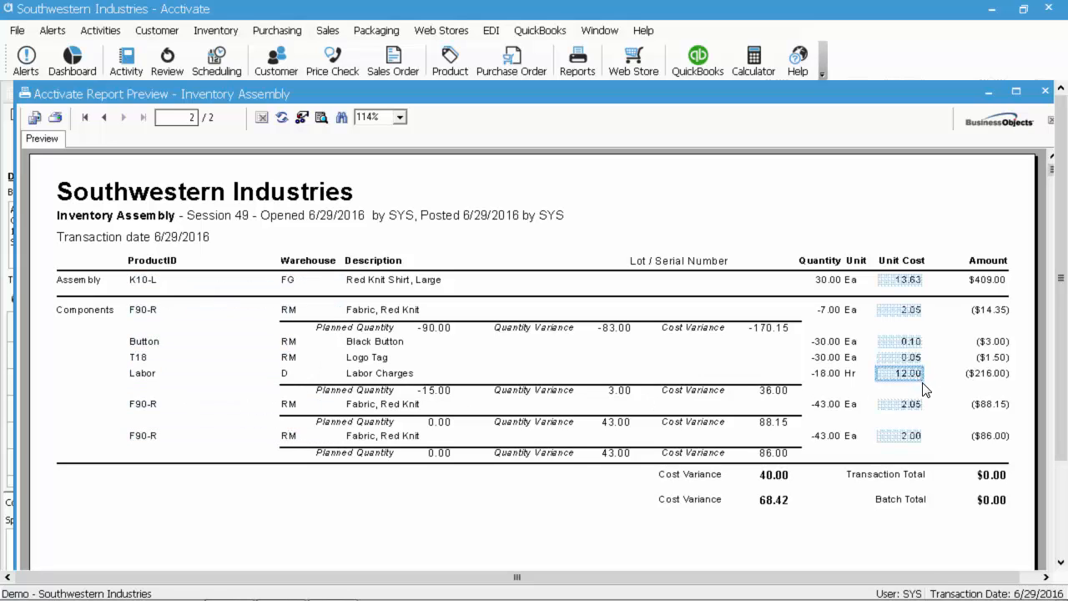
left_click(949, 393)
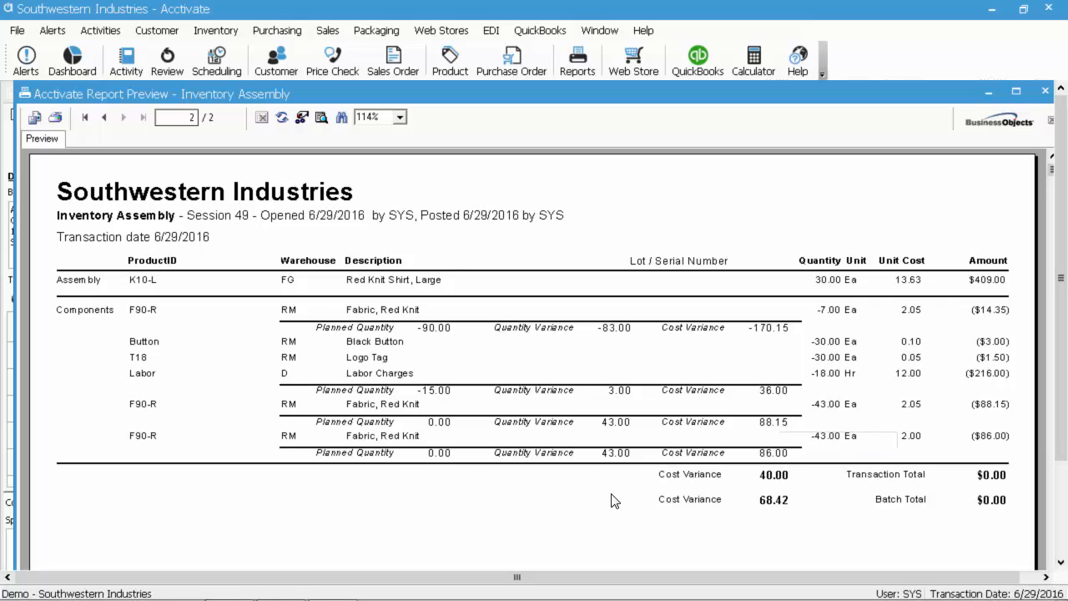
left_click(1045, 91)
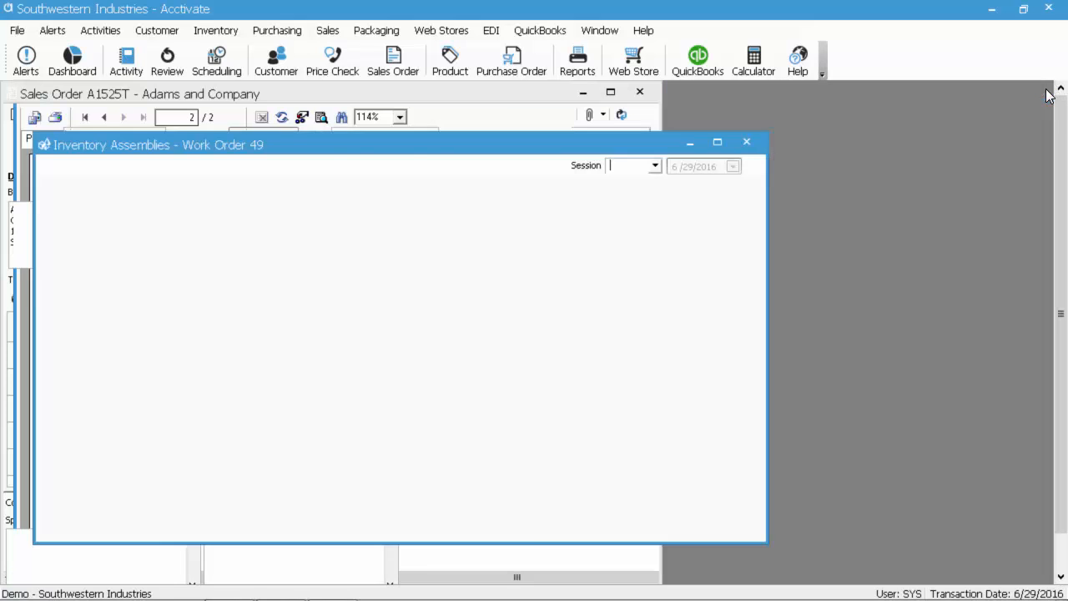
left_click(747, 142)
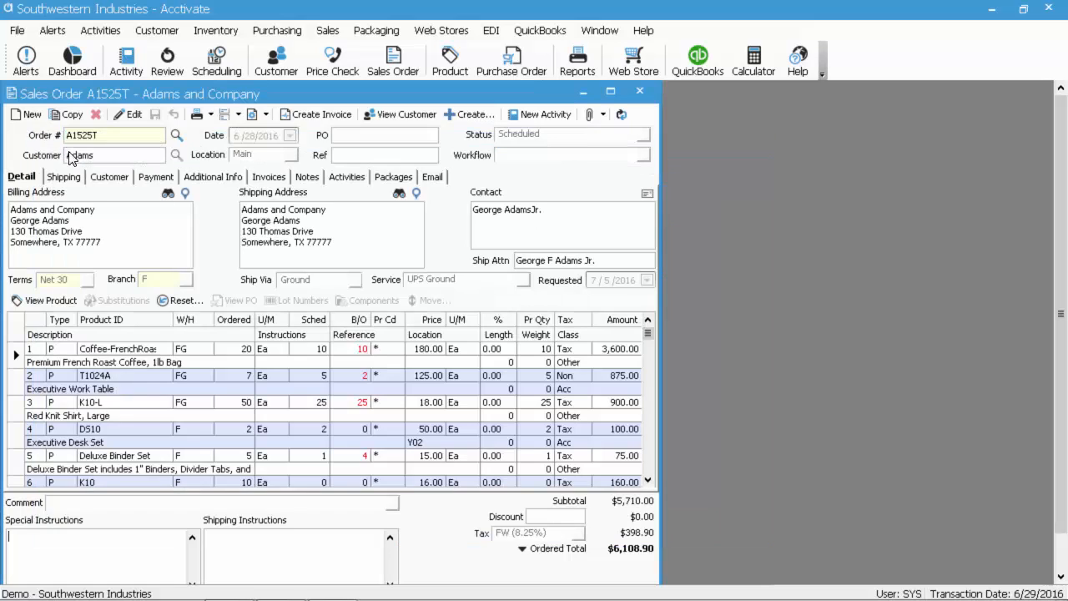
Review the inventory management alerts for the Finished Goods and Raw Materials warehouses, and list the reorder suggestions for all warehouses.
left_click(26, 59)
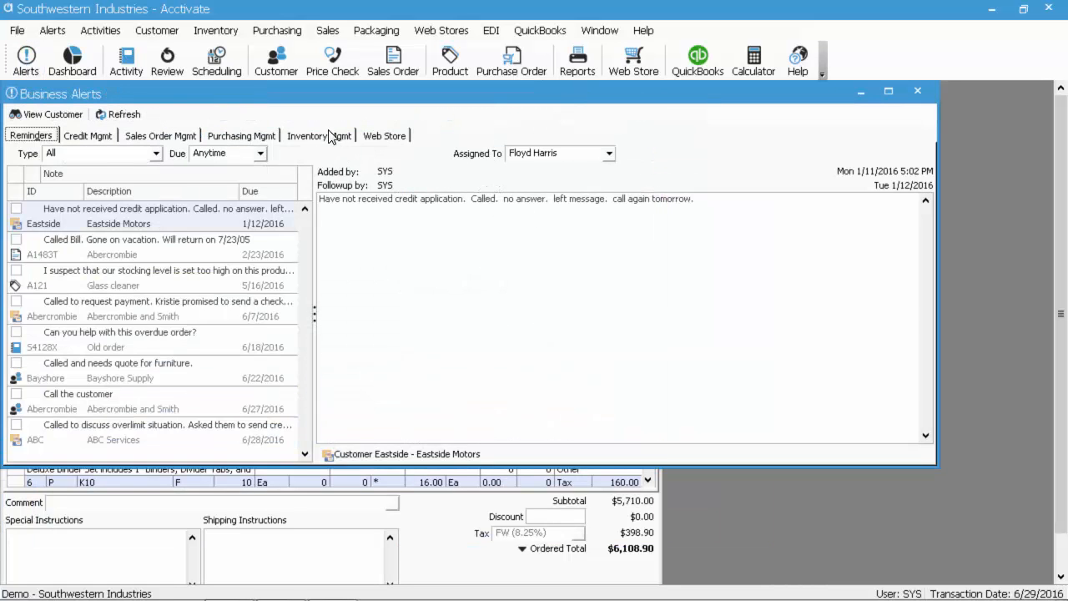
left_click(330, 136)
left_click(126, 154)
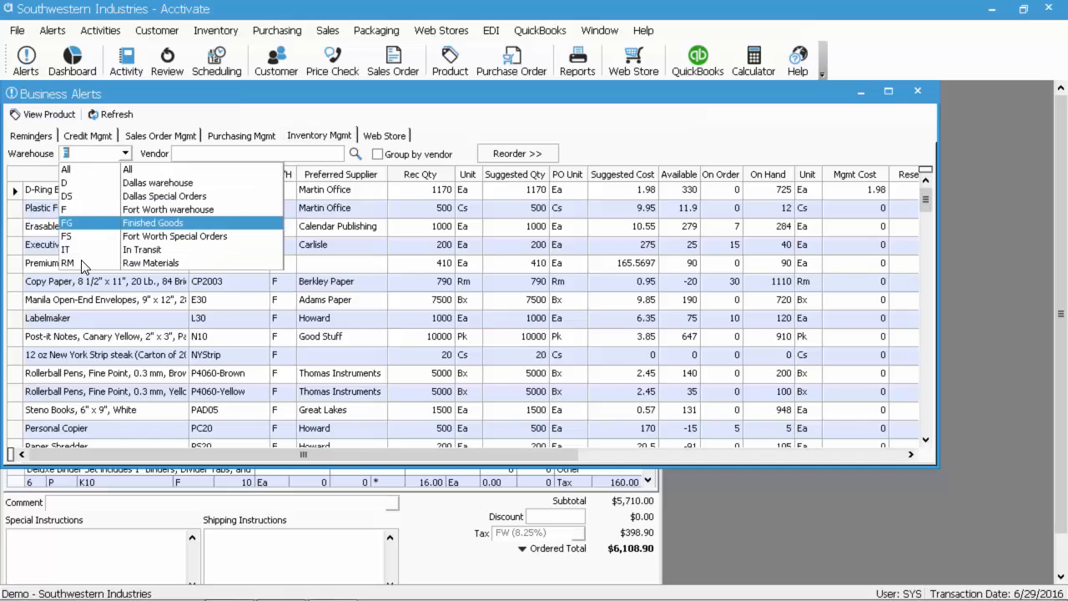
left_click(92, 223)
left_click(126, 155)
left_click(76, 263)
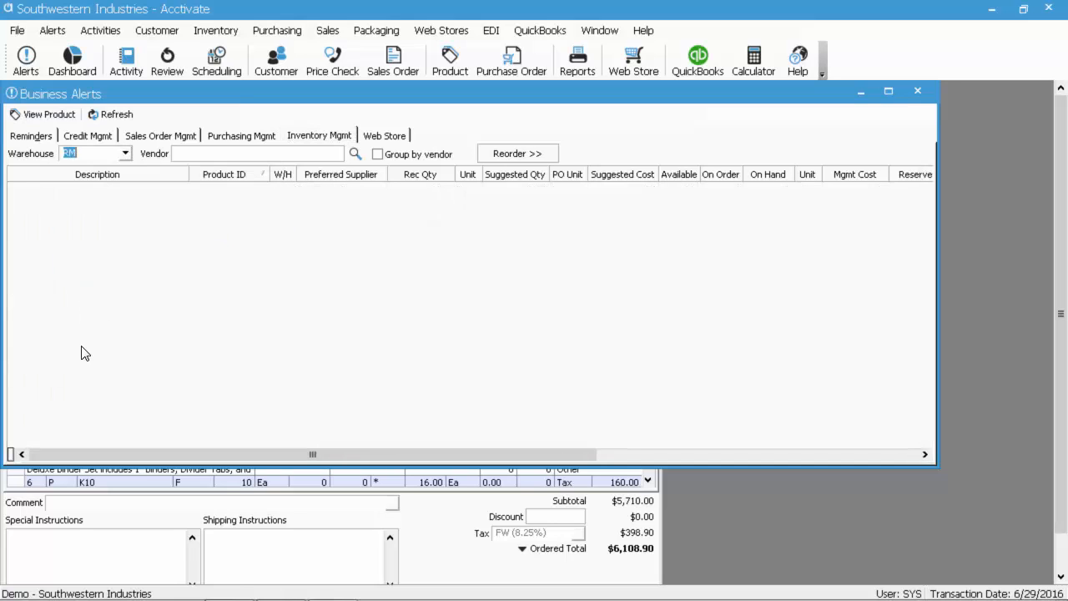
left_click(126, 156)
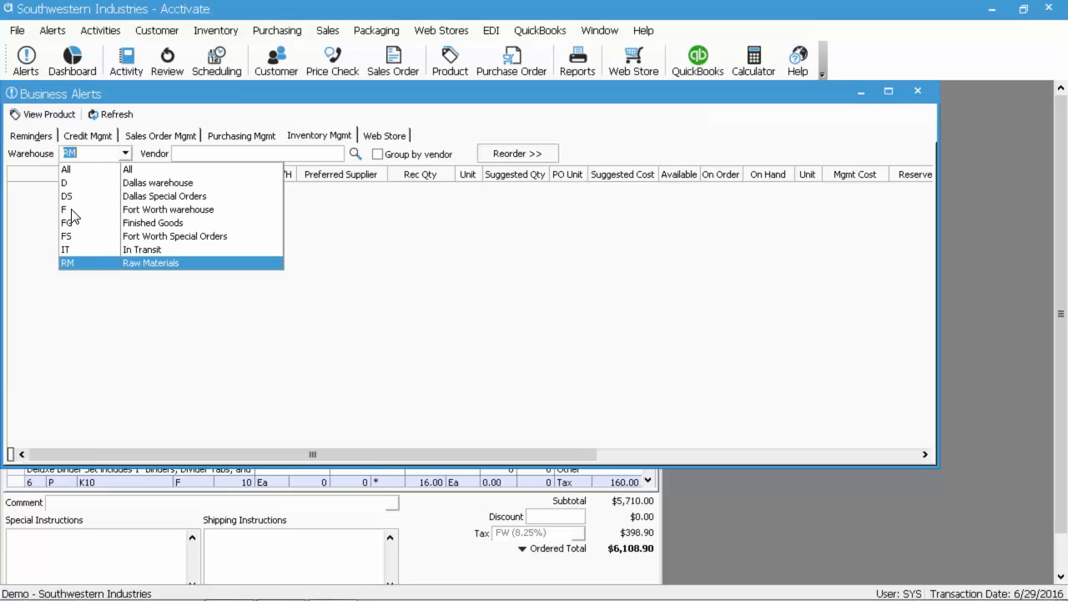
left_click(73, 167)
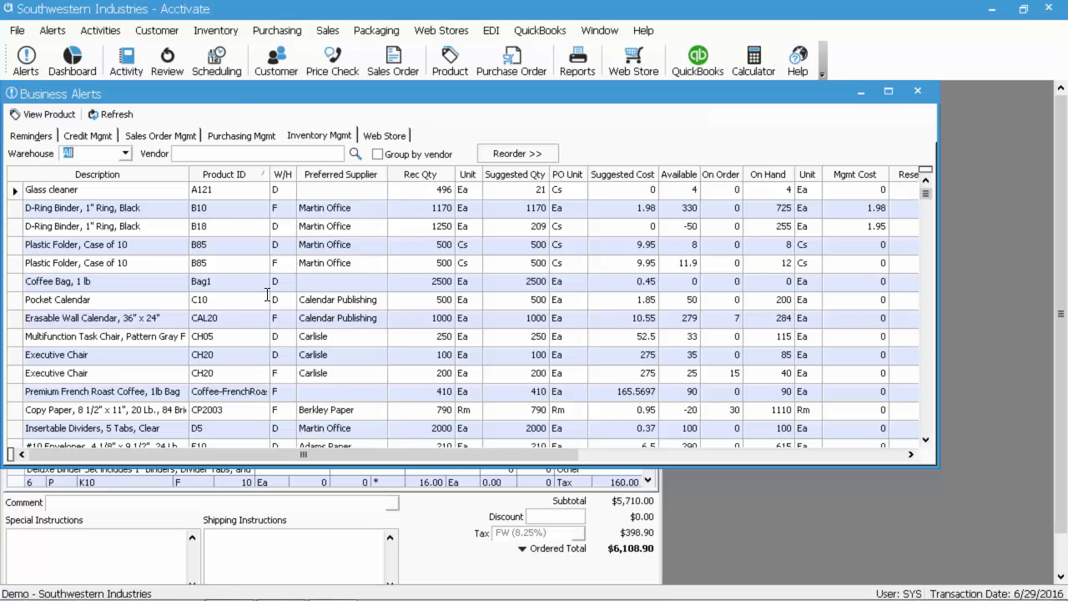
Compare the reorder suggestions of the Fort Worth warehouse (F) with those of the Dallas warehouse (D).
left_click(125, 154)
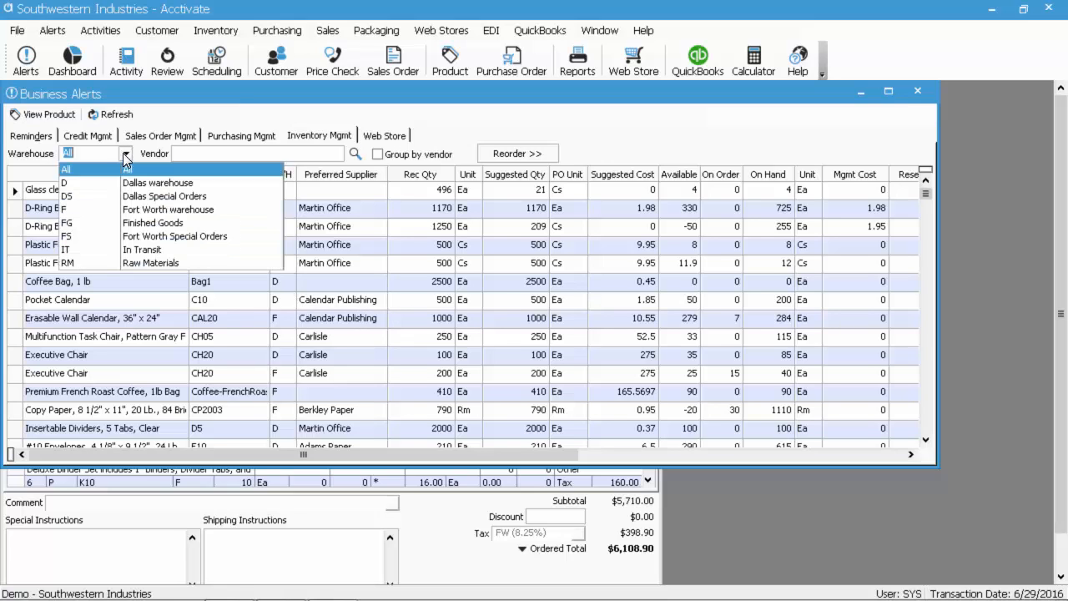
left_click(77, 210)
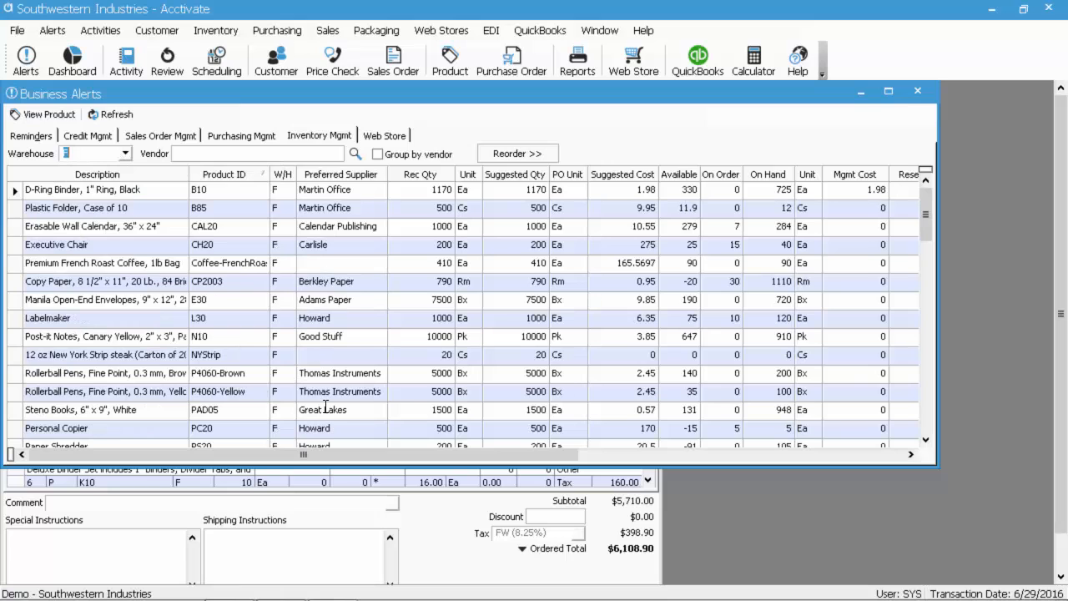
left_click(126, 158)
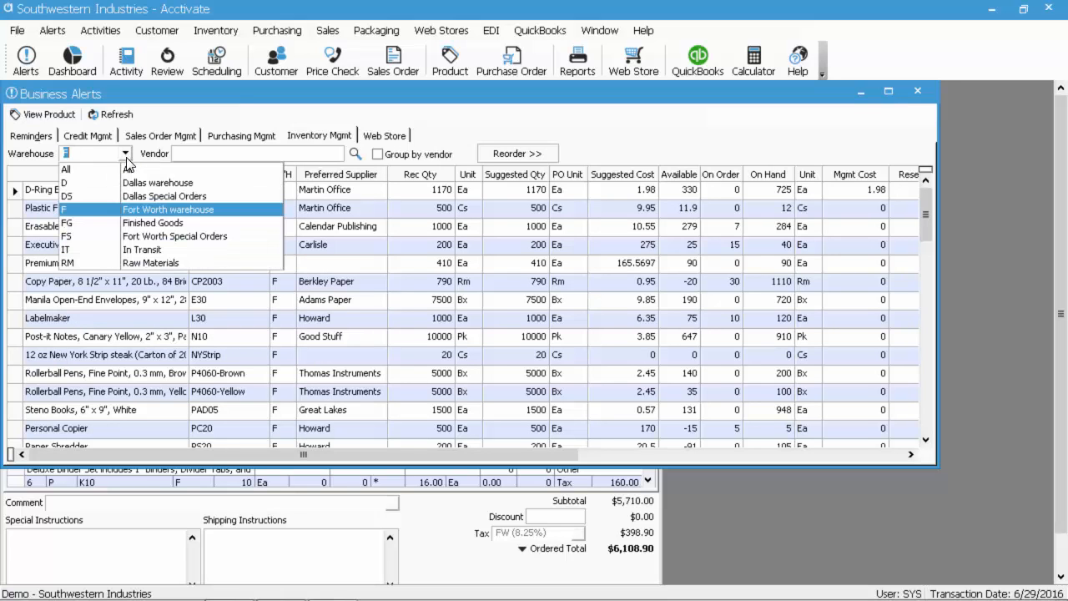
left_click(88, 185)
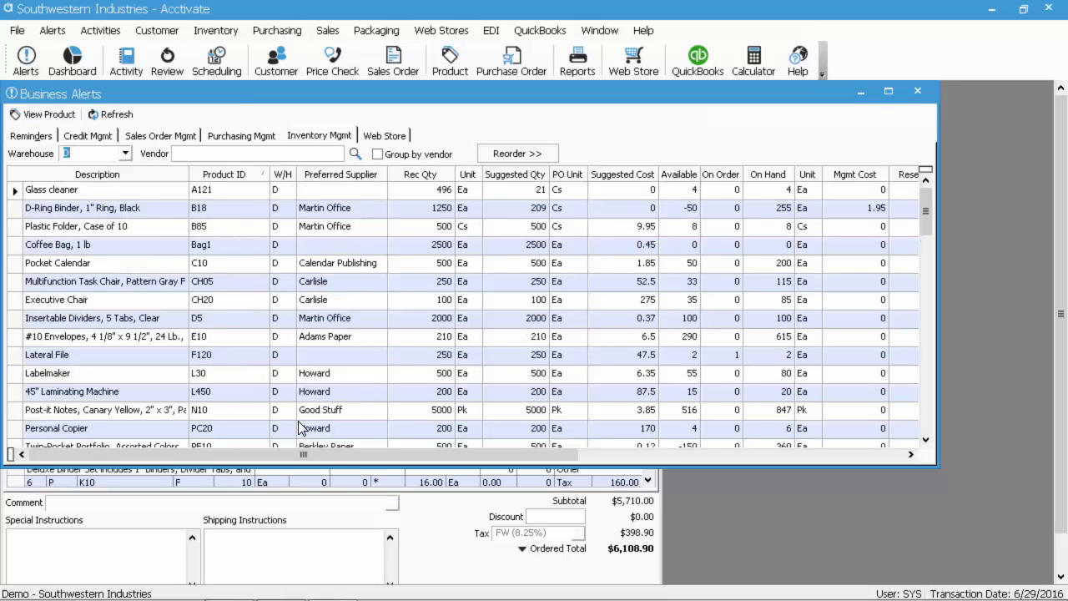
left_click(126, 156)
left_click(71, 209)
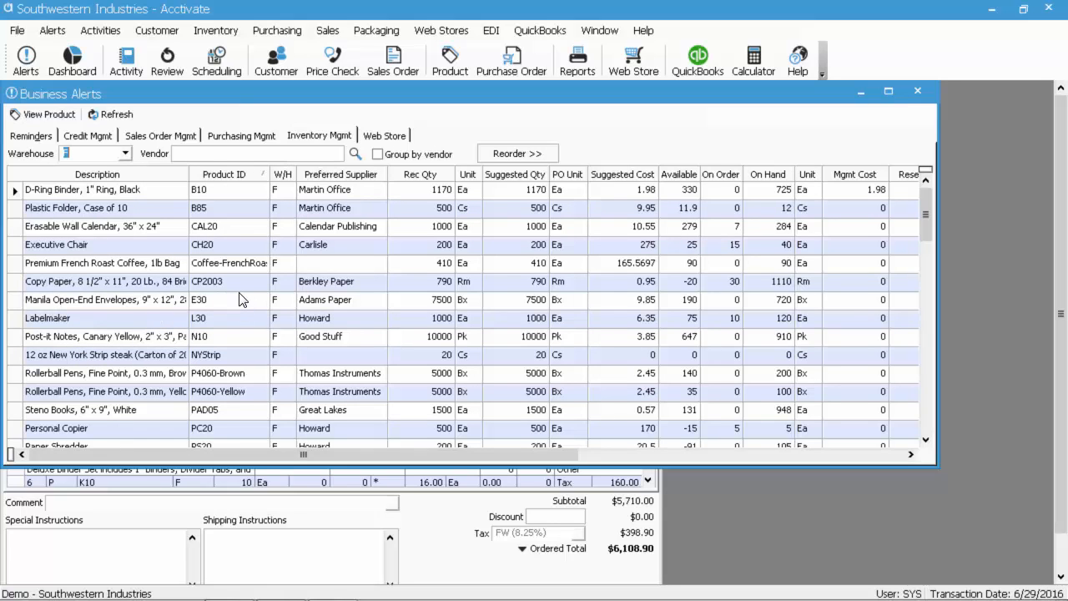
left_click(125, 154)
left_click(84, 182)
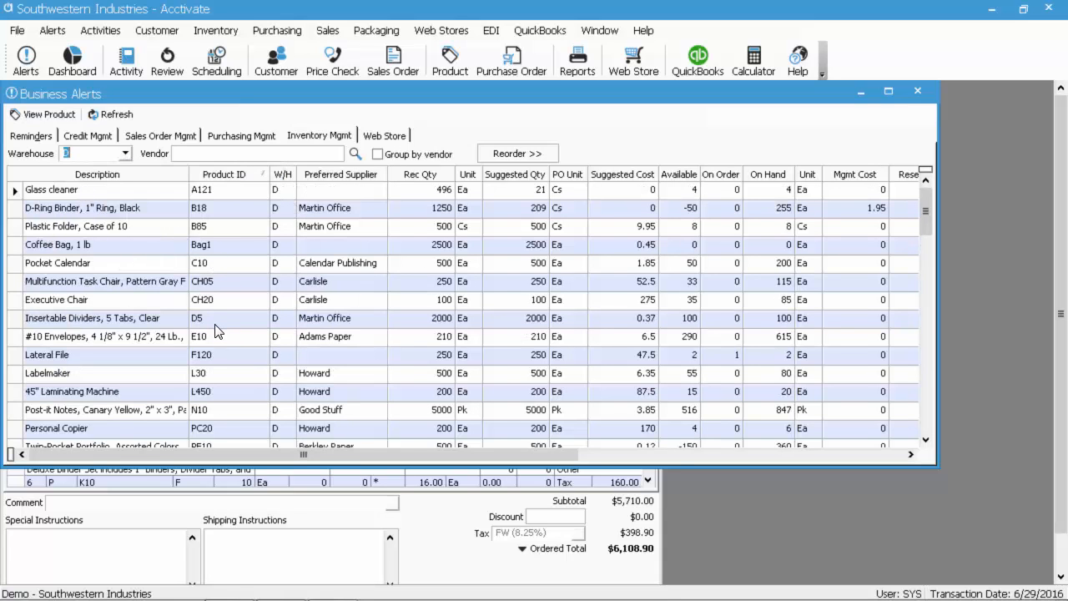
View the print and Excel export options for the reorder list, and close the Business Alerts window.
right_click(220, 239)
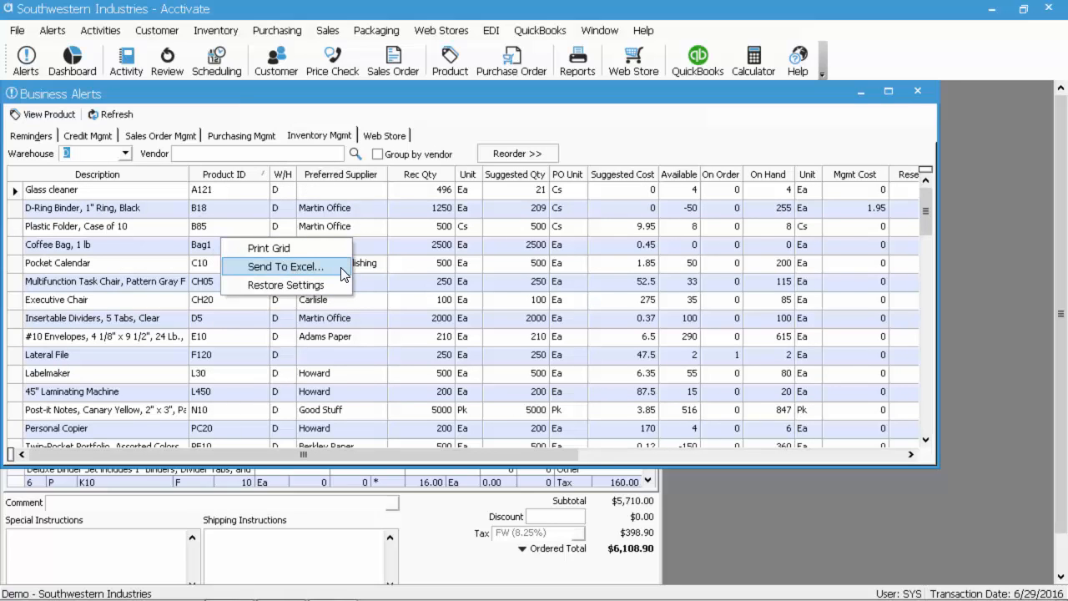
left_click(437, 267)
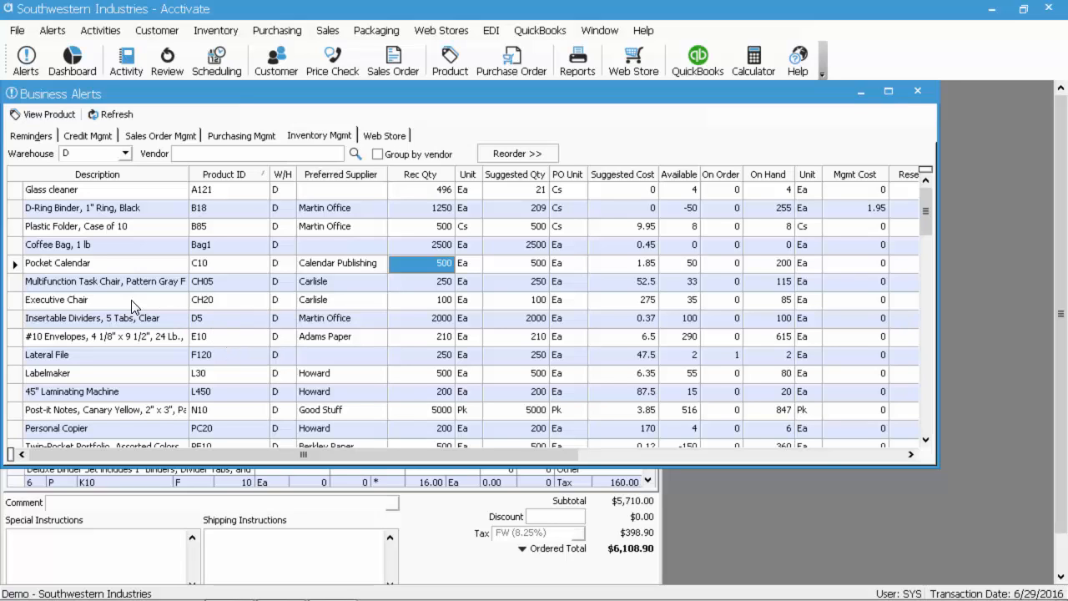
left_click(927, 97)
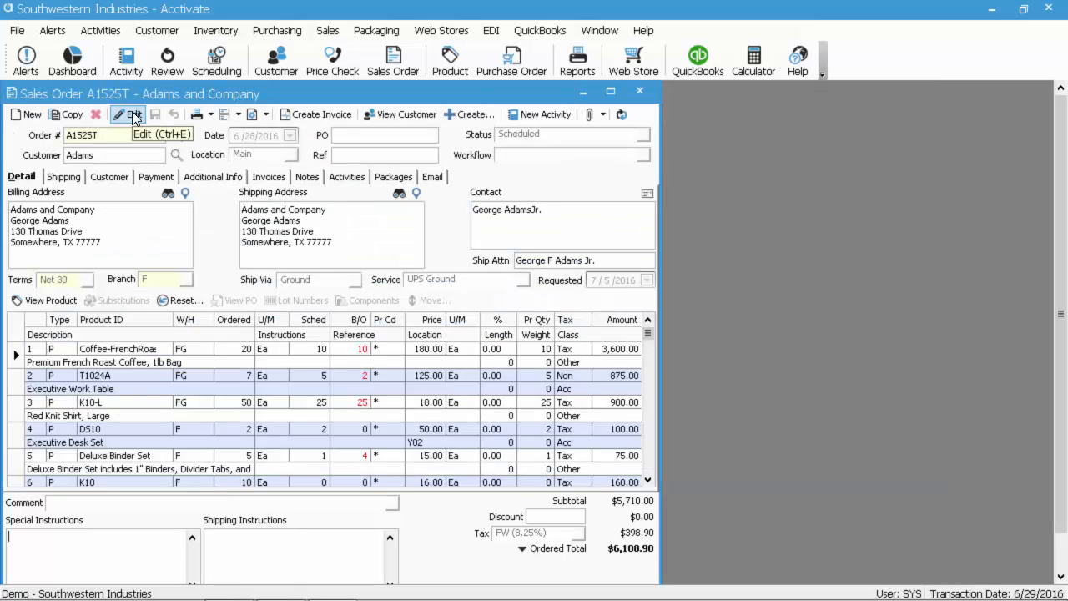
Put sales order A1525T into edit mode and reset the schedule of its line items.
left_click(134, 116)
left_click(182, 302)
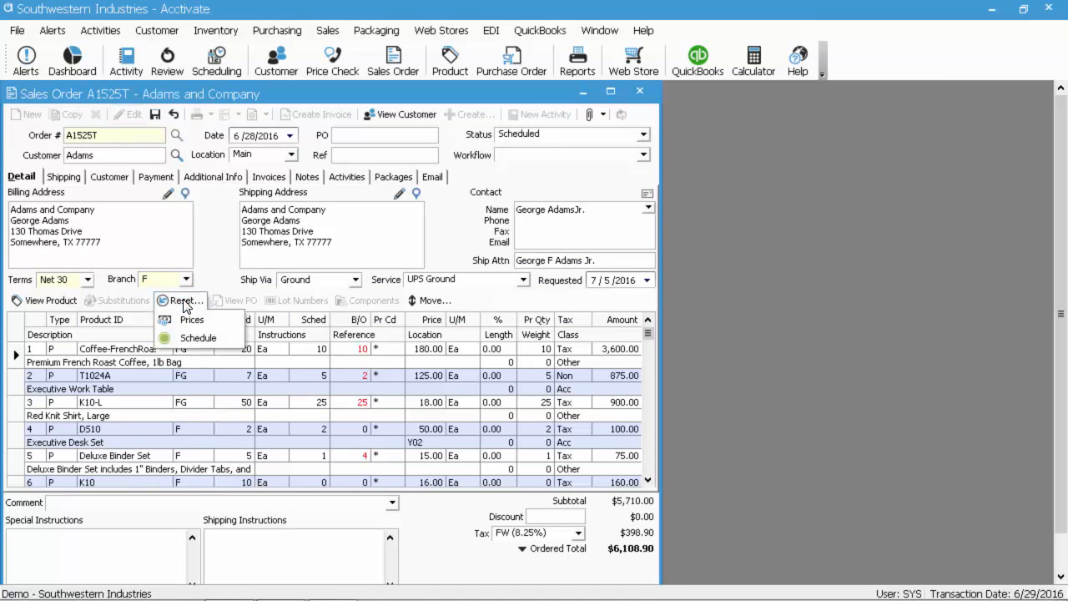
left_click(198, 338)
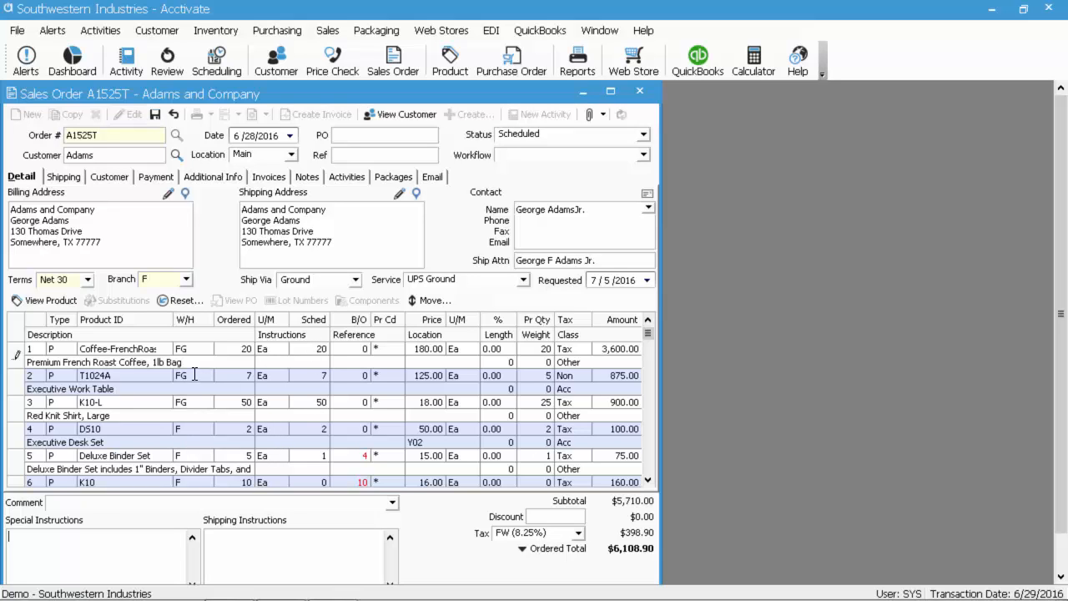
Open the components of the Deluxe Binder Set on line 5 and examine the kit, CP2003 and D5-X quantities.
left_click(14, 462)
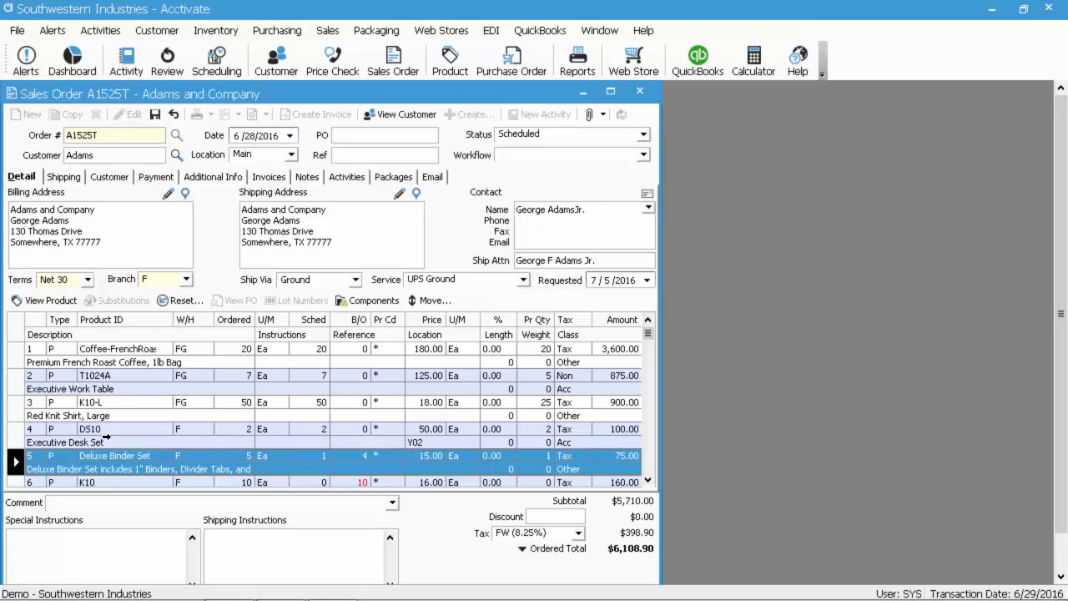
scroll(192, 406, "down", 1)
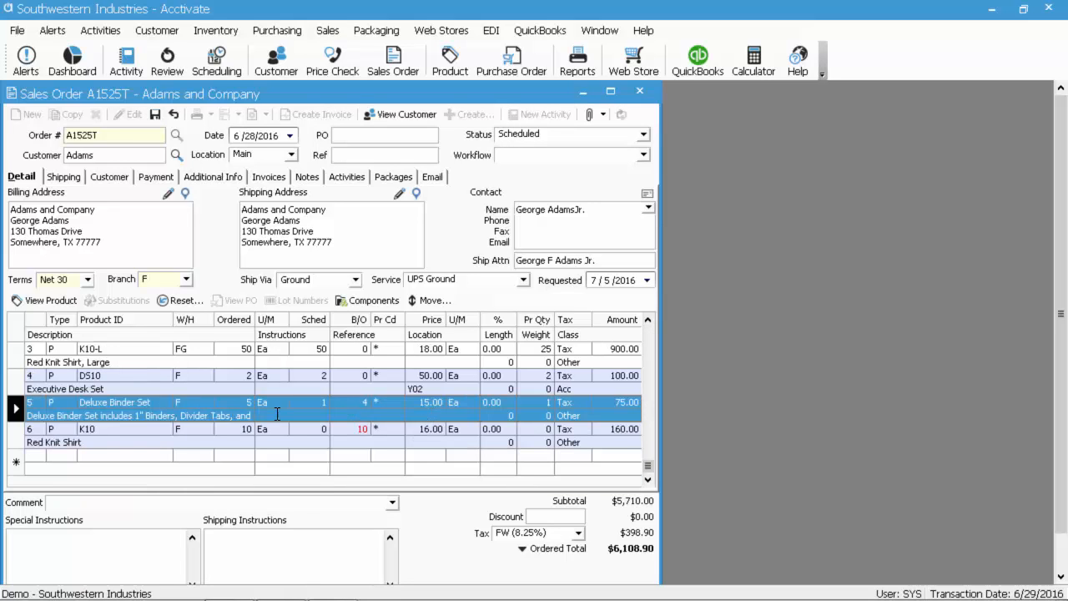
left_click(374, 304)
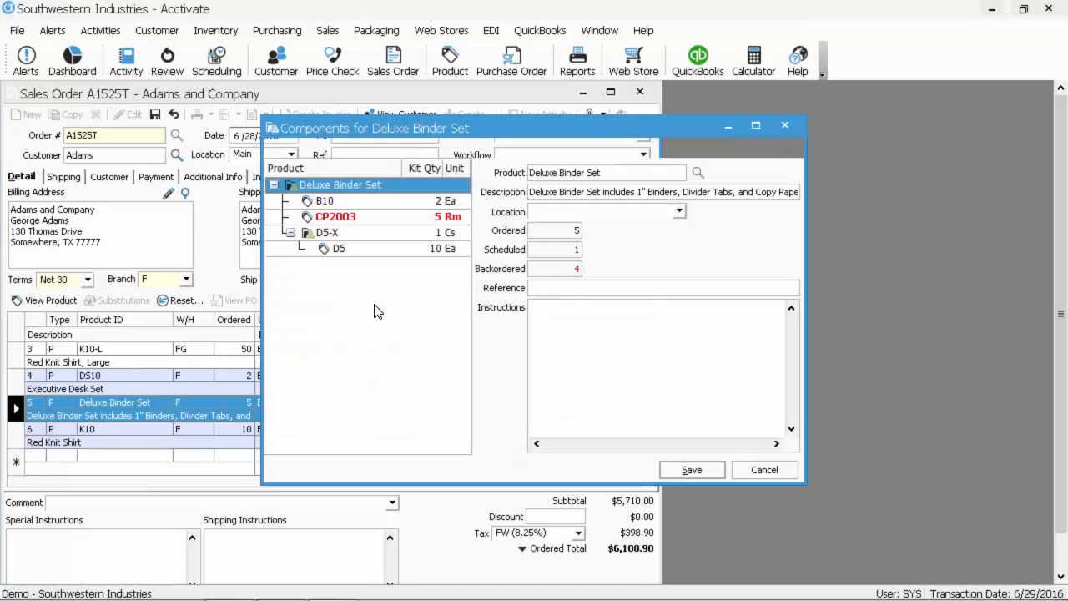
left_click(372, 222)
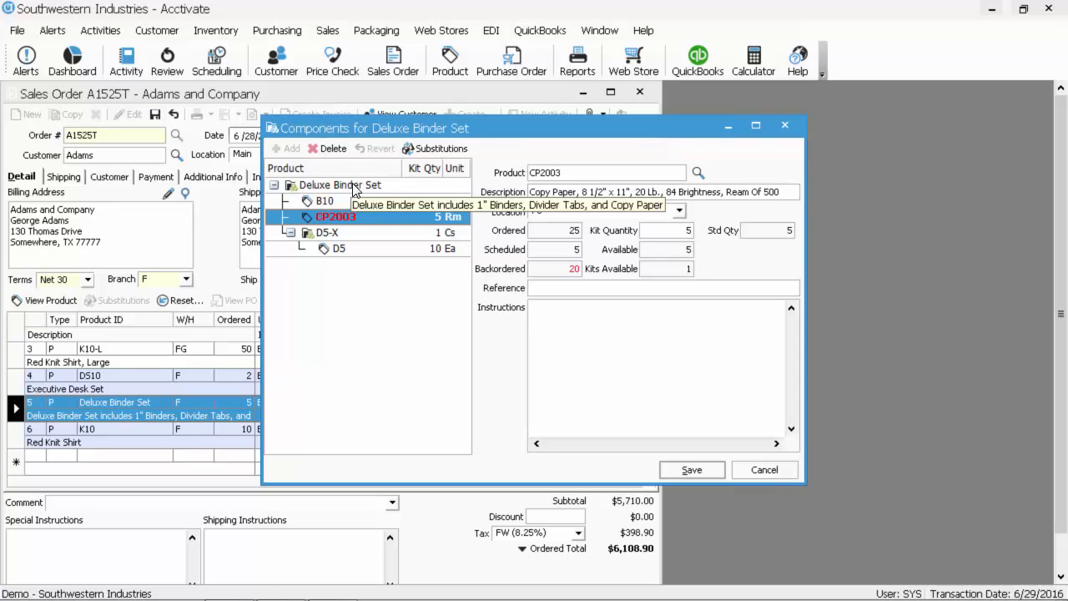
left_click(351, 188)
left_click(375, 232)
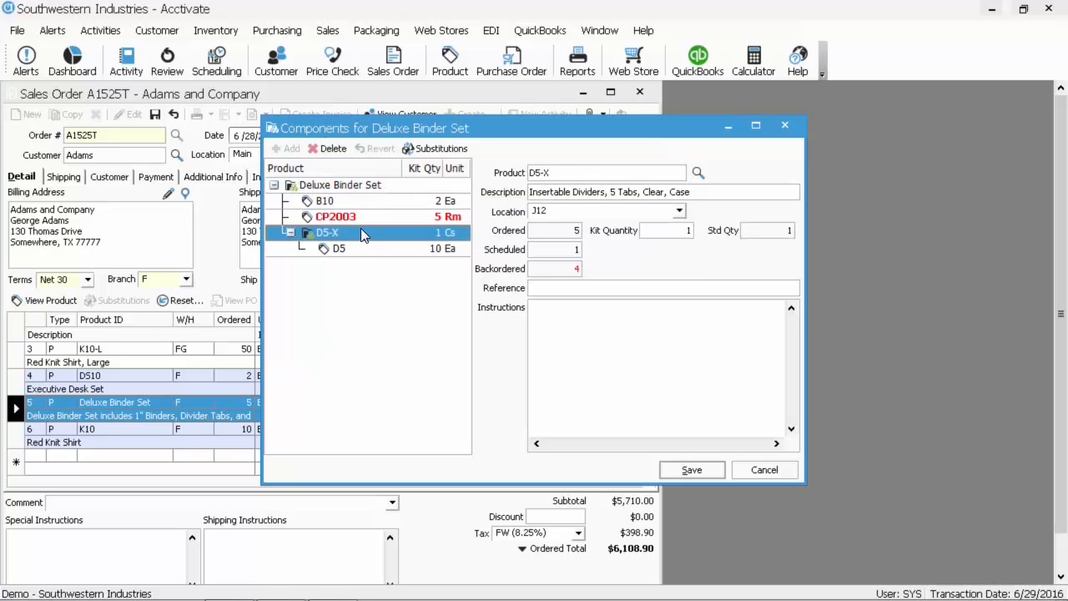
Substitute PAD45, Columnar Pad, 4 Column, for the backordered copy paper CP2003 in the Deluxe Binder Set.
left_click(368, 219)
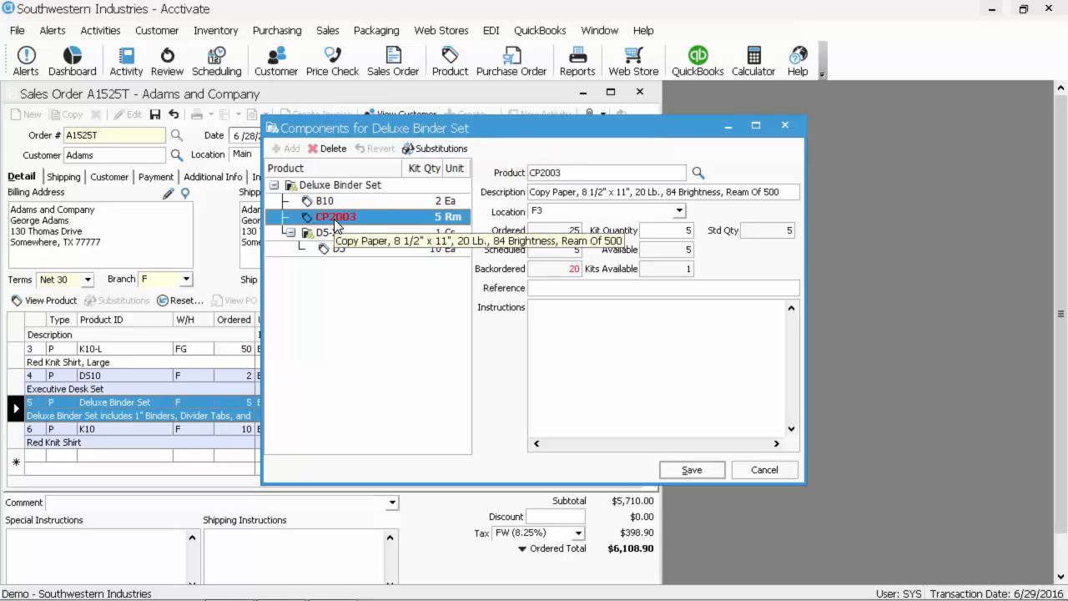
left_click(434, 148)
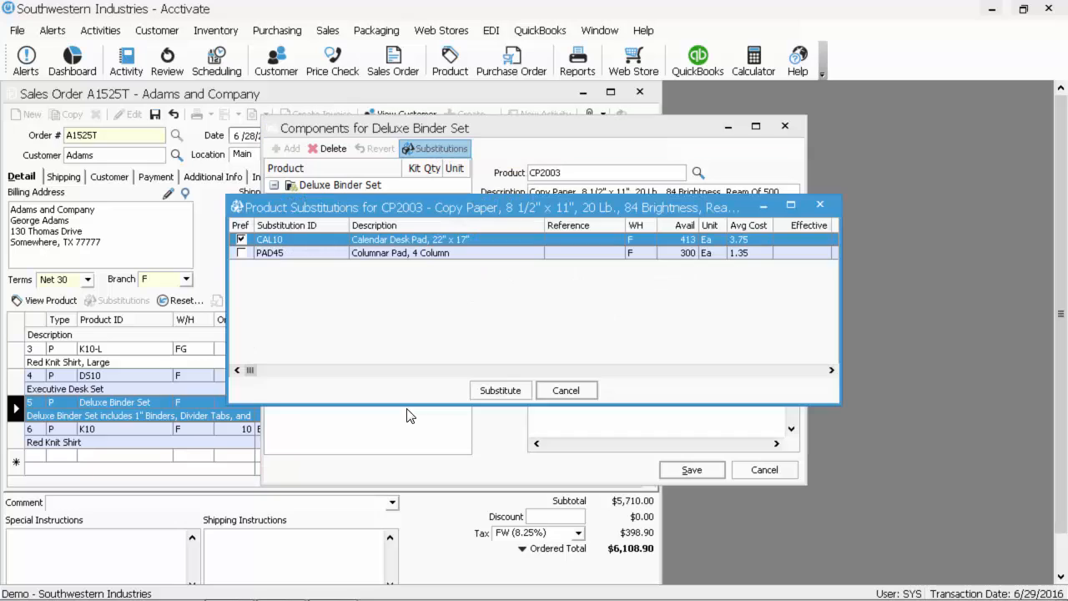
left_click(422, 254)
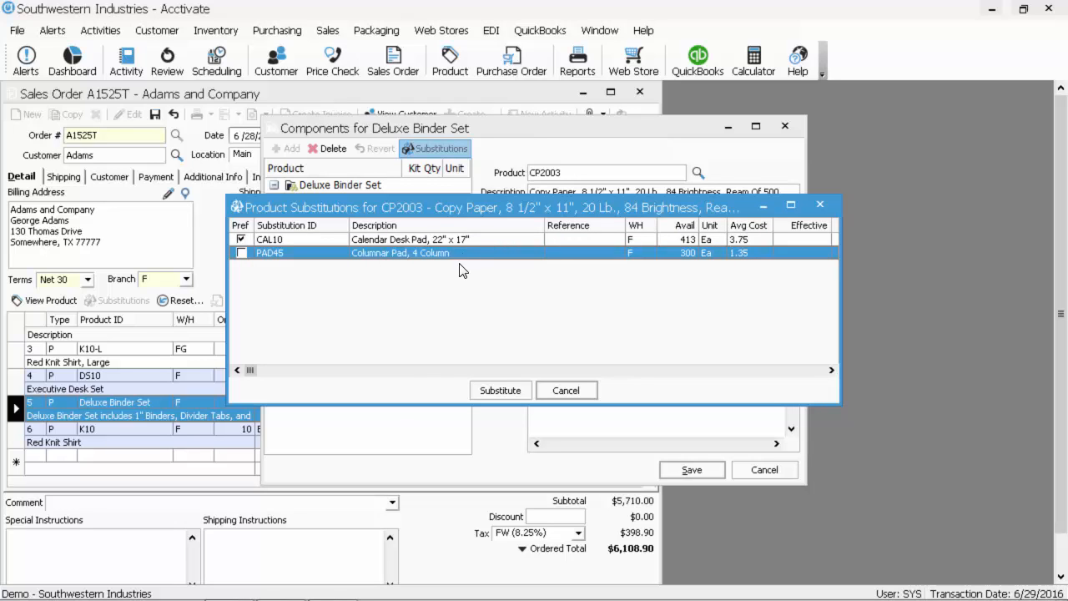
left_click(502, 390)
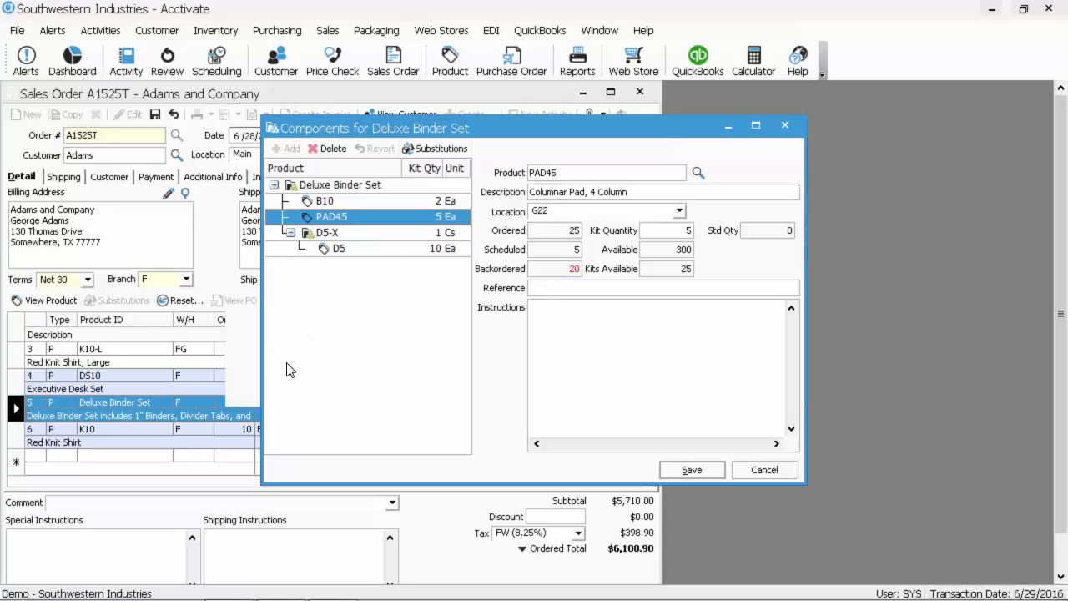
Try adding B85-1, Plastic Folder, to the Deluxe Binder Set from products available in any warehouse, and delete that component.
left_click(333, 188)
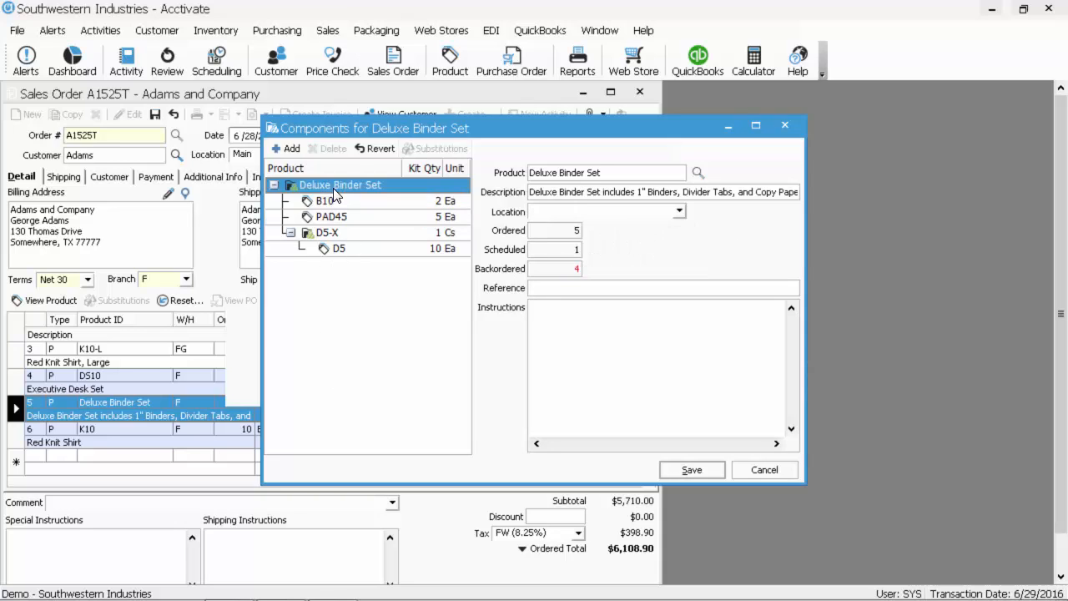
left_click(287, 148)
left_click(424, 417)
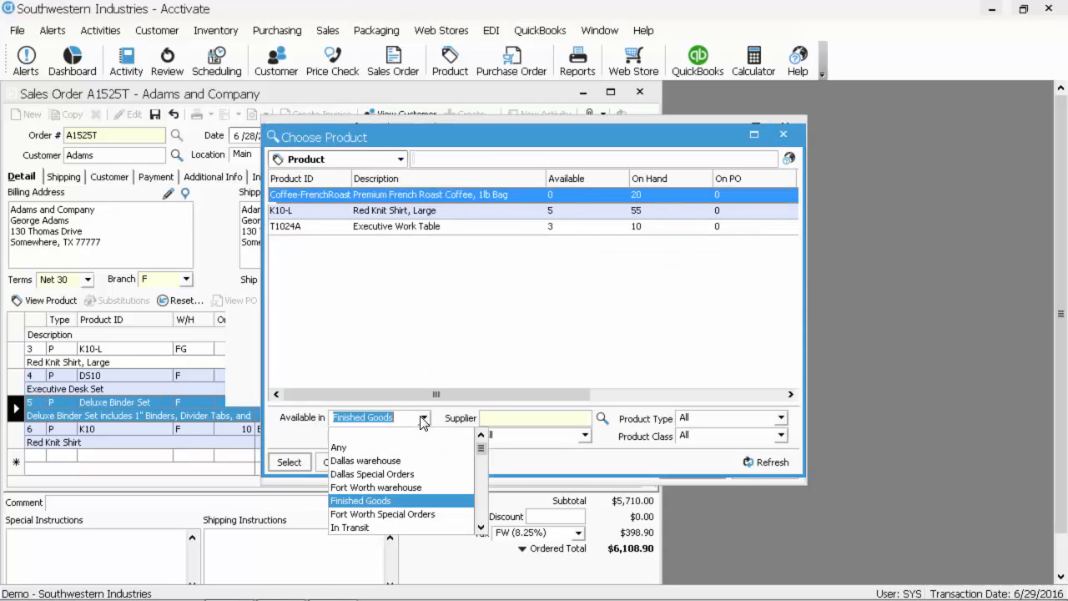
left_click(342, 448)
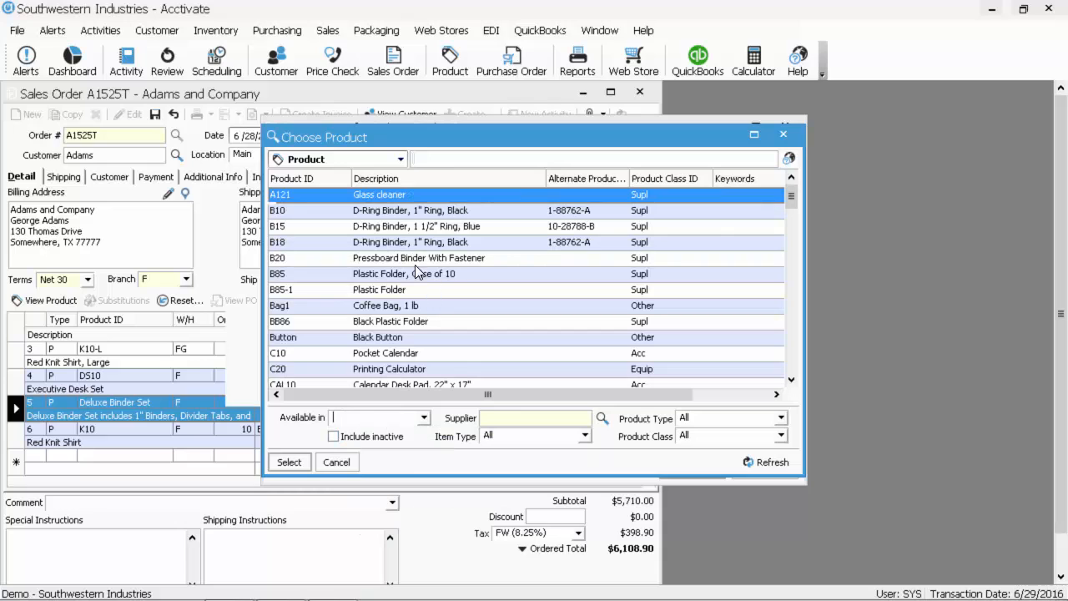
double_click(392, 289)
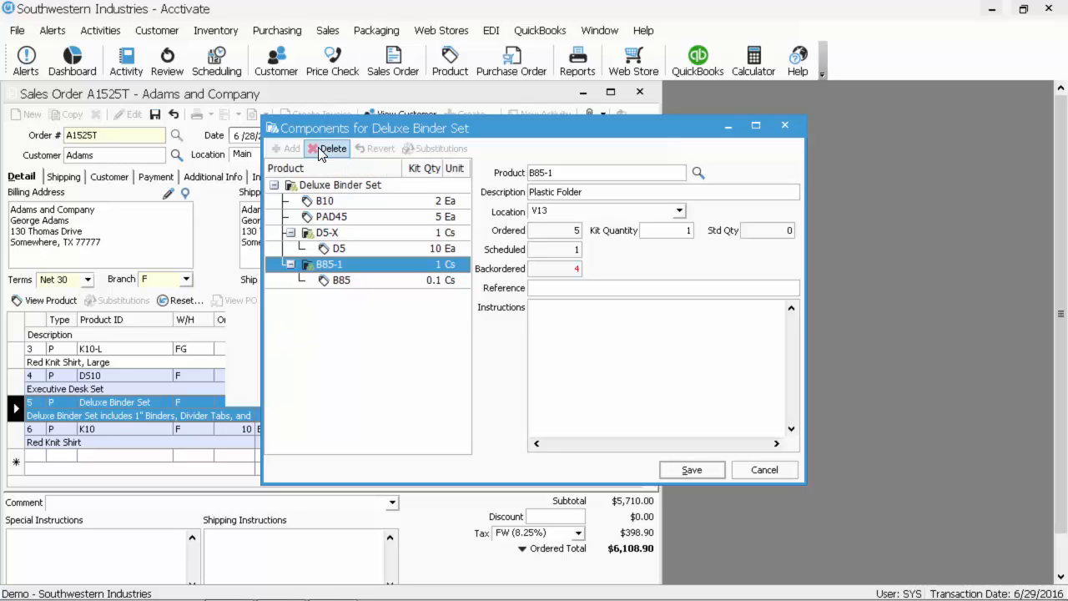
left_click(319, 149)
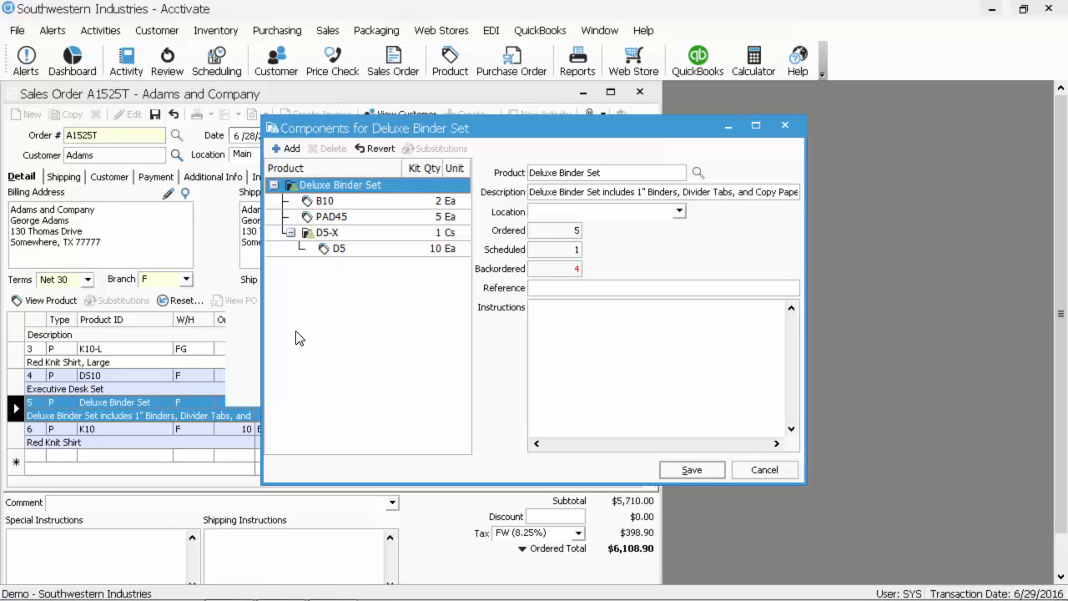
Save the Deluxe Binder Set's components and reset the sales order's schedule.
left_click(691, 470)
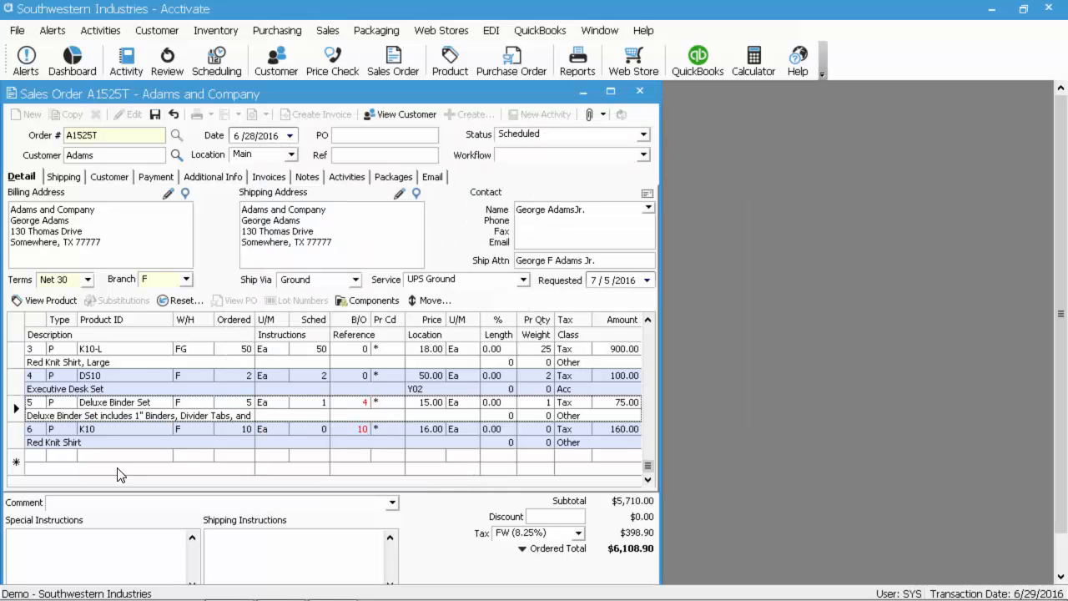
left_click(181, 302)
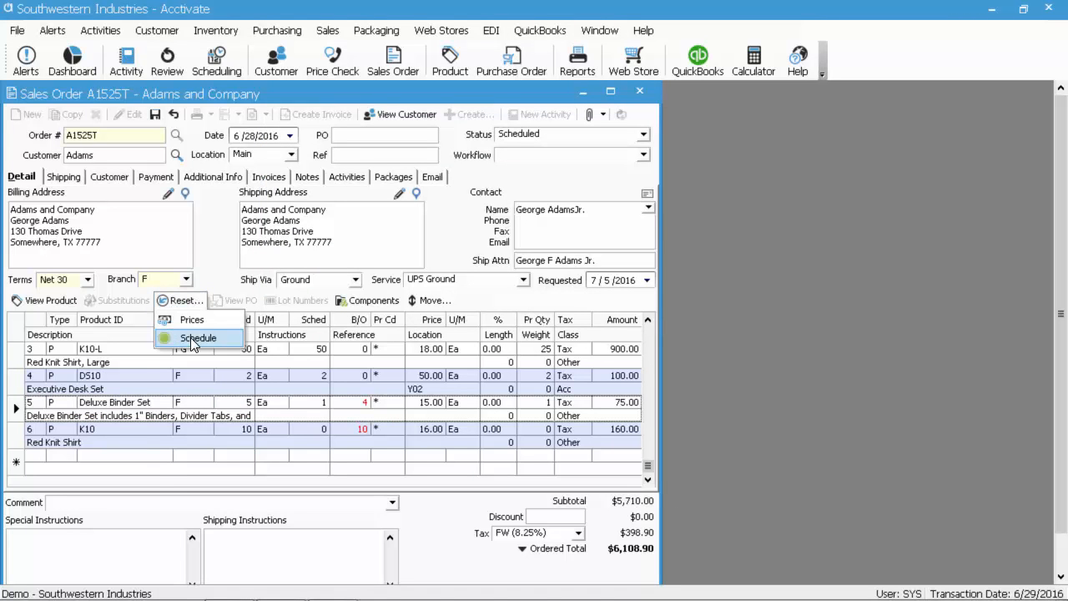
left_click(190, 337)
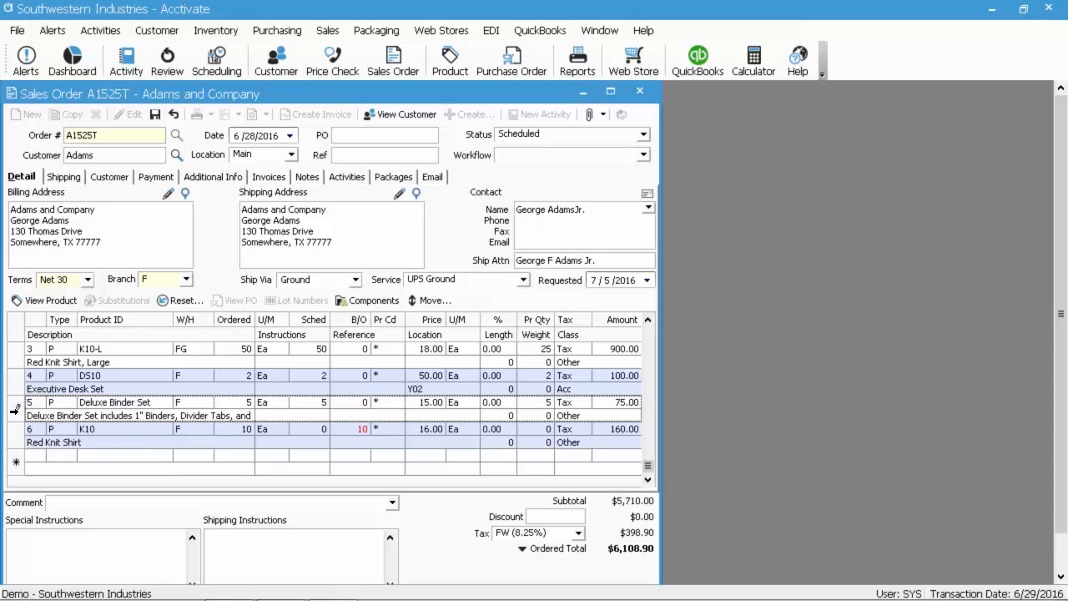
Review the components of the Deluxe Binder Set on line 5 and save them.
left_click(15, 409)
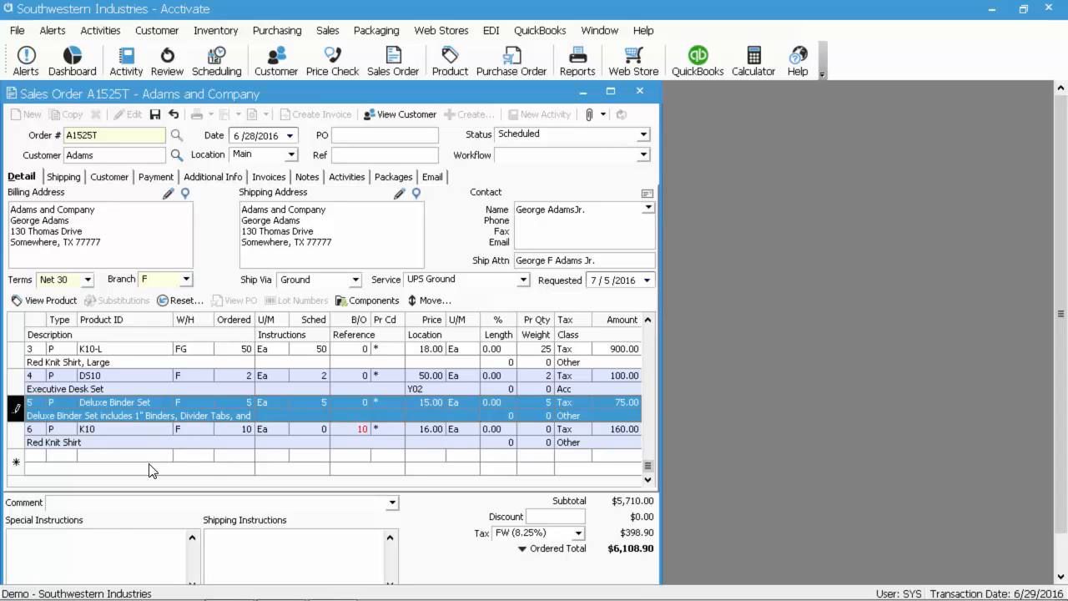
left_click(389, 303)
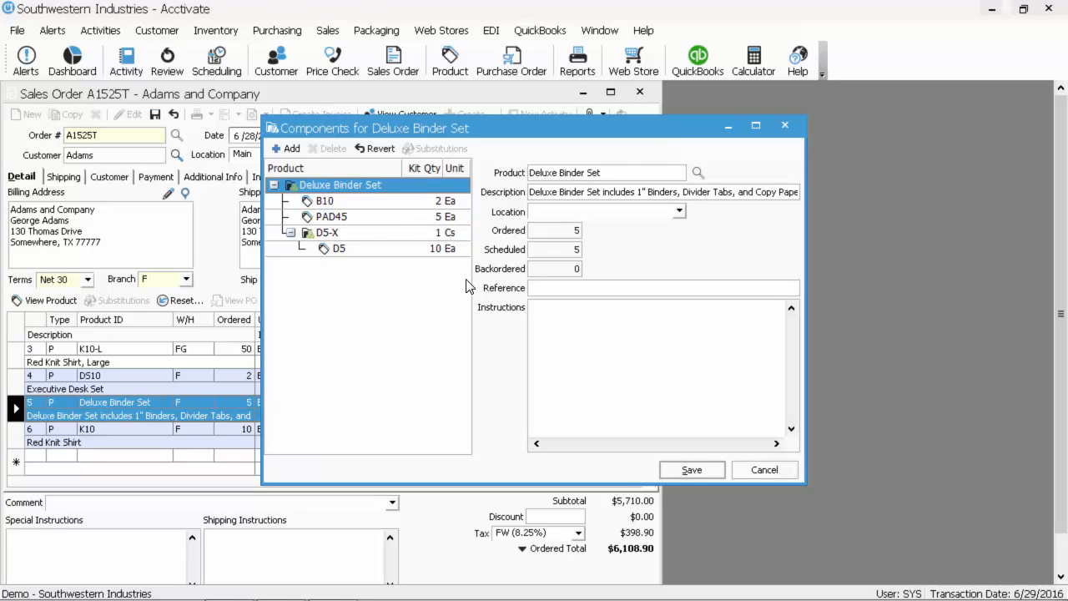
left_click(690, 471)
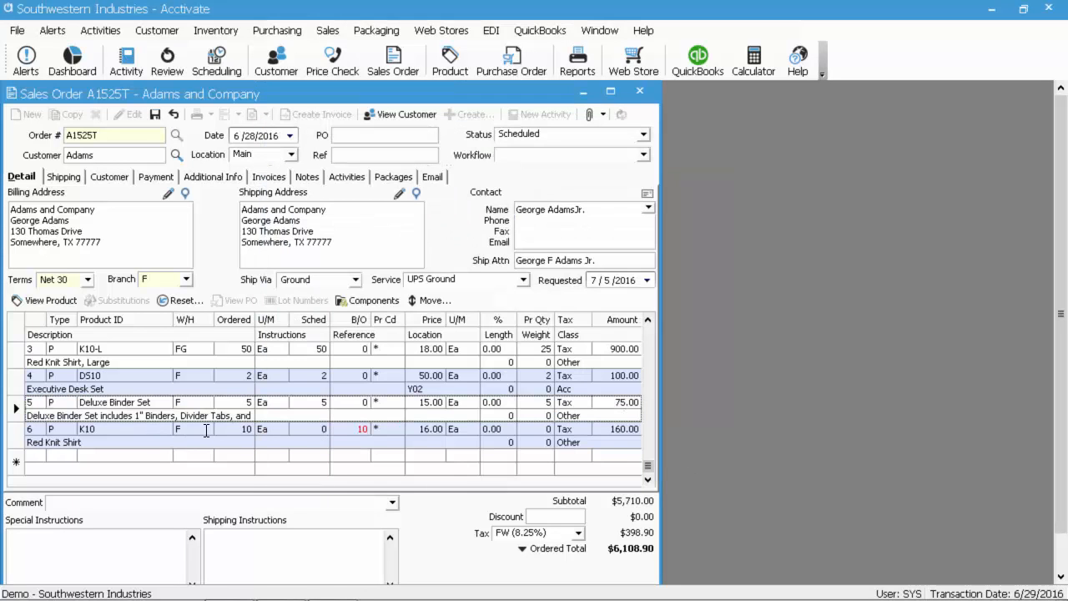
Fill the K10 Red Knit Shirt assortment on line 6 with 3 K10-L, 3 K10-M, 2 K10-S and 2 K10-XL.
left_click(16, 437)
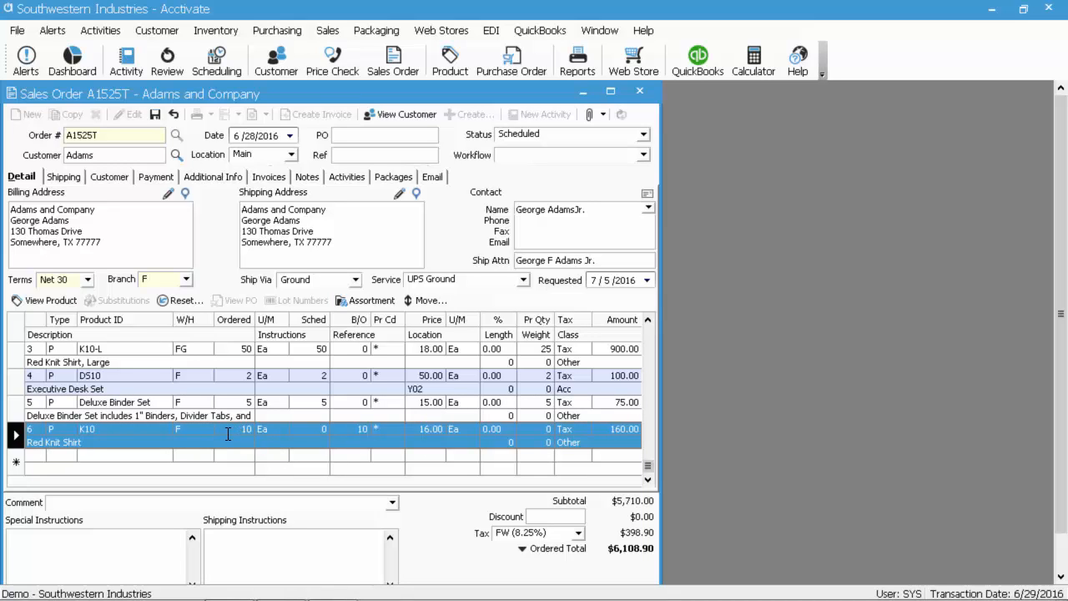
left_click(364, 302)
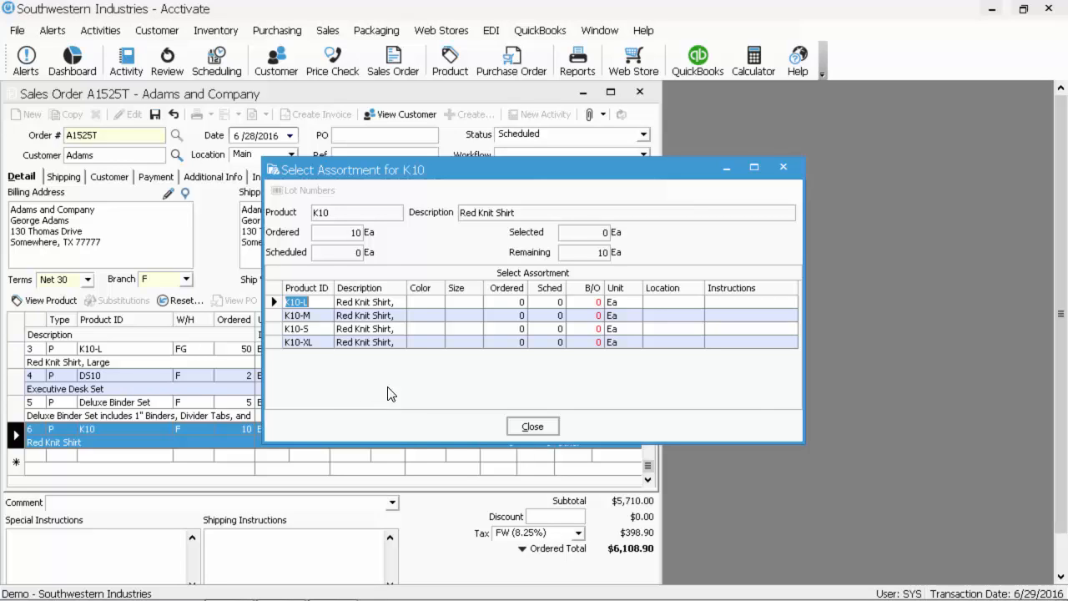
left_click(496, 303)
type("3")
key("Down")
type("3")
key("Down")
type("2")
key("Down")
type("2")
key("Up")
left_click(276, 330)
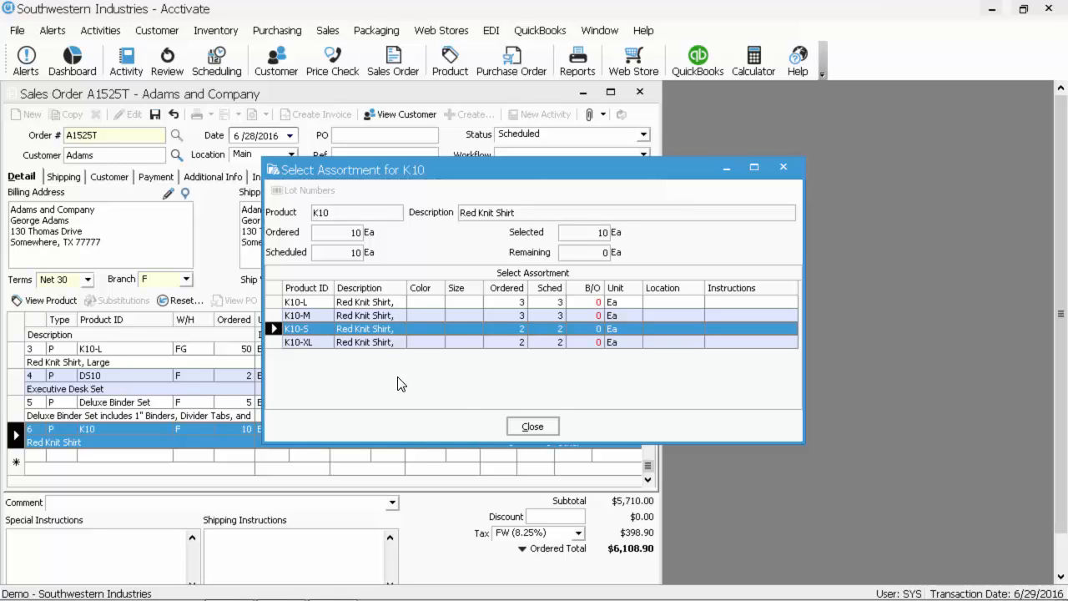
Check the assortment's remaining quantity, close the assortment and save the sales order.
left_click(584, 255)
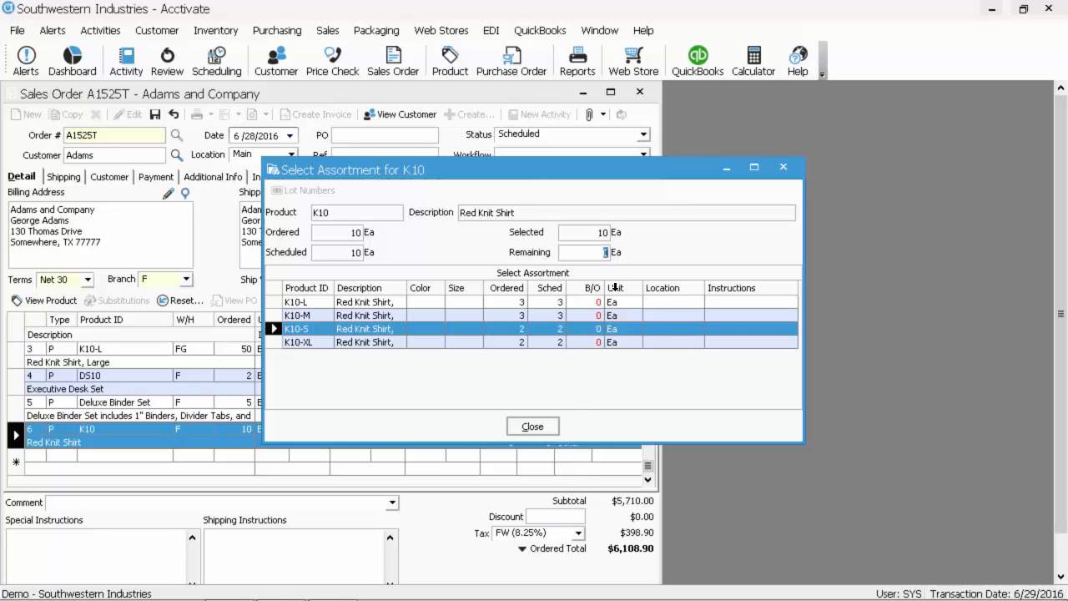
left_click(533, 427)
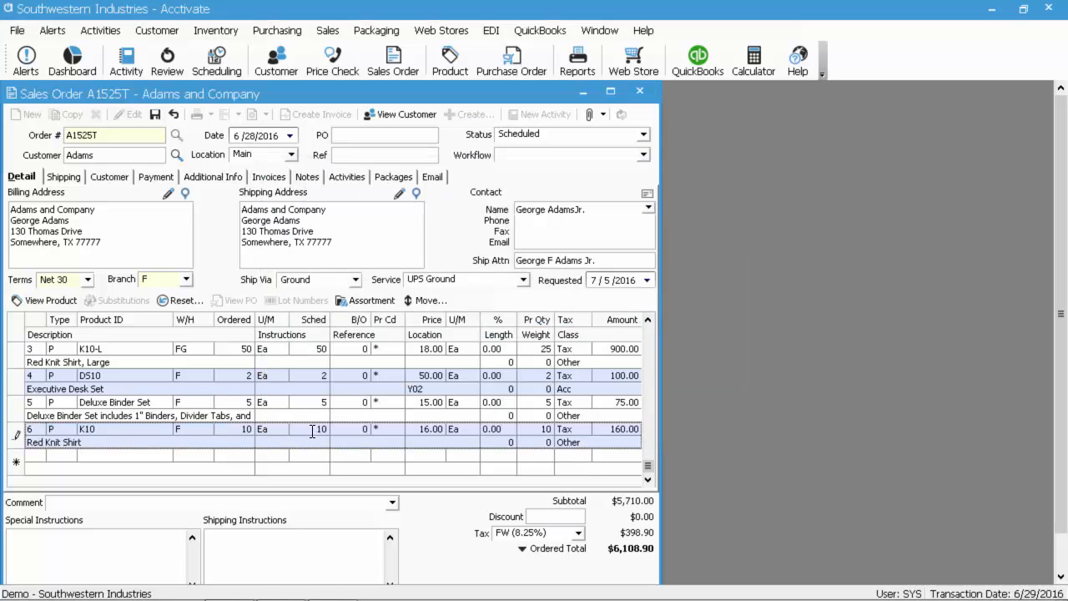
left_click(156, 114)
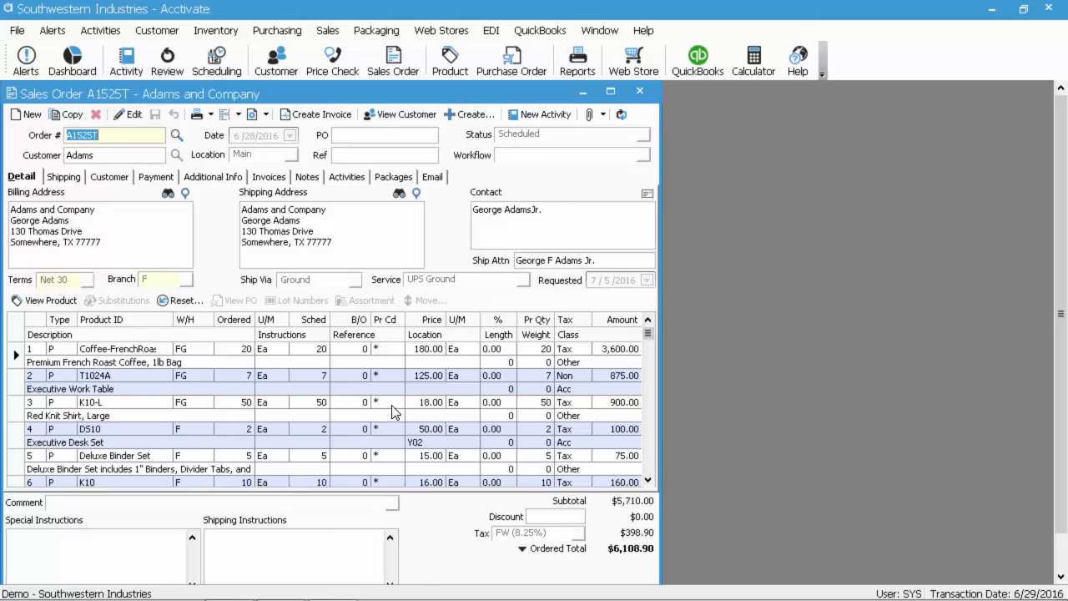
Review the scheduled and backordered quantities on all six lines of the saved sales order.
left_click(357, 409)
scroll(350, 413, "down", 1)
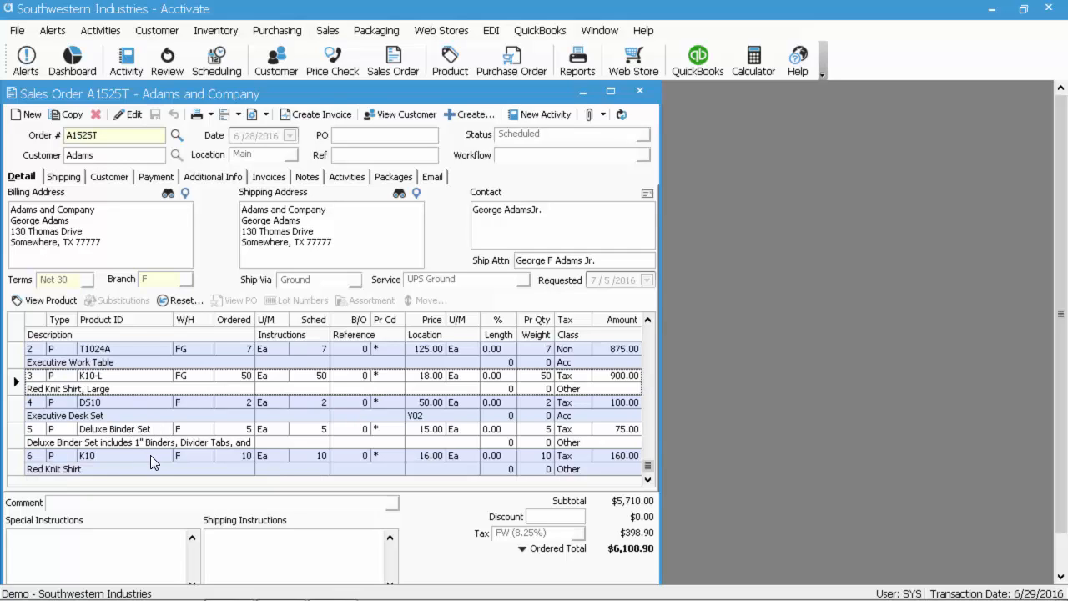
scroll(150, 455, "up", 1)
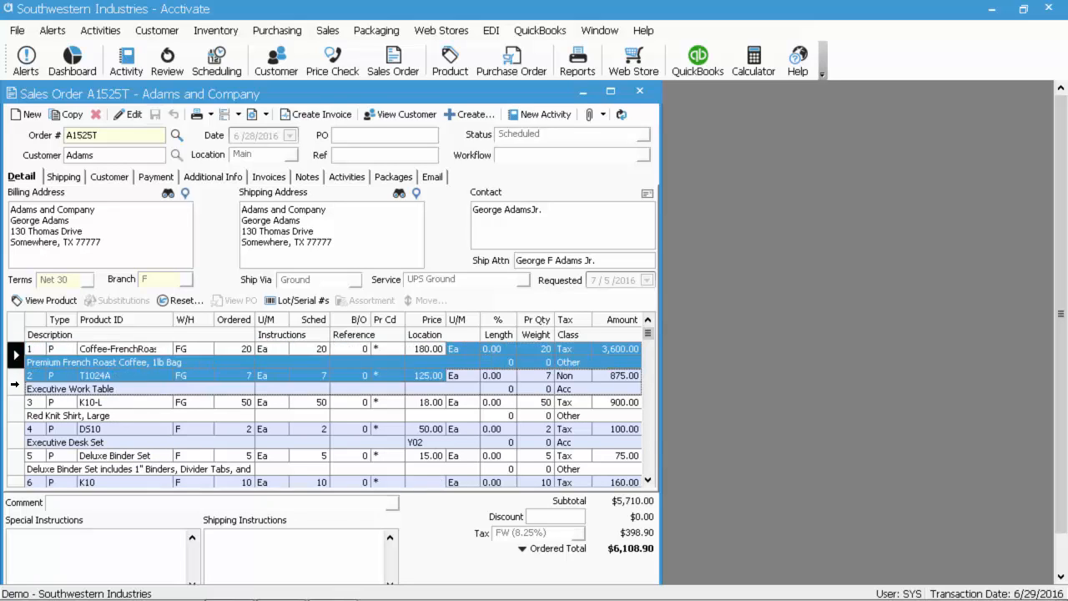
left_click(15, 409)
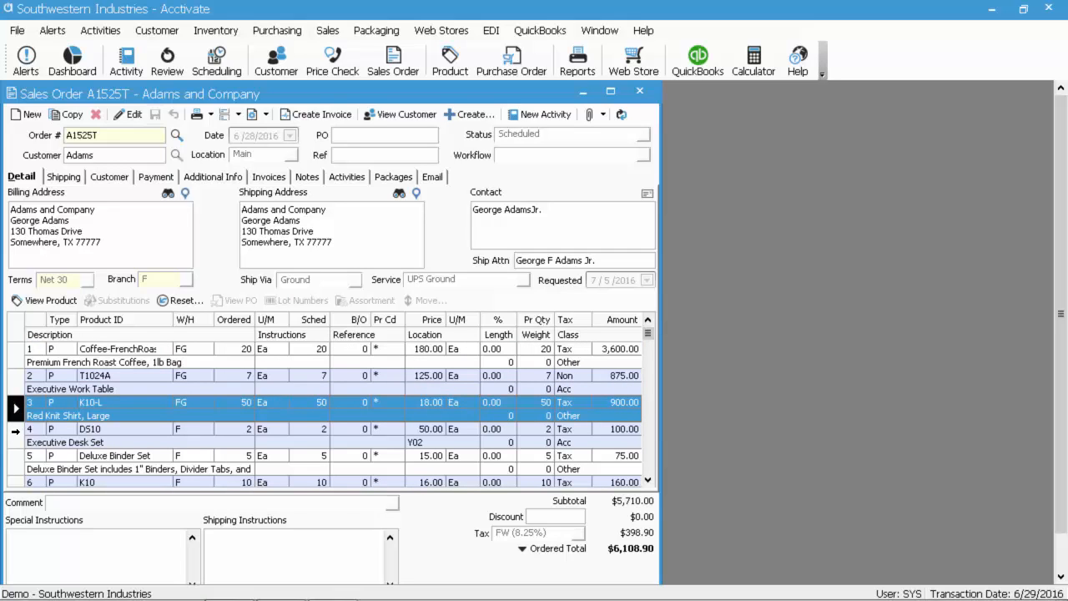
left_click(14, 432)
left_click(14, 461)
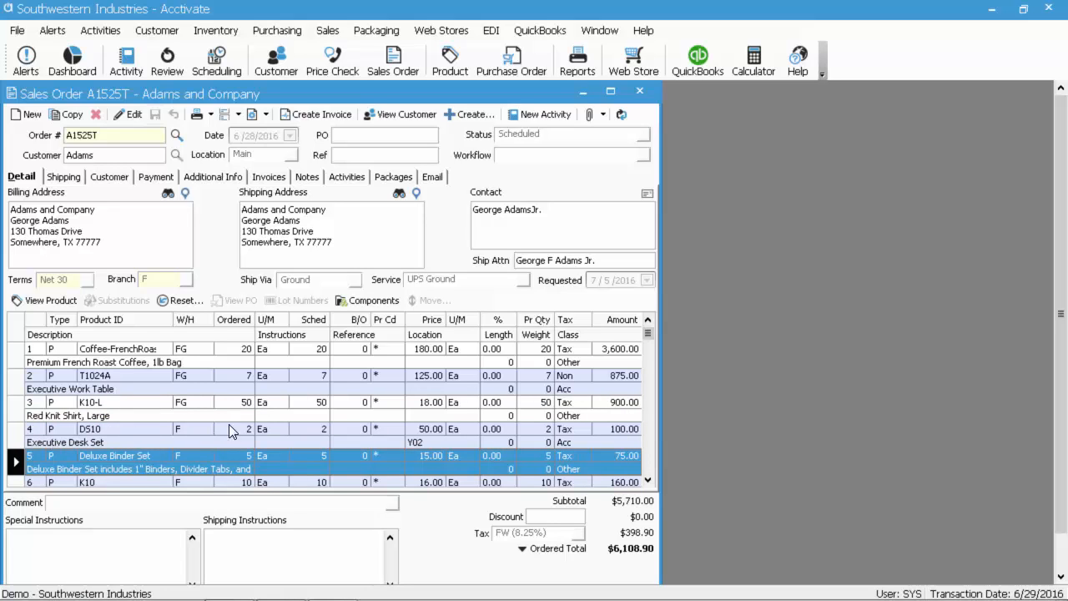
scroll(239, 417, "down", 1)
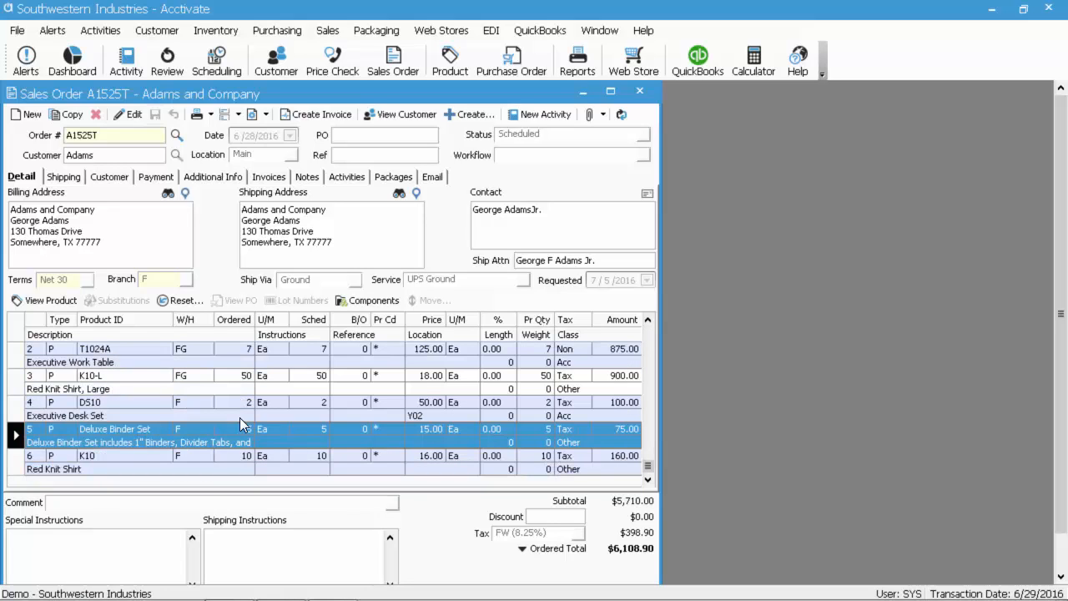
left_click(13, 457)
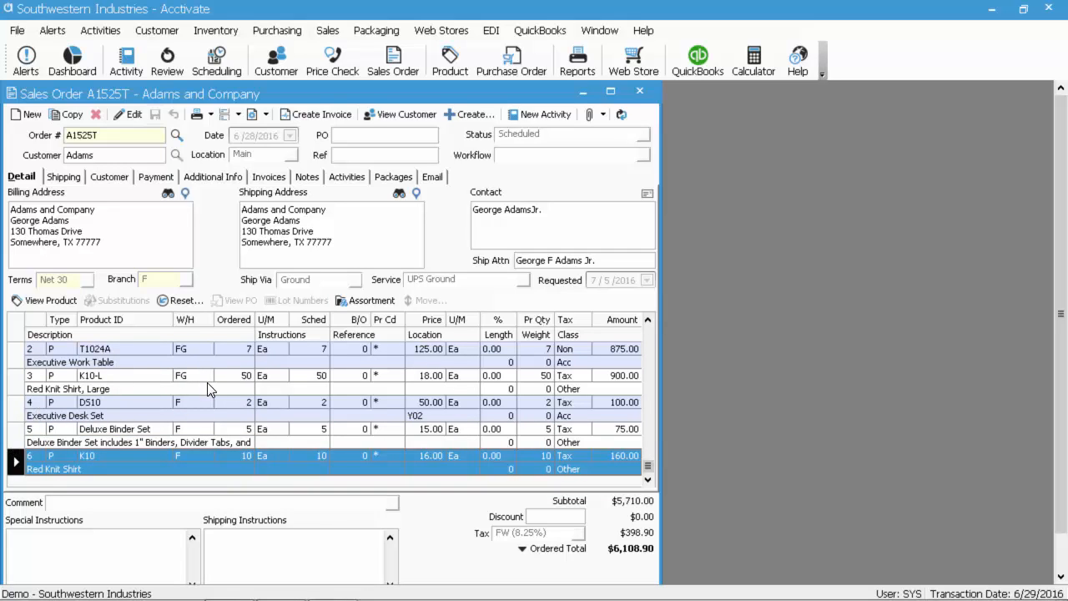
left_click(387, 354)
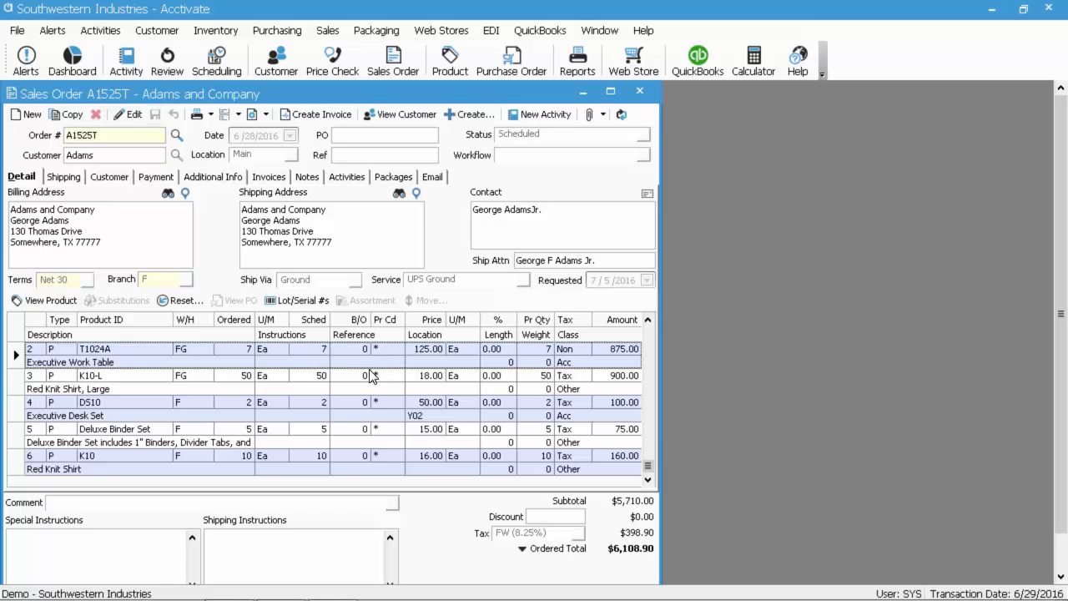
Close the sales order and examine the Finished Goods warehouse's inventory GL account in Configuration Manager.
left_click(647, 97)
left_click(16, 30)
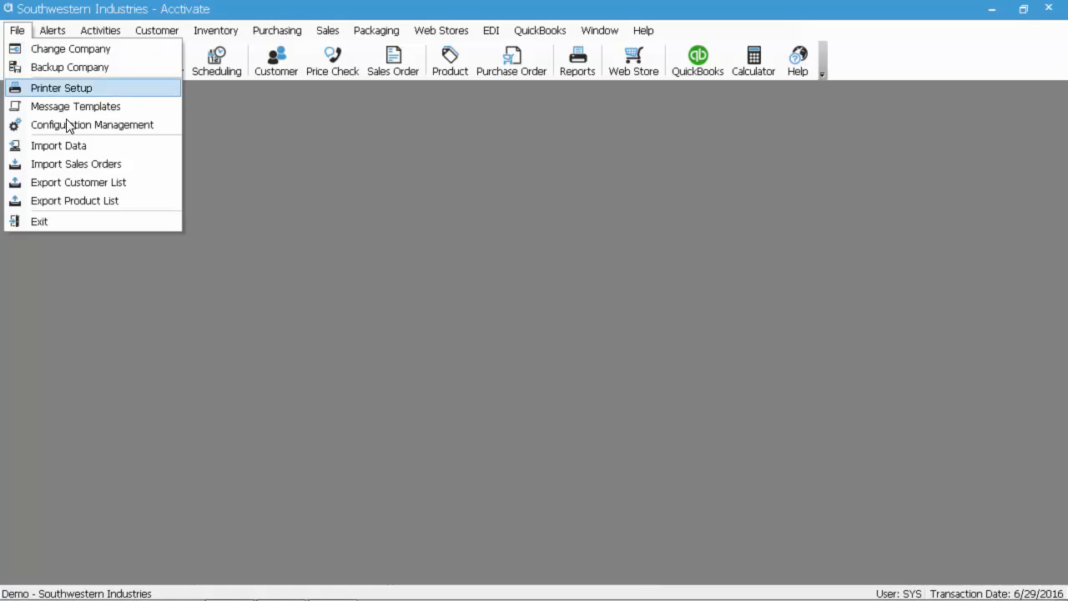
left_click(67, 125)
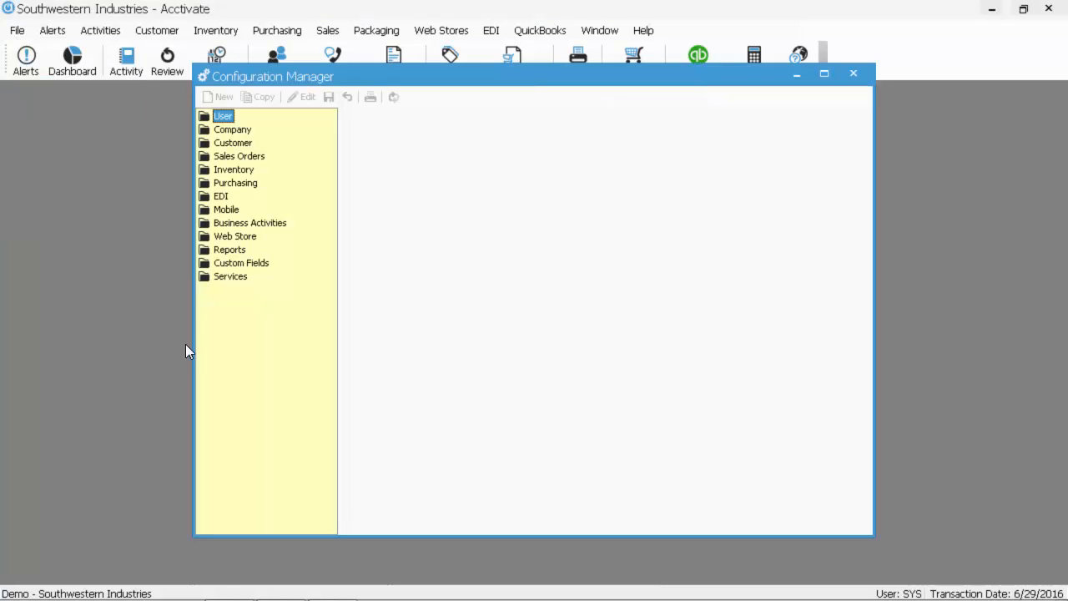
double_click(234, 170)
left_click(253, 196)
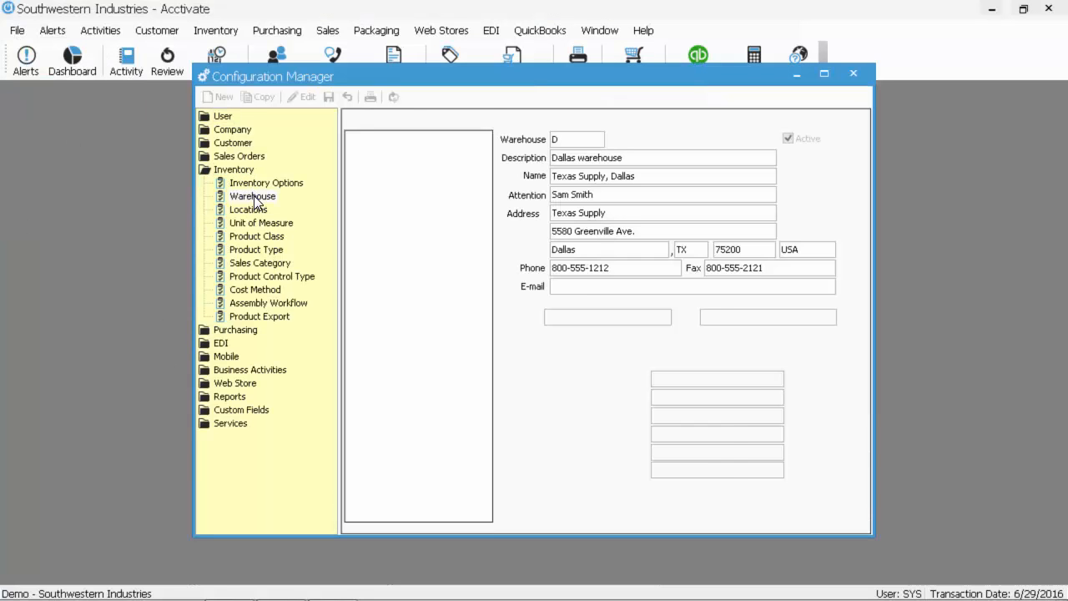
left_click(400, 171)
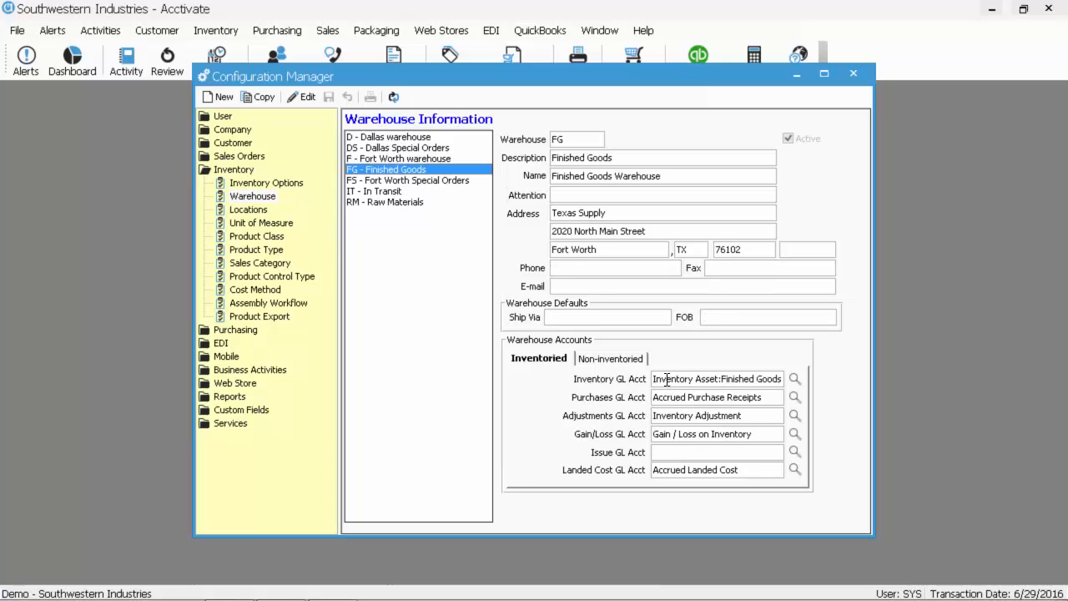
left_click_drag(668, 379, 793, 380)
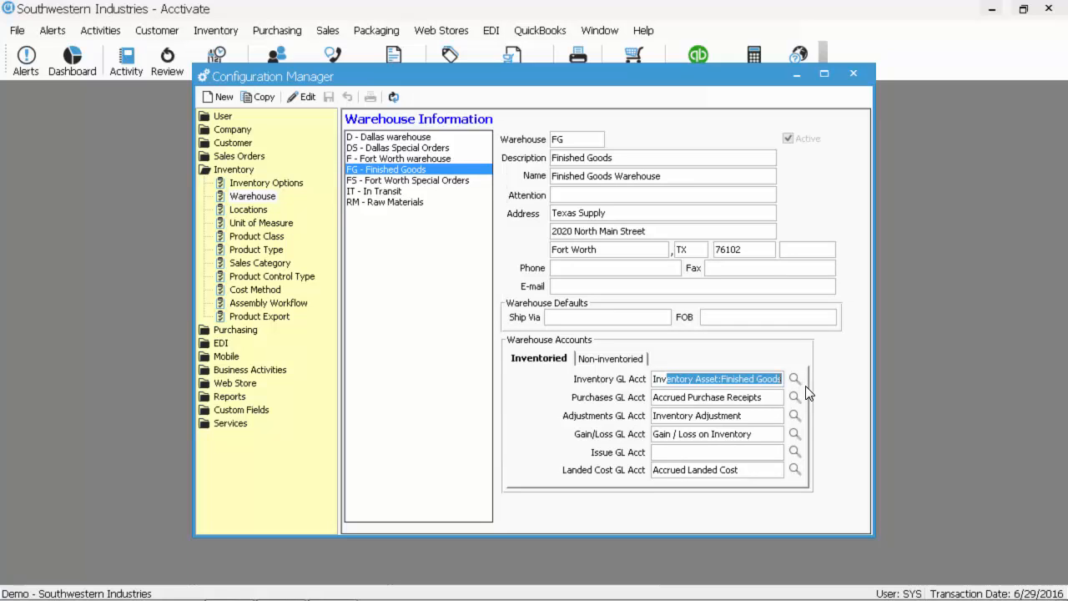
Examine the inventory GL accounts of the Raw Materials and In Transit warehouses.
left_click(387, 206)
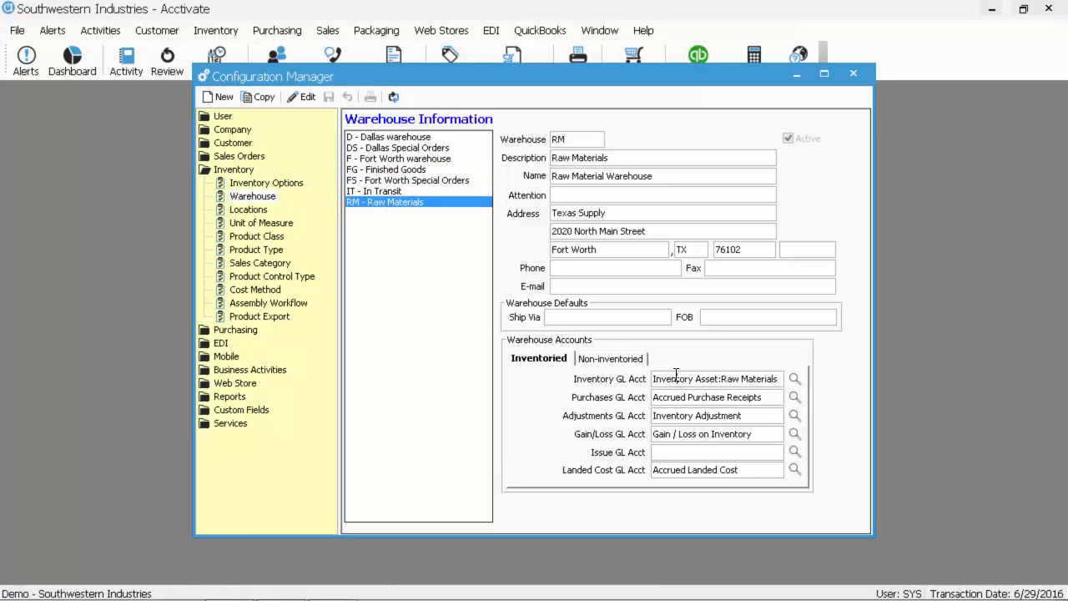
left_click_drag(677, 380, 793, 380)
left_click(748, 380)
left_click(375, 192)
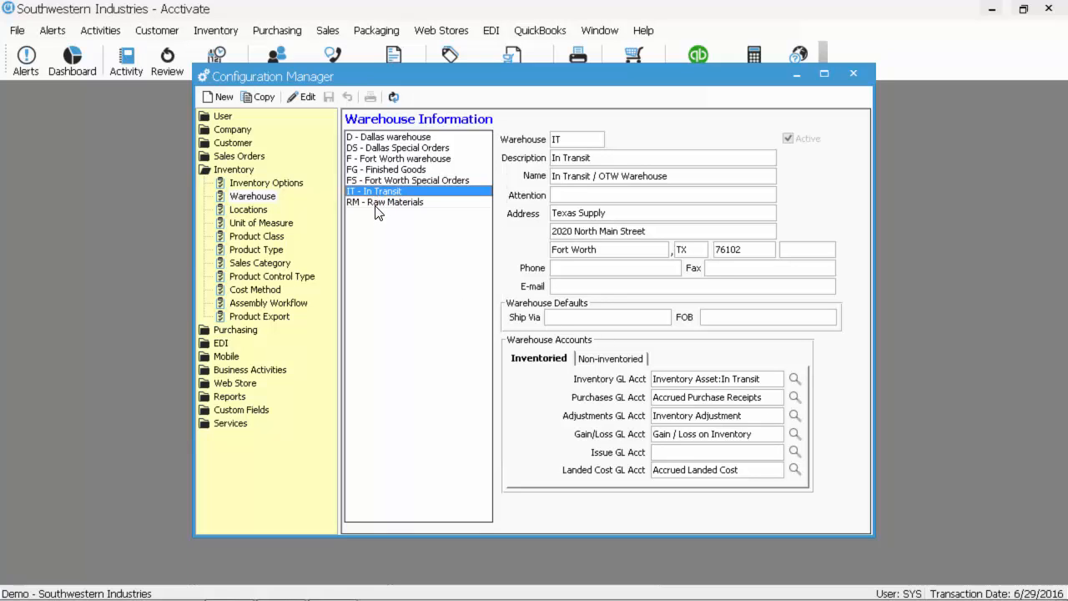
left_click(375, 203)
Examine the Fort Worth warehouse's non-inventoried and inventoried accounts.
left_click(395, 158)
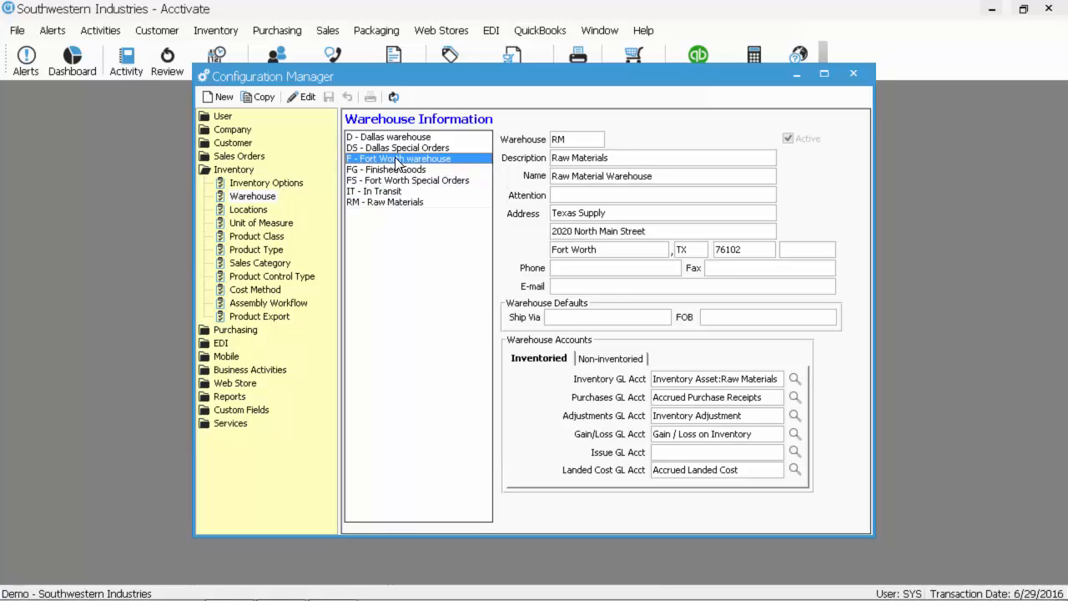
left_click(593, 363)
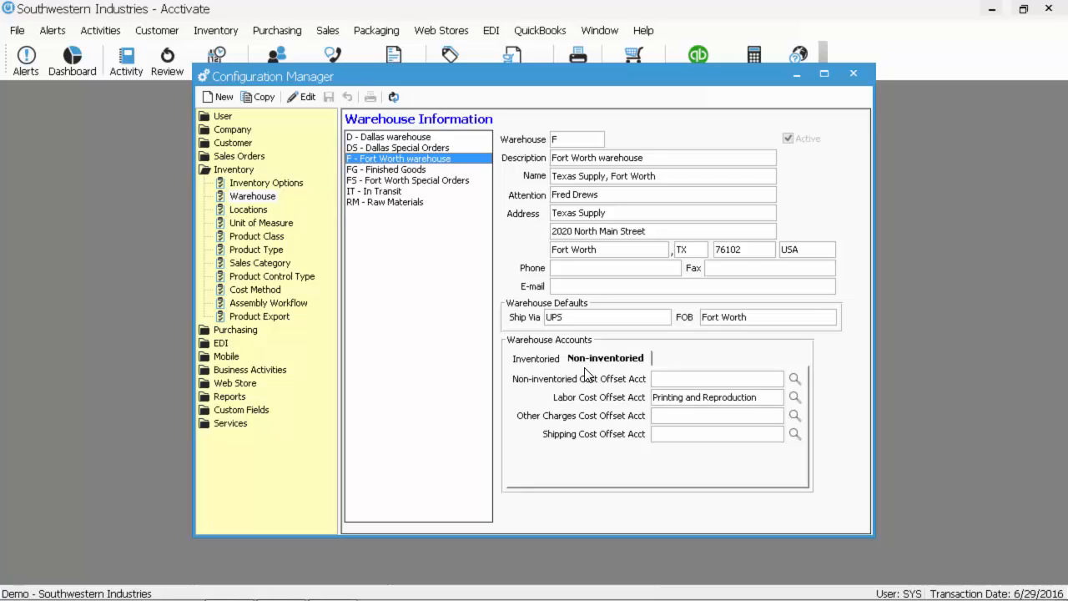
left_click(539, 359)
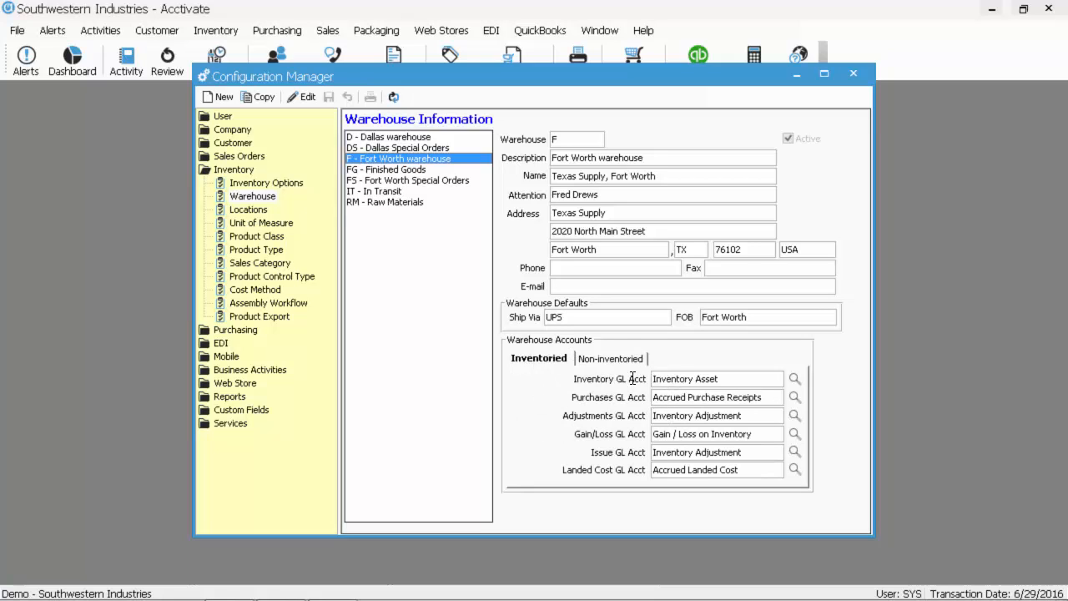
Compare the settings of the Raw Materials, Finished Goods, Dallas, Fort Worth, special-order and In Transit warehouses.
left_click(405, 204)
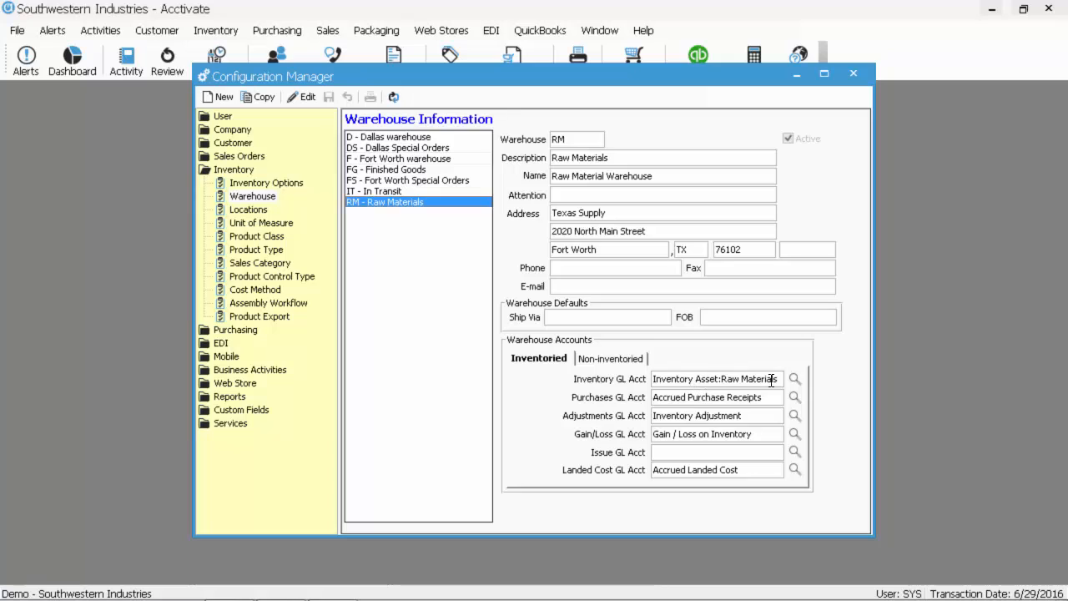
left_click(389, 171)
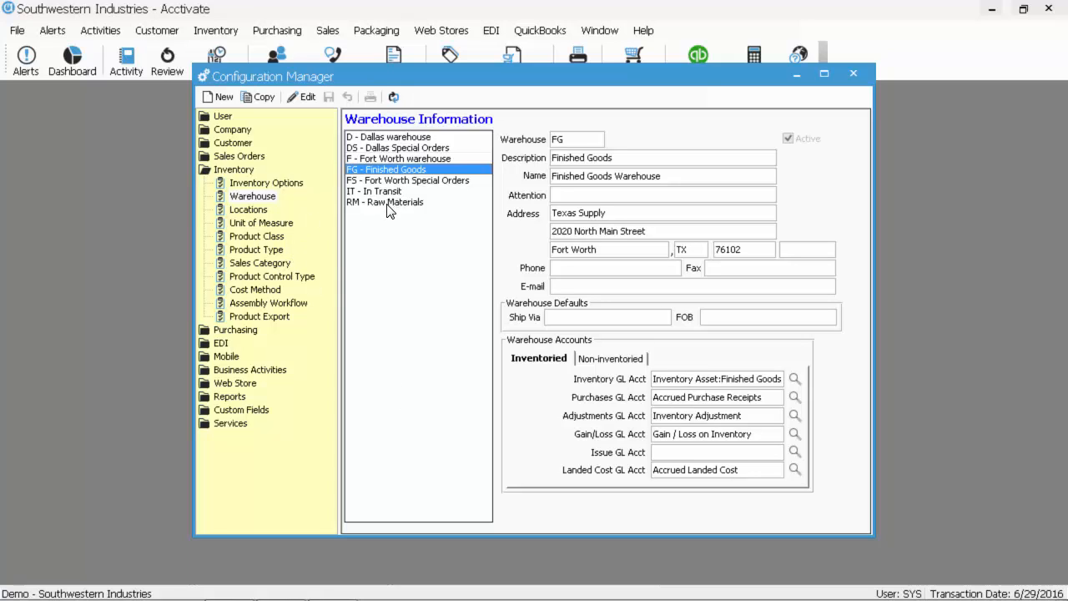
left_click(380, 139)
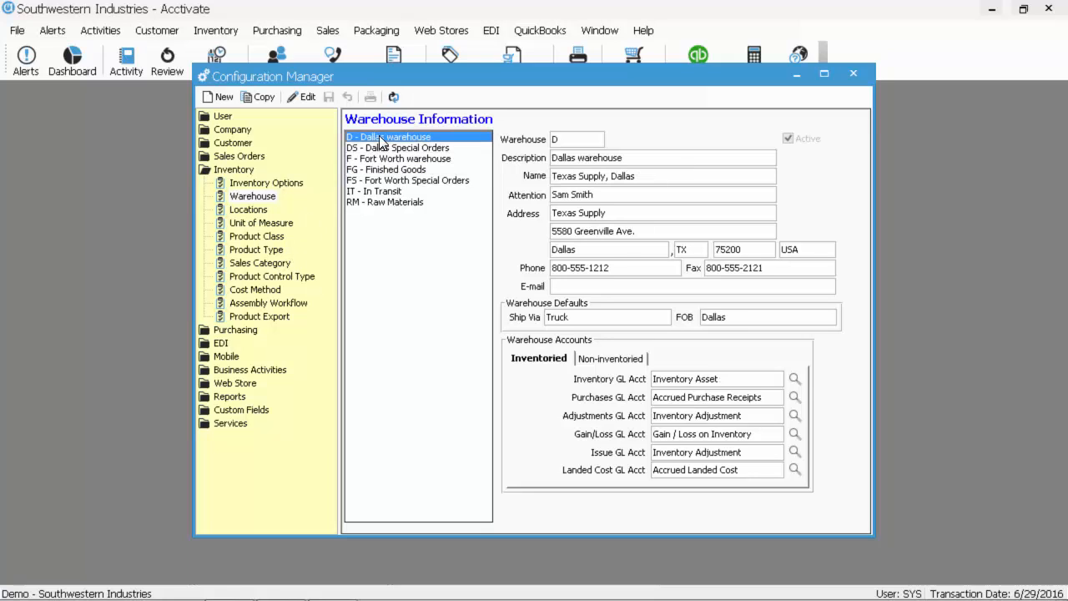
left_click(384, 159)
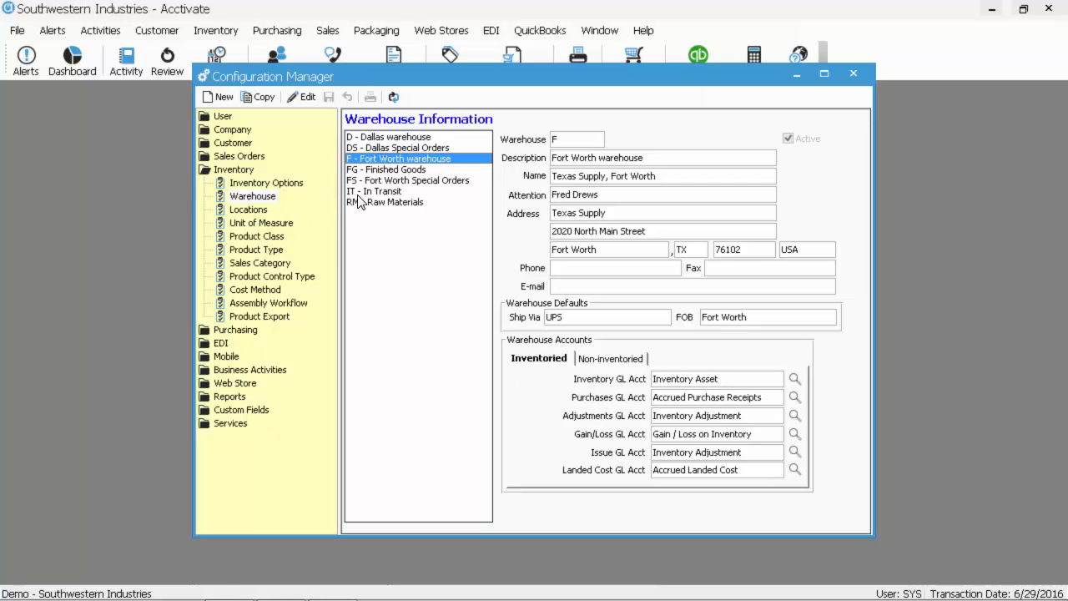
left_click(373, 180)
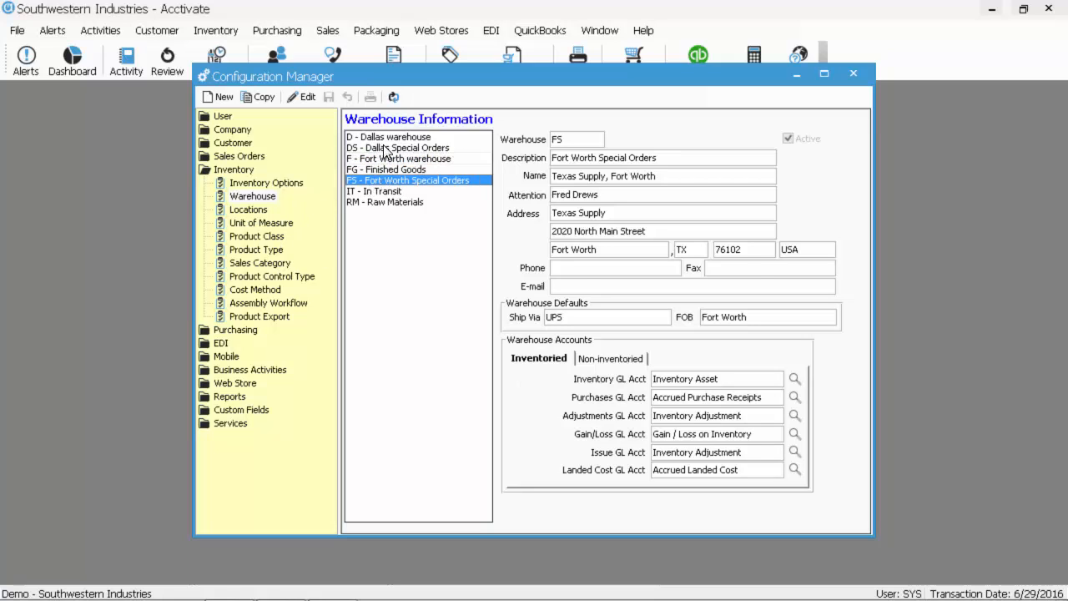
left_click(386, 148)
left_click(408, 180)
left_click(393, 170)
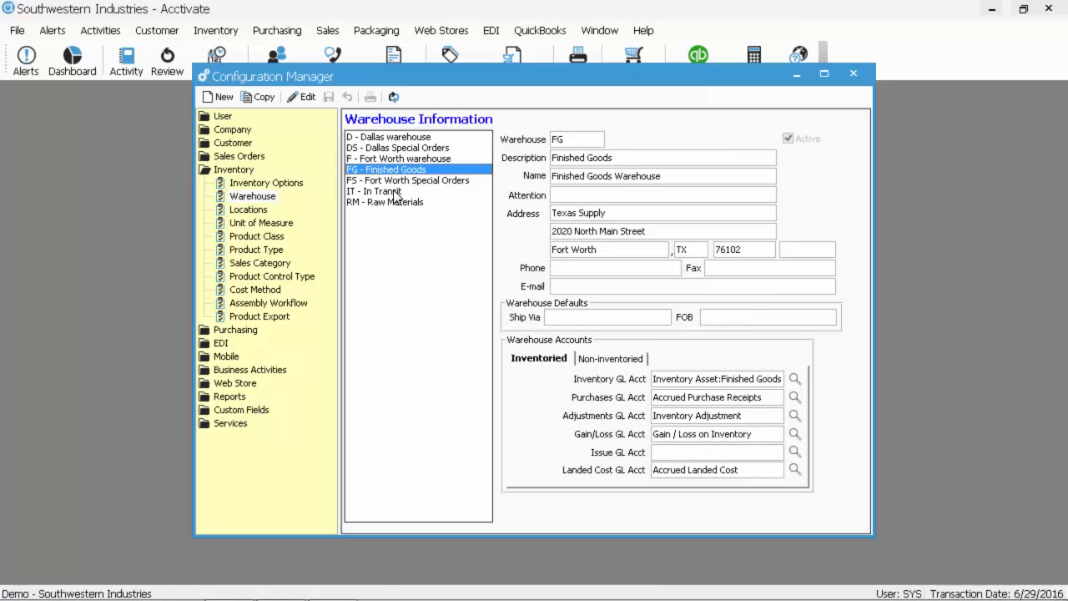
left_click(395, 192)
left_click(395, 204)
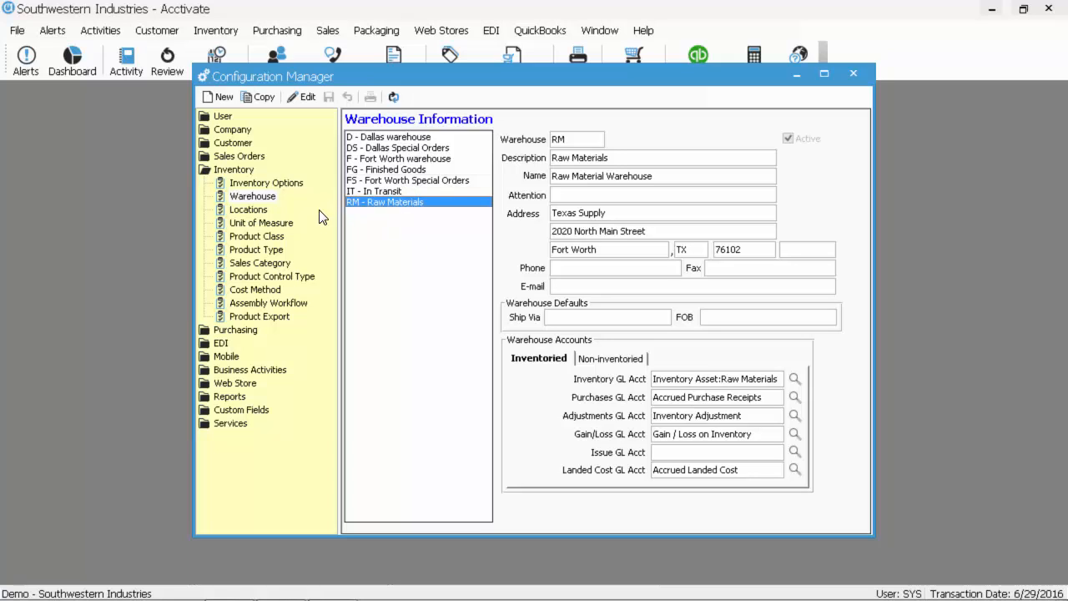
Close the configuration and review the status options for changing an assembly work order's workflow, including In Progress, without applying a change.
left_click(853, 72)
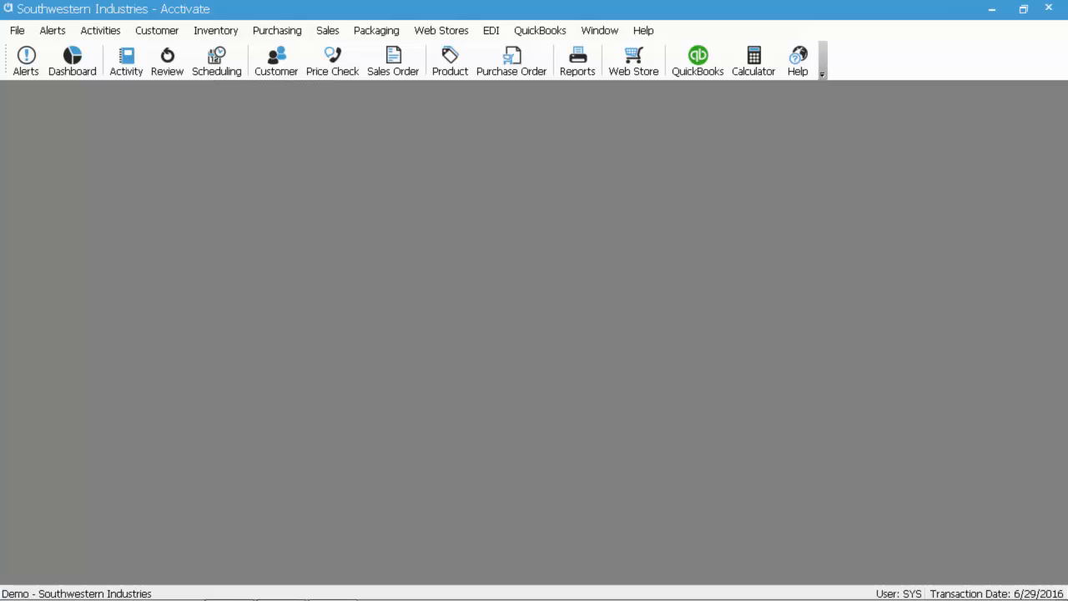
left_click(220, 32)
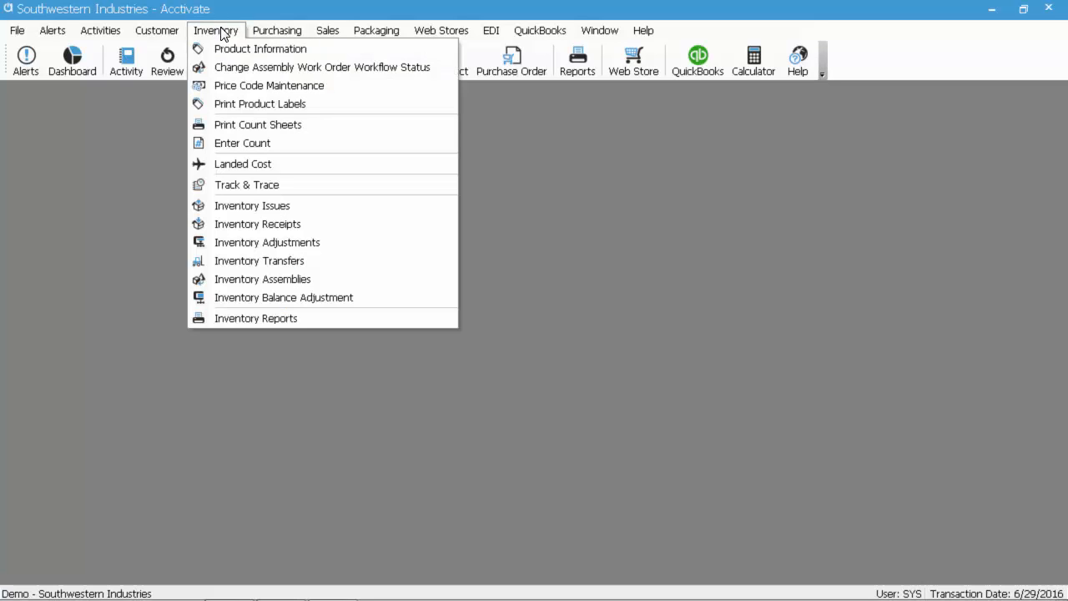
left_click(276, 69)
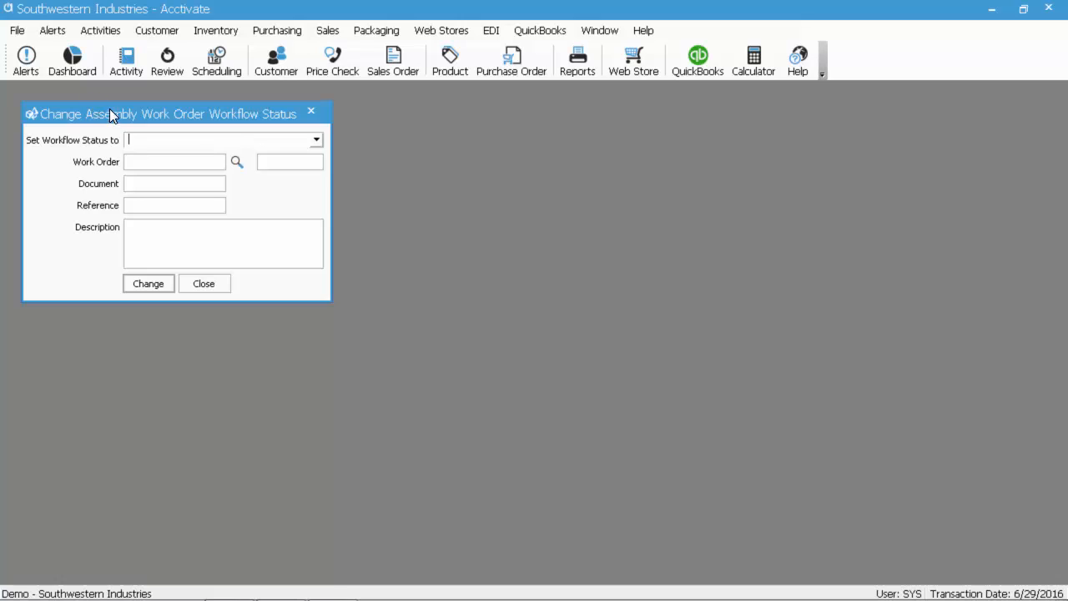
left_click(316, 140)
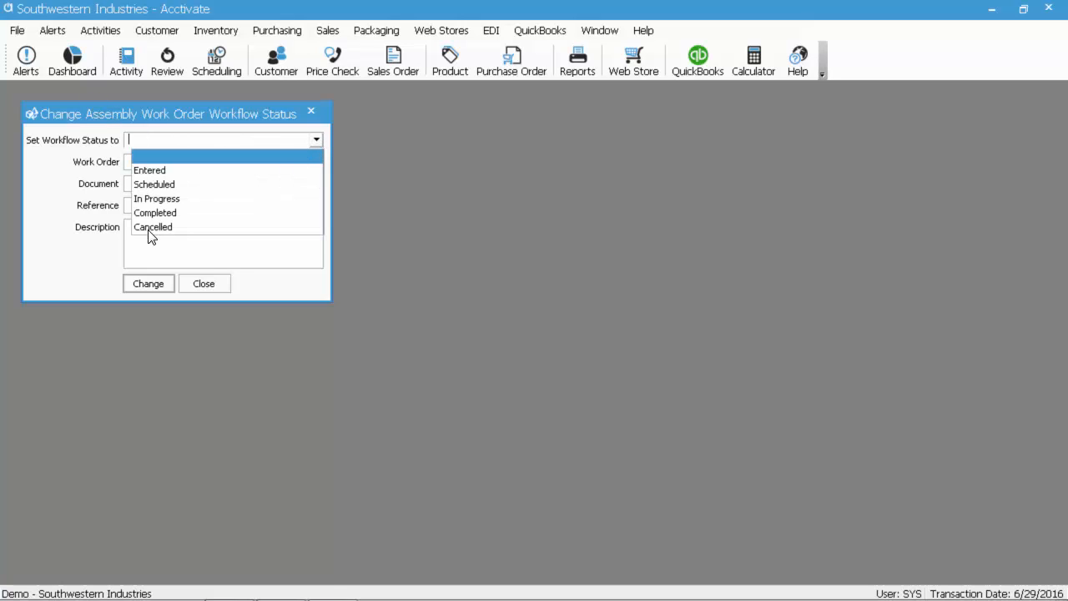
left_click(181, 200)
left_click(133, 164)
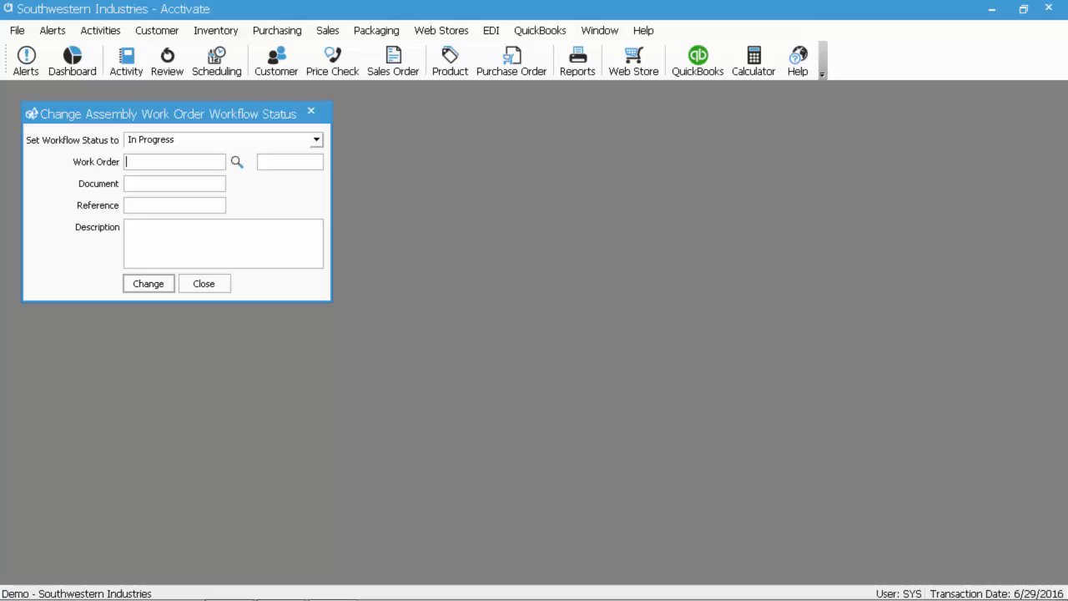
left_click(197, 282)
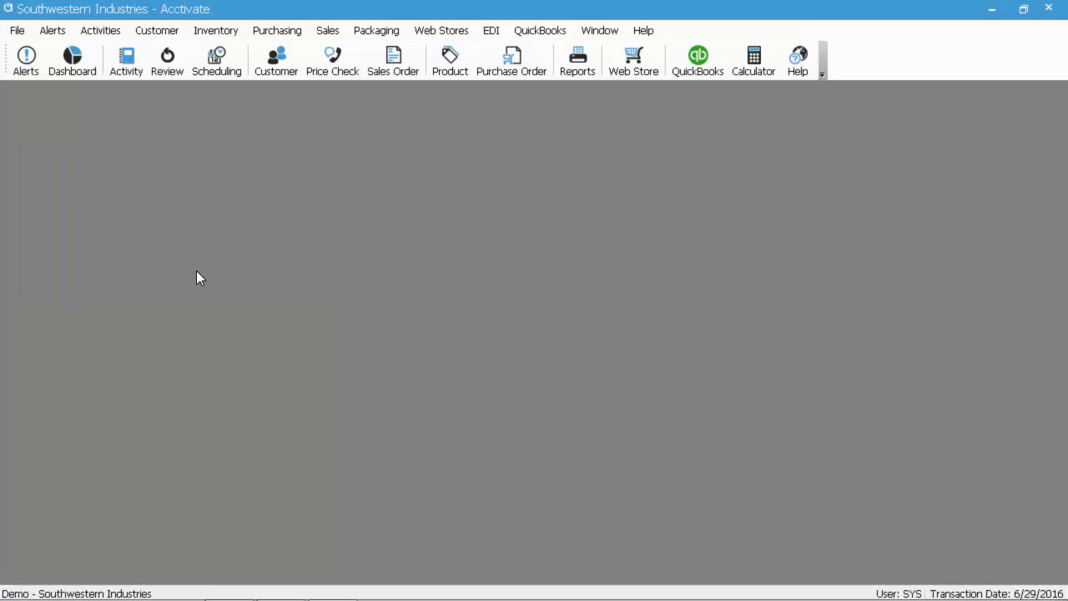
Create an inventory receipt for Martin Office's purchase order 1256 and save the transaction.
left_click(226, 32)
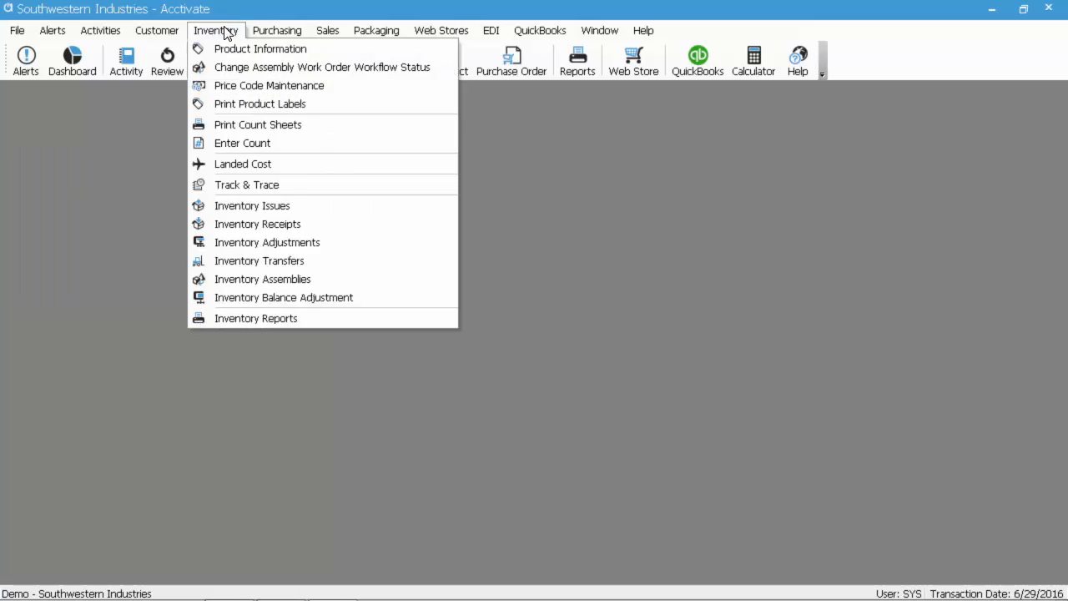
left_click(307, 224)
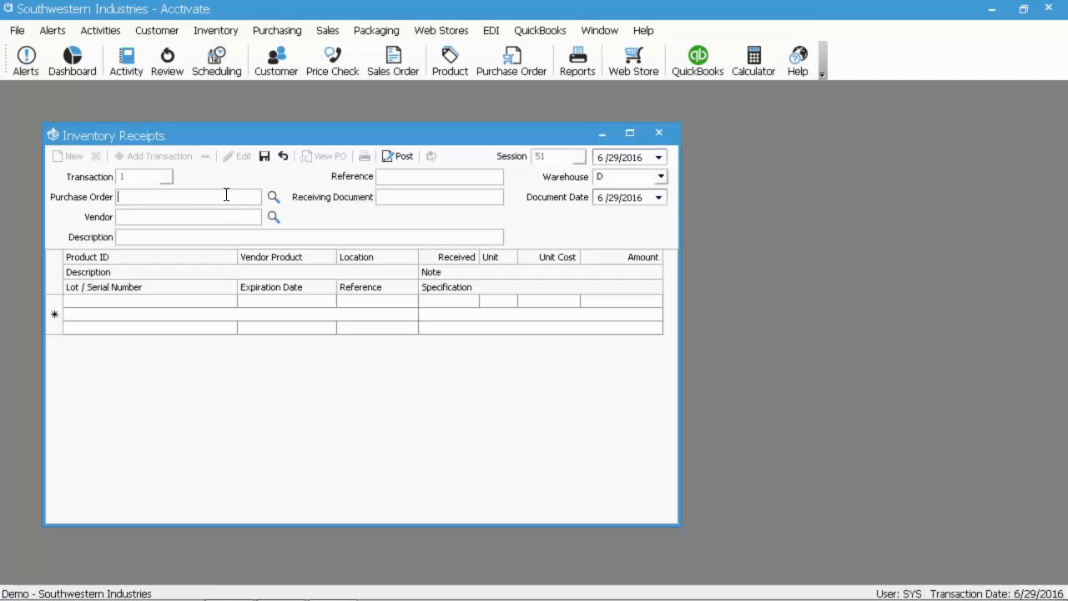
left_click(274, 197)
left_click(421, 353)
scroll(427, 377, "down", 5)
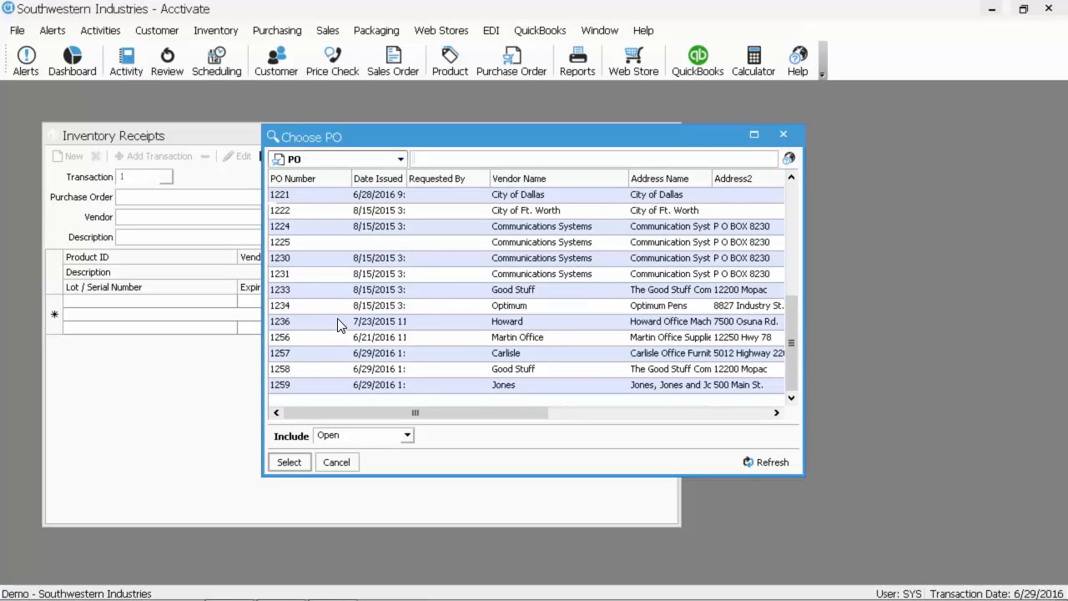
double_click(337, 321)
left_click(273, 199)
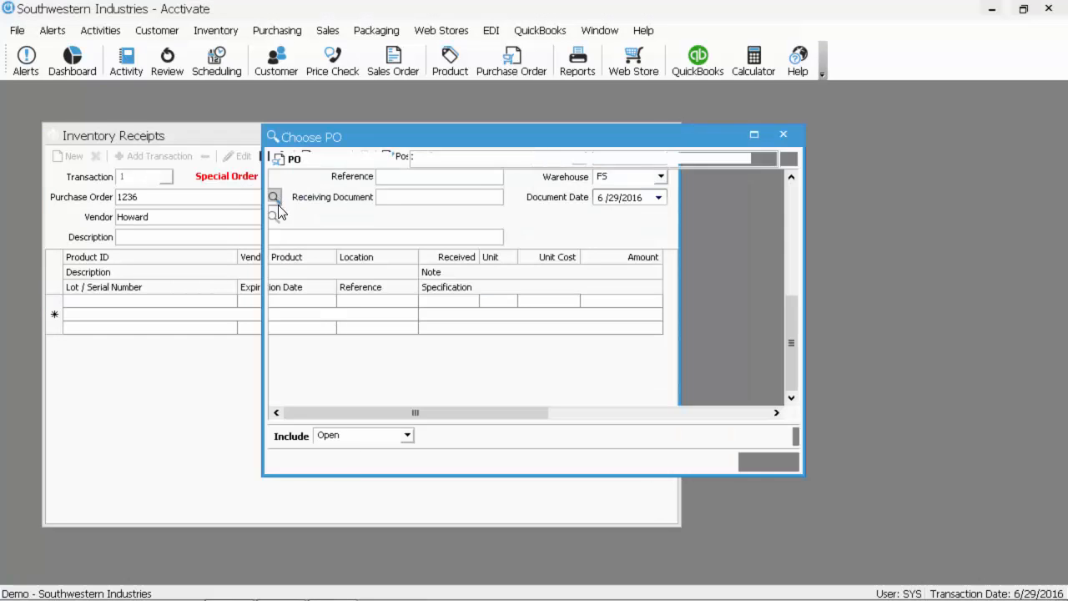
double_click(293, 338)
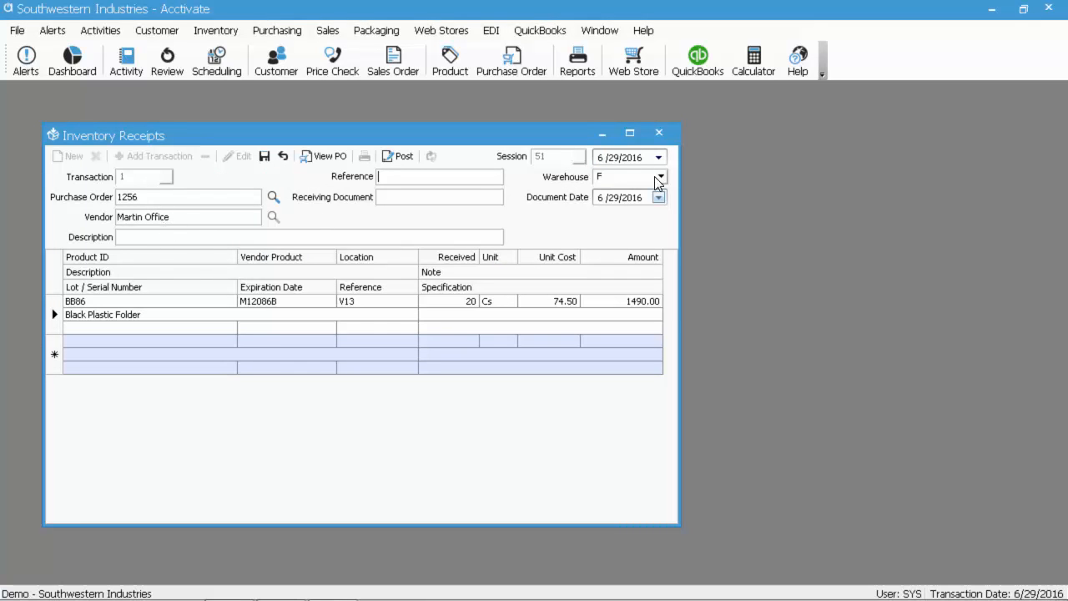
left_click(263, 156)
Add a second receipt transaction for Communications Systems' purchase order 1231, save it and close Inventory Receipts.
left_click(151, 156)
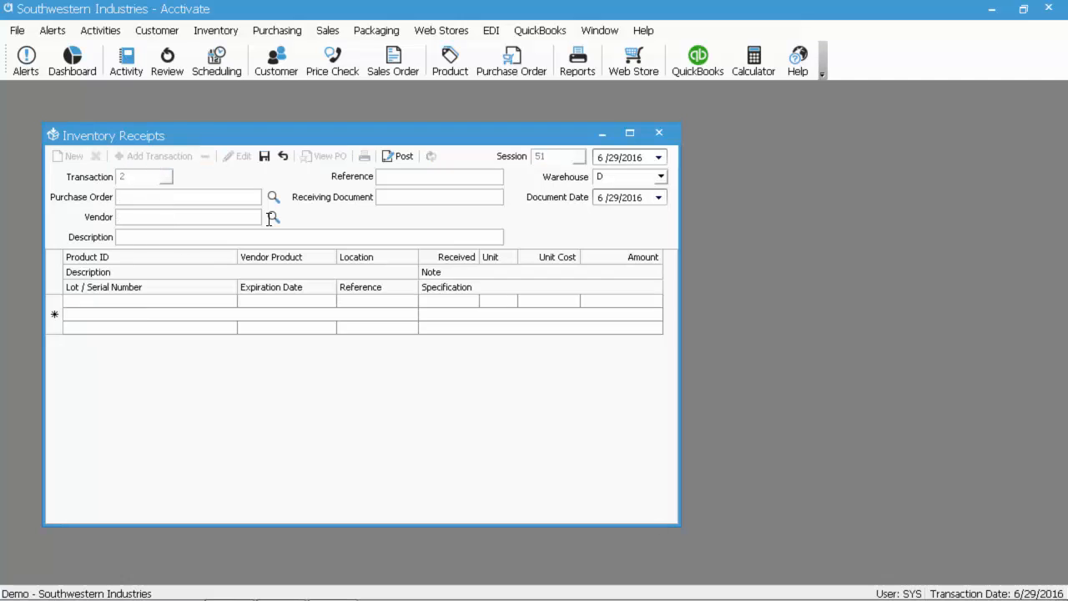
left_click(273, 197)
left_click(346, 353)
double_click(322, 273)
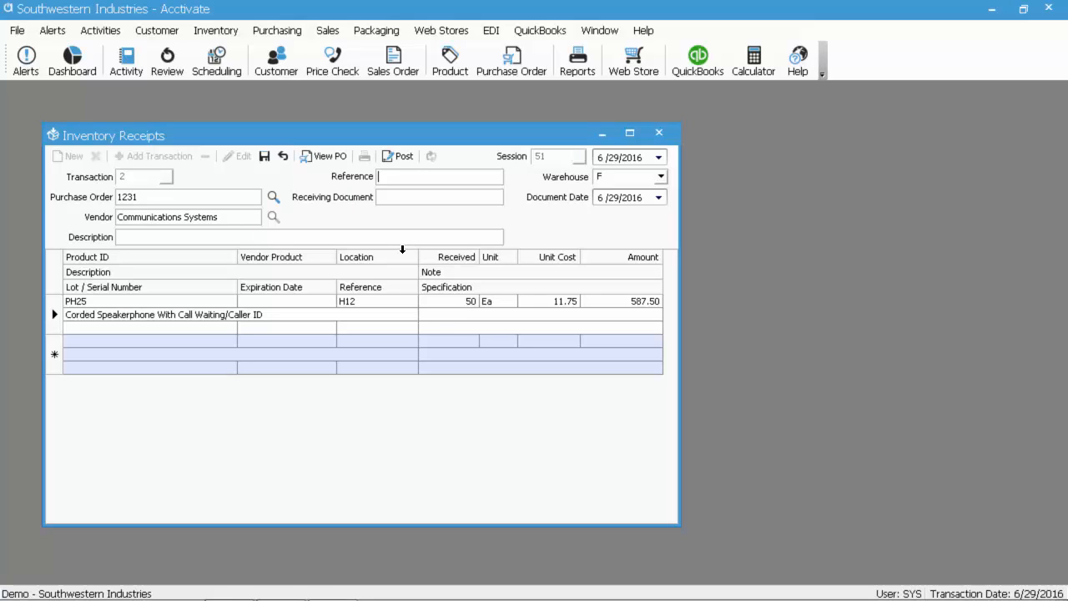
left_click(264, 156)
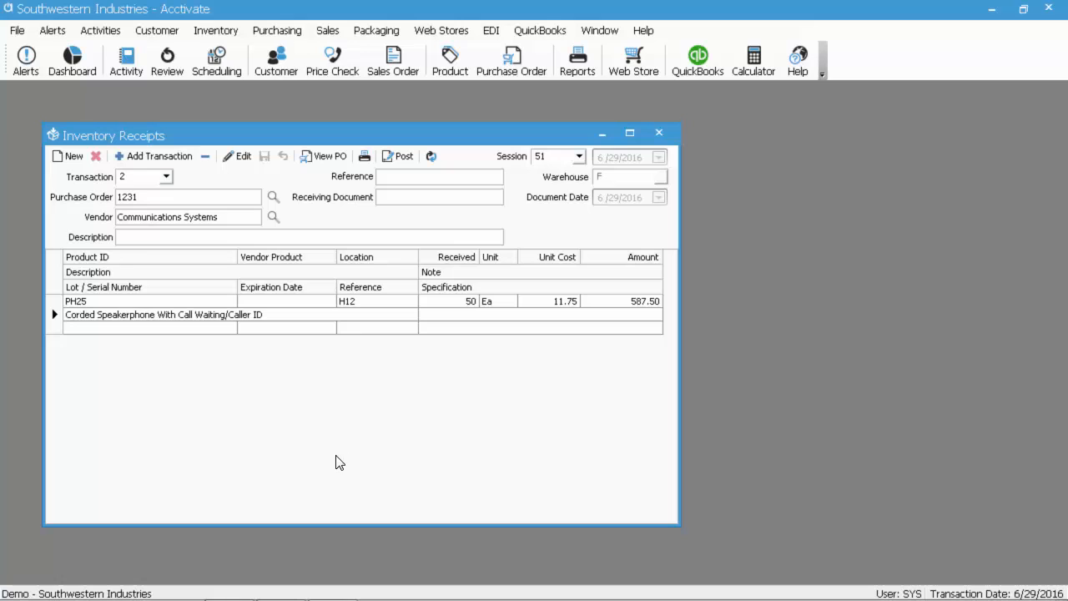
left_click(668, 137)
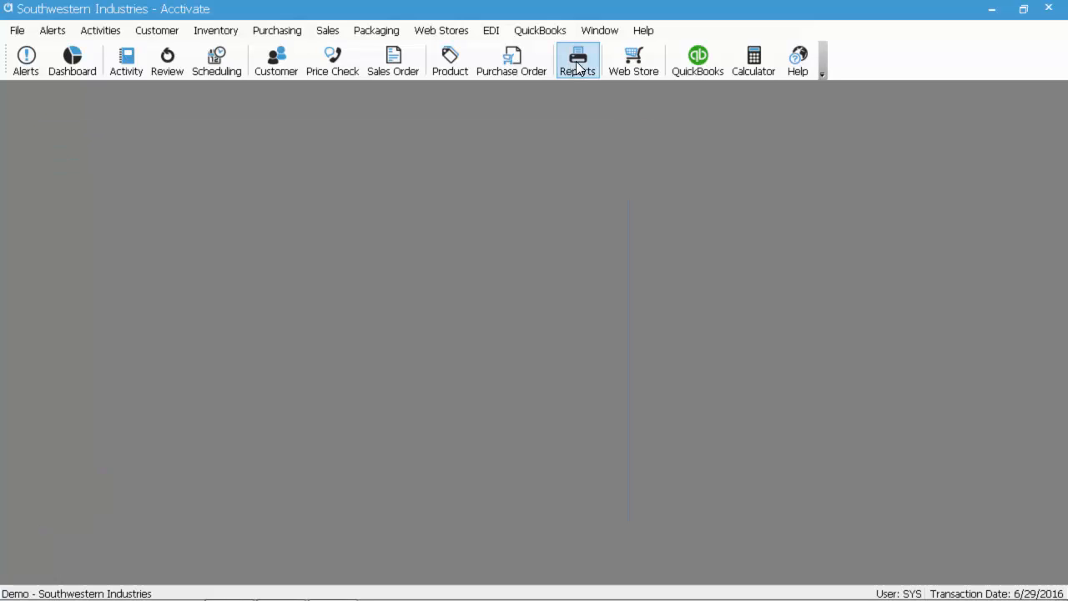
Preview the Inventory Assembly transactions report for all sessions and dates, examine its planned quantities and cost variances, and close it.
left_click(577, 60)
left_click(84, 197)
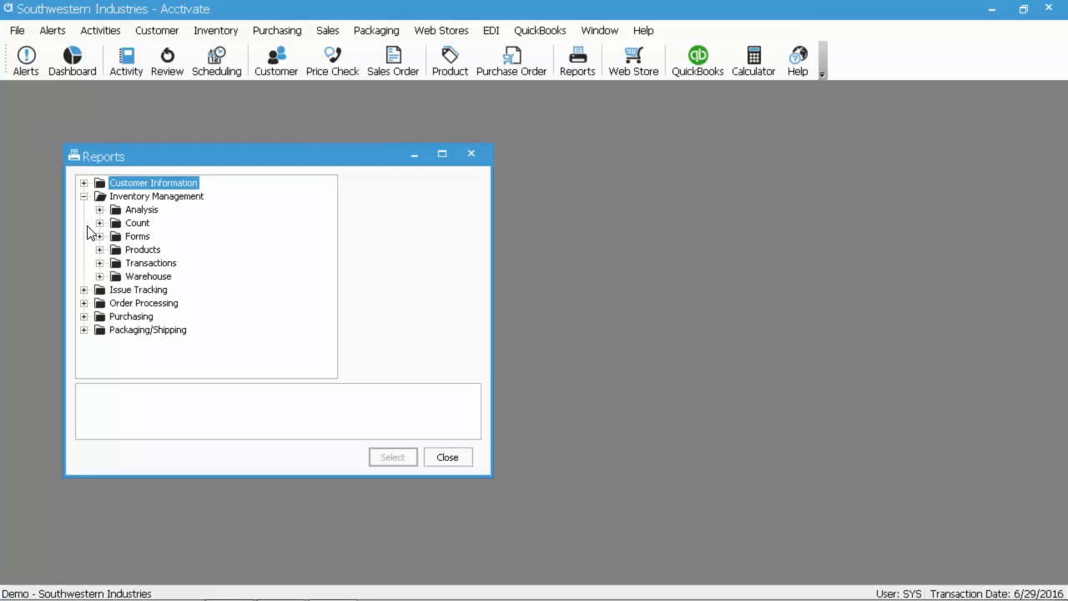
left_click(99, 263)
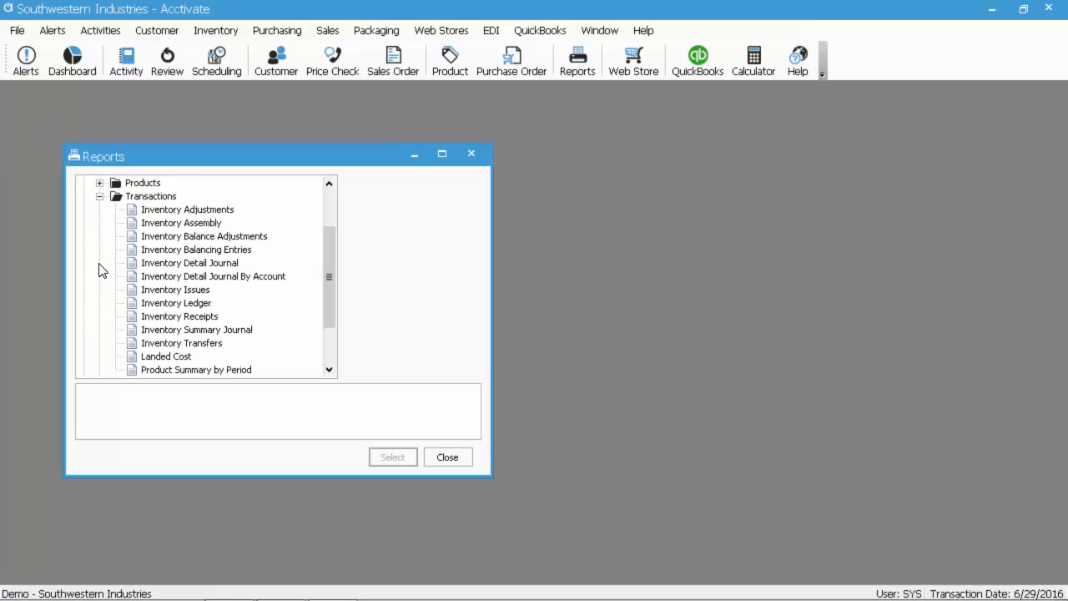
left_click(209, 224)
left_click(392, 457)
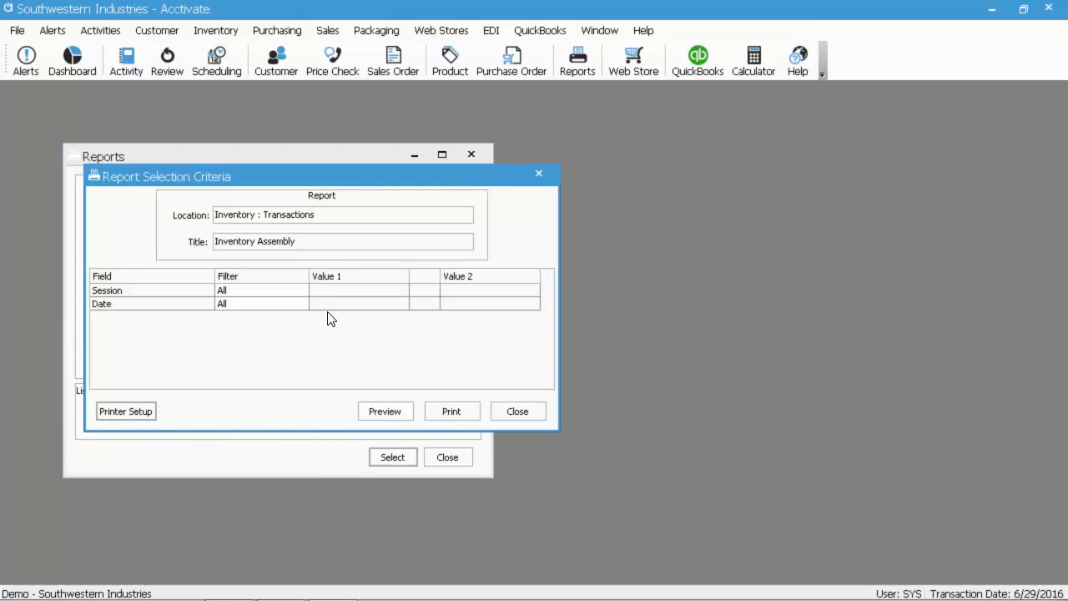
left_click(409, 415)
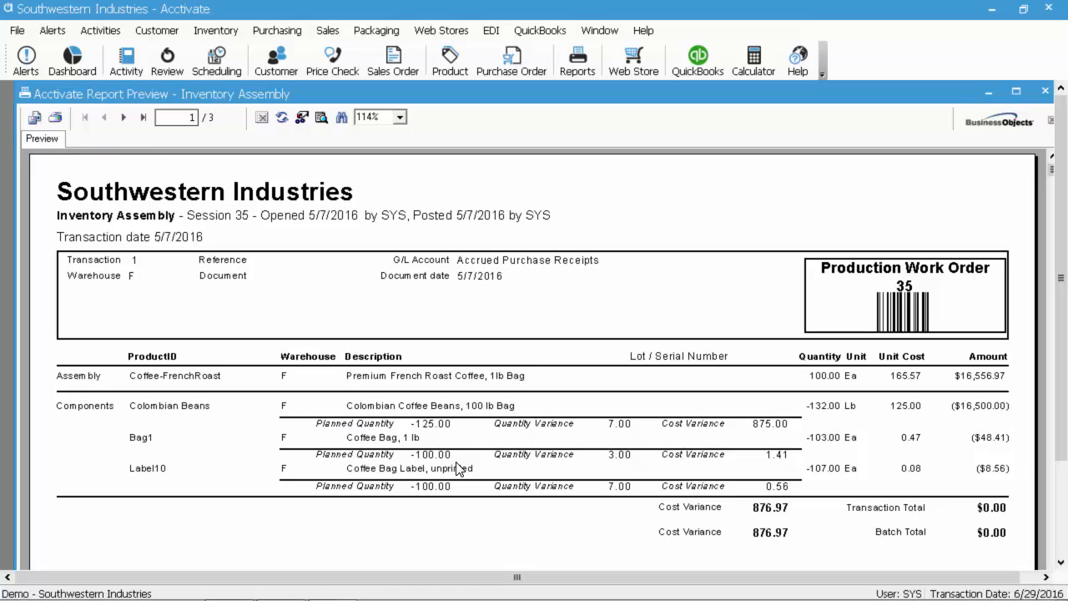
scroll(345, 450, "down", 10)
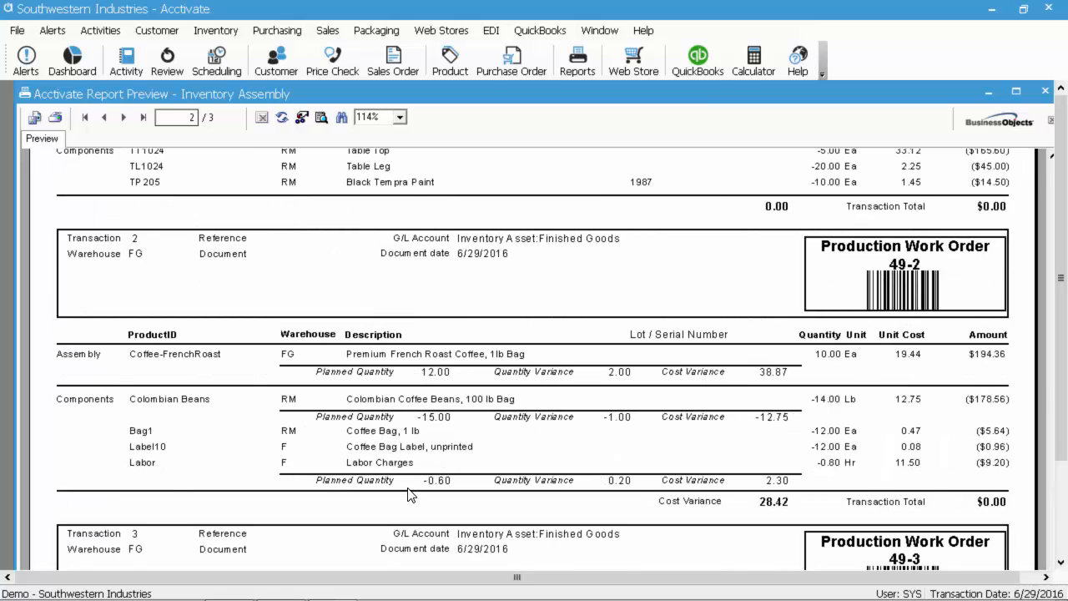
scroll(409, 494, "up", 5)
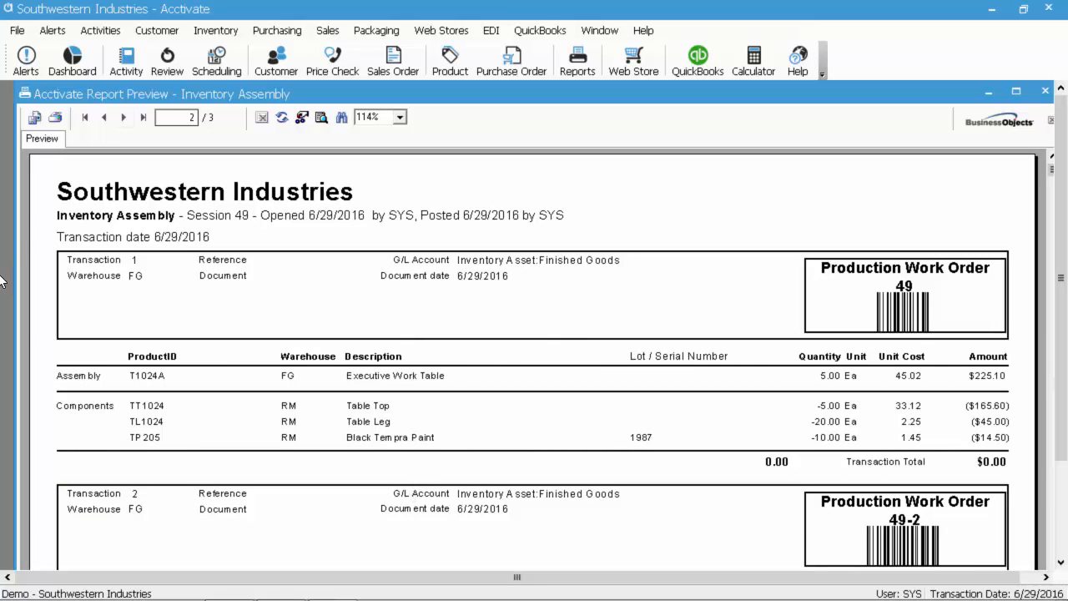
left_click(1045, 90)
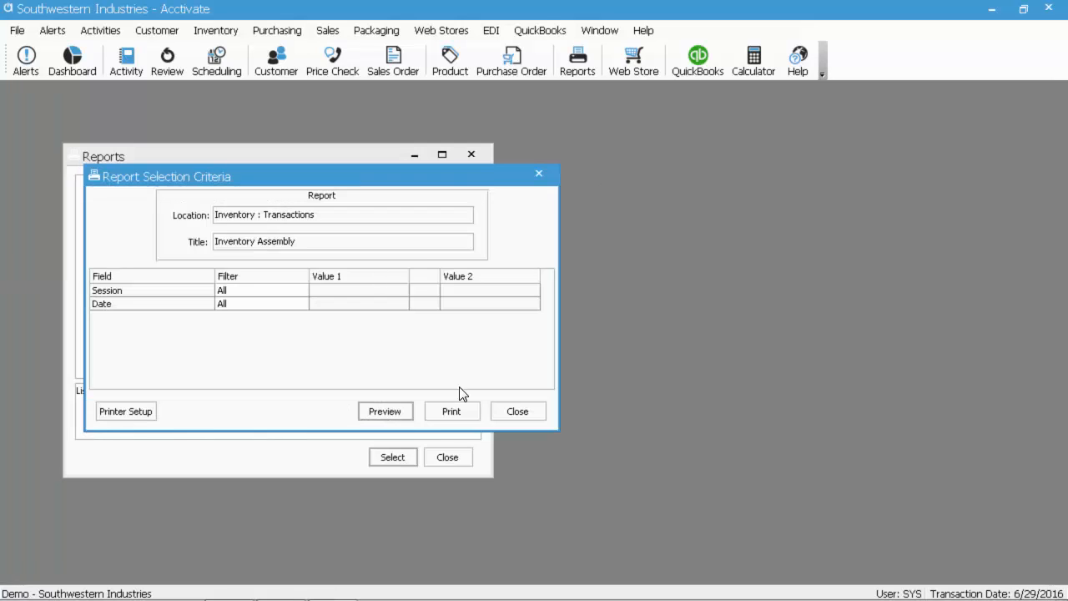
left_click(515, 410)
Open the Inventory Assembly report's selection prompts for editing in Configuration Manager's Report Catalog.
left_click(17, 30)
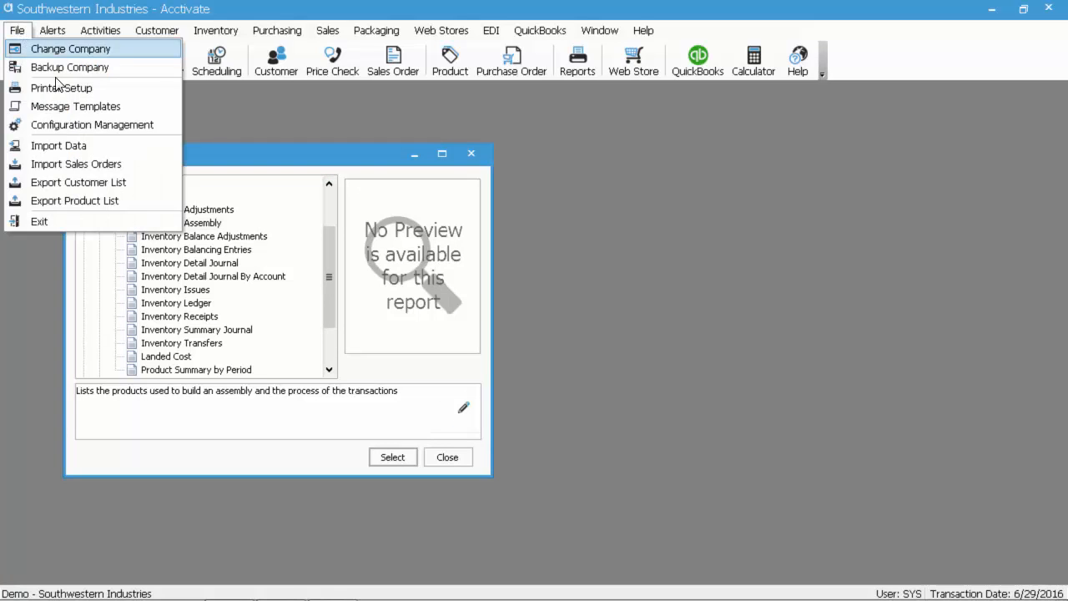
left_click(79, 124)
left_click(571, 368)
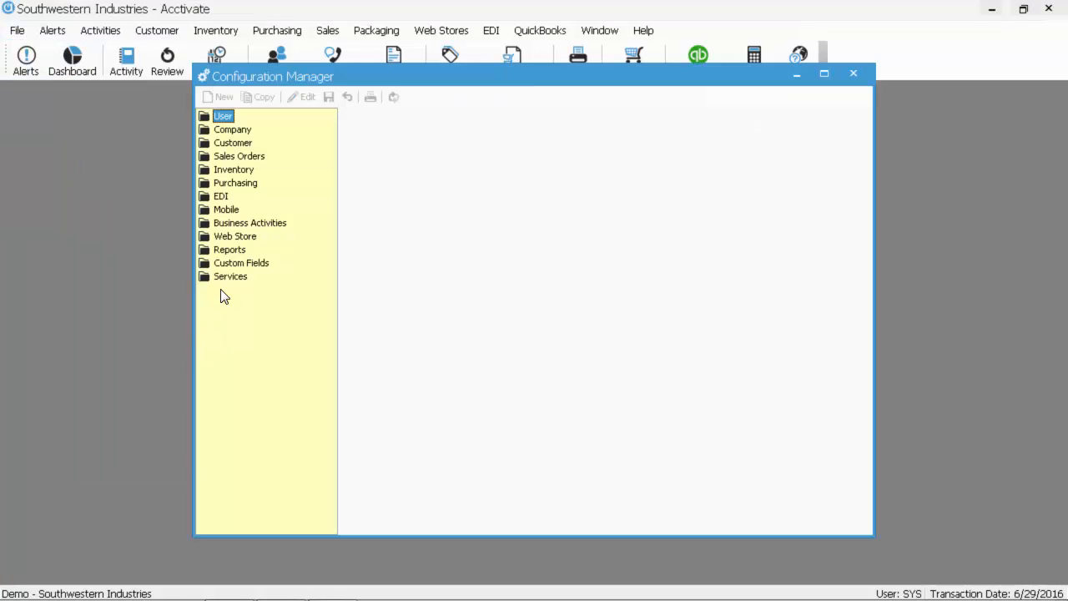
double_click(221, 249)
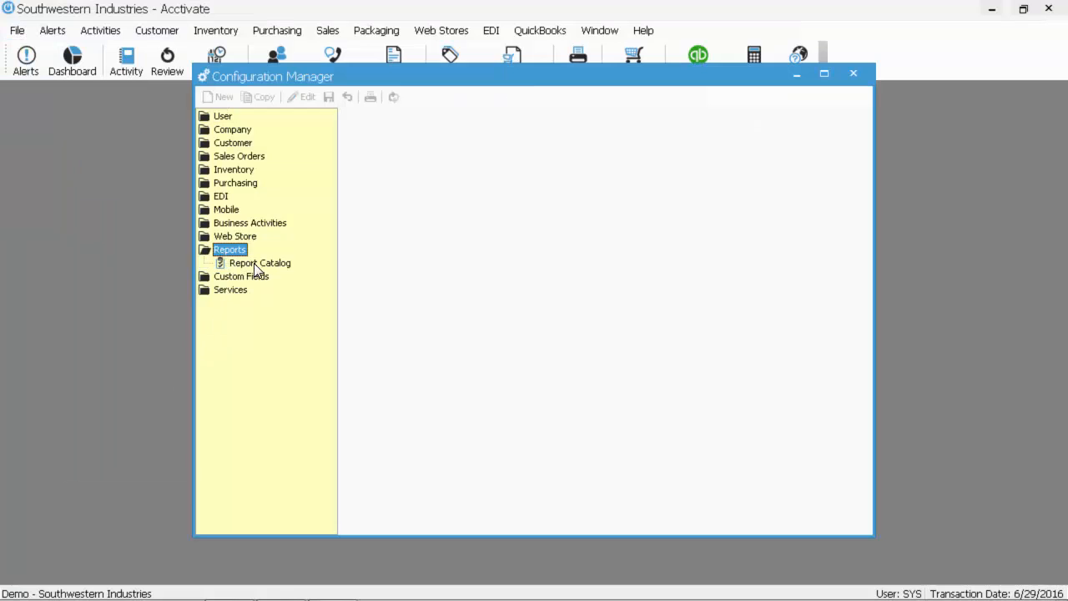
left_click(259, 264)
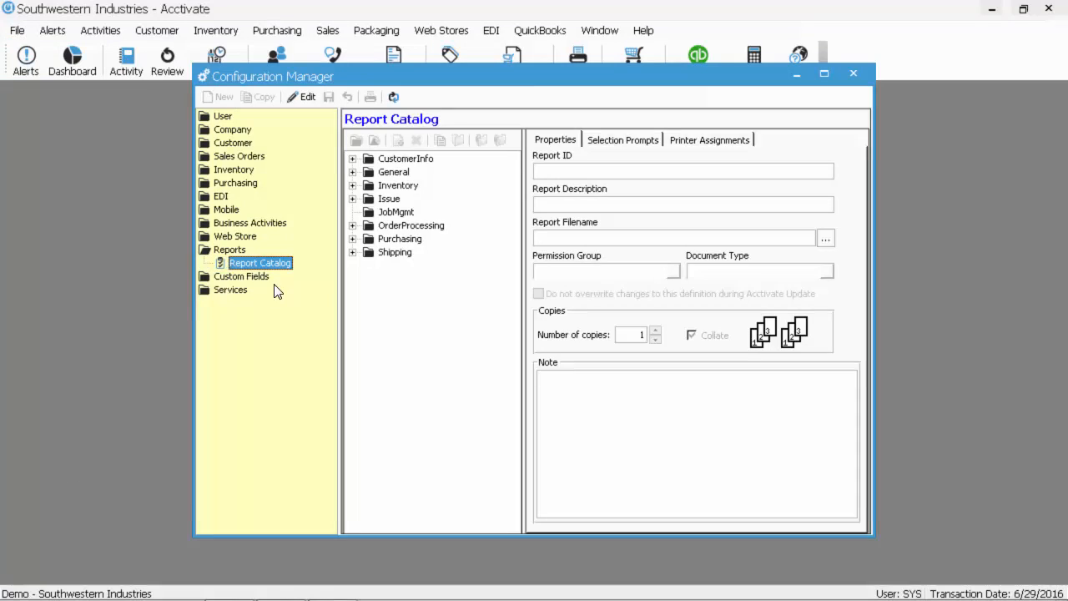
left_click(352, 185)
left_click(368, 252)
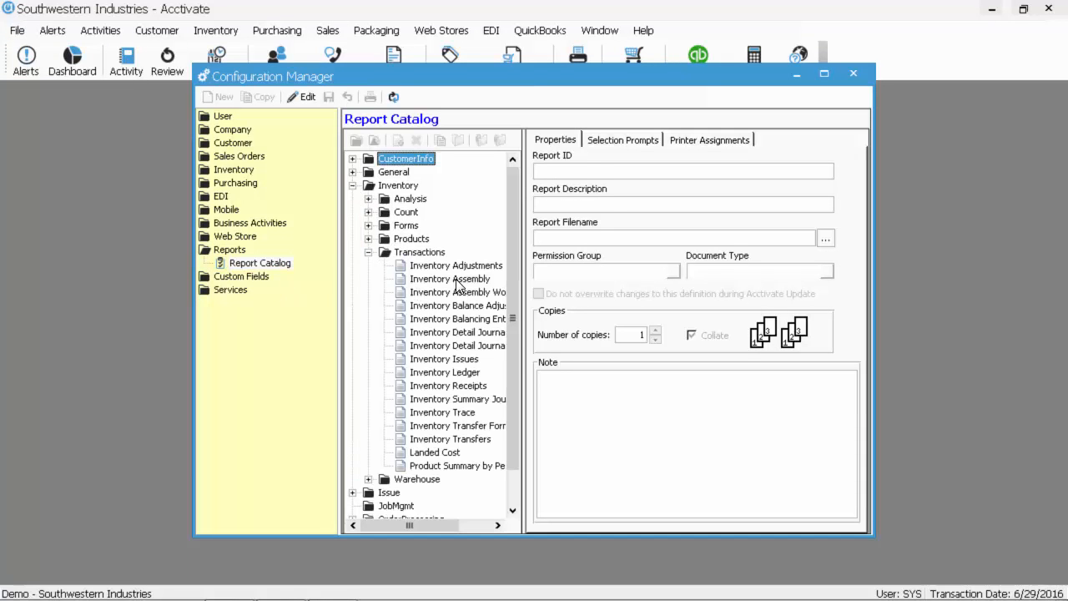
left_click(450, 279)
left_click(302, 97)
left_click(623, 140)
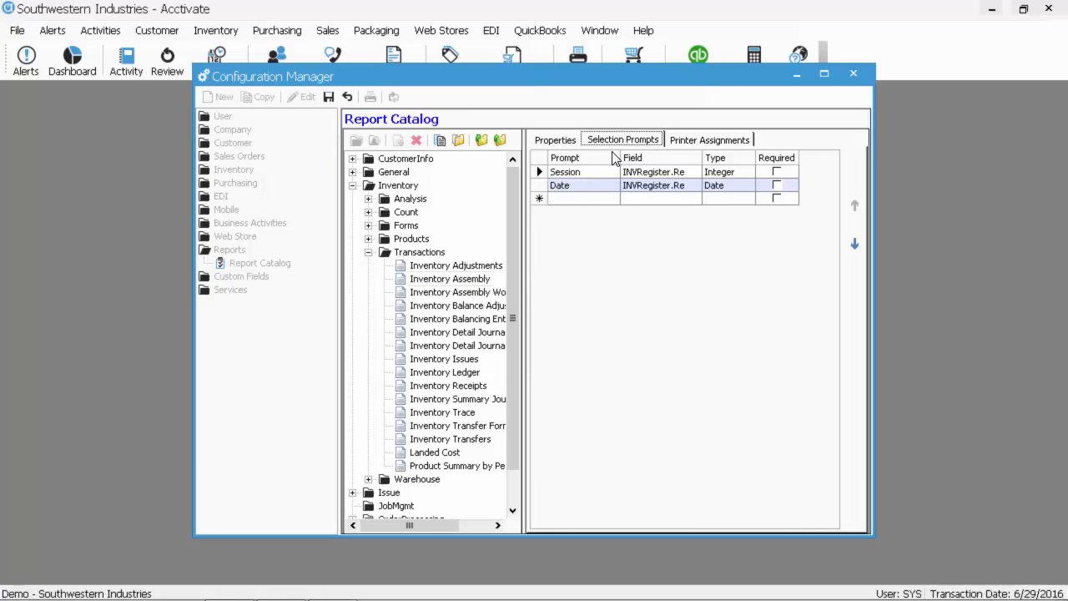
Add a selection prompt named Posted using the INVRegister PostedToINV field and the Integer type, and save the report definition.
left_click(585, 199)
type("Posted")
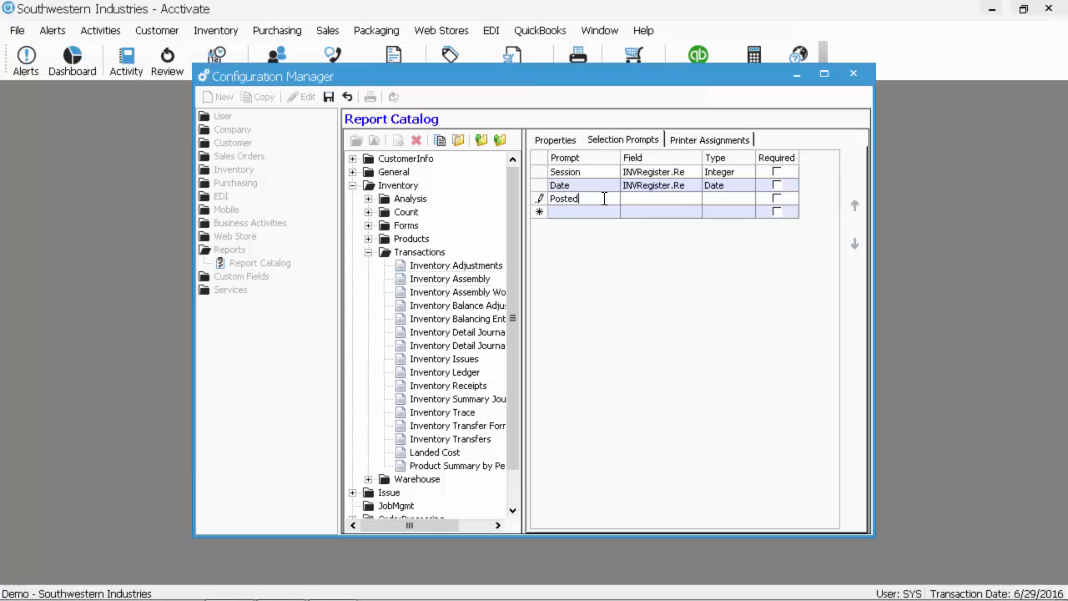
key("Tab")
left_click(694, 204)
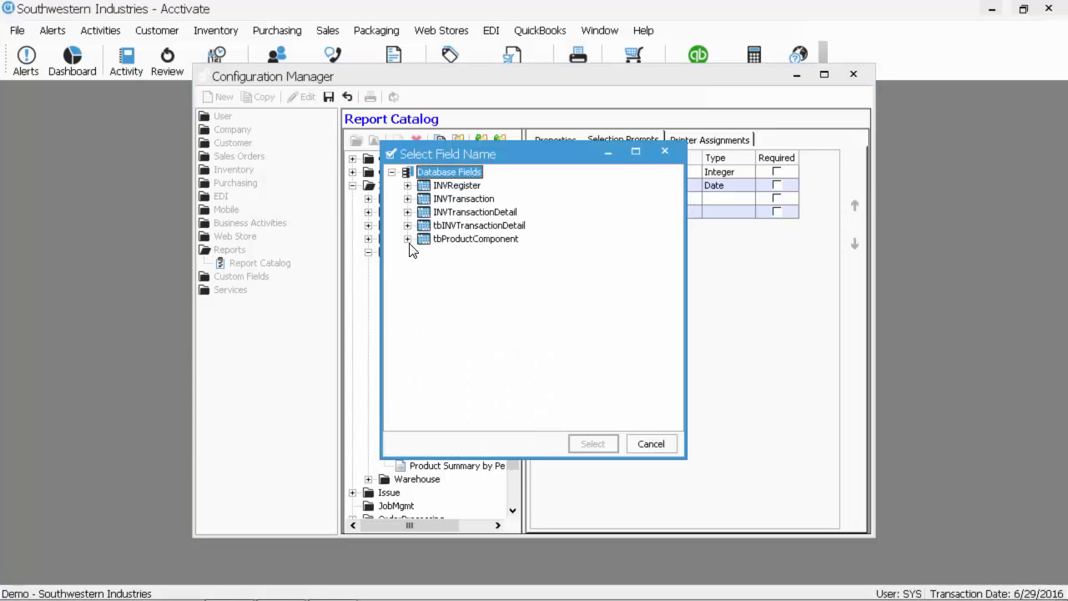
left_click(408, 191)
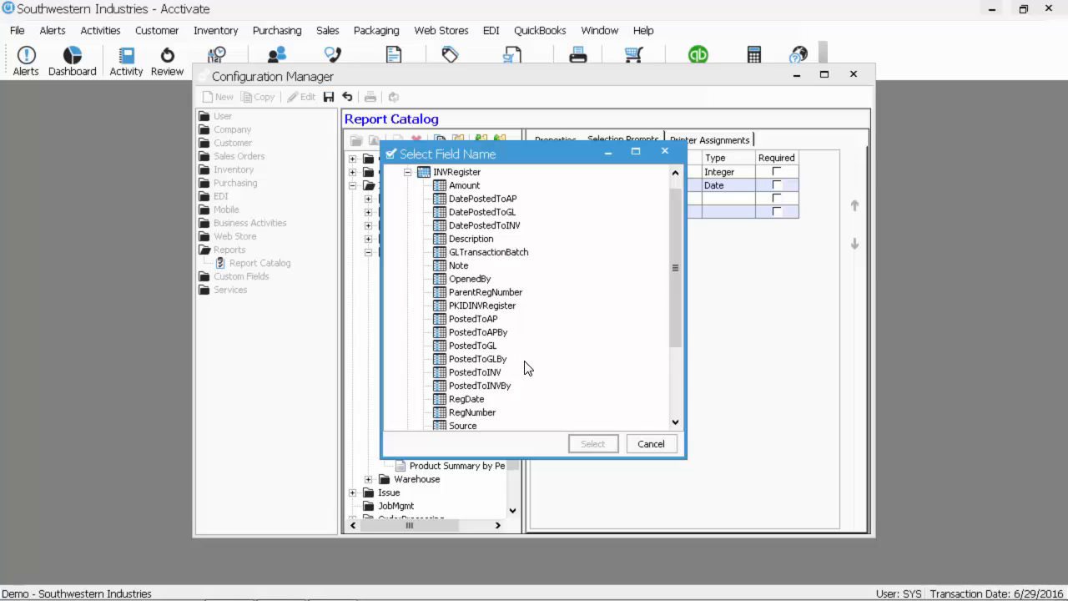
left_click_drag(679, 267, 680, 275)
left_click(476, 359)
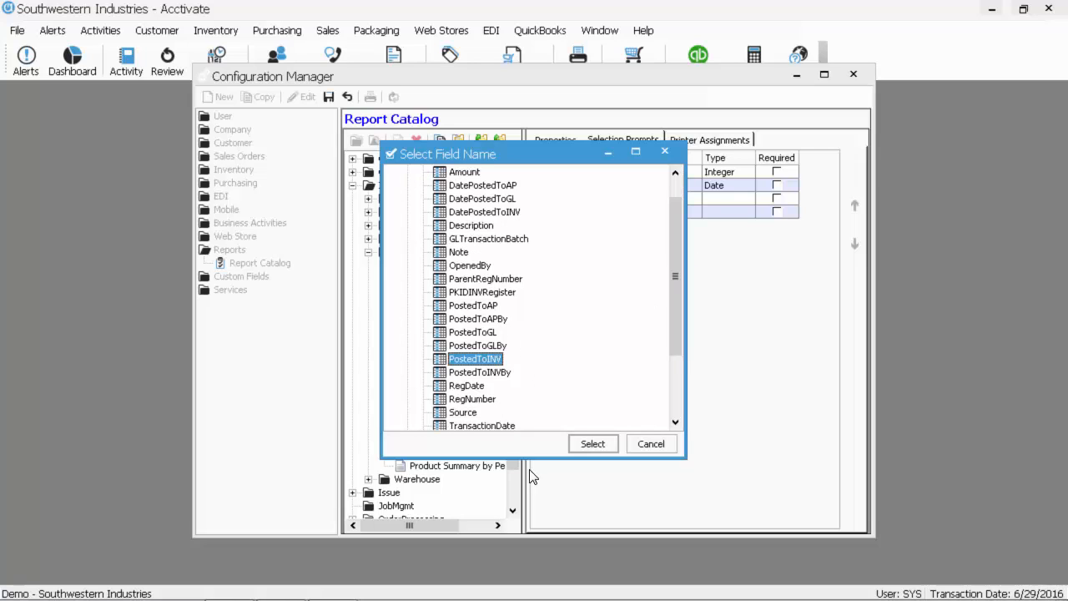
left_click(597, 444)
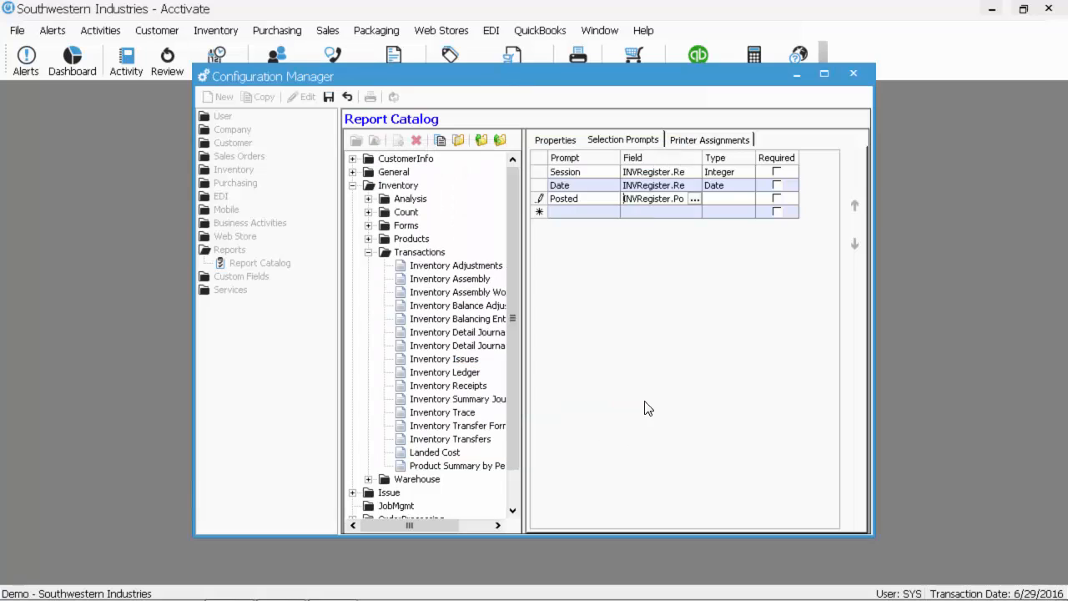
left_click(729, 199)
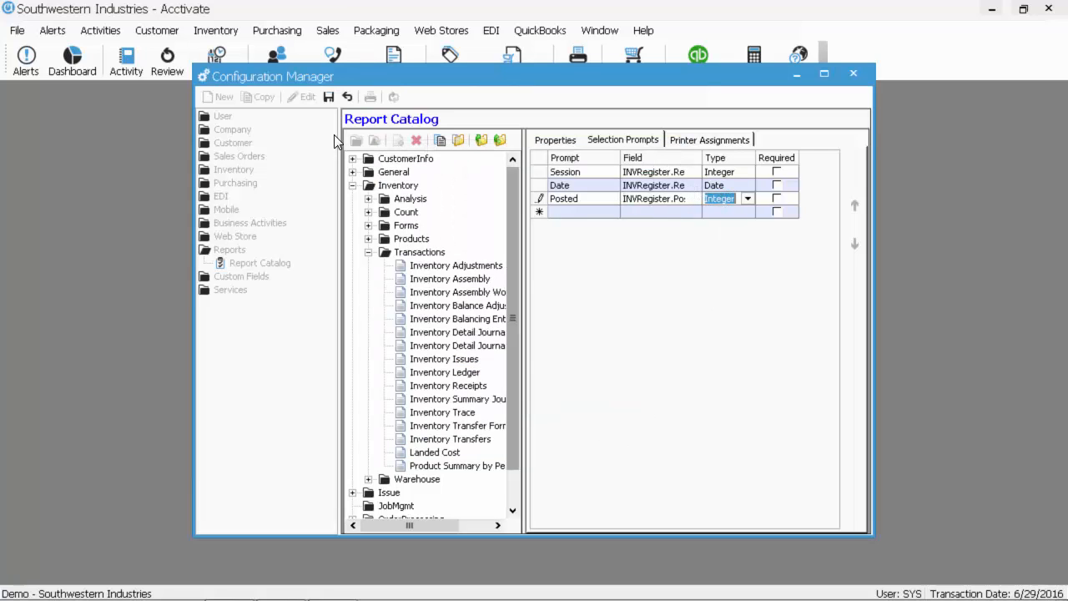
left_click(329, 97)
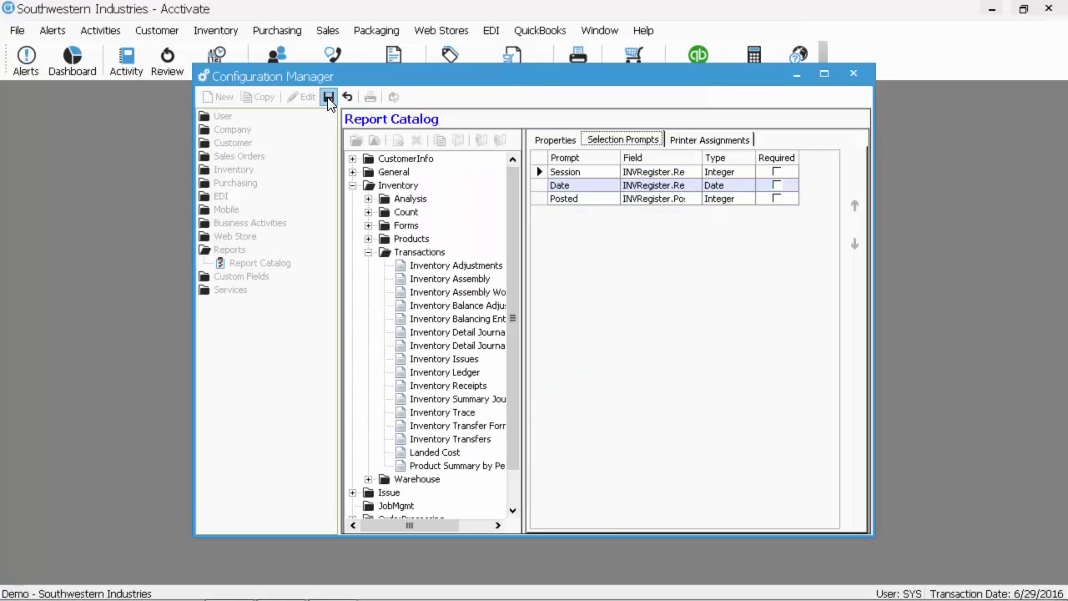
Close Configuration Manager and open the selection criteria for the Inventory Assembly report under Inventory Management's Transactions reports.
left_click(857, 76)
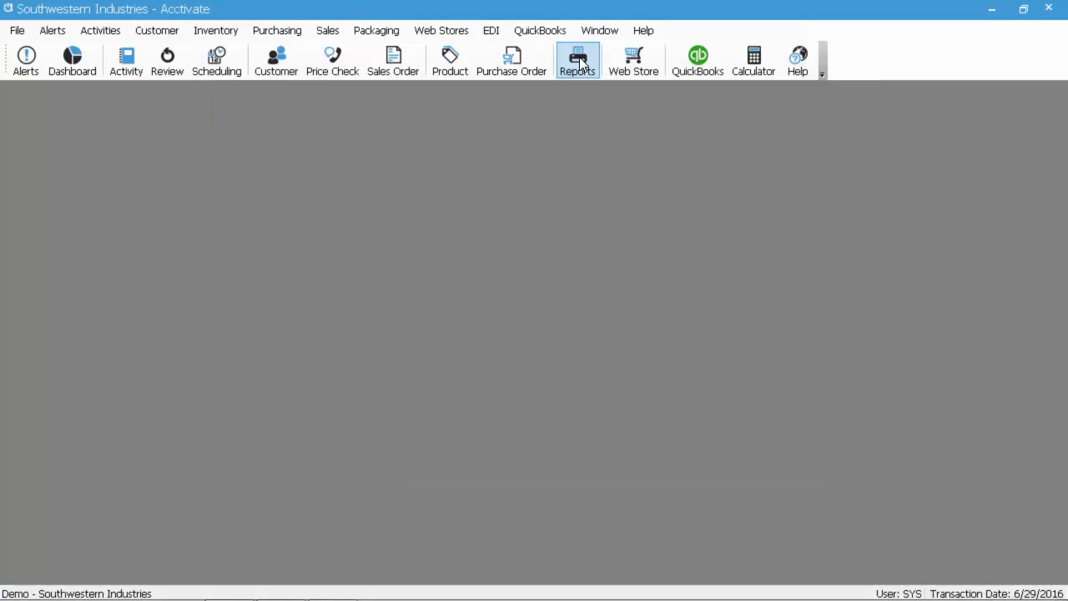
left_click(580, 64)
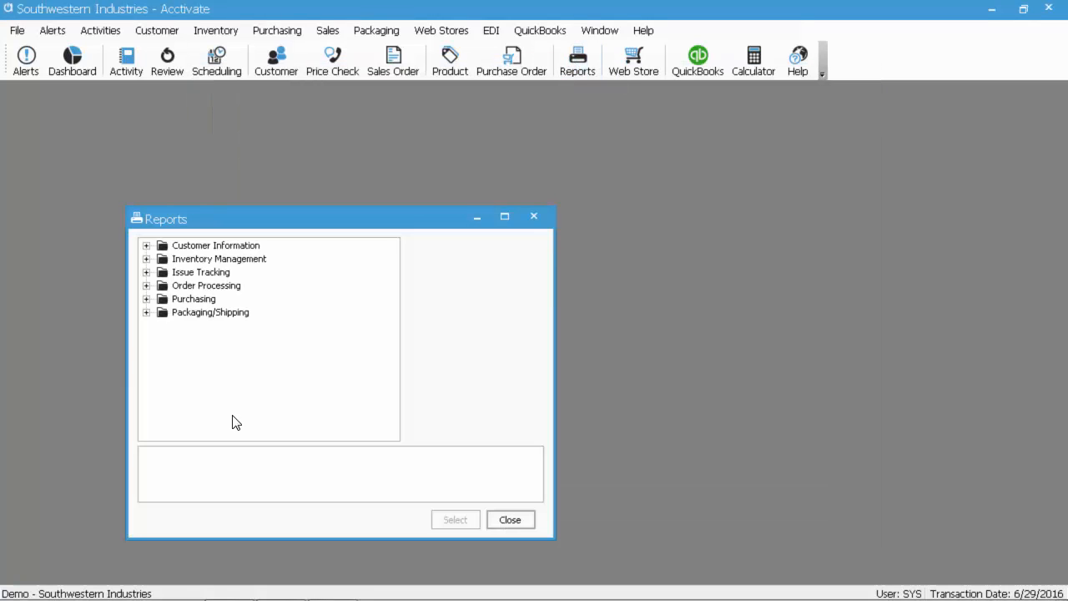
left_click(146, 259)
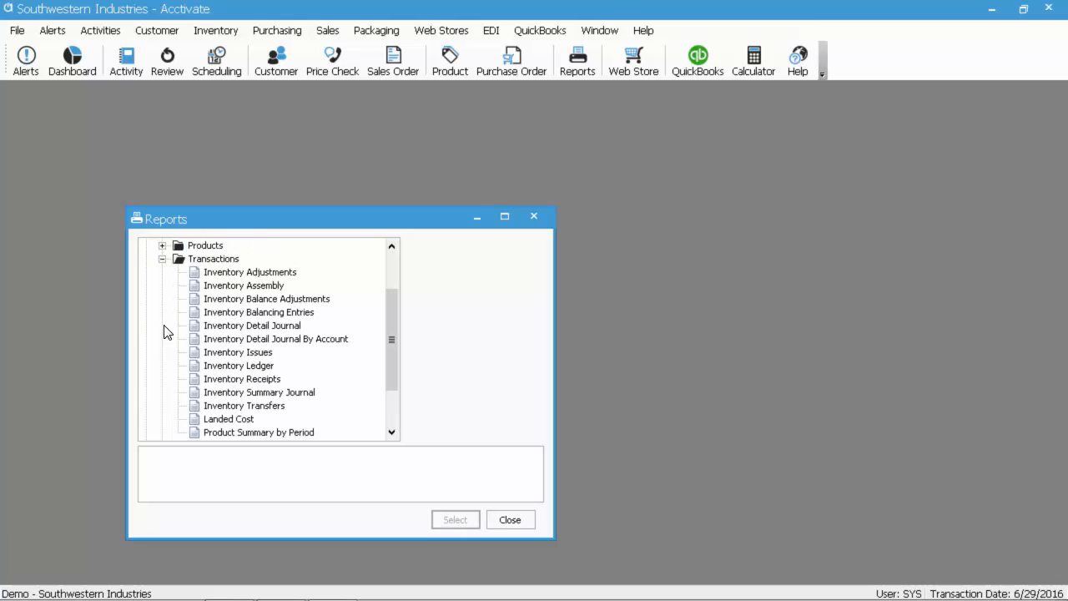
left_click(163, 326)
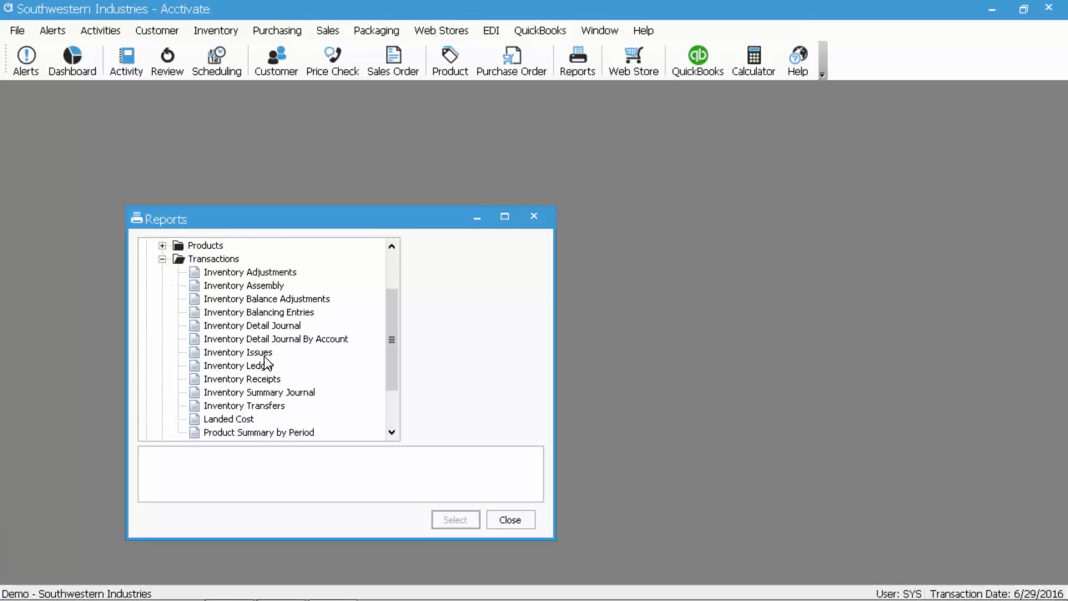
left_click(272, 287)
left_click(457, 520)
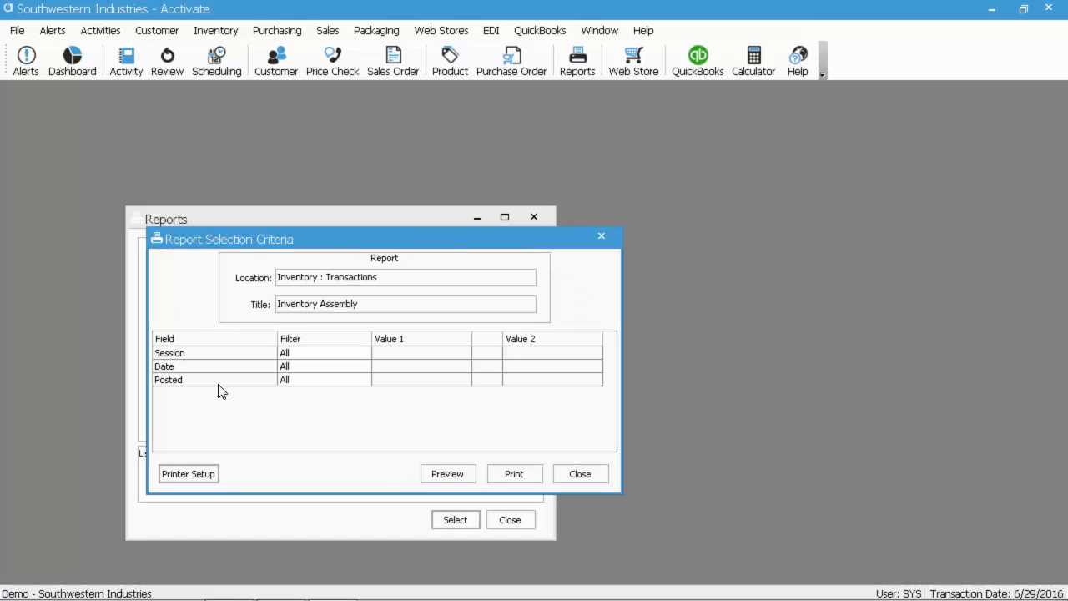
Preview the Inventory Assembly report with Posted equal to 1 and examine the work orders on its first two pages.
left_click(366, 380)
left_click(366, 381)
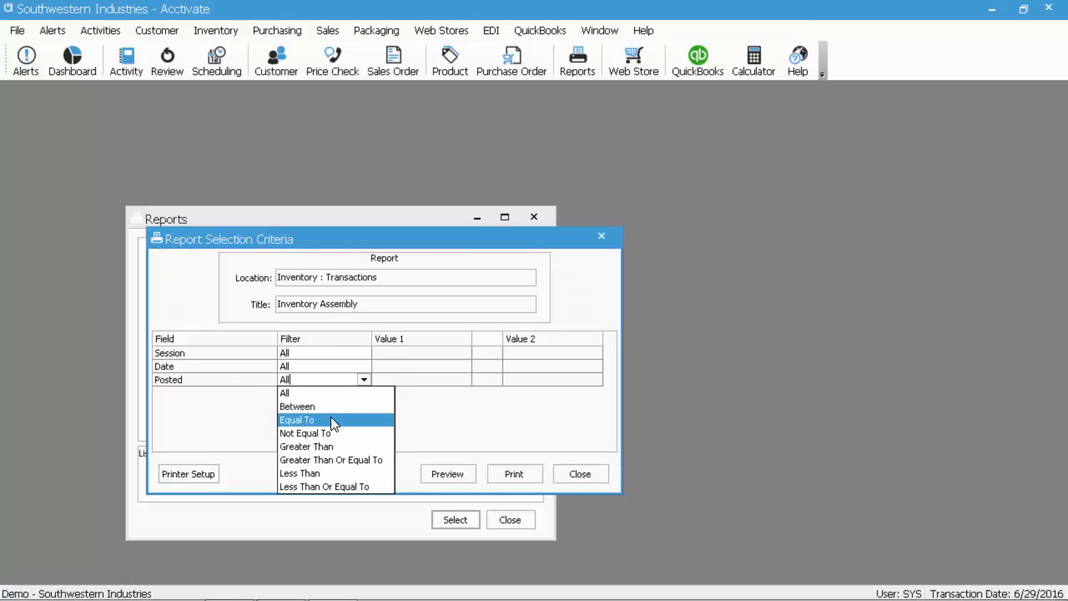
left_click(333, 417)
type("Y")
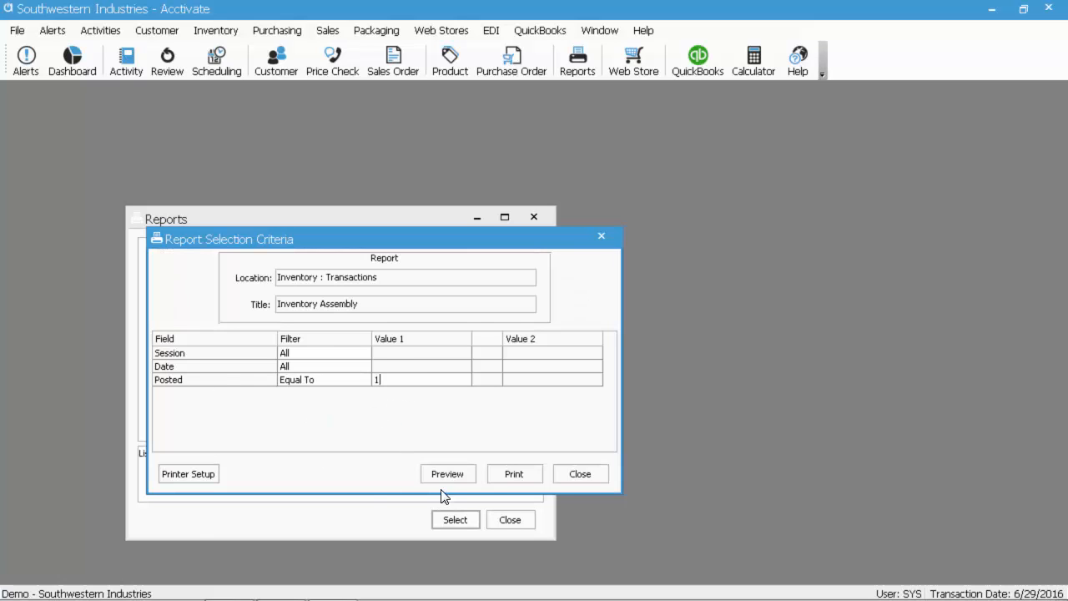
left_click(447, 474)
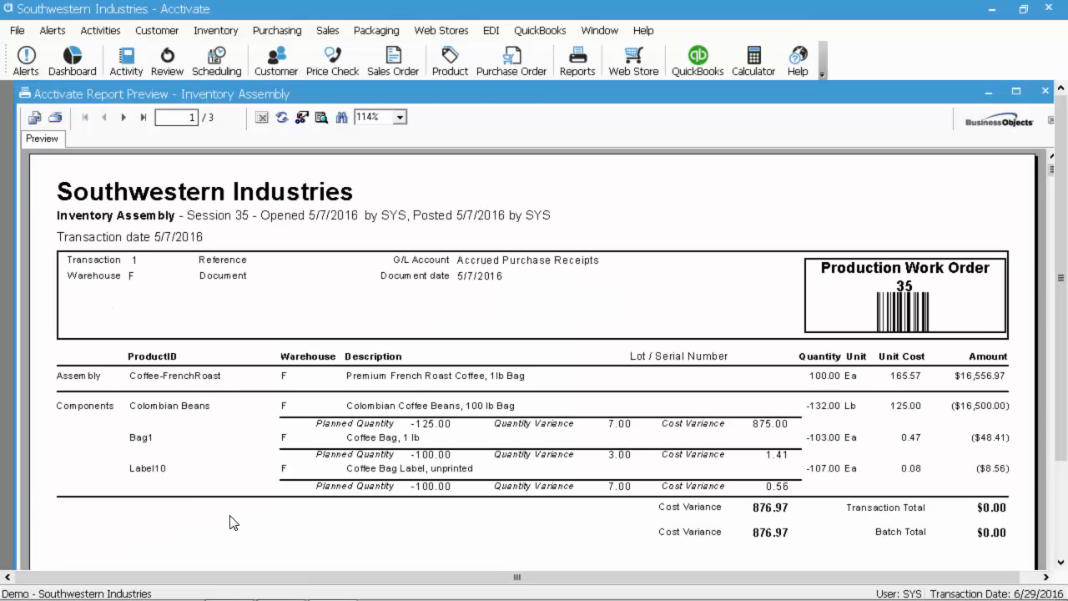
scroll(327, 522, "down", 1)
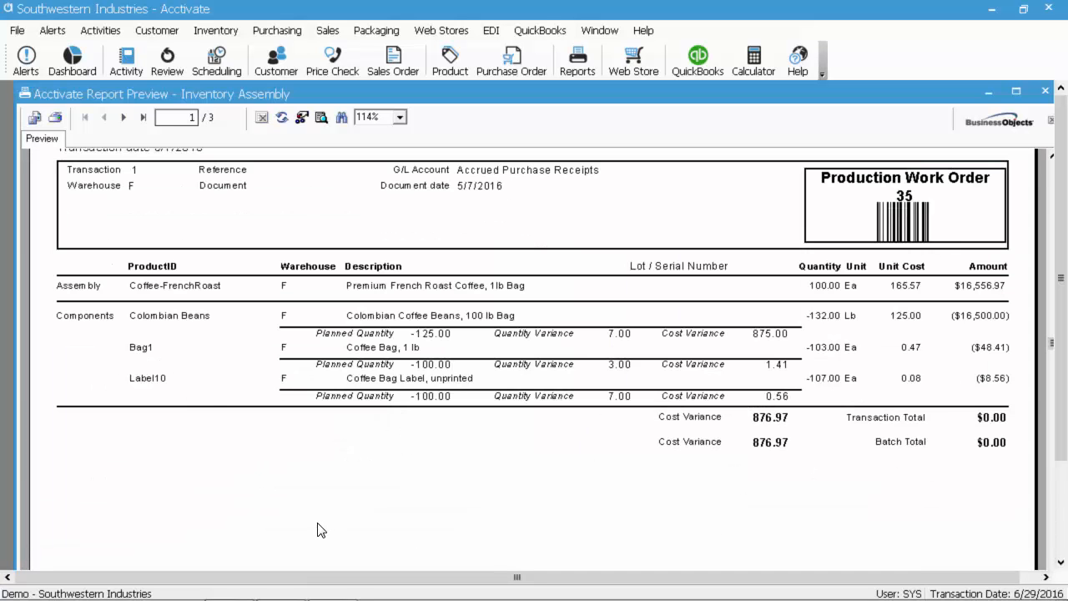
scroll(321, 529, "down", 2)
scroll(317, 526, "up", 3)
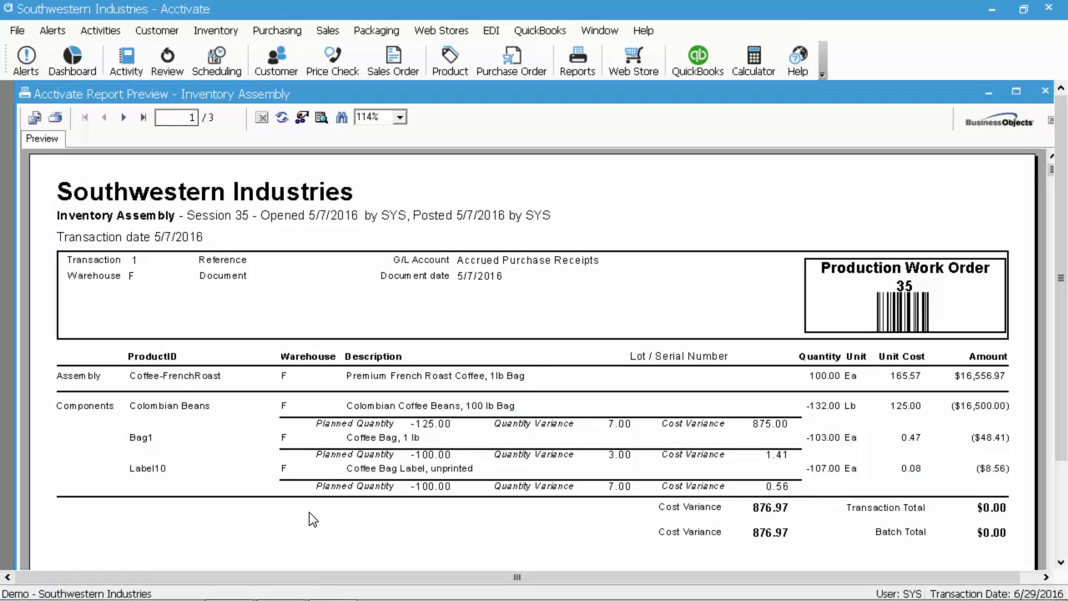
left_click(123, 118)
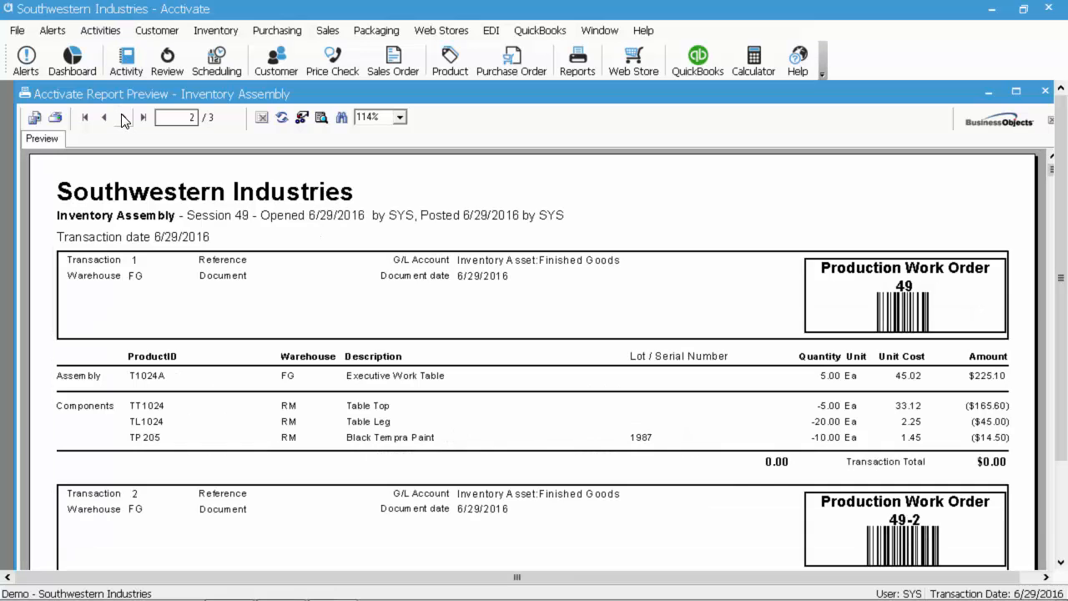
scroll(322, 364, "down", 2)
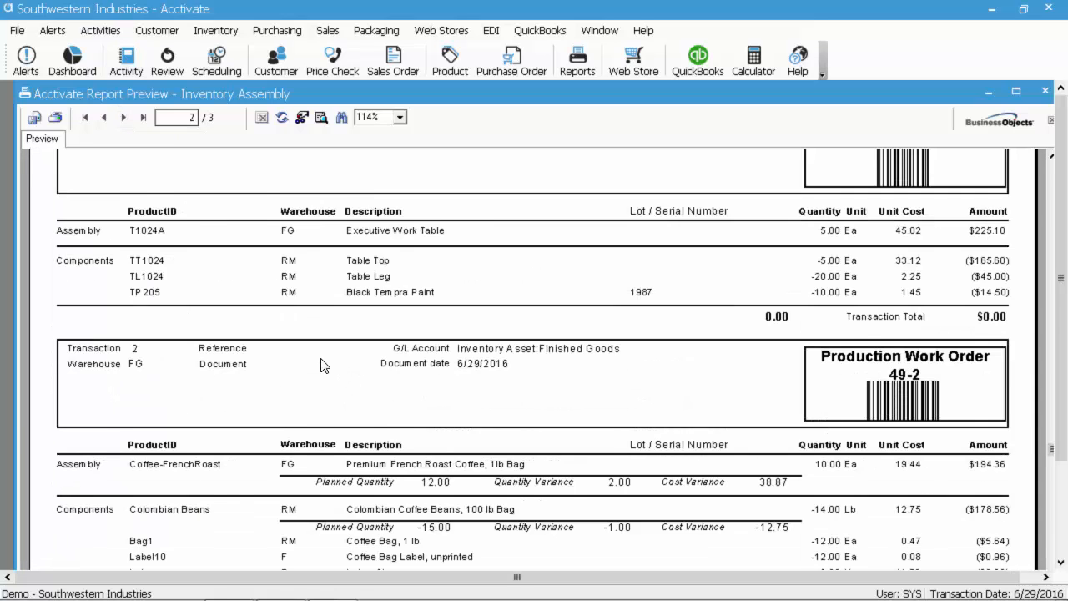
scroll(322, 365, "up", 2)
Create a new inventory assembly session for product K10-S, Red Knit Shirt, Small, and save it.
left_click(216, 31)
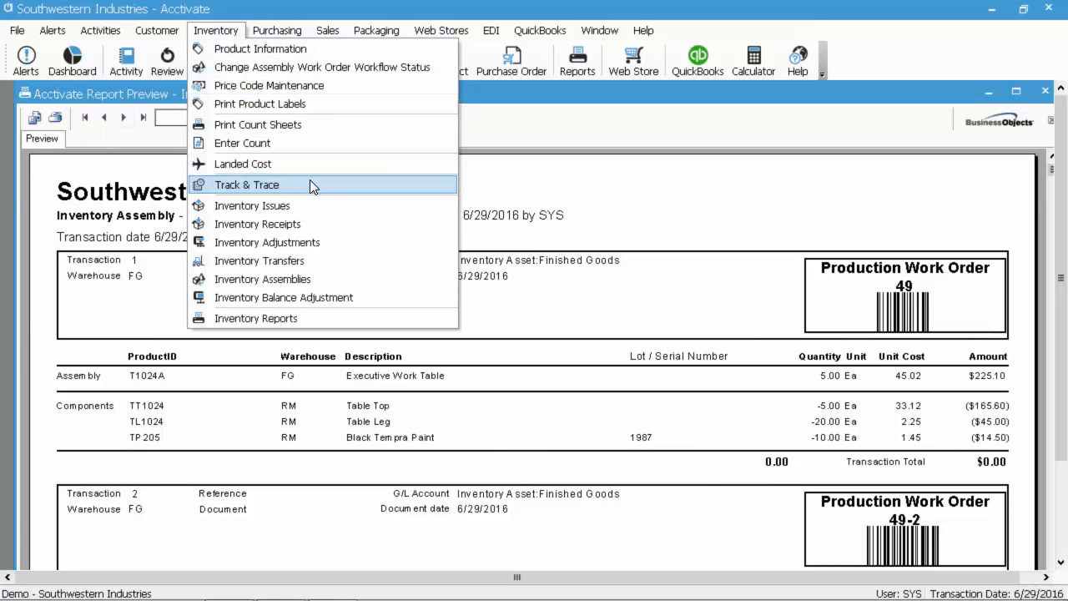
left_click(316, 279)
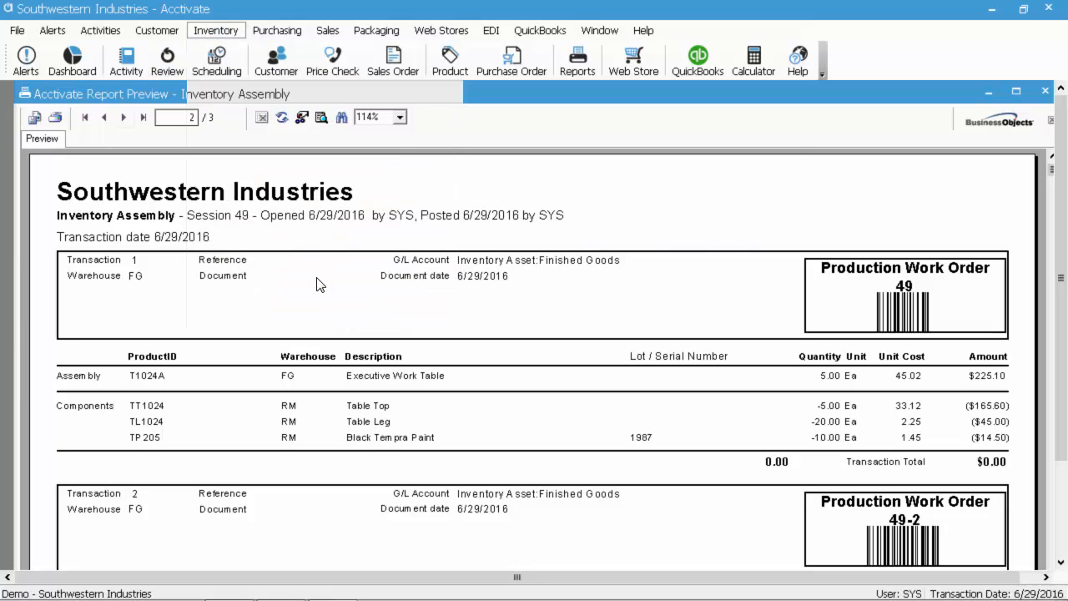
left_click(684, 178)
left_click(684, 181)
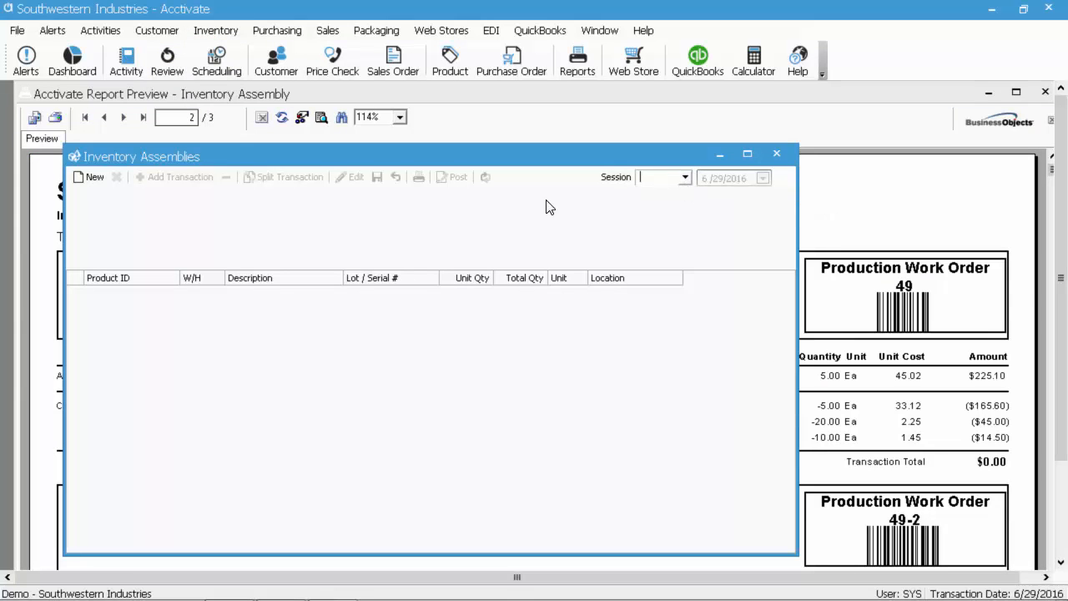
left_click(92, 177)
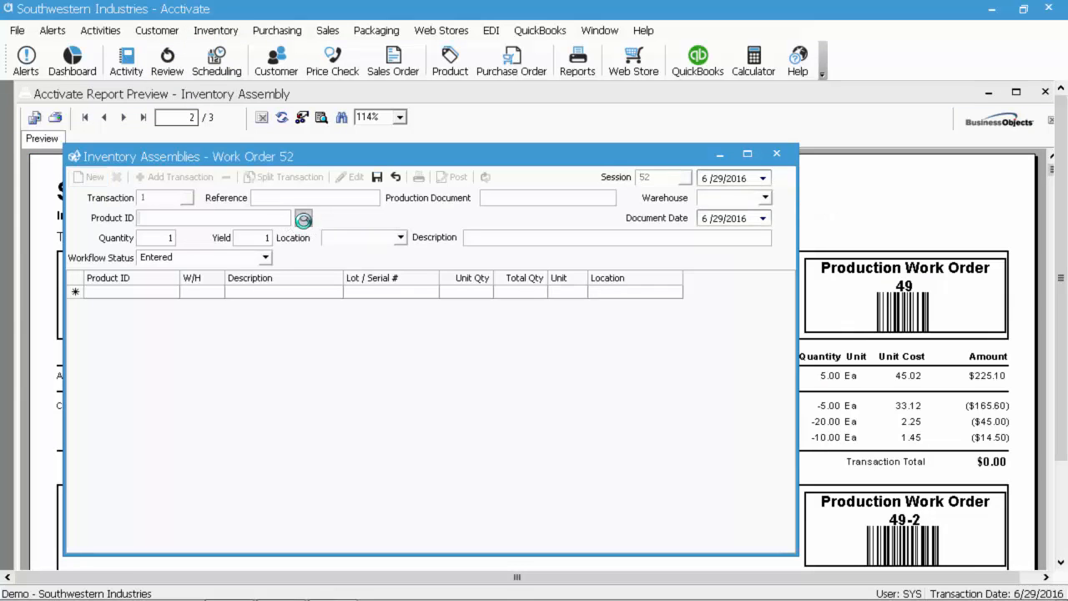
left_click(304, 218)
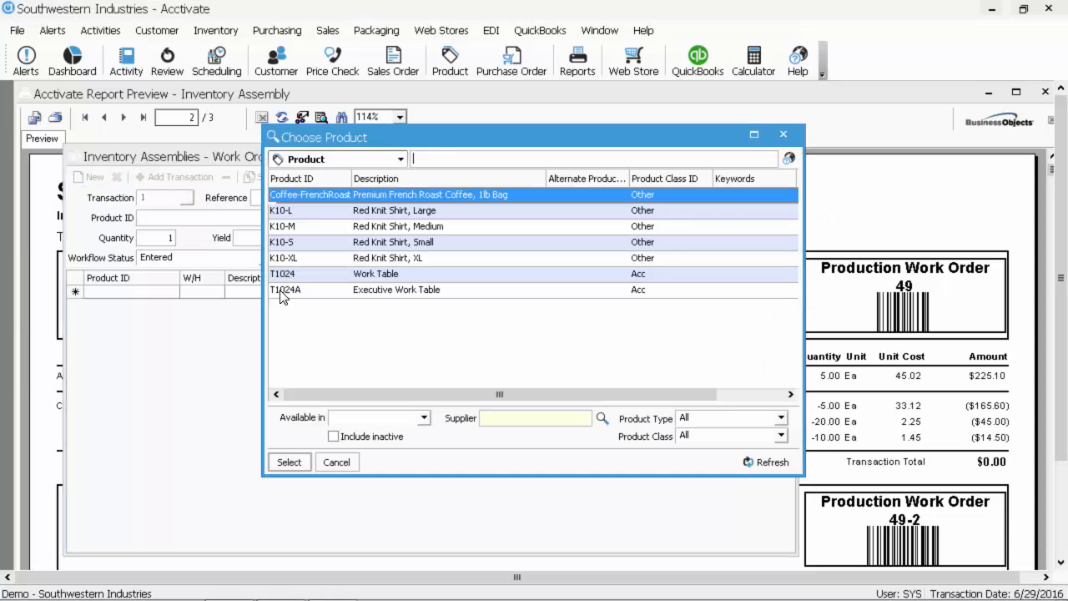
double_click(389, 242)
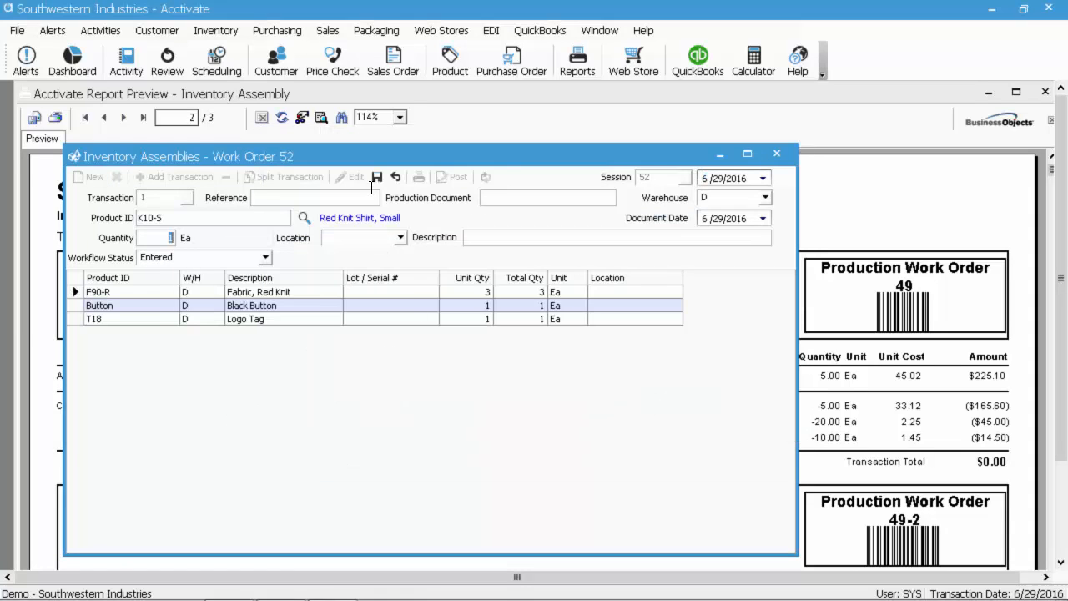
left_click(378, 178)
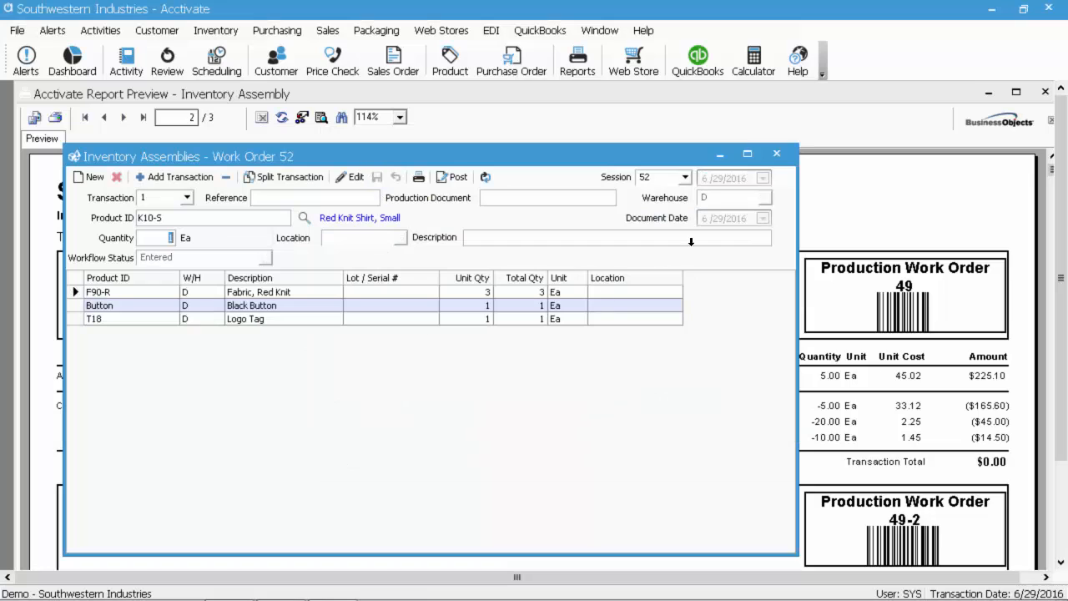
Check the list of open assembly sessions, and close Inventory Assemblies and the report preview.
left_click(685, 177)
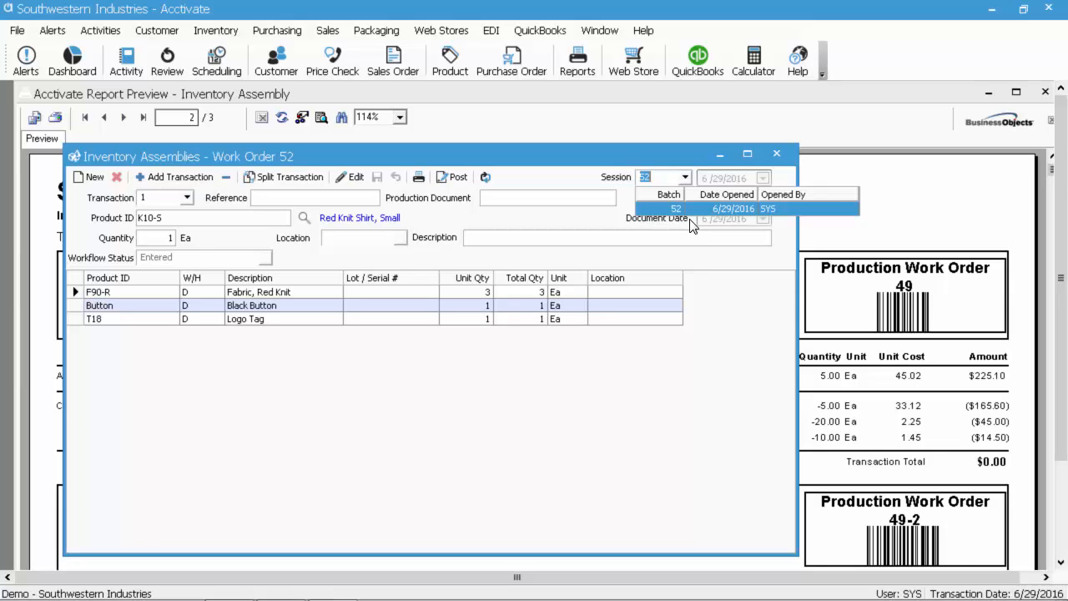
left_click(614, 433)
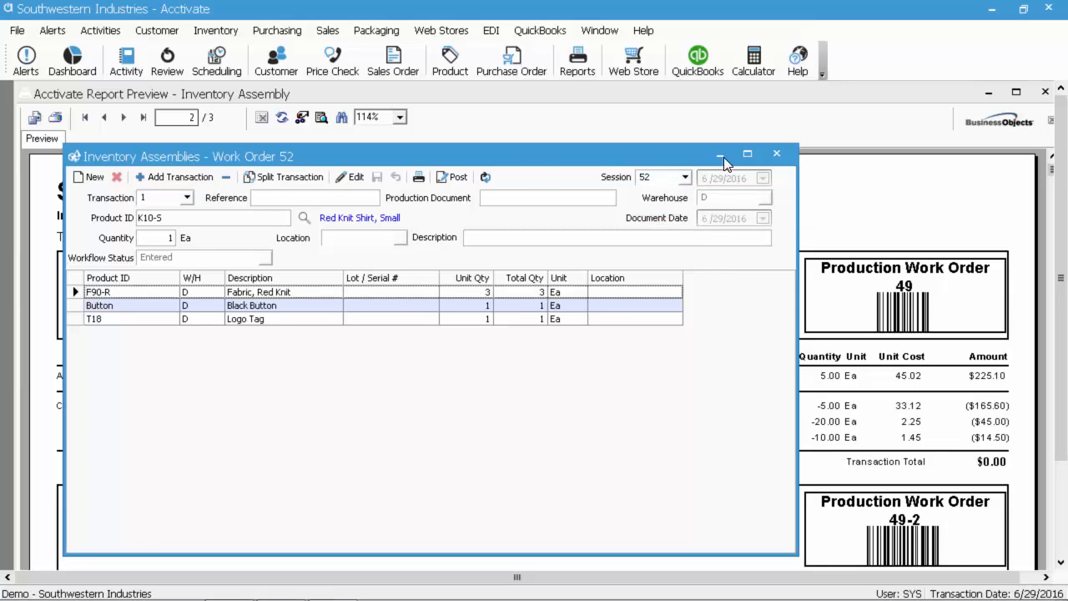
left_click(778, 154)
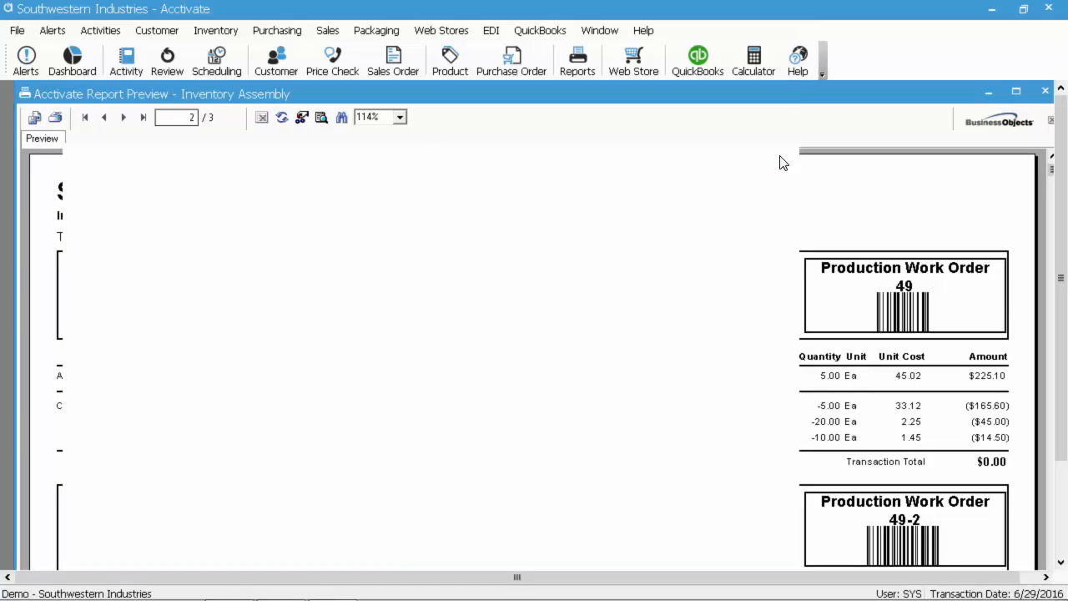
left_click(1045, 90)
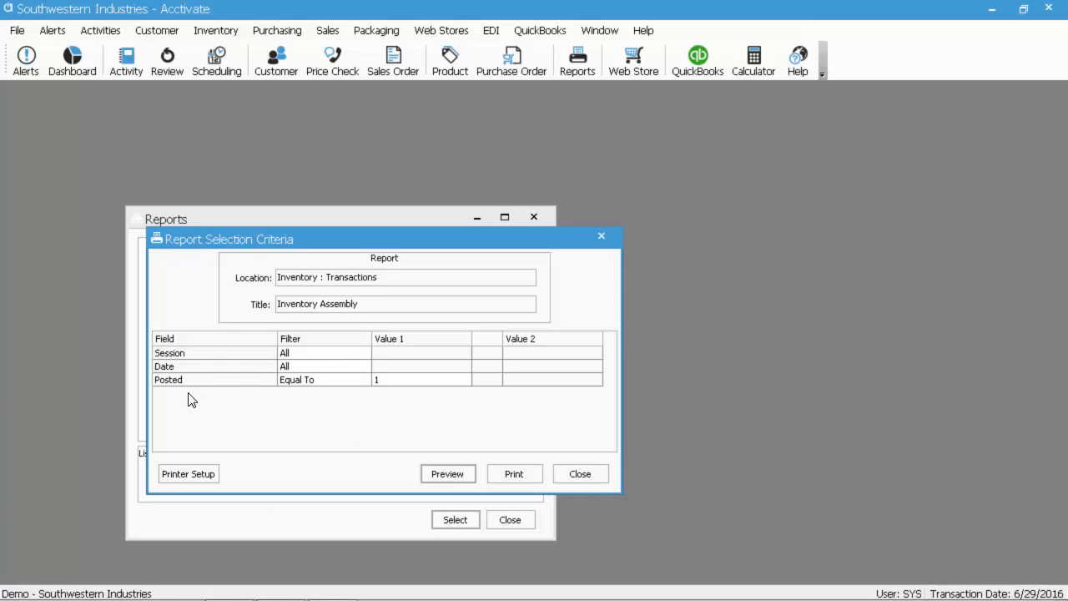
Rerun the report preview with the same Posted filter, check its first and last pages for the unposted K10-S assembly, and close it.
left_click(448, 474)
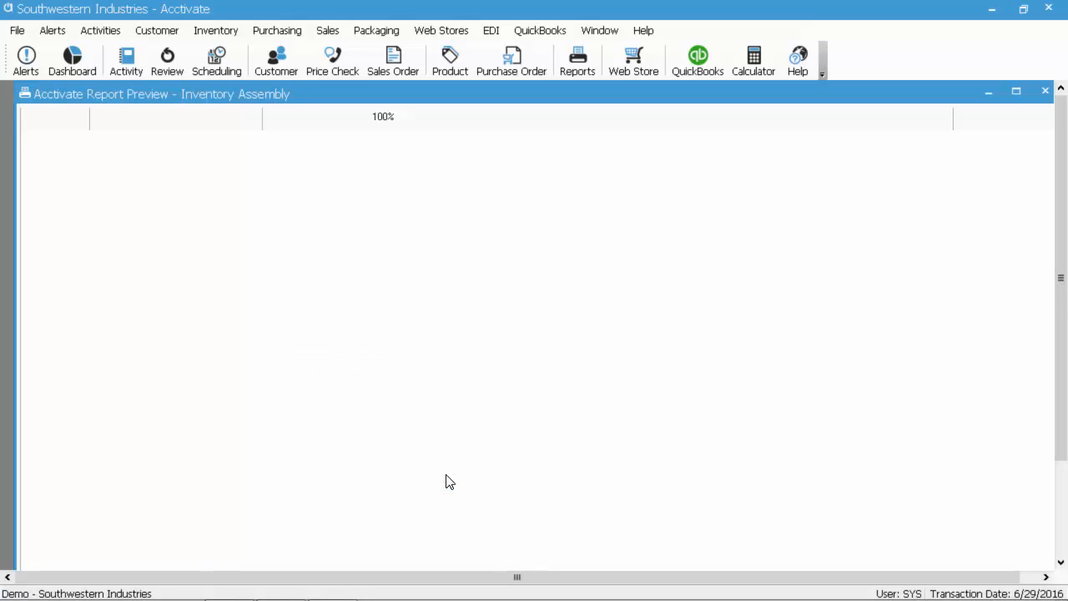
scroll(226, 494, "down", 3)
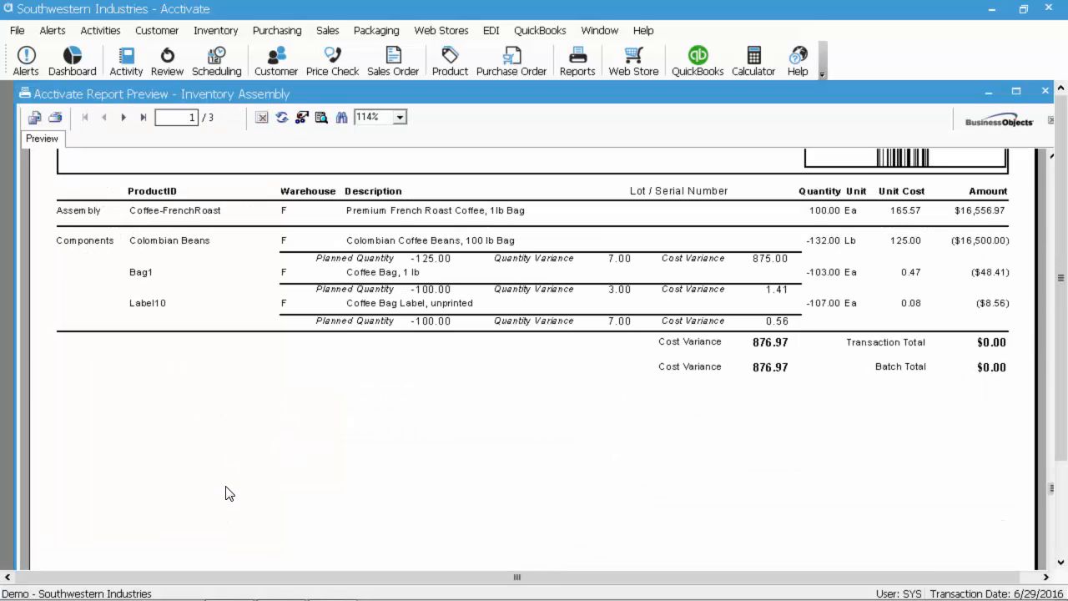
scroll(226, 493, "up", 3)
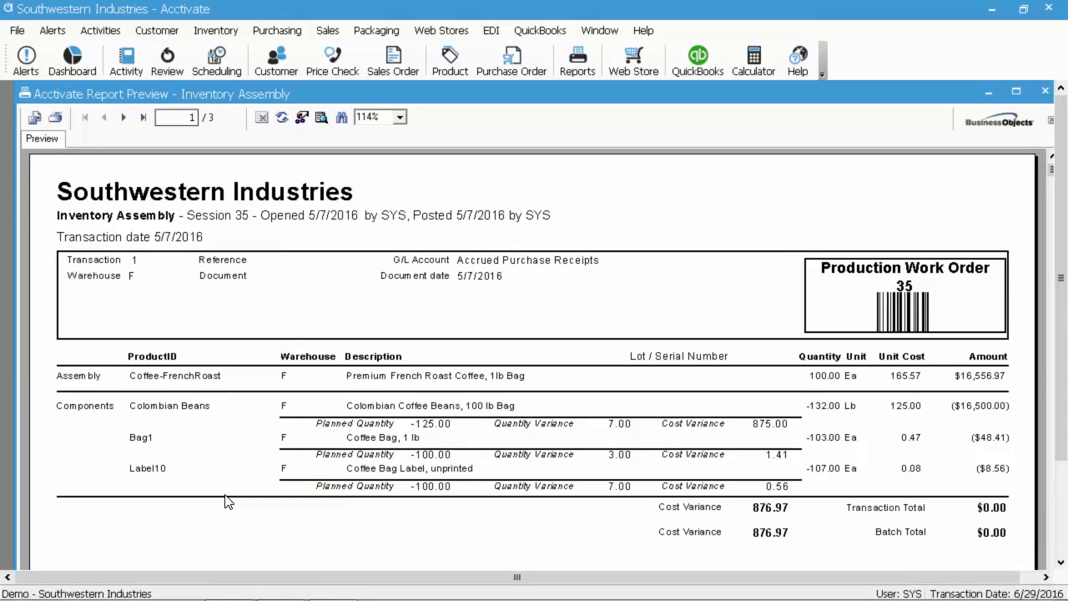
left_click(124, 118)
left_click(124, 118)
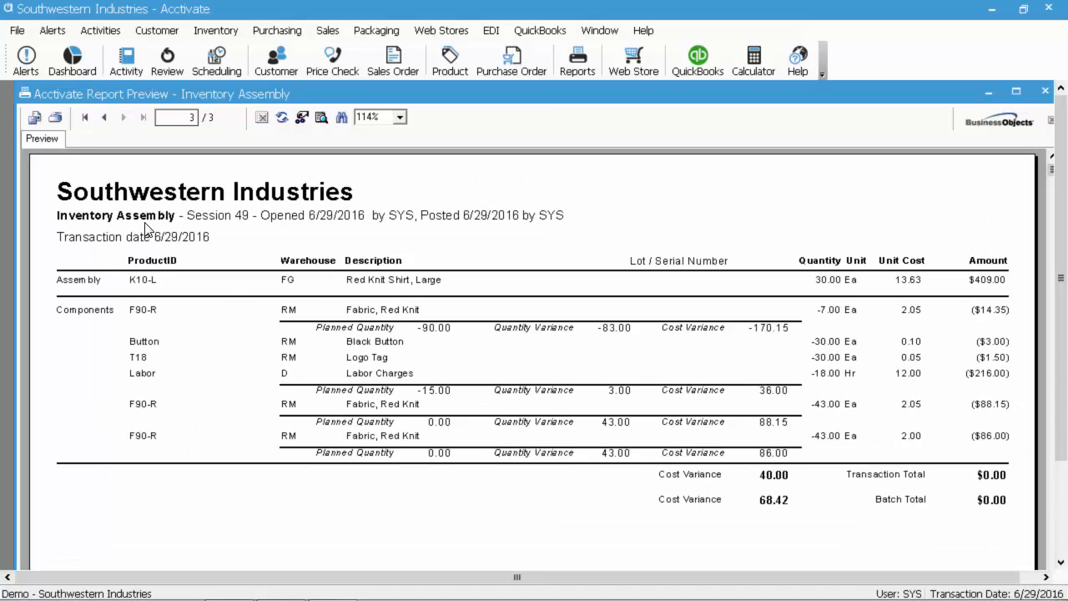
scroll(273, 397, "down", 5)
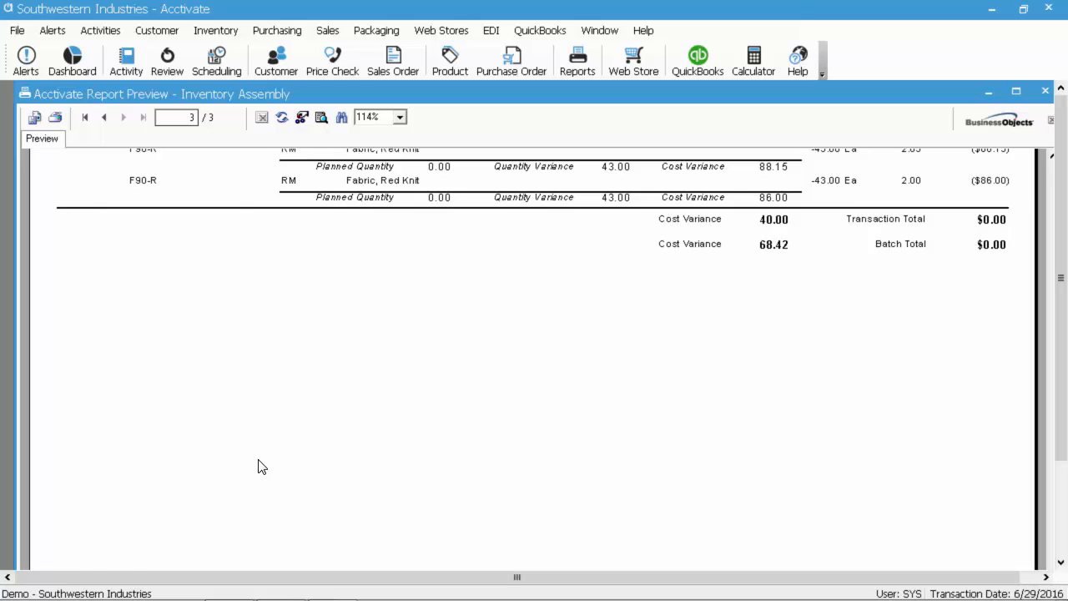
scroll(260, 451, "up", 5)
scroll(220, 471, "down", 3)
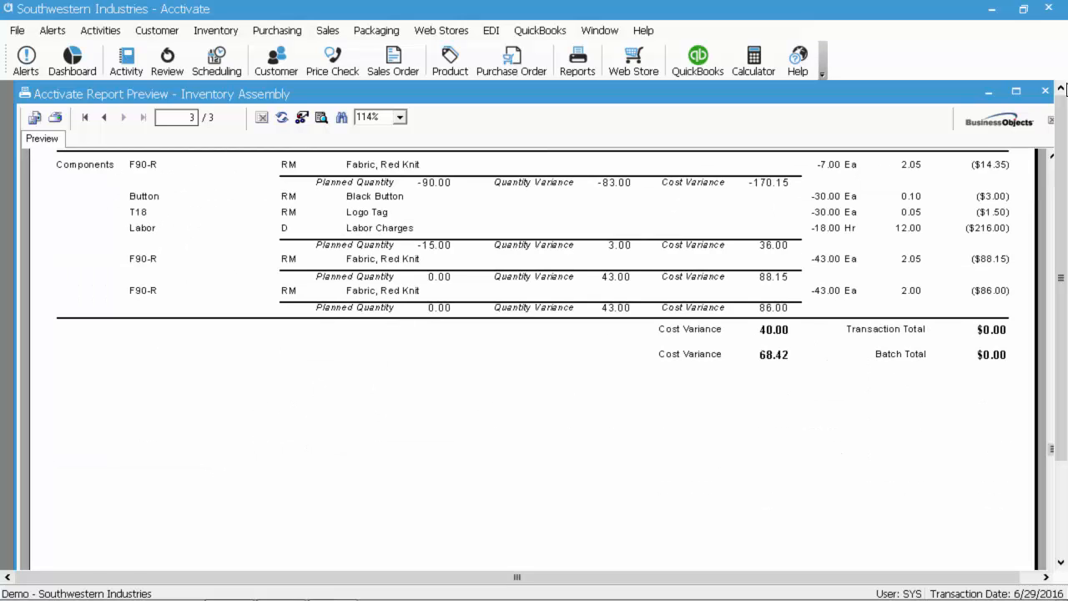
left_click(1045, 90)
Change the Posted filter value to 0, preview the unposted assembly transactions, and close the preview.
left_click(407, 379)
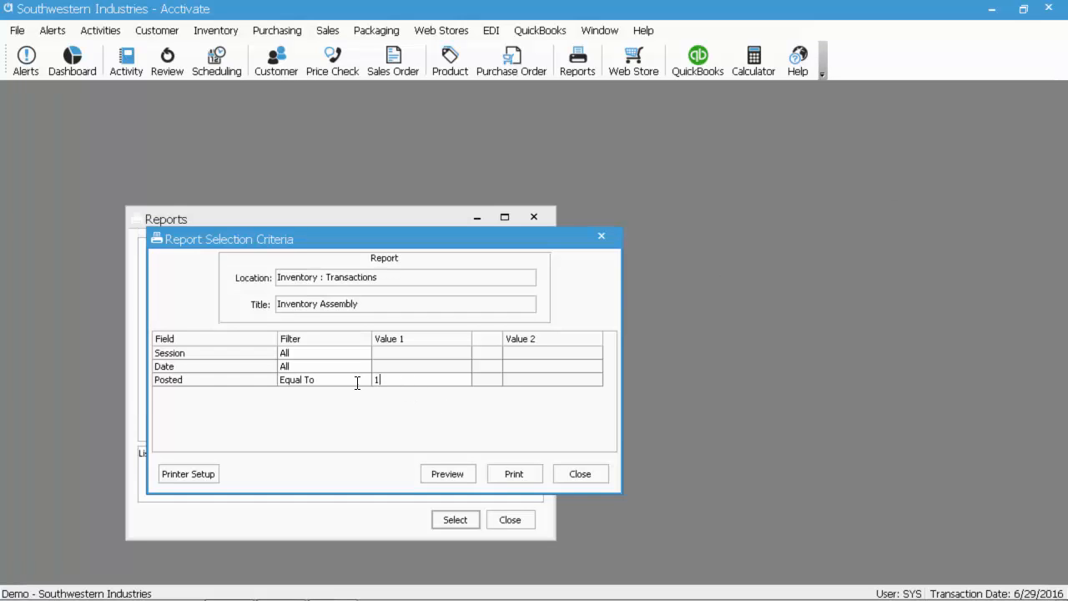
type("0")
left_click(443, 476)
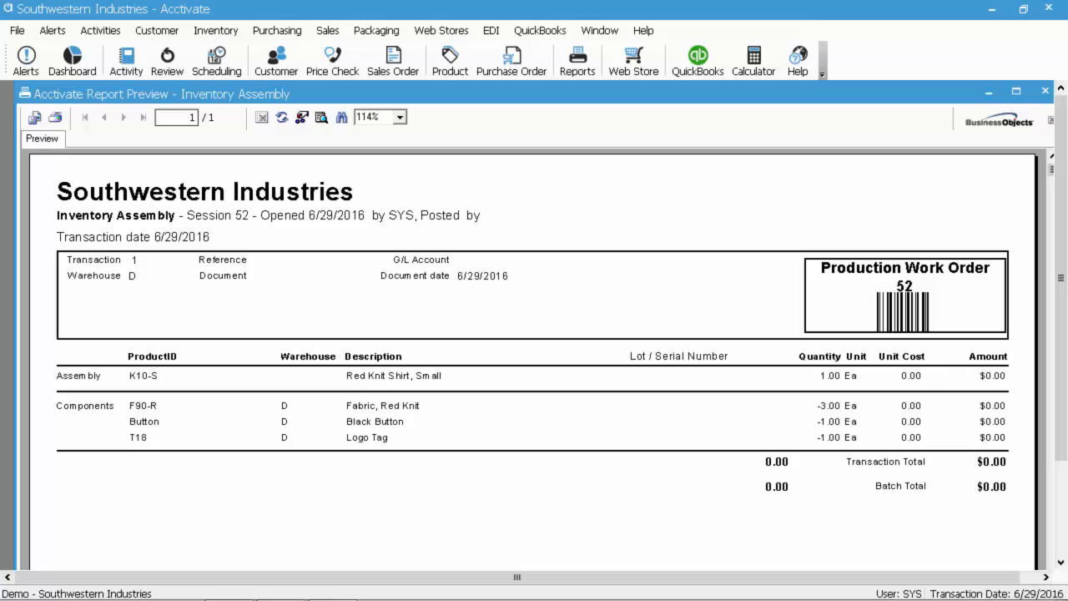
left_click(1045, 92)
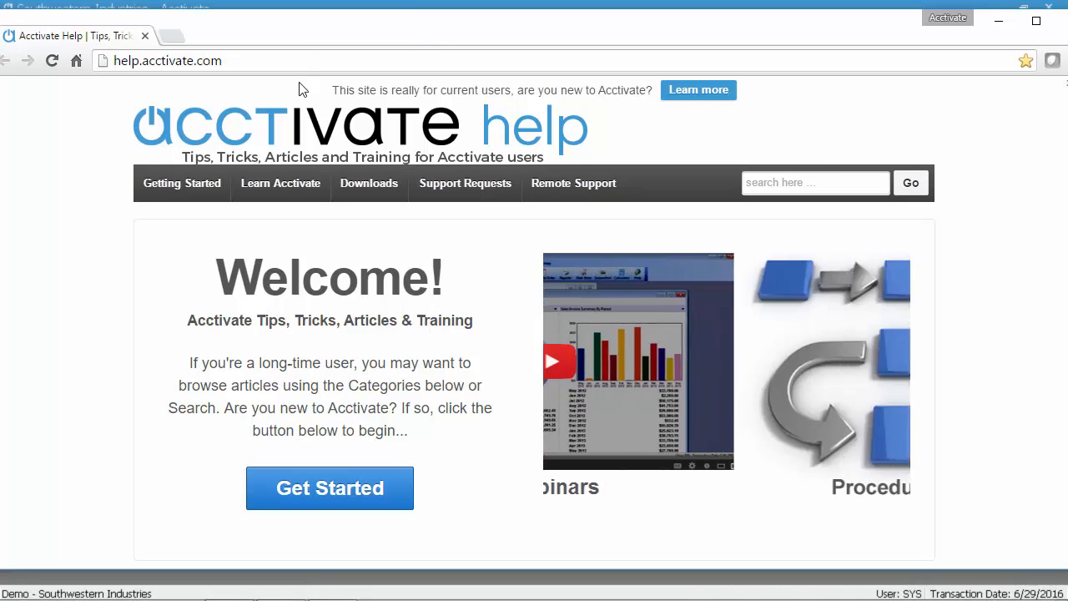
Switch to the Acctivate Help website in the browser, open its Webinars page and browse the archived webinars.
mouse_move(284, 192)
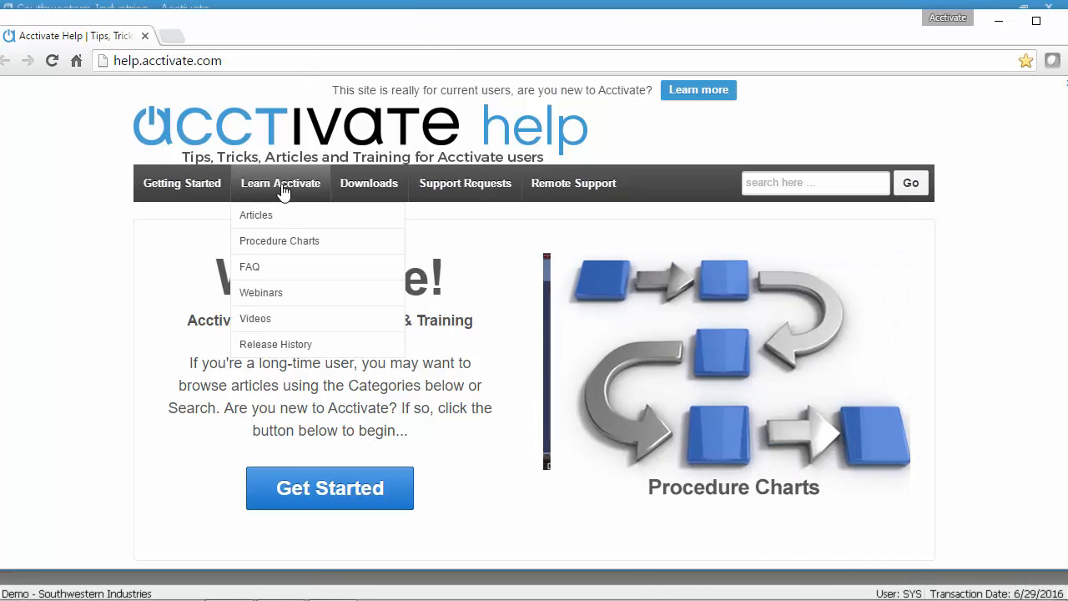
left_click(294, 302)
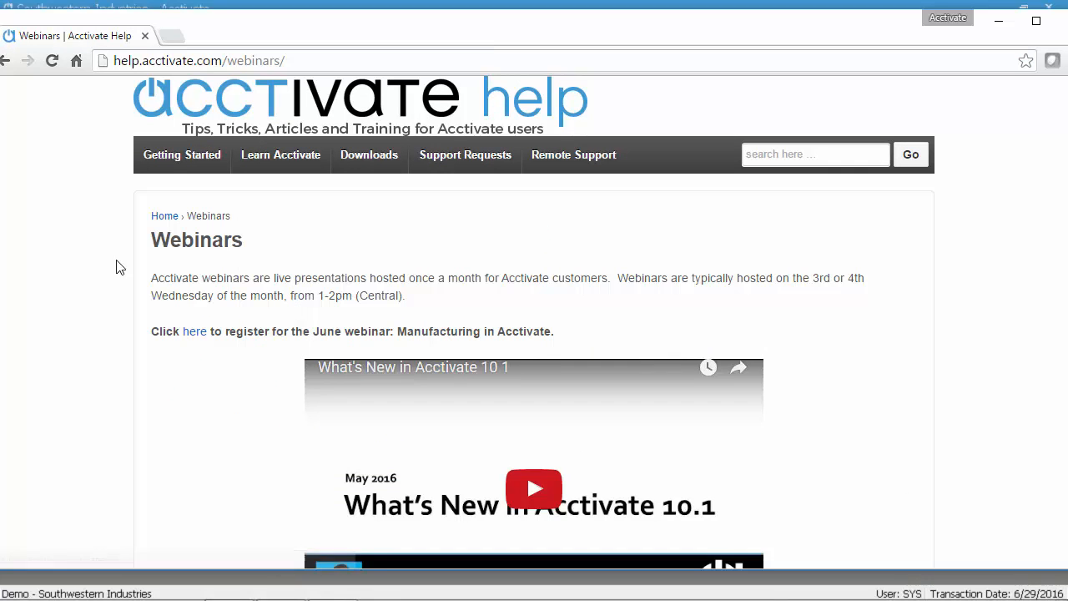
scroll(127, 394, "down", 2)
scroll(127, 395, "down", 4)
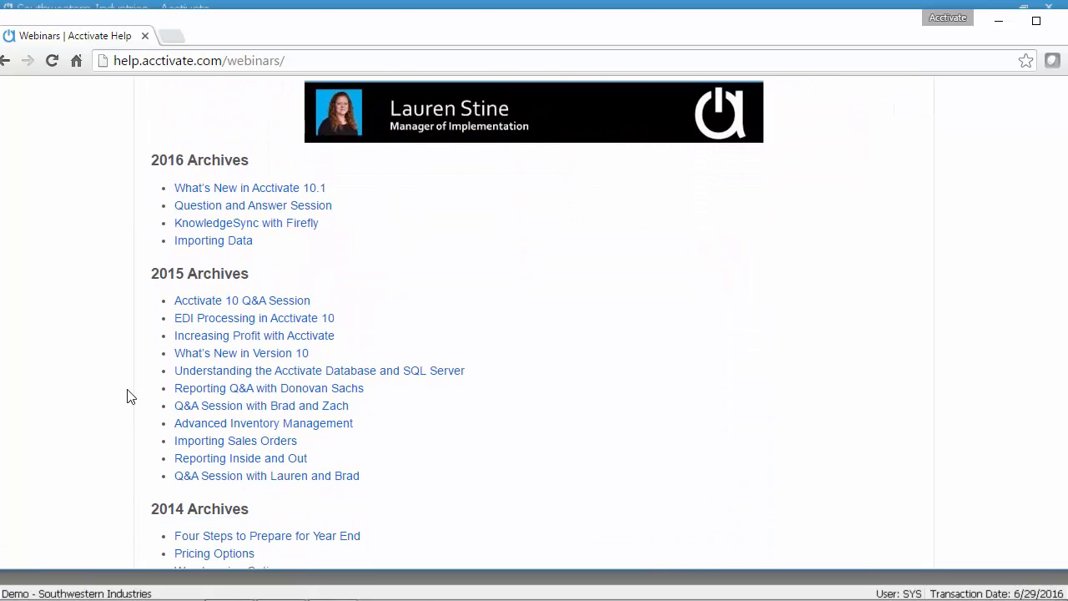
Open the Business Alerts webinar from the 2014 archives and view its video and description.
scroll(127, 396, "down", 1)
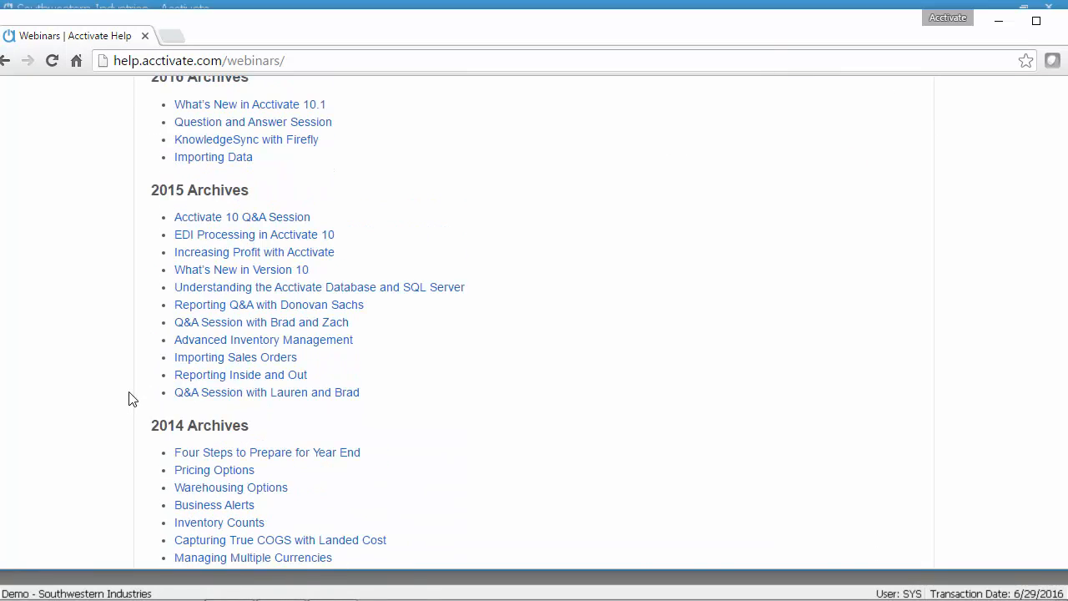
scroll(325, 489, "down", 1)
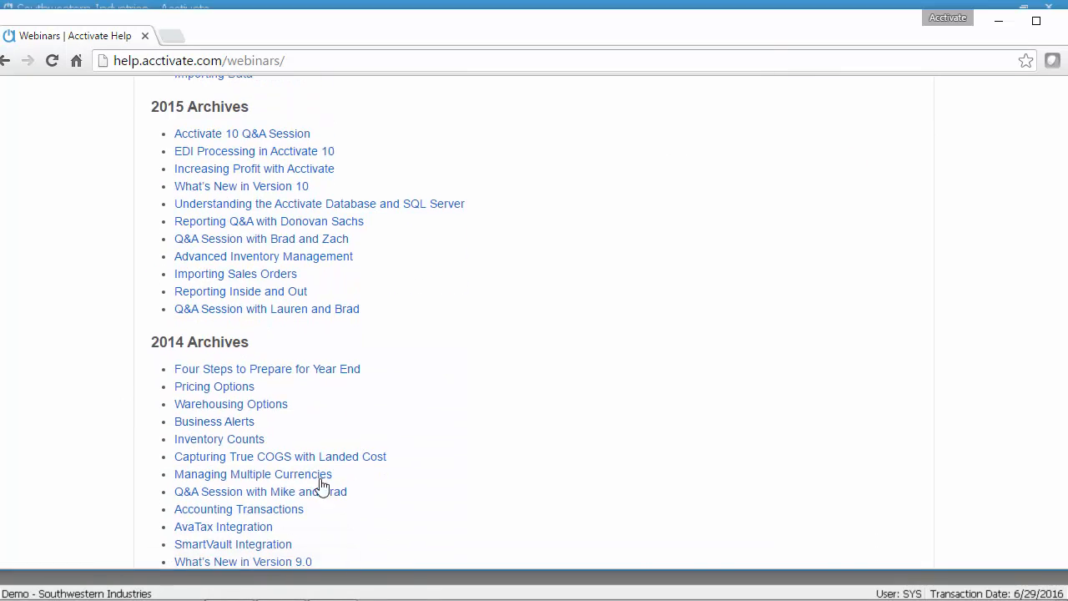
left_click(230, 429)
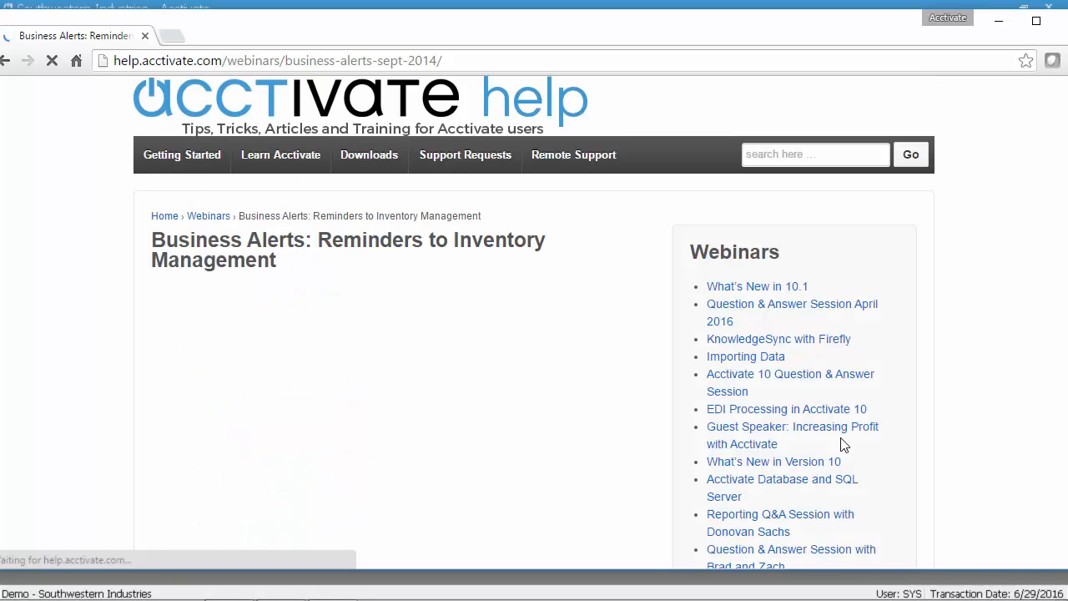
scroll(92, 390, "down", 2)
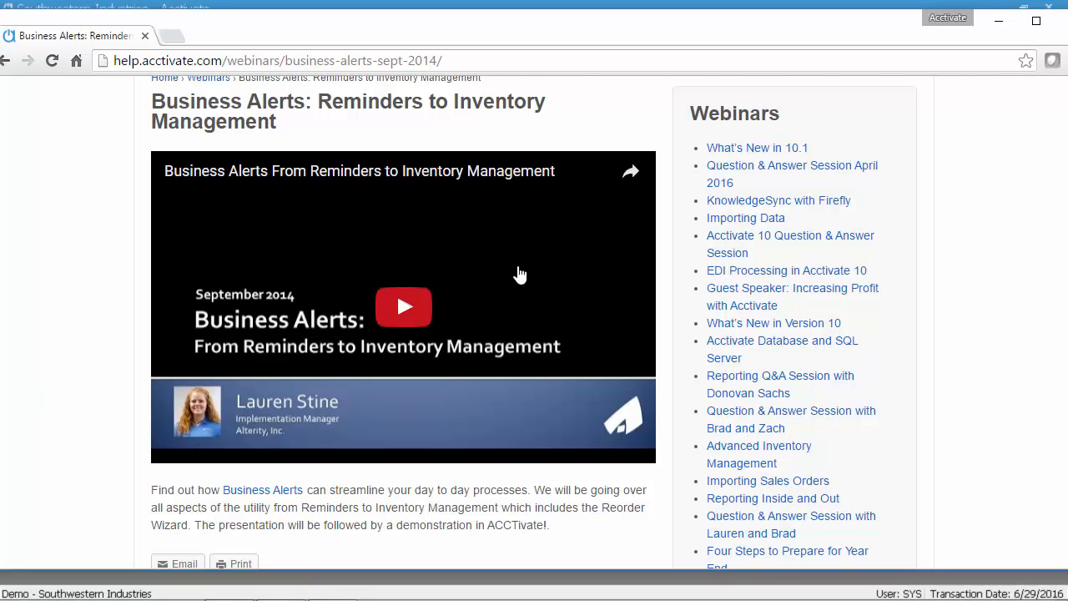
Switch back to Acctivate, view the Business Alerts window with its reminders, and close it.
left_click(998, 20)
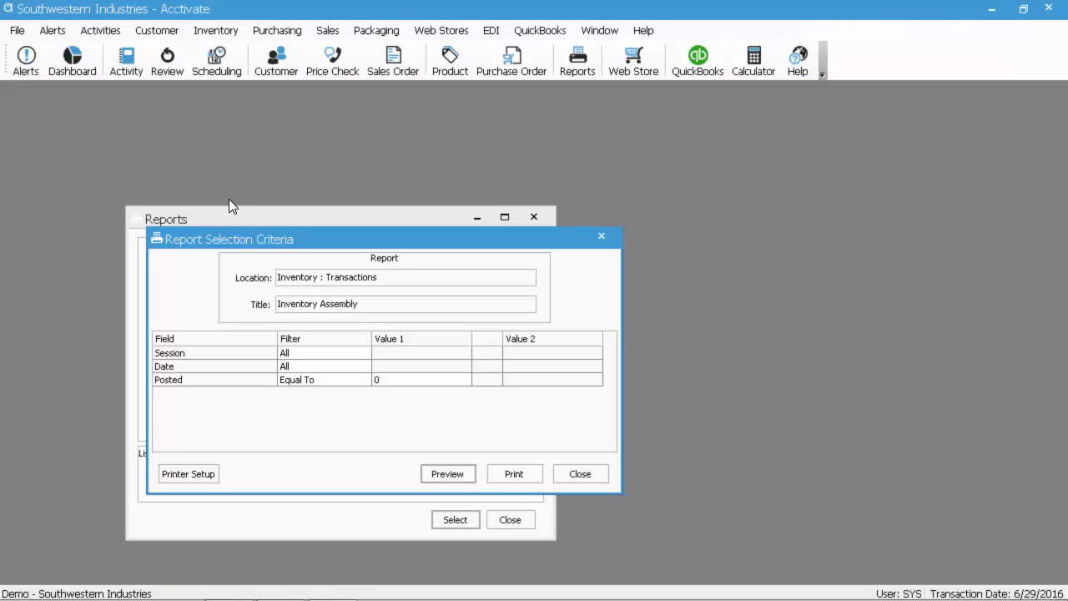
left_click(28, 65)
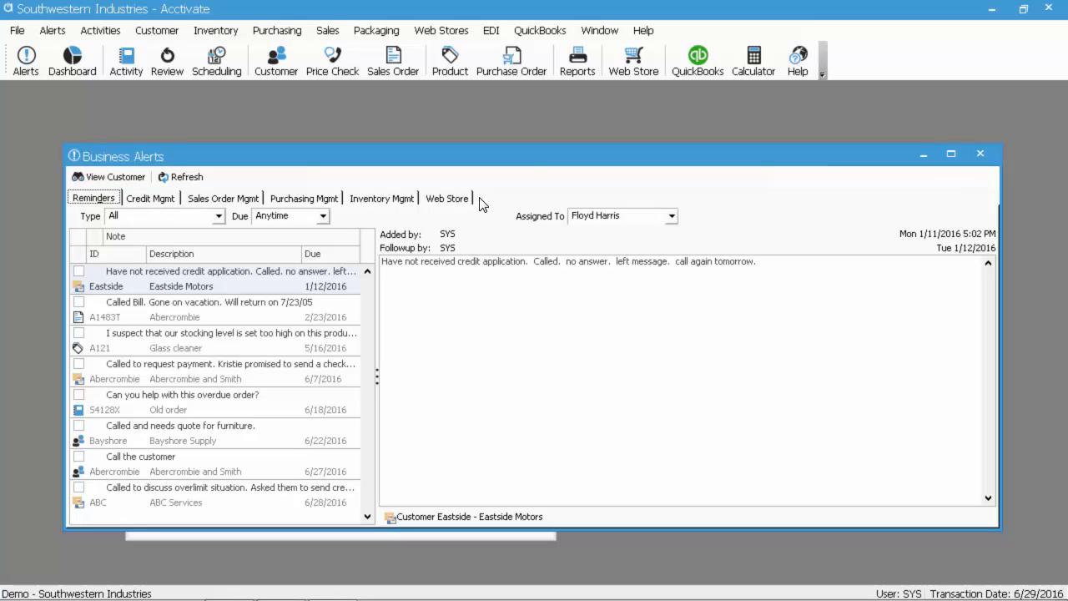
left_click(980, 153)
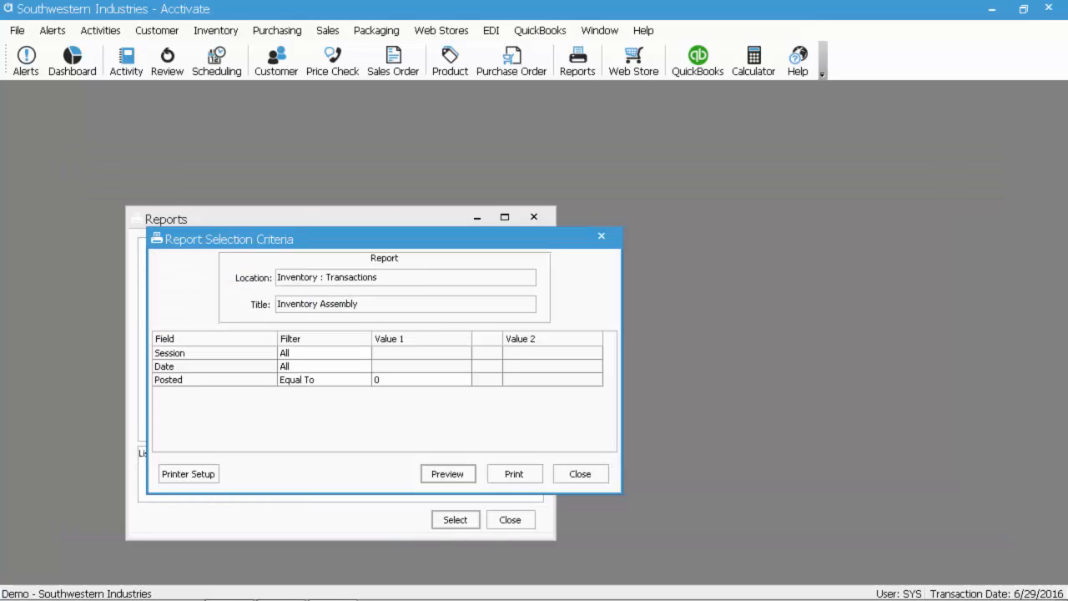
Close the Inventory Assembly report criteria and Reports windows, and load session 52 in Inventory Assemblies.
left_click(580, 473)
left_click(510, 519)
left_click(215, 30)
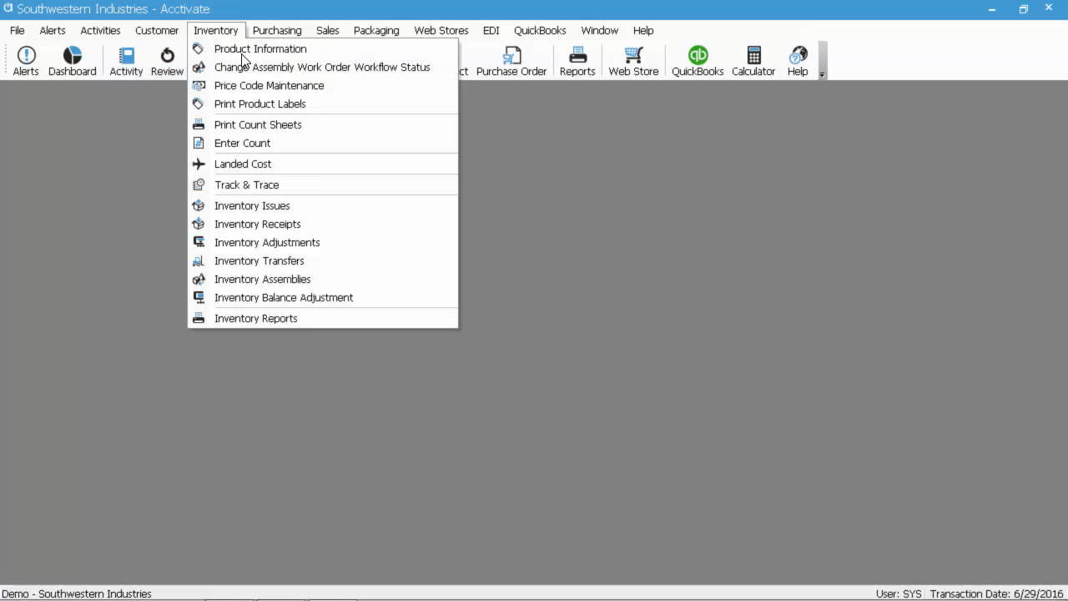
left_click(297, 279)
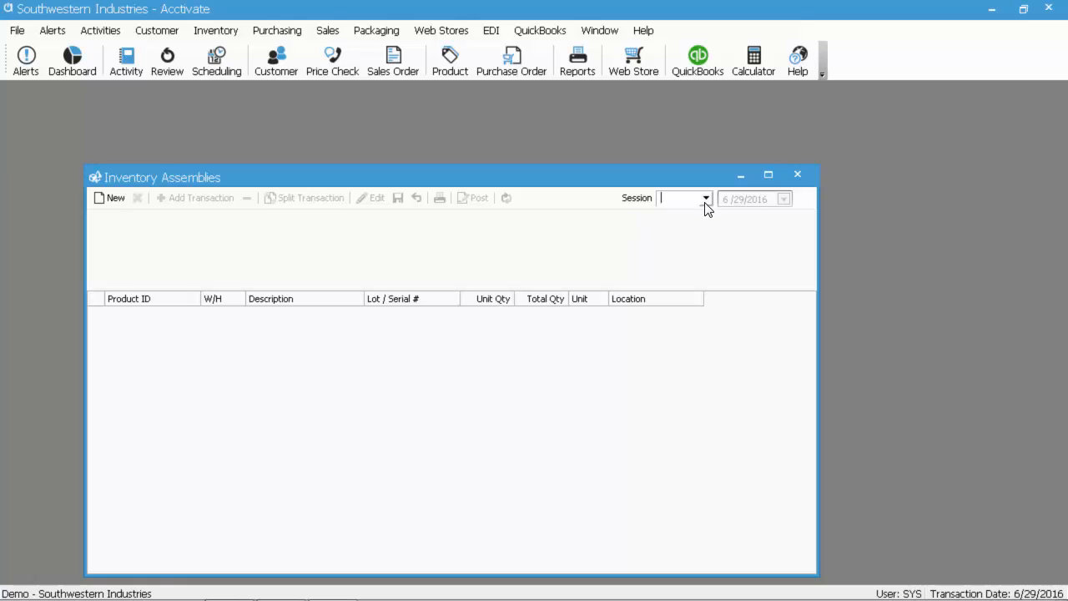
left_click(705, 200)
left_click(702, 224)
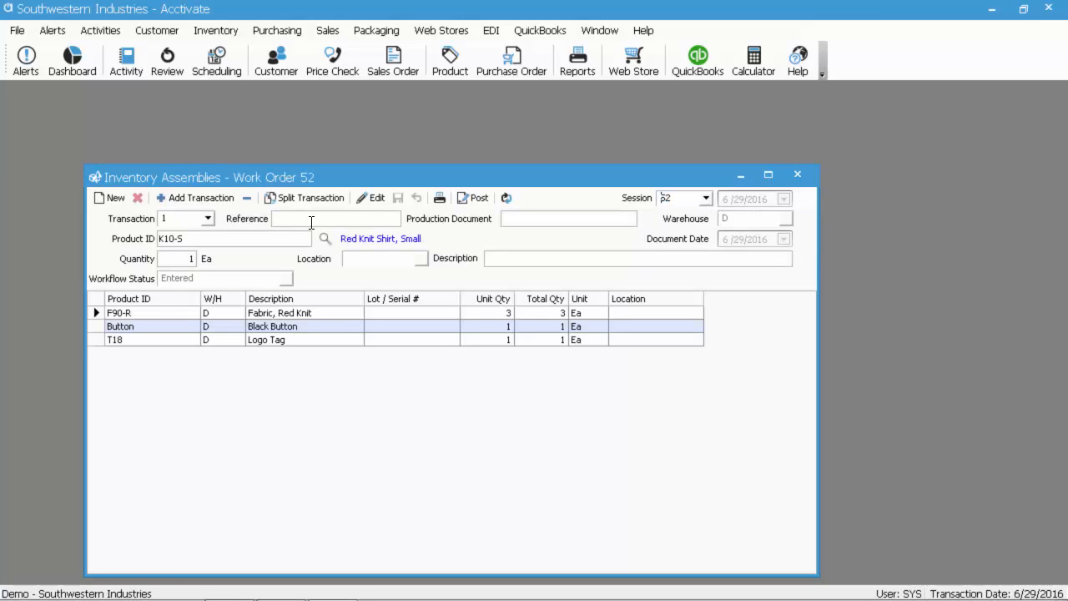
Start editing work order 52 and check the per-warehouse stock availability of component F90-R.
left_click(377, 199)
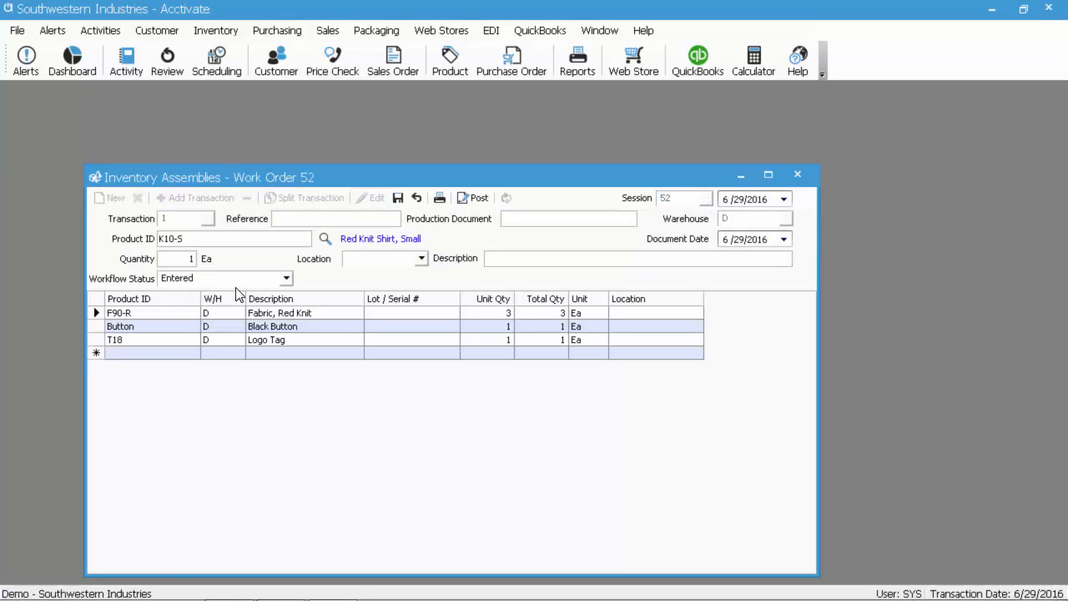
left_click(232, 313)
left_click(239, 314)
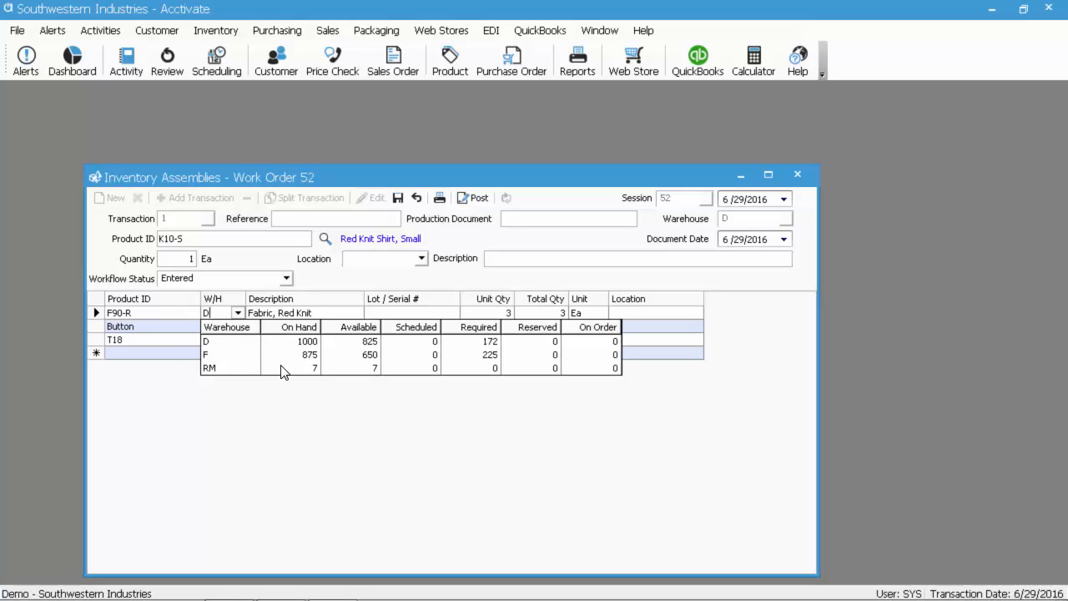
left_click(245, 461)
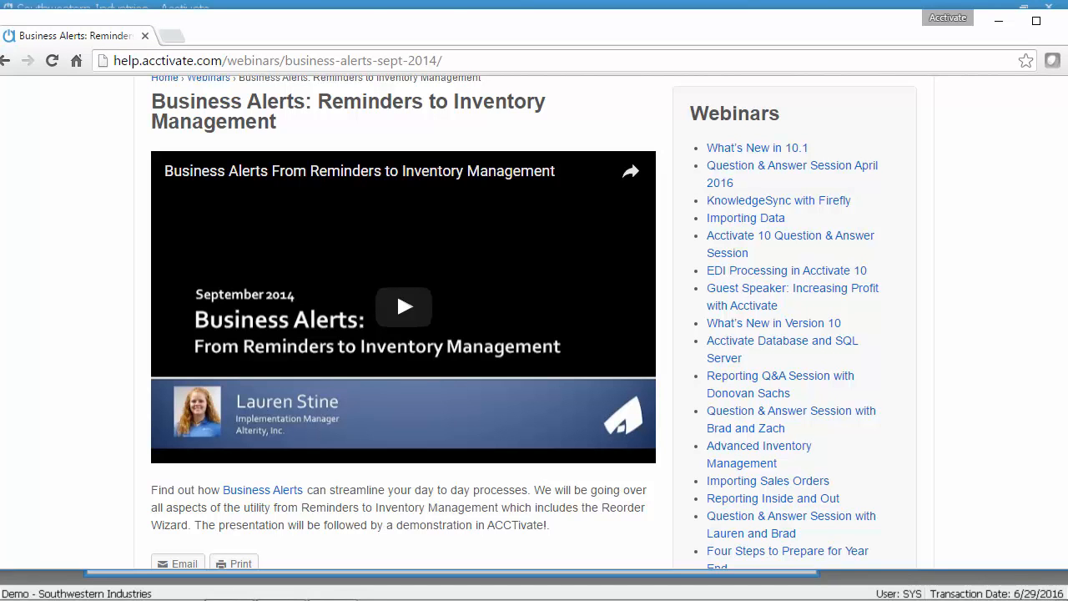
Switch to the Acctivate Help webinar list in the browser, review the Four Steps to Prepare for Year End webinar page, and return to the list.
left_click(5, 60)
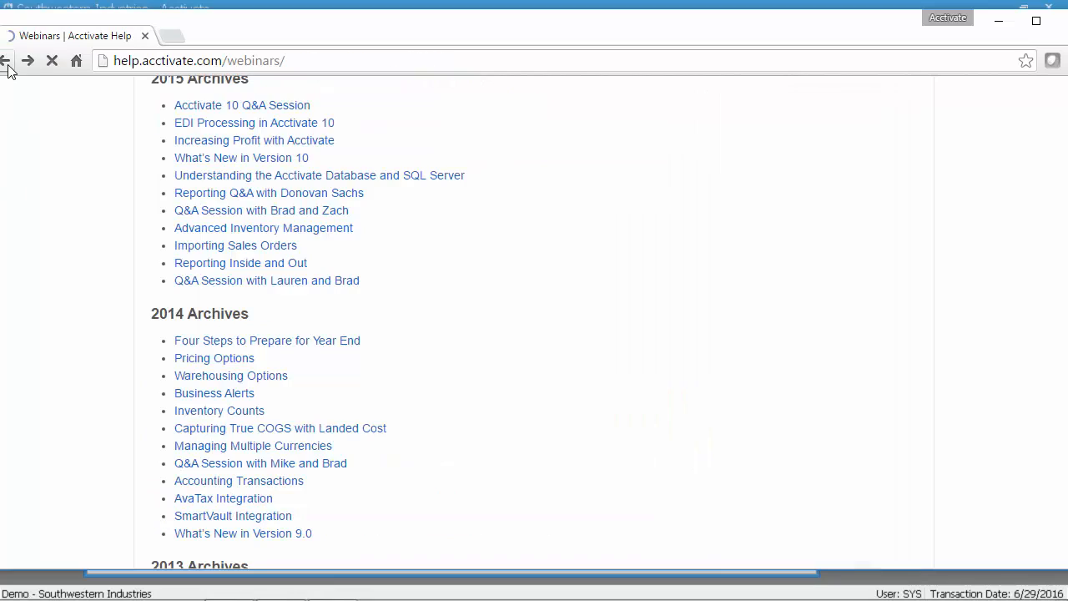
left_click_drag(259, 44, 288, 35)
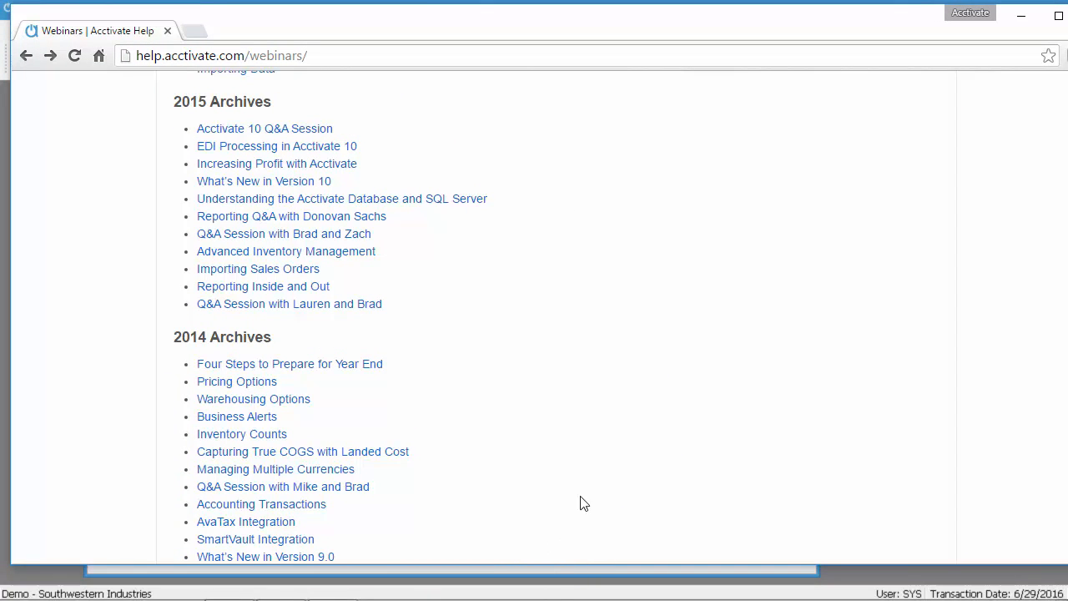
left_click(348, 364)
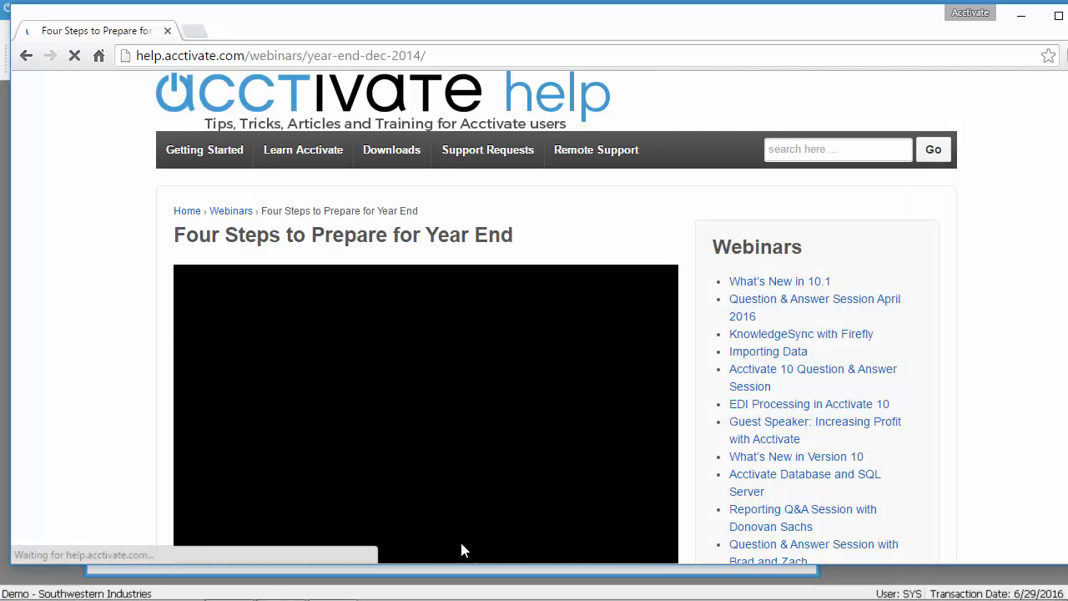
scroll(474, 518, "down", 2)
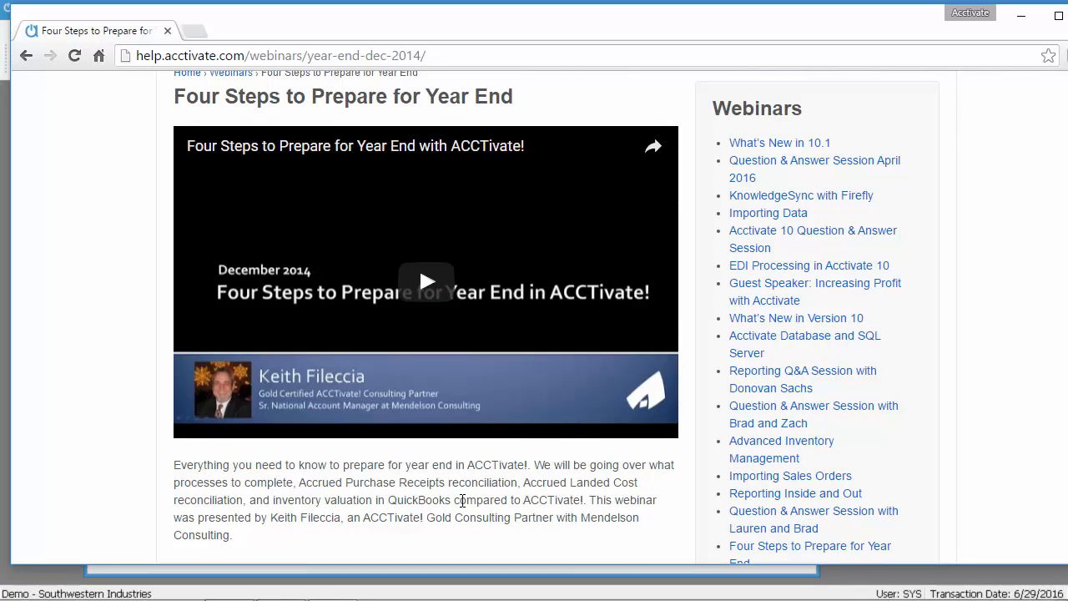
scroll(463, 500, "up", 2)
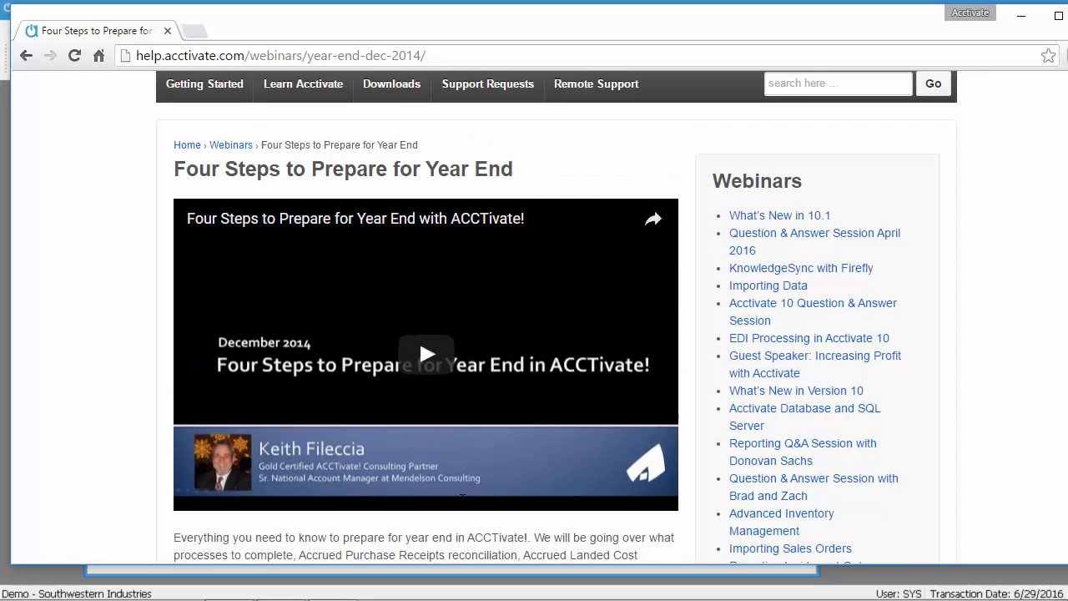
left_click(25, 55)
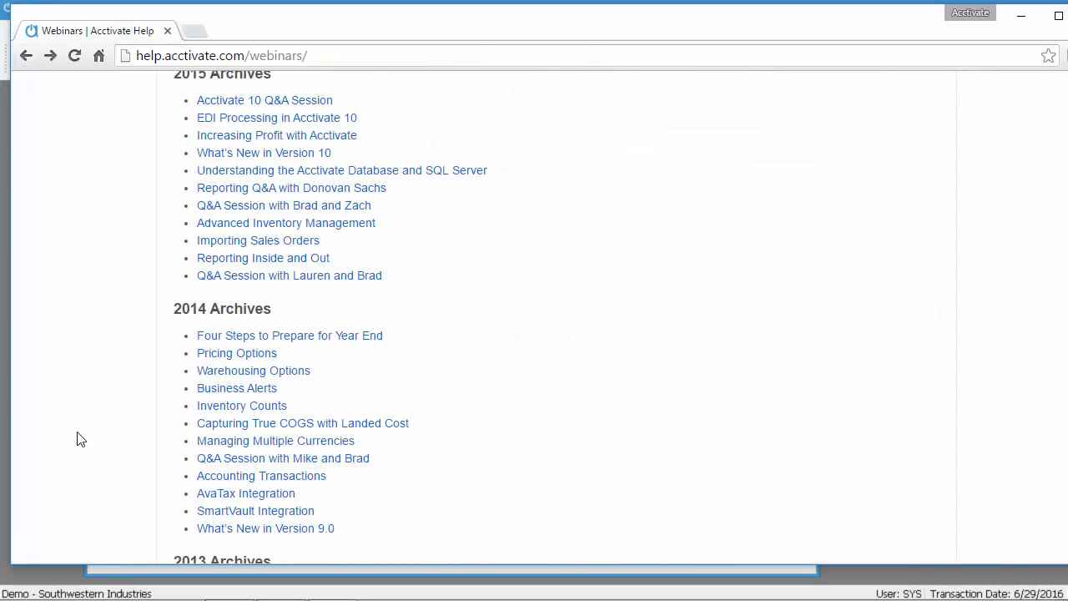
scroll(78, 432, "up", 1)
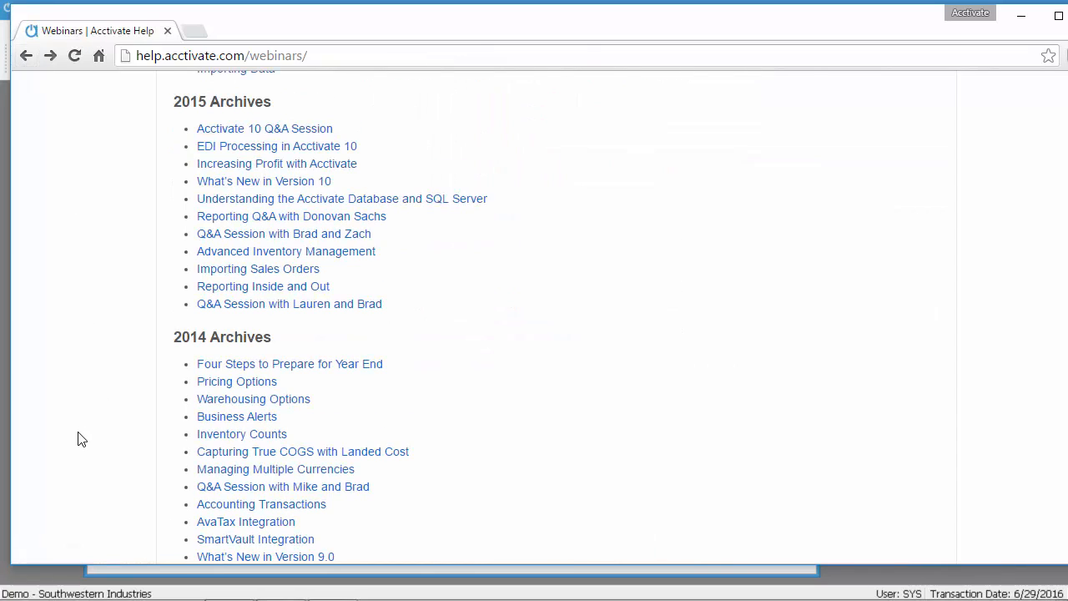